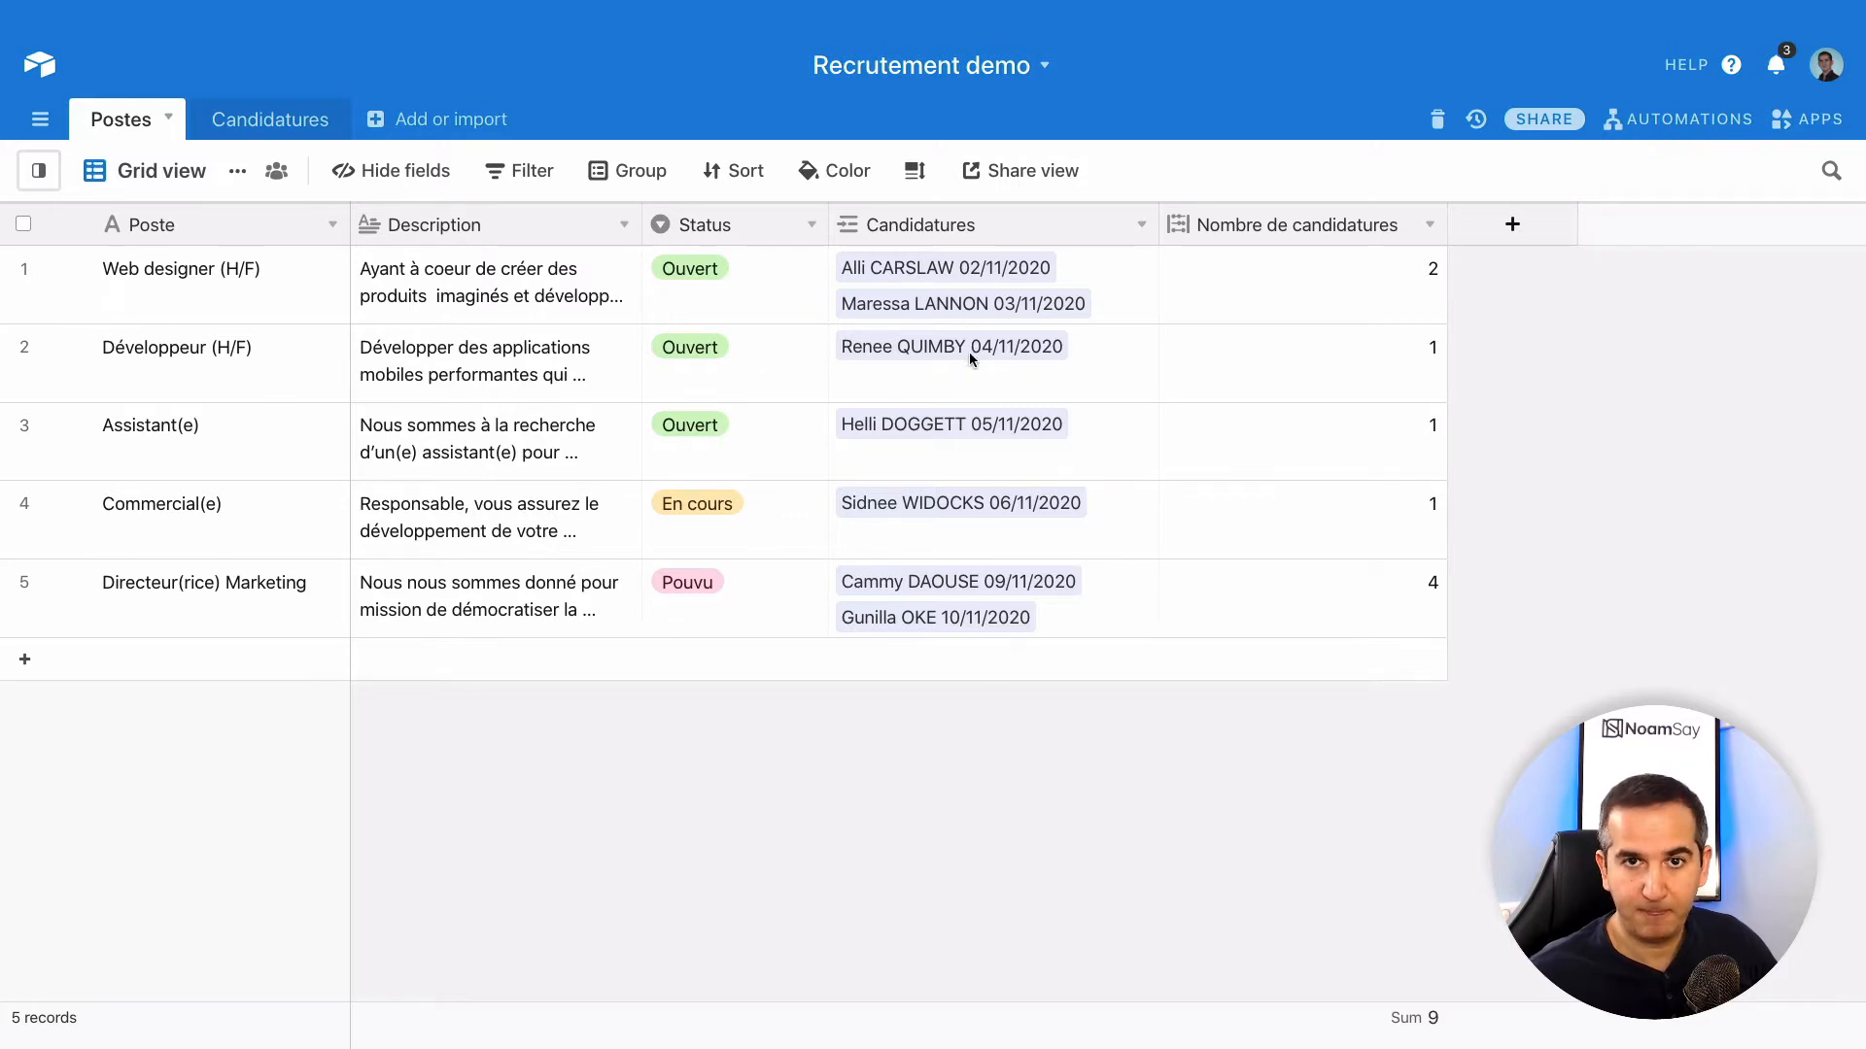
# - Switch to the Candidatures applicants table and show its views sidebar
pyautogui.click(255, 129)
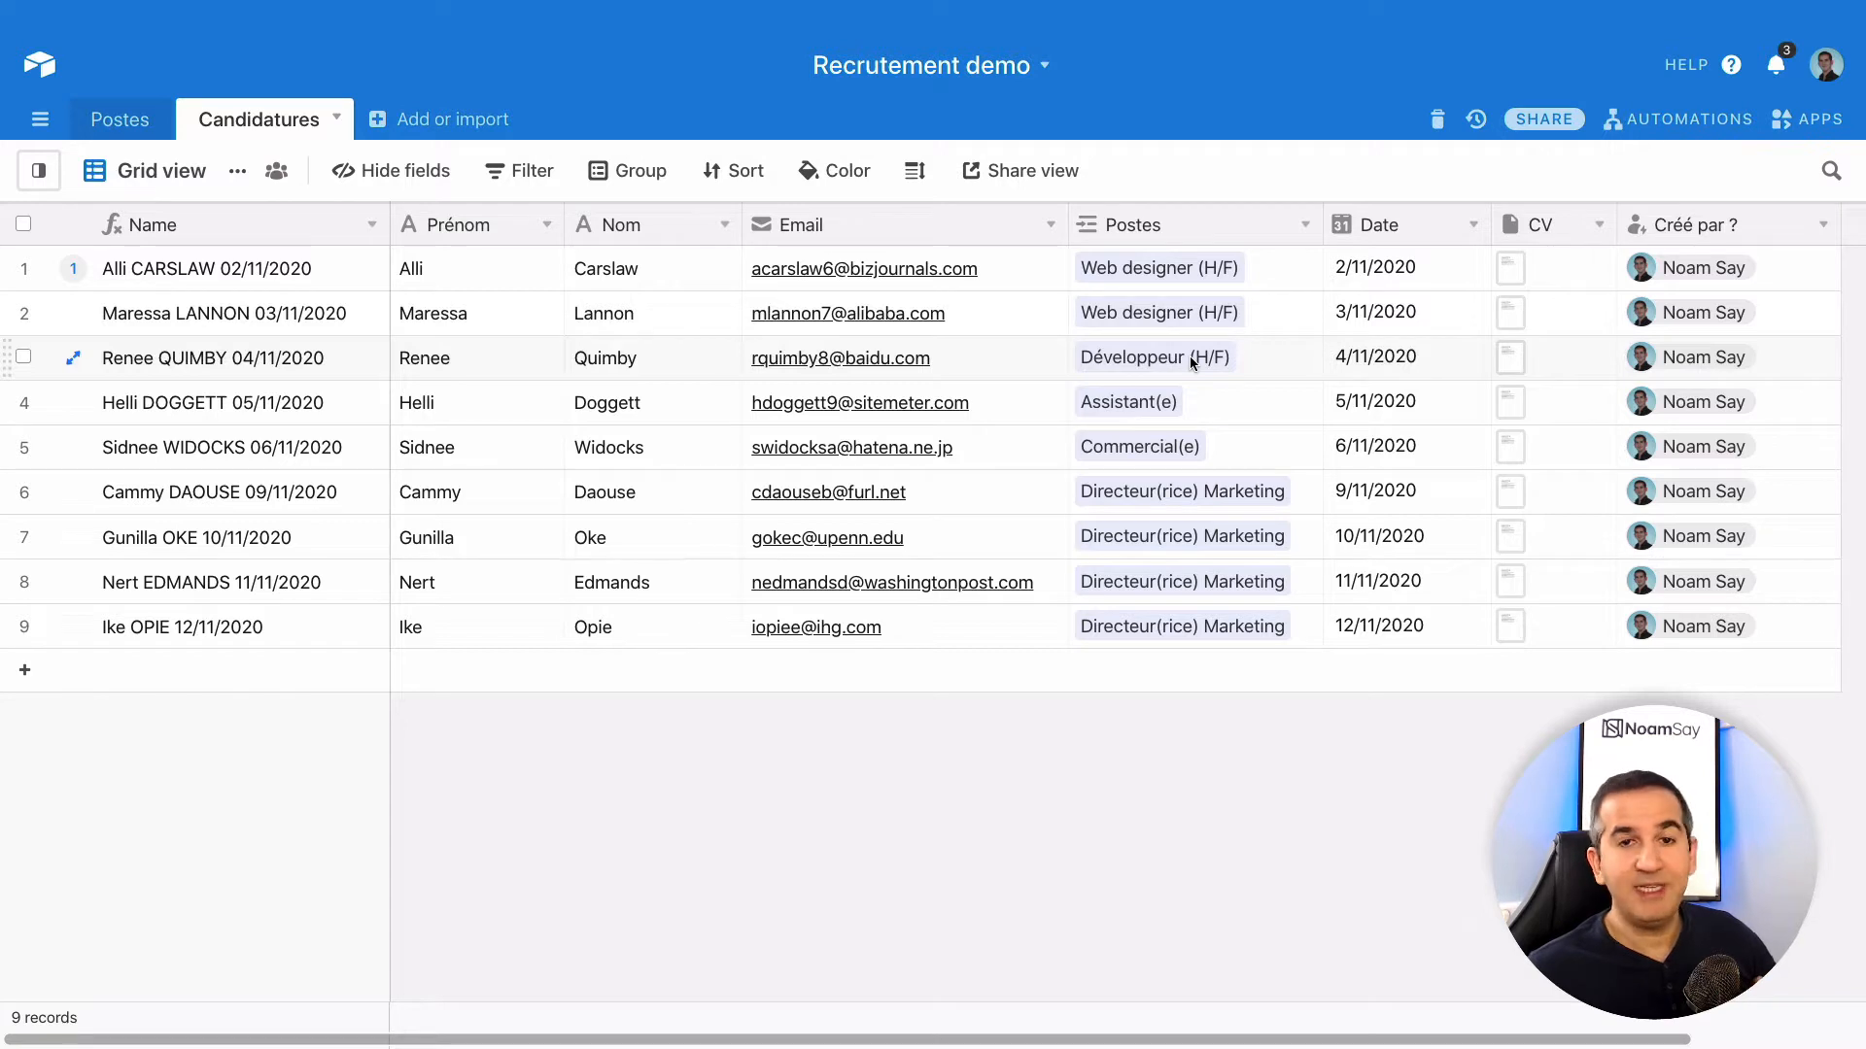
pyautogui.click(18, 175)
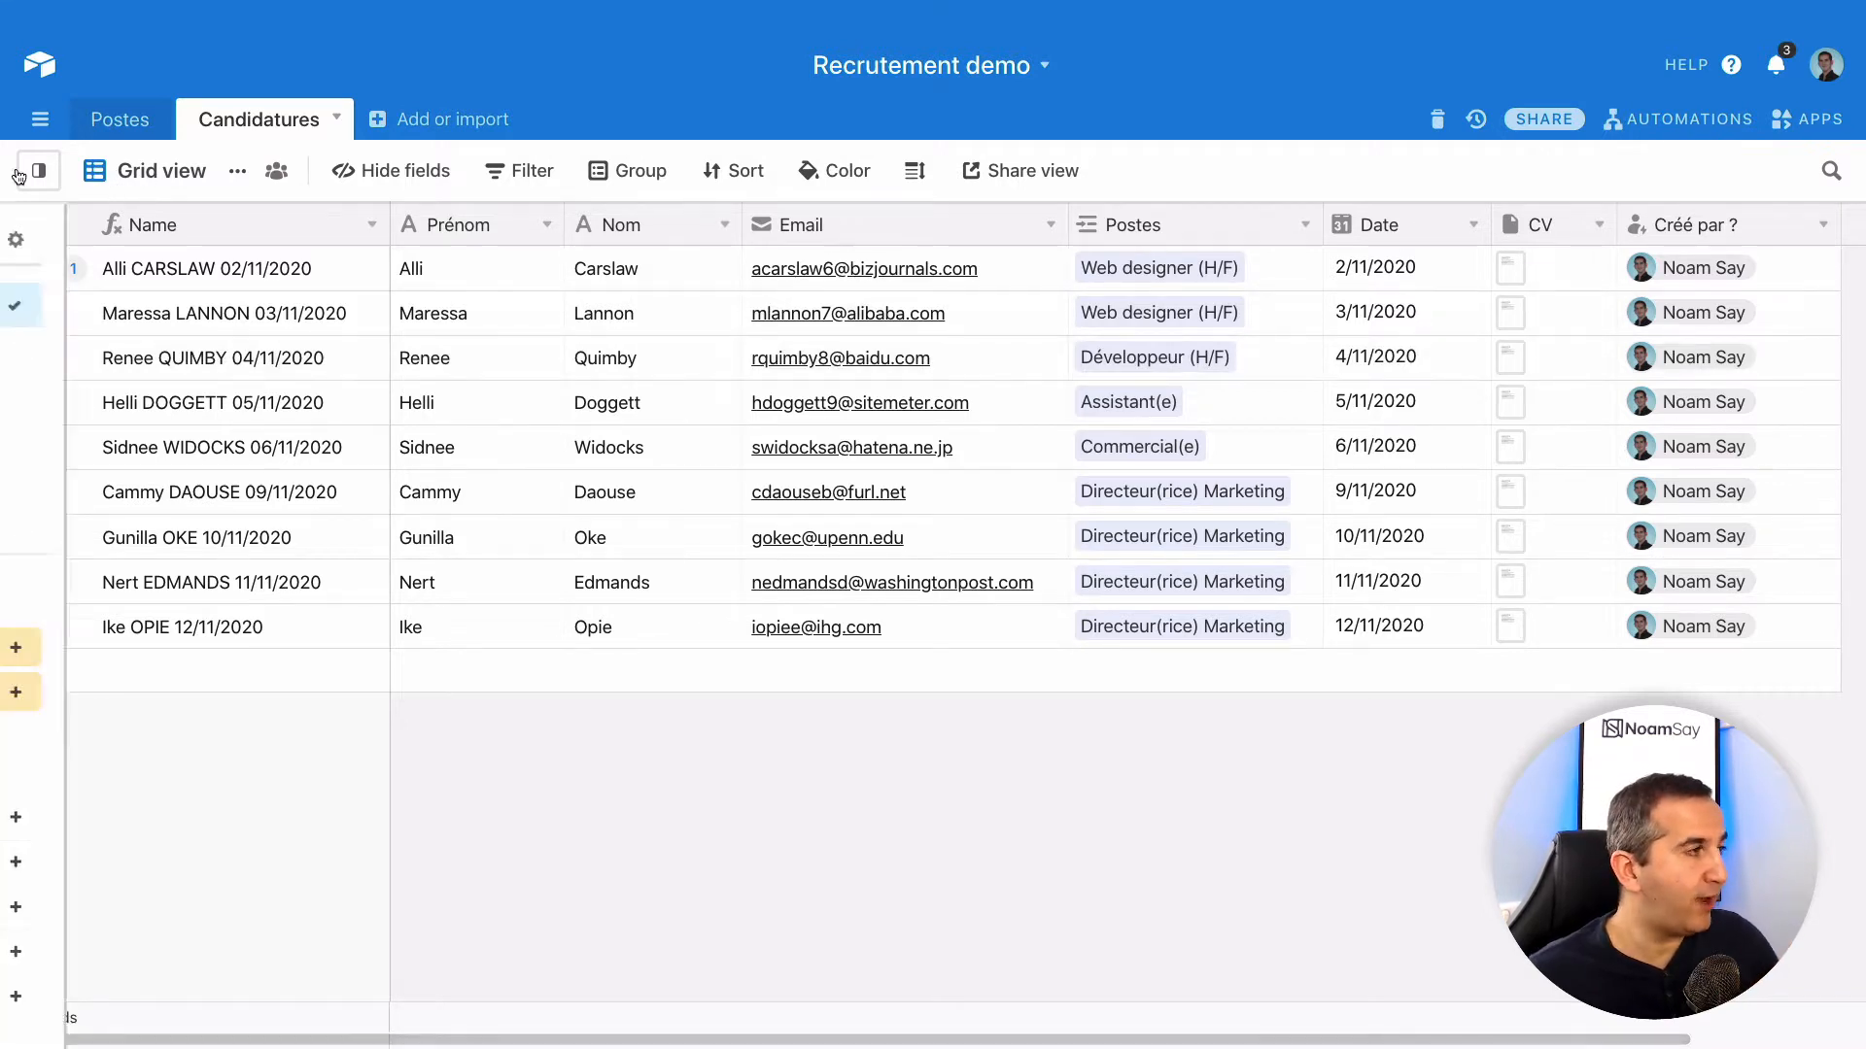
pyautogui.click(125, 346)
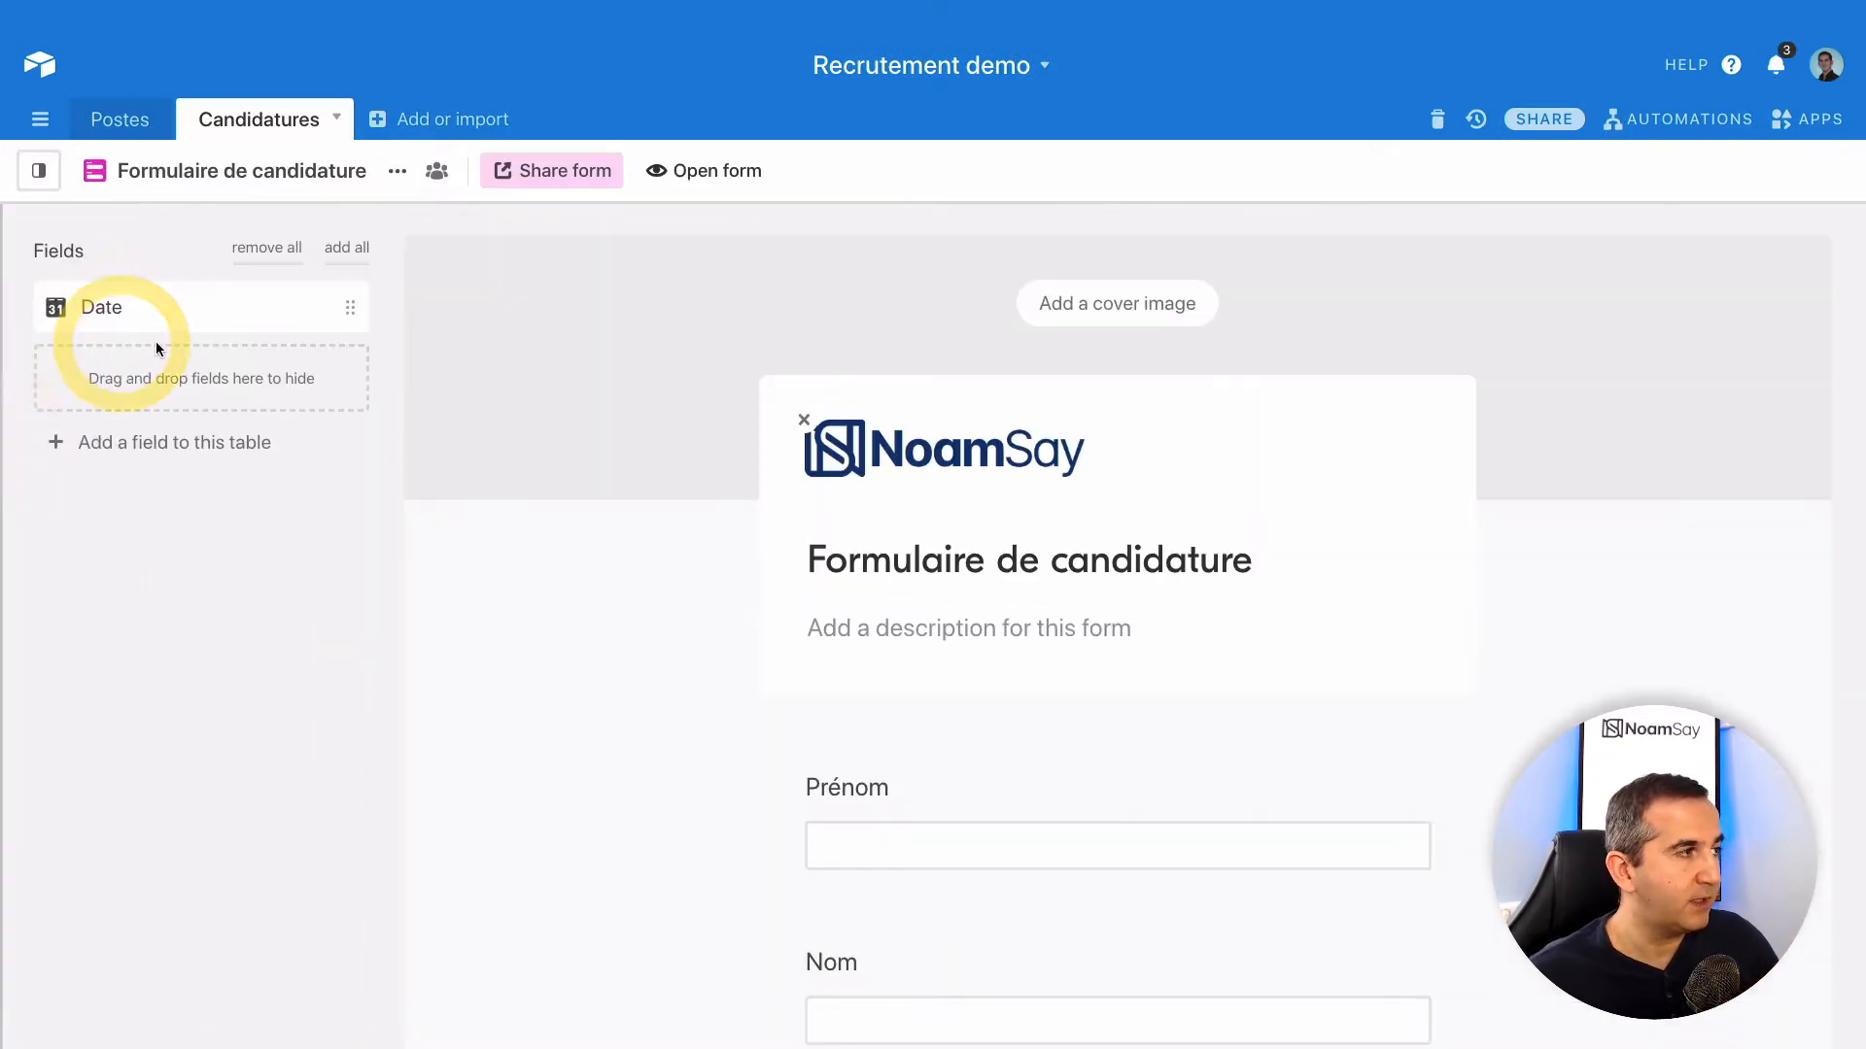
pyautogui.scroll(-2, 1120, 565)
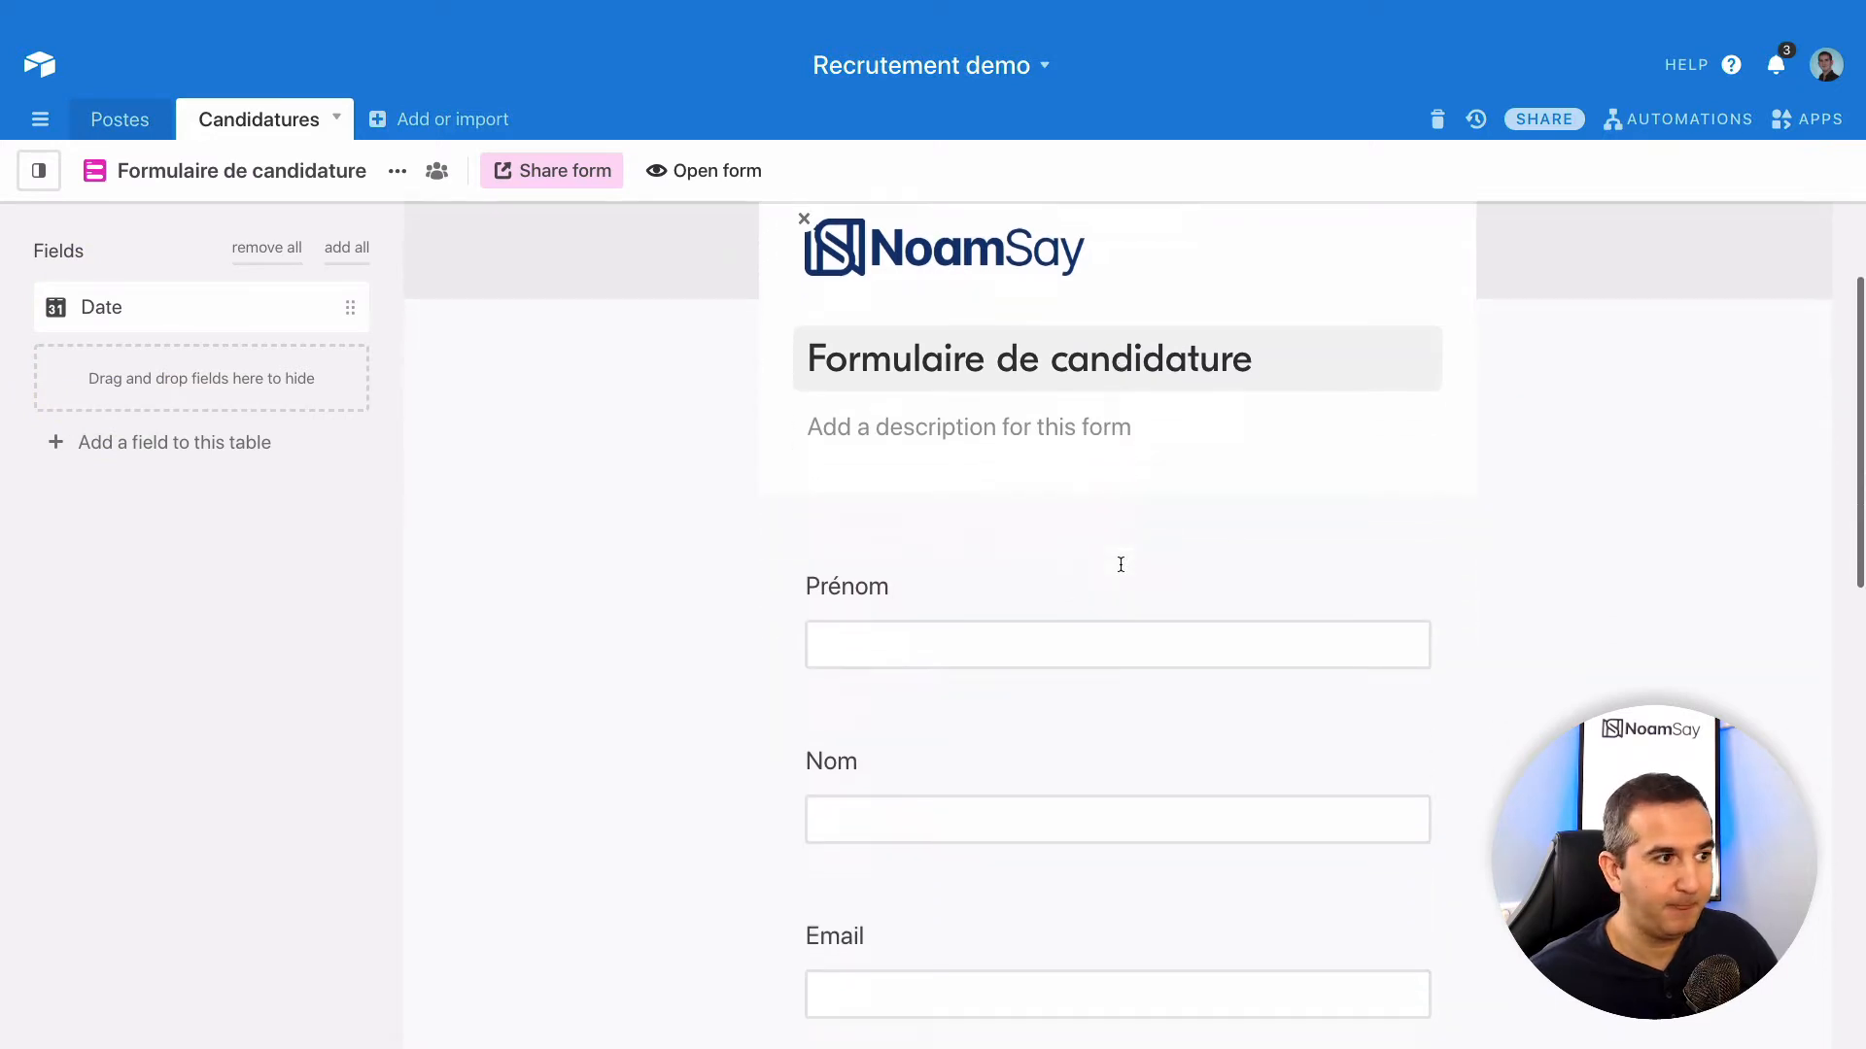
pyautogui.scroll(-5, 1120, 564)
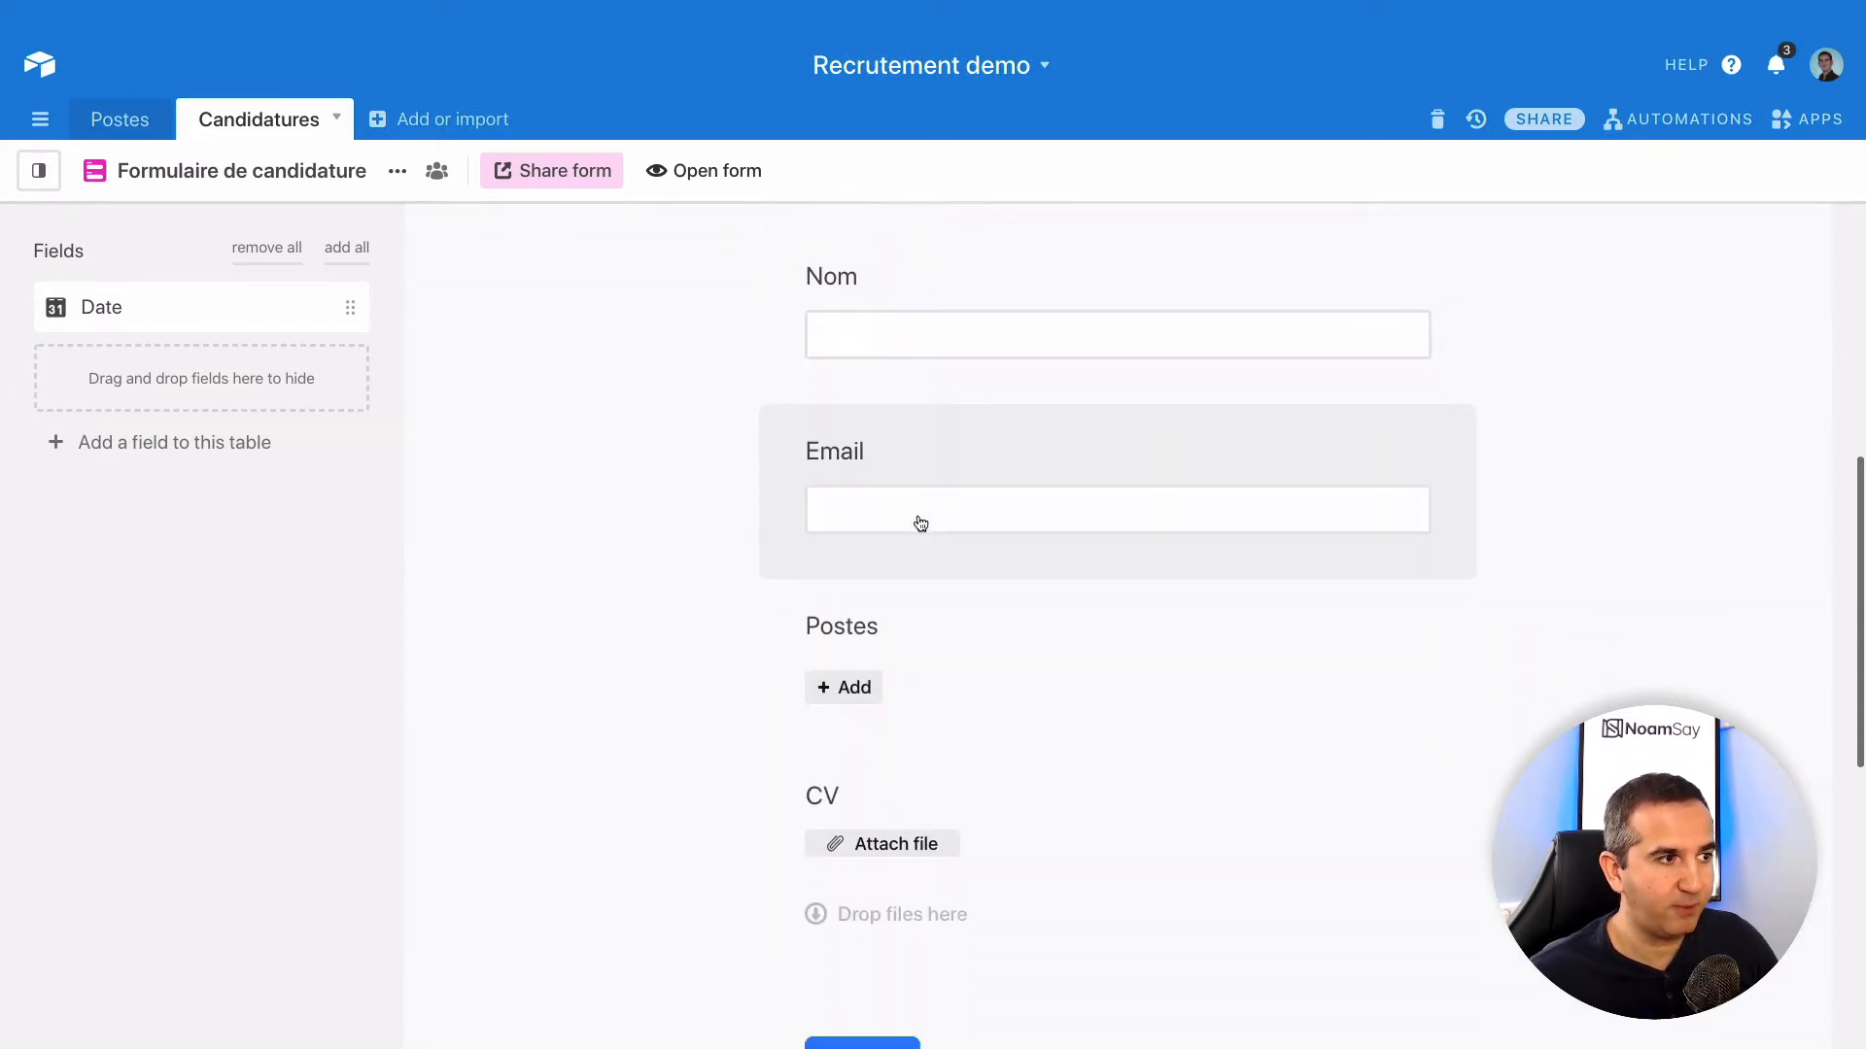
pyautogui.scroll(-2, 918, 525)
pyautogui.click(849, 469)
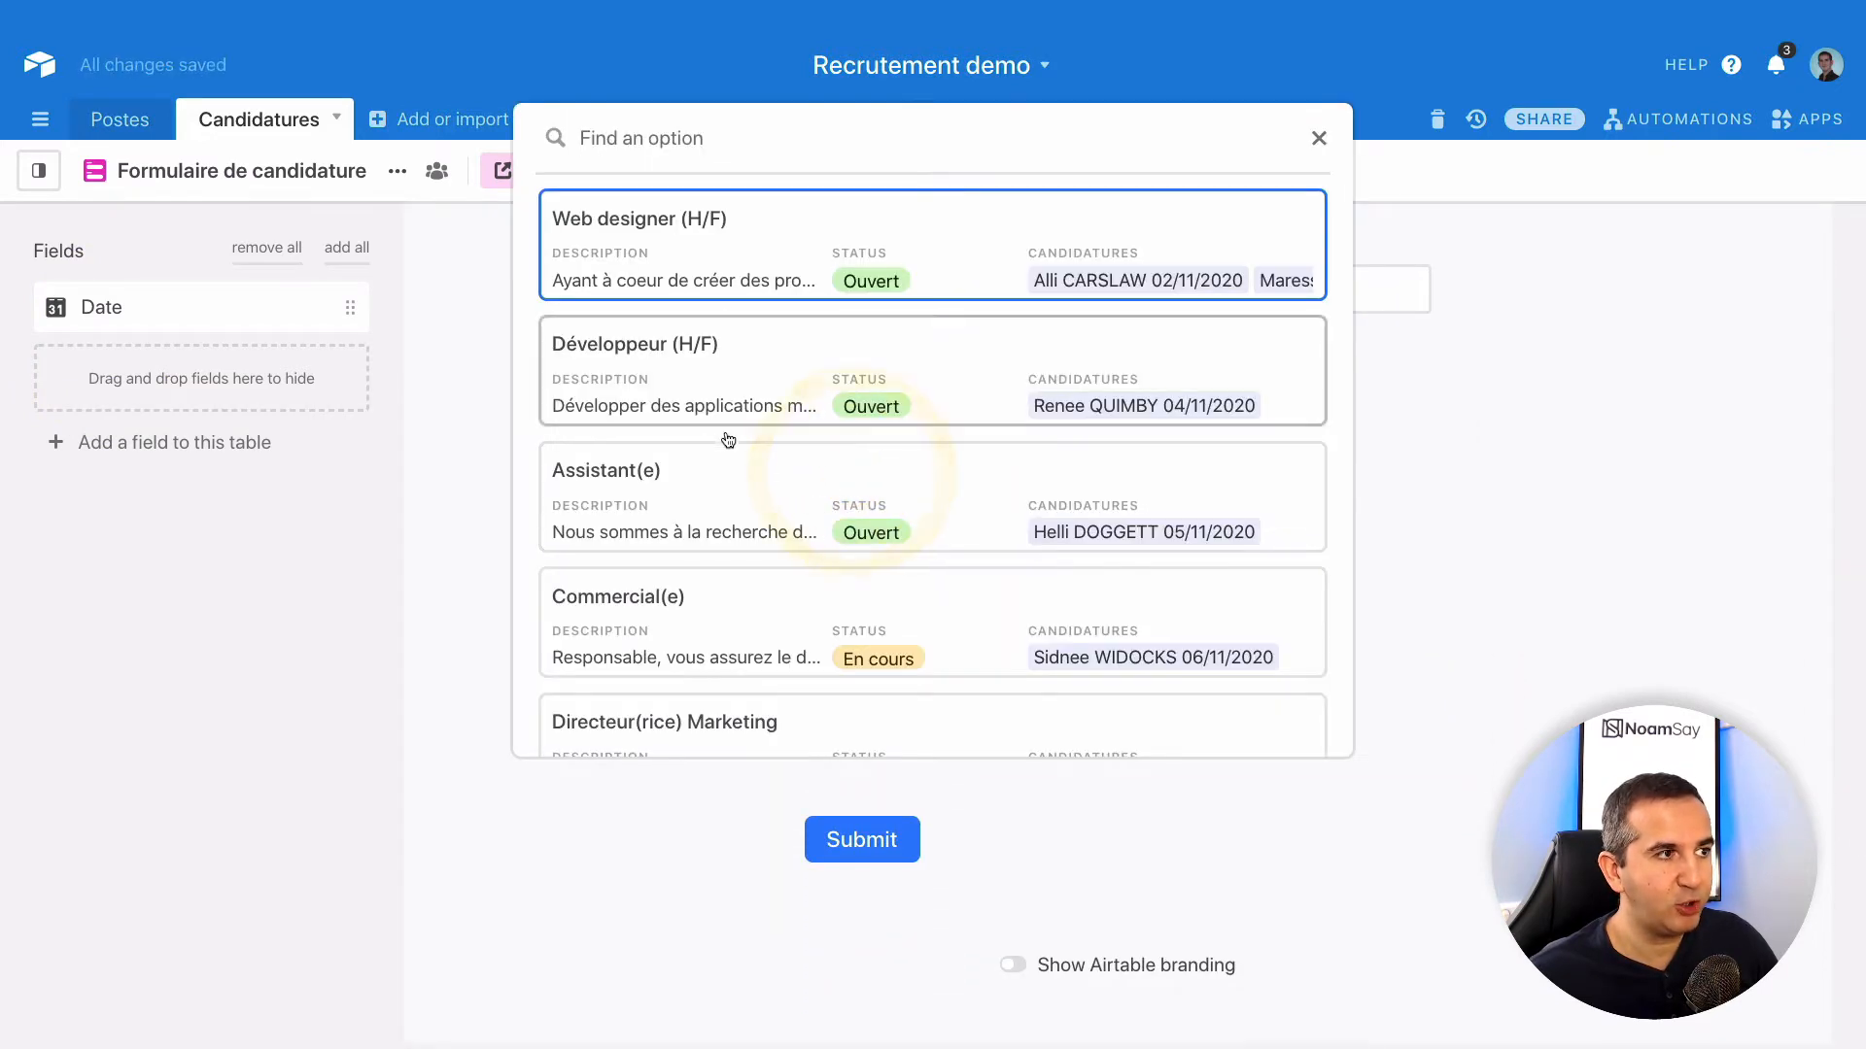
pyautogui.click(1321, 139)
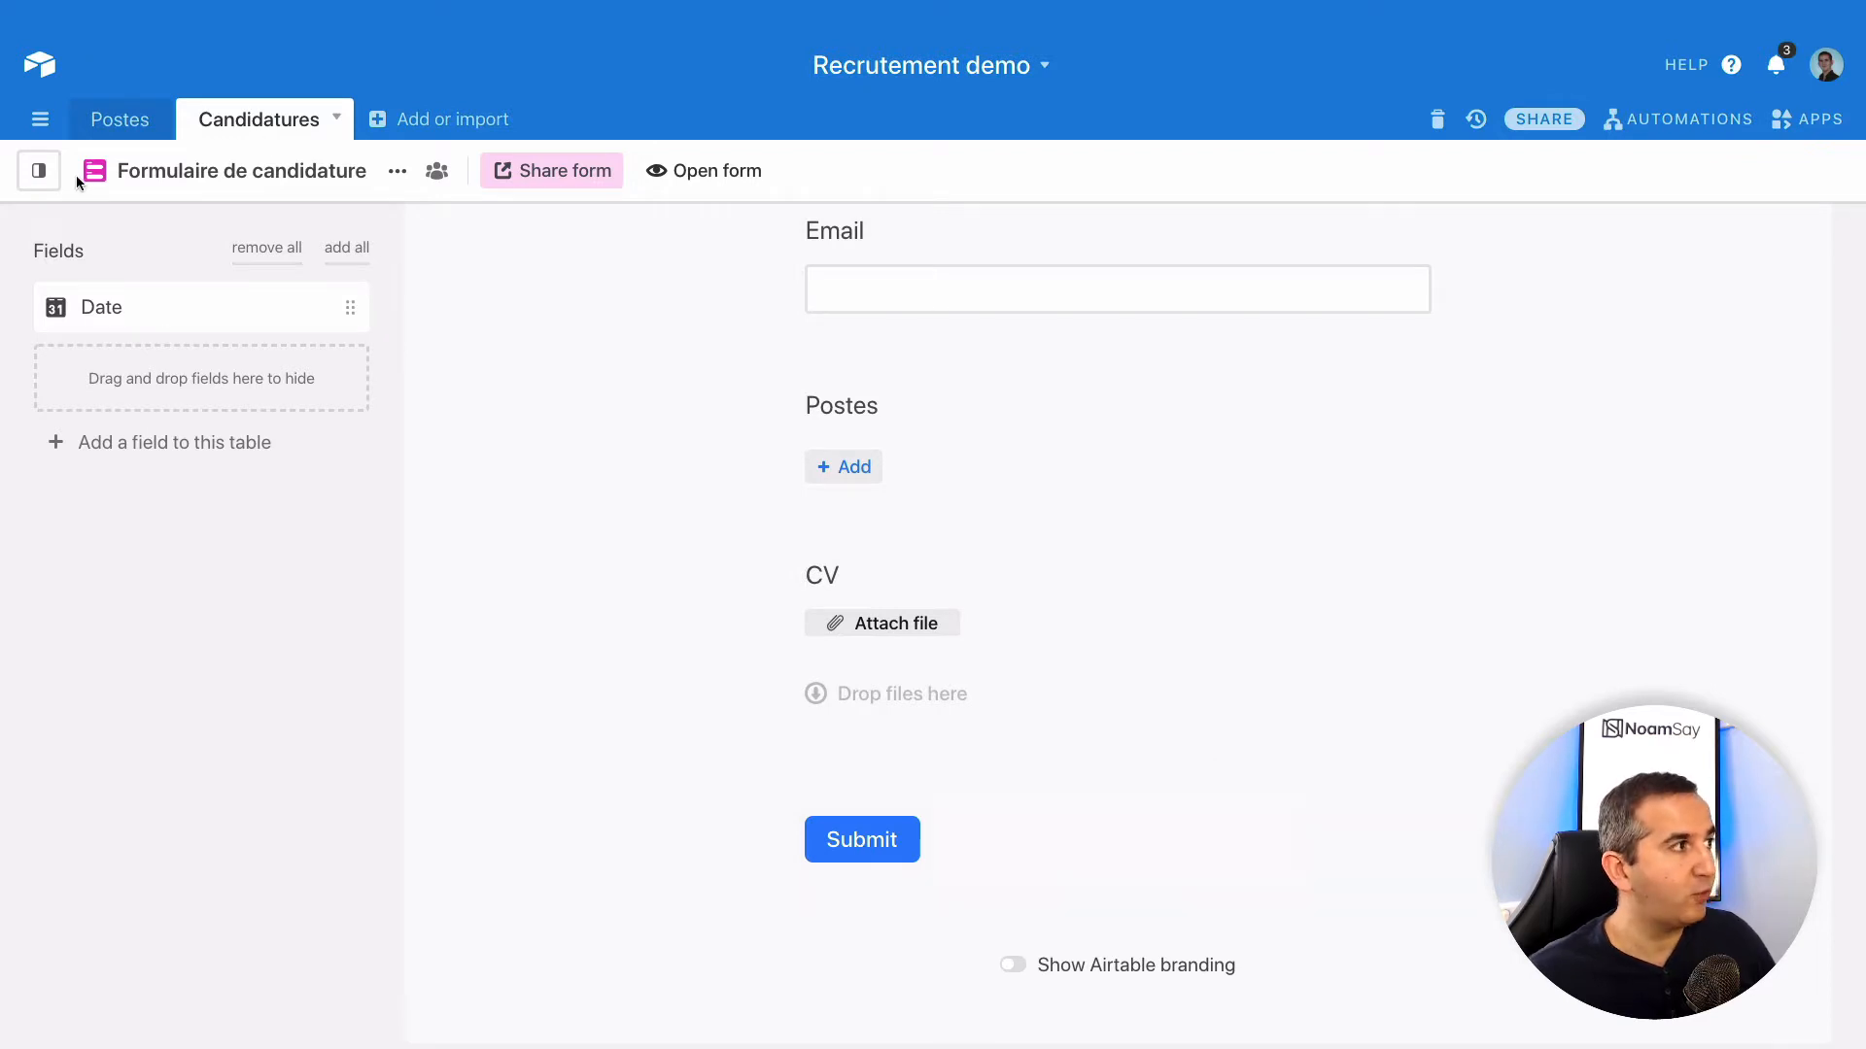
pyautogui.moveTo(39, 171)
pyautogui.click(107, 304)
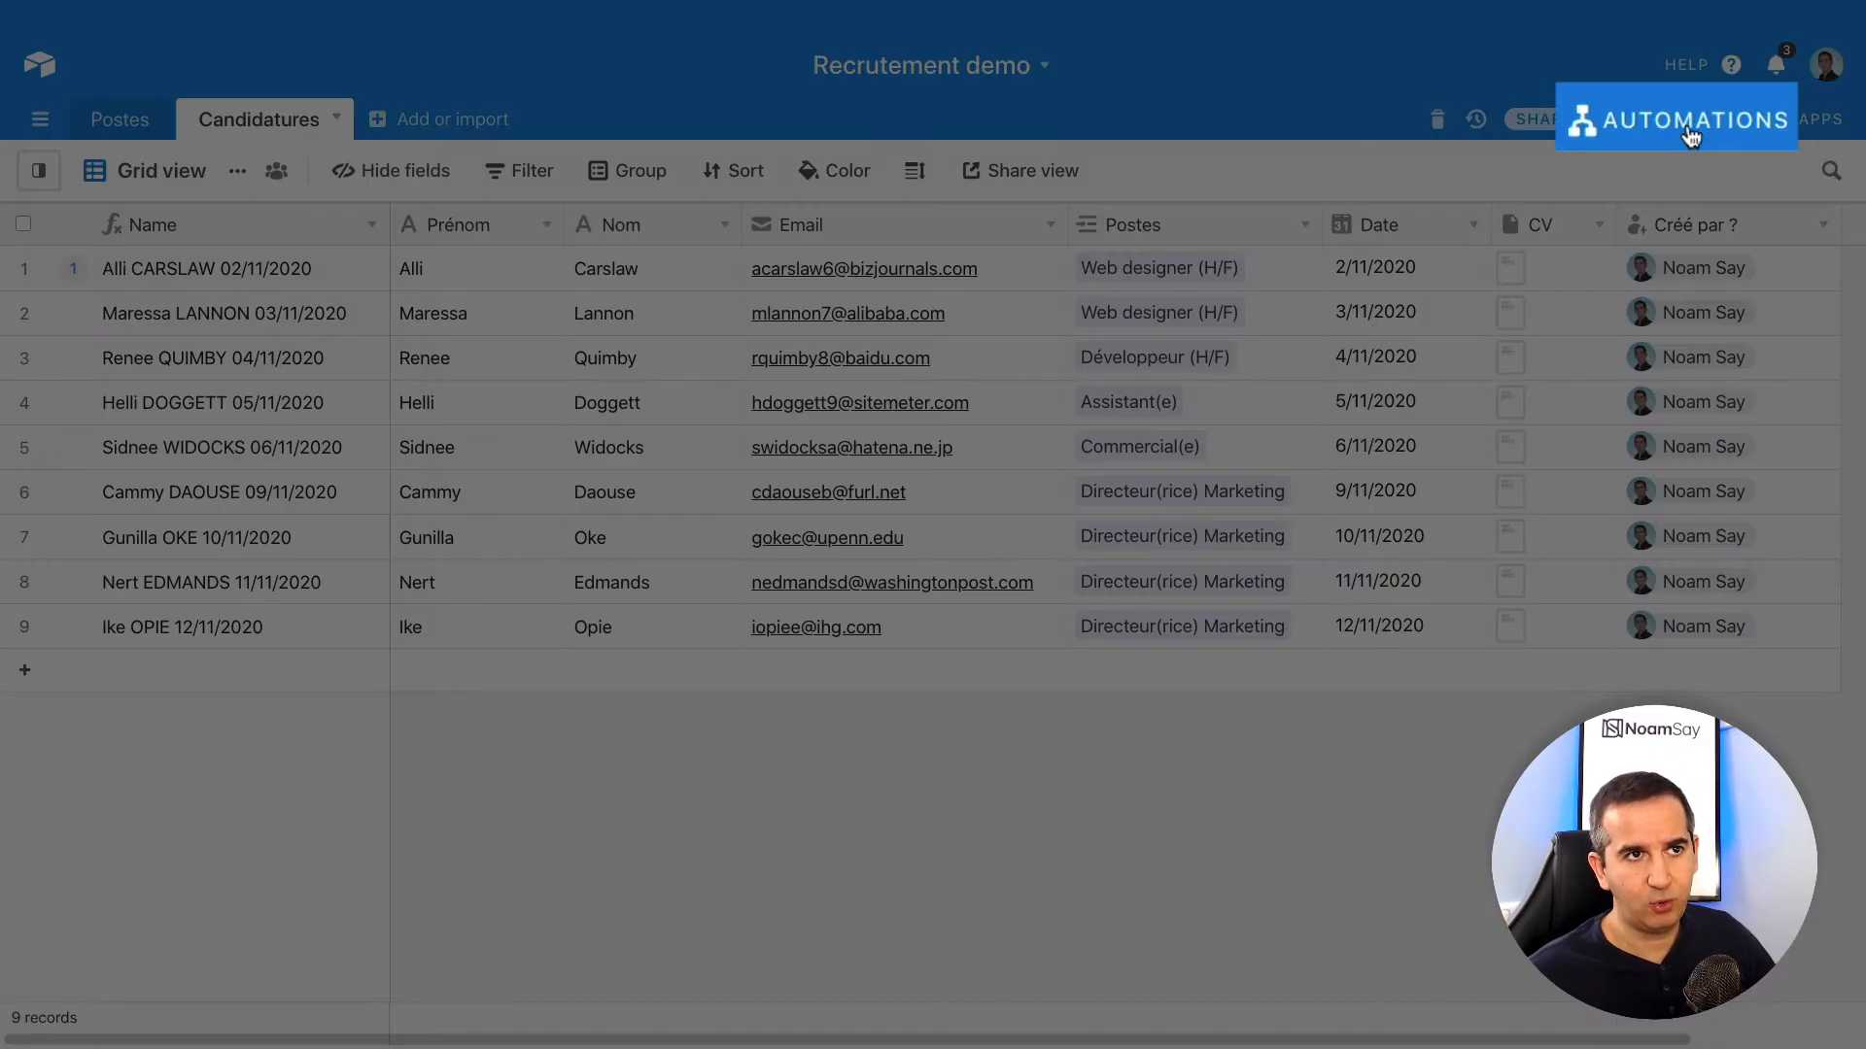
# - Create an automation from the Automations panel and name it 'Envoyer un mail confirmation'
pyautogui.click(1691, 134)
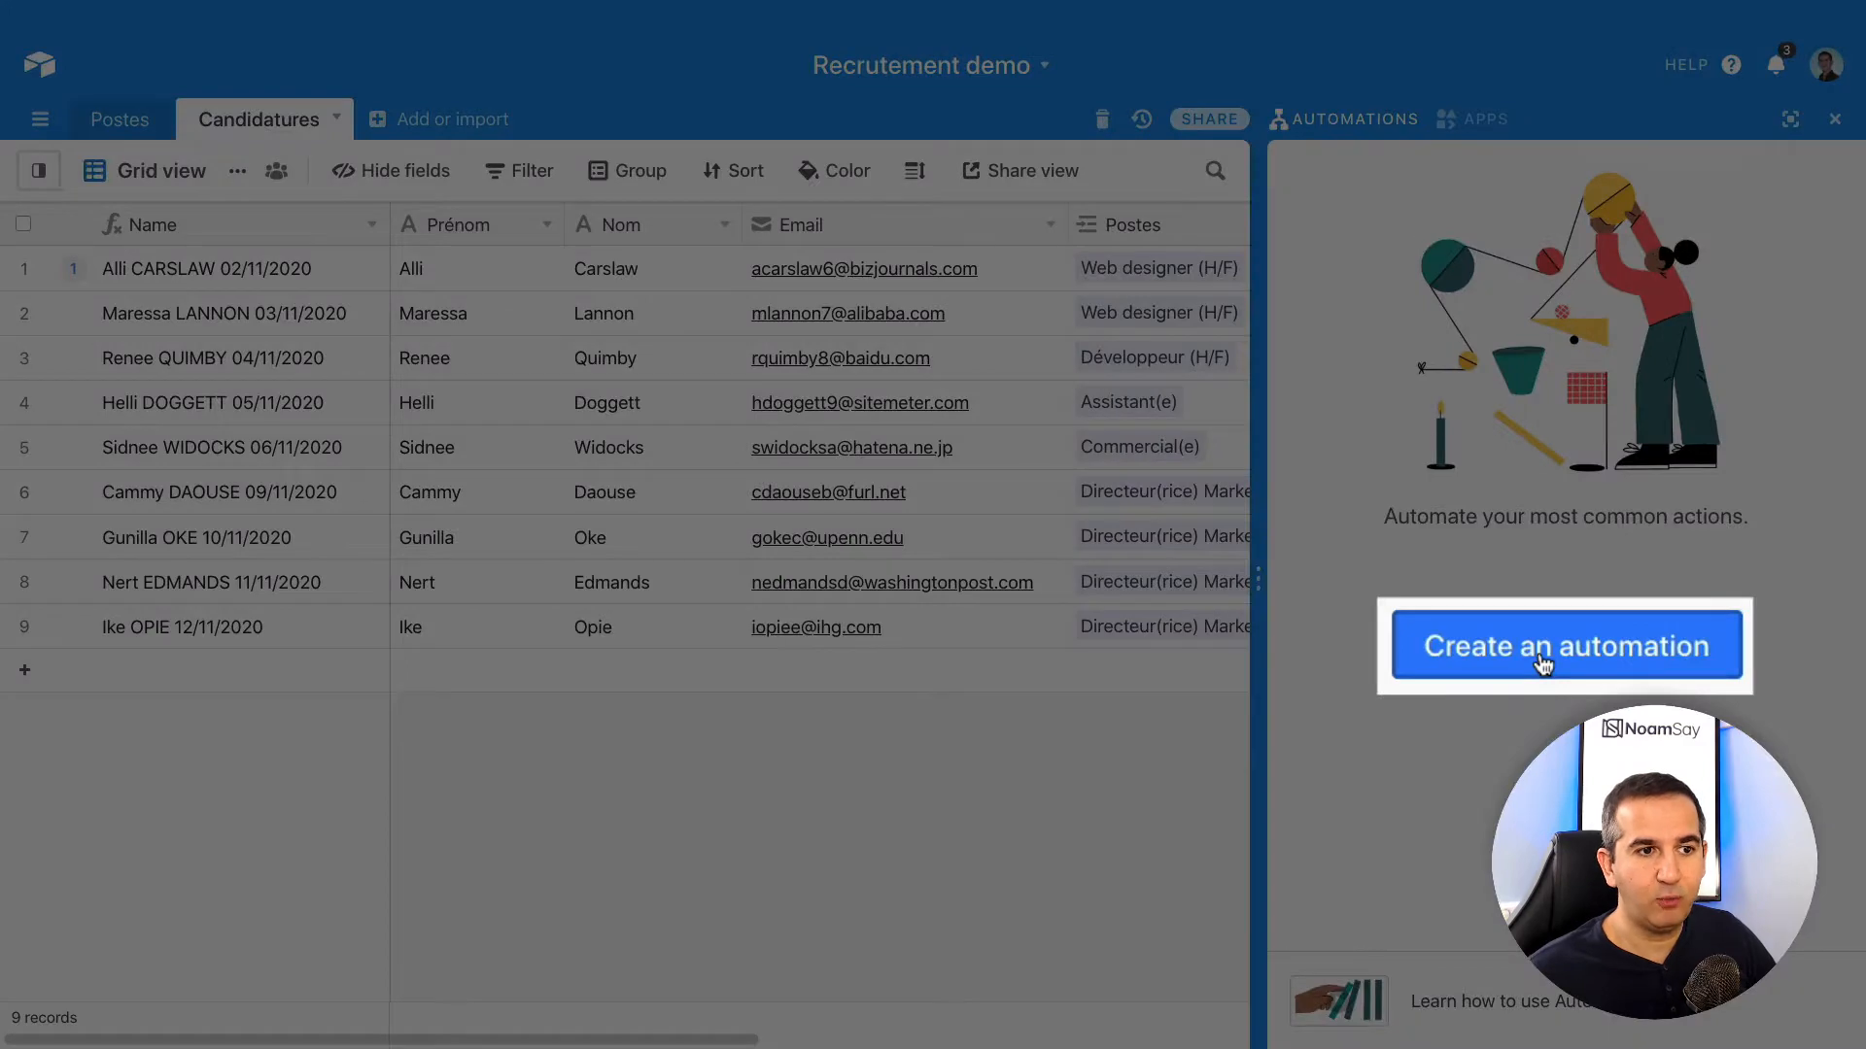
pyautogui.click(1547, 649)
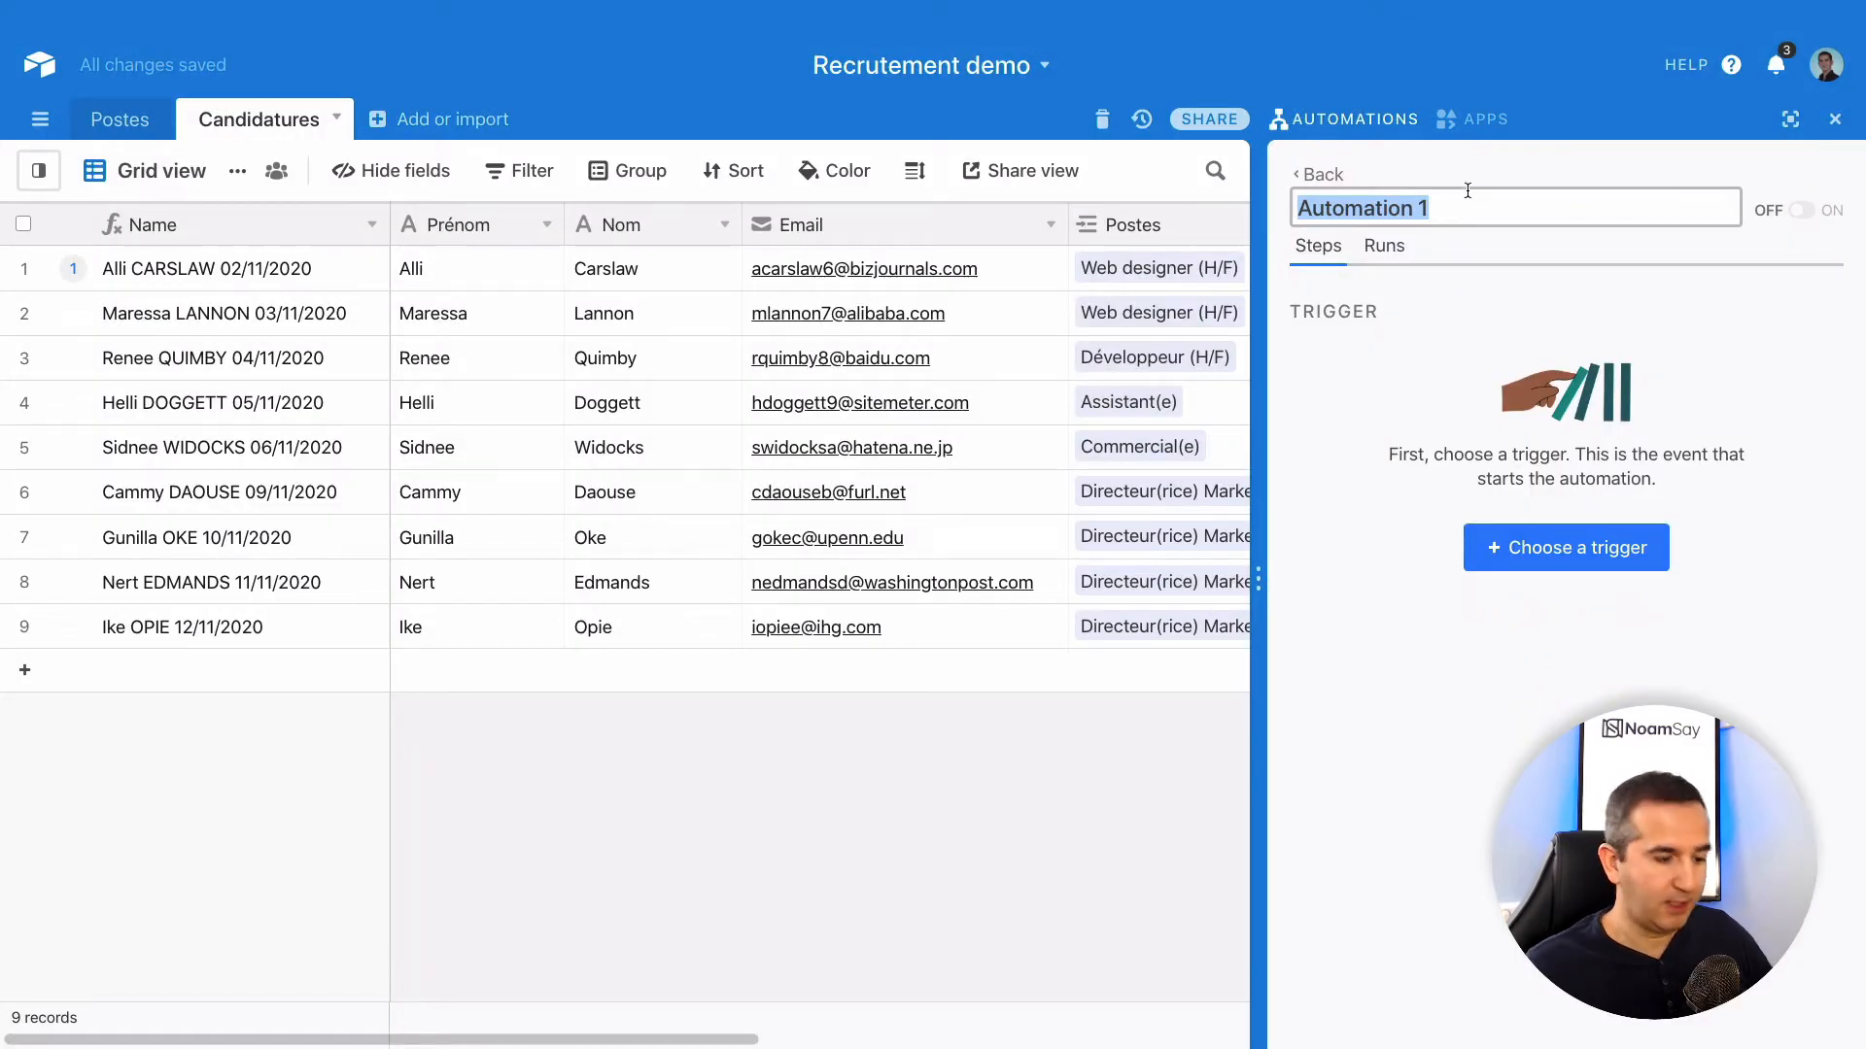
pyautogui.write('En')
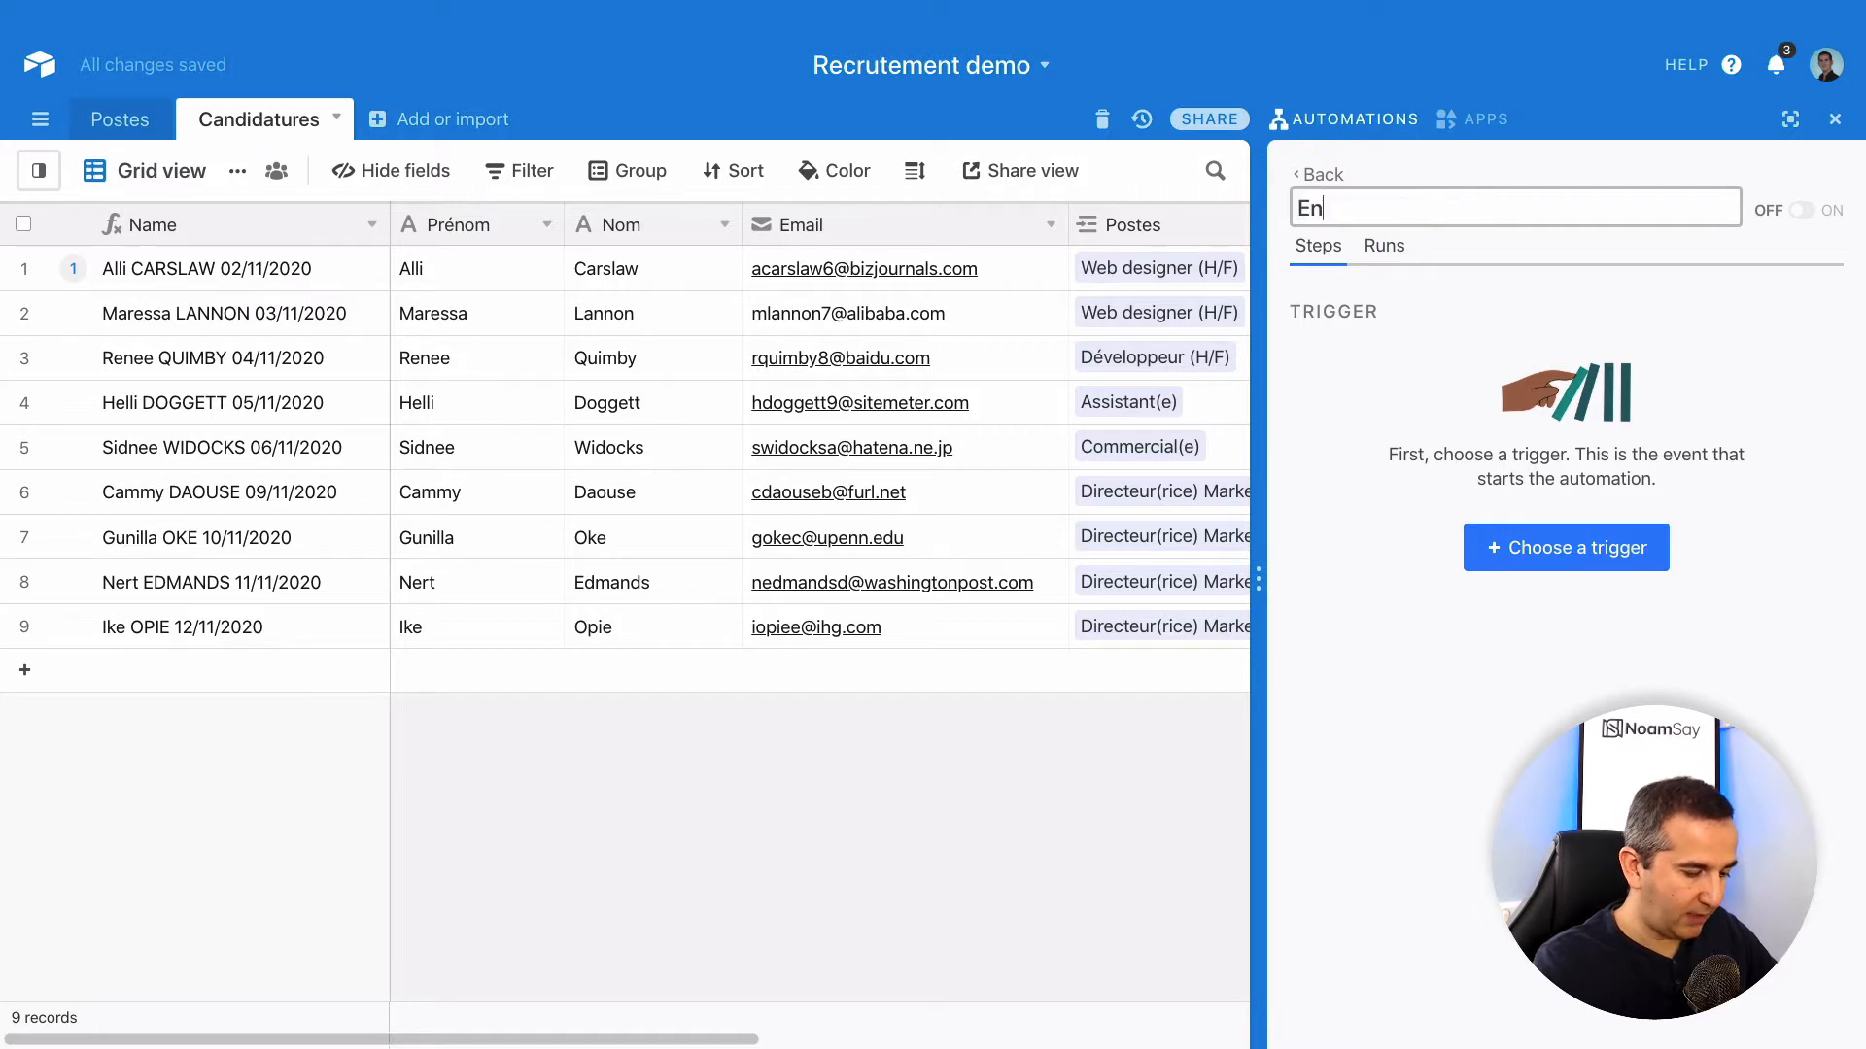
pyautogui.write('voyer ')
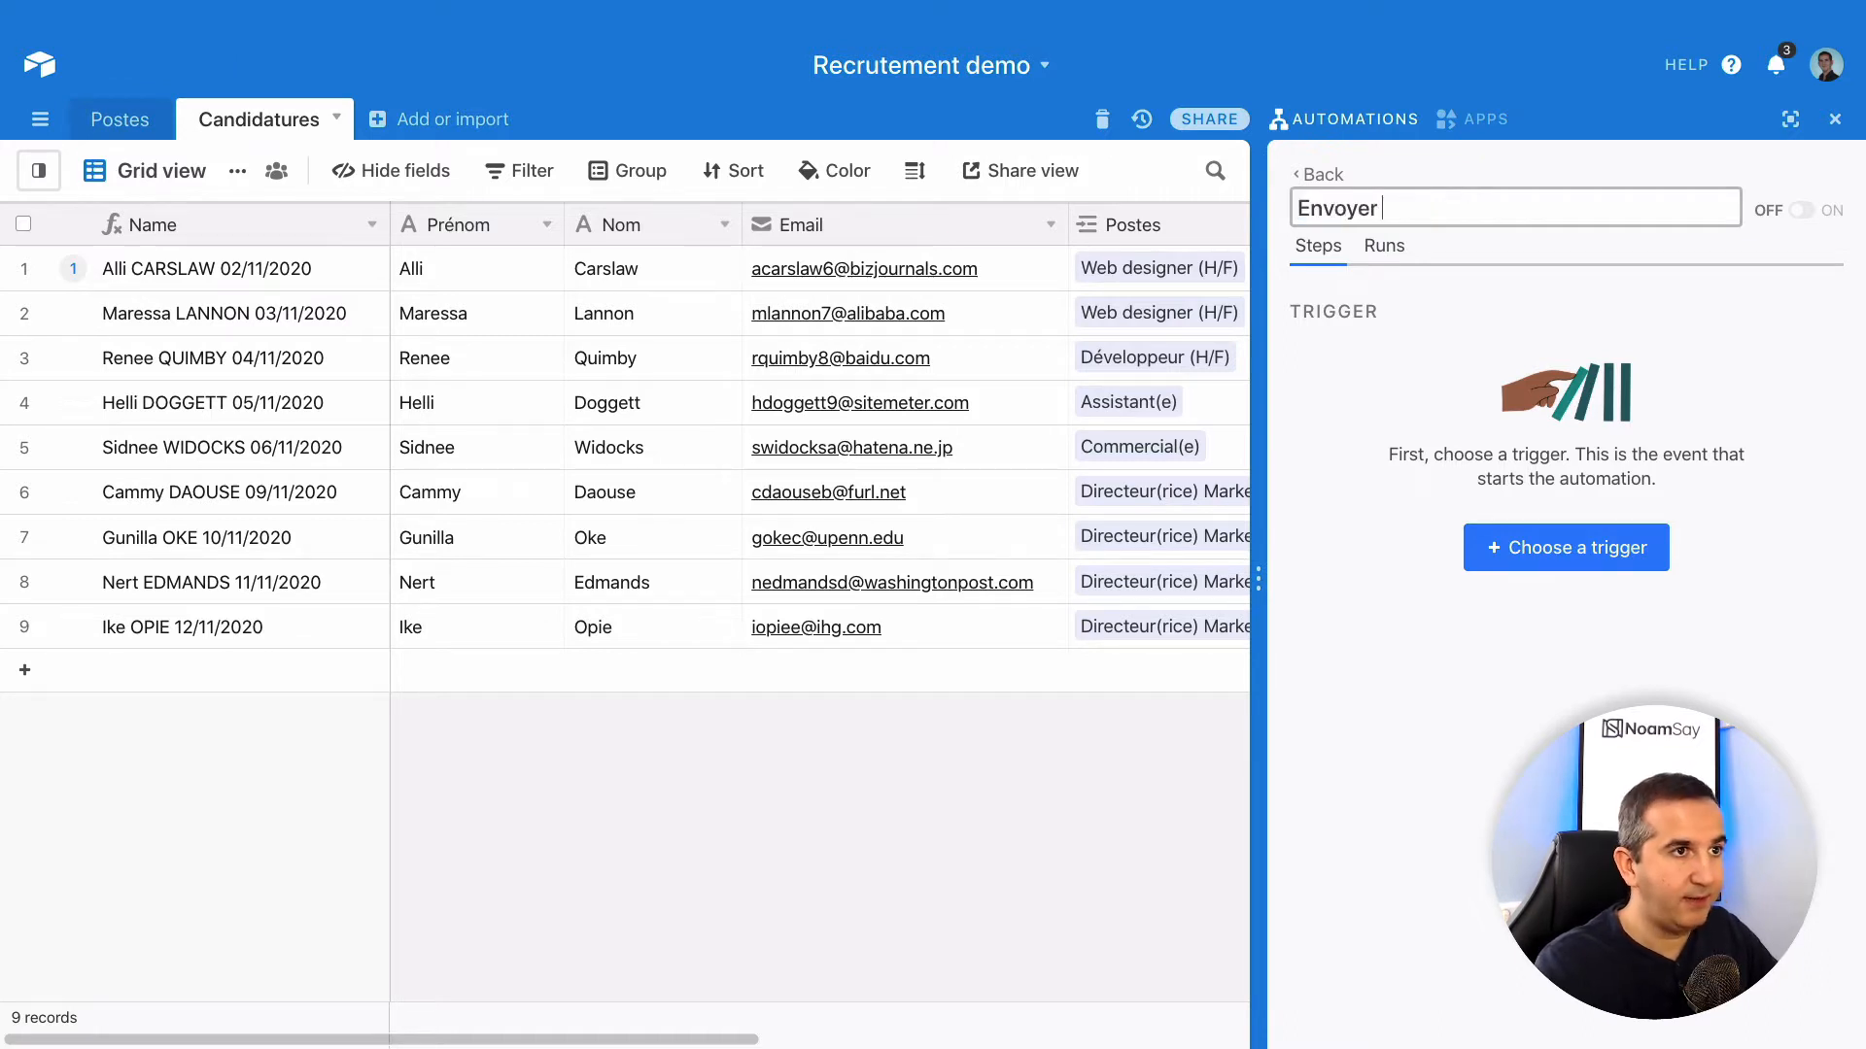
pyautogui.write('un mail conf')
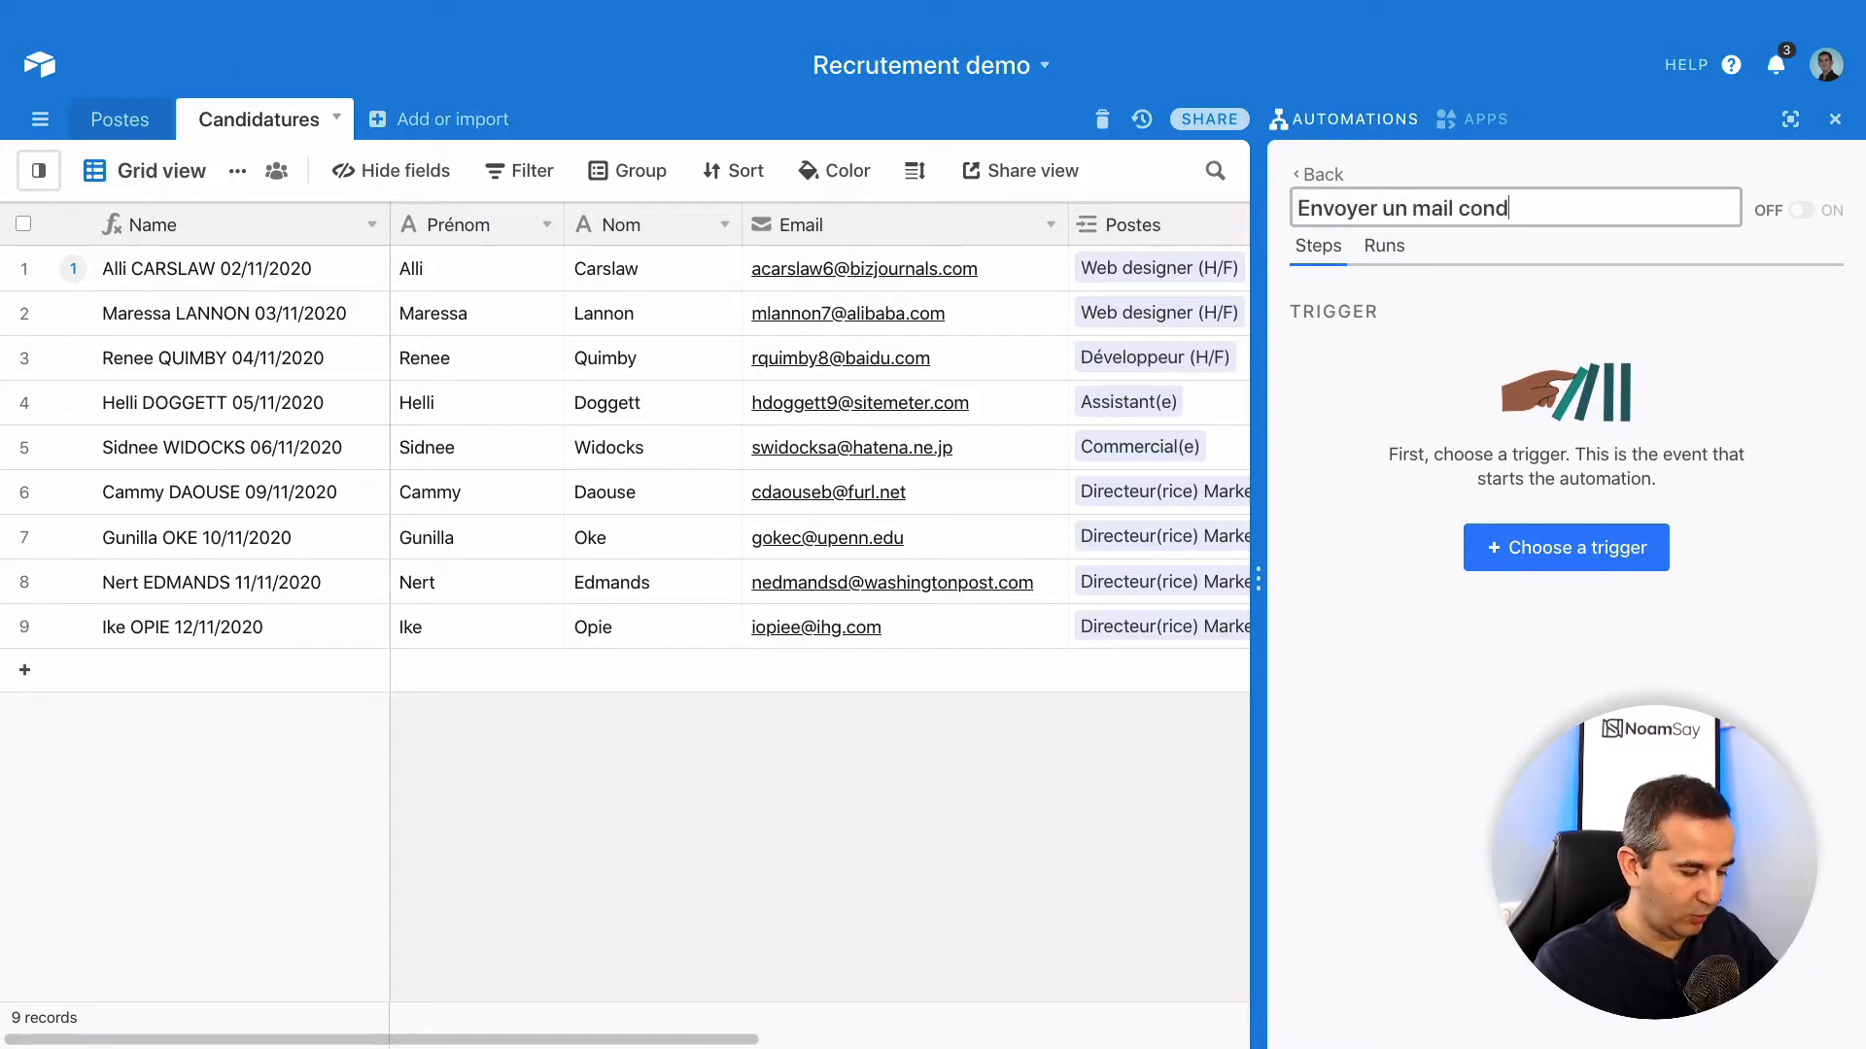
pyautogui.press('BackSpace')
pyautogui.write('firmation')
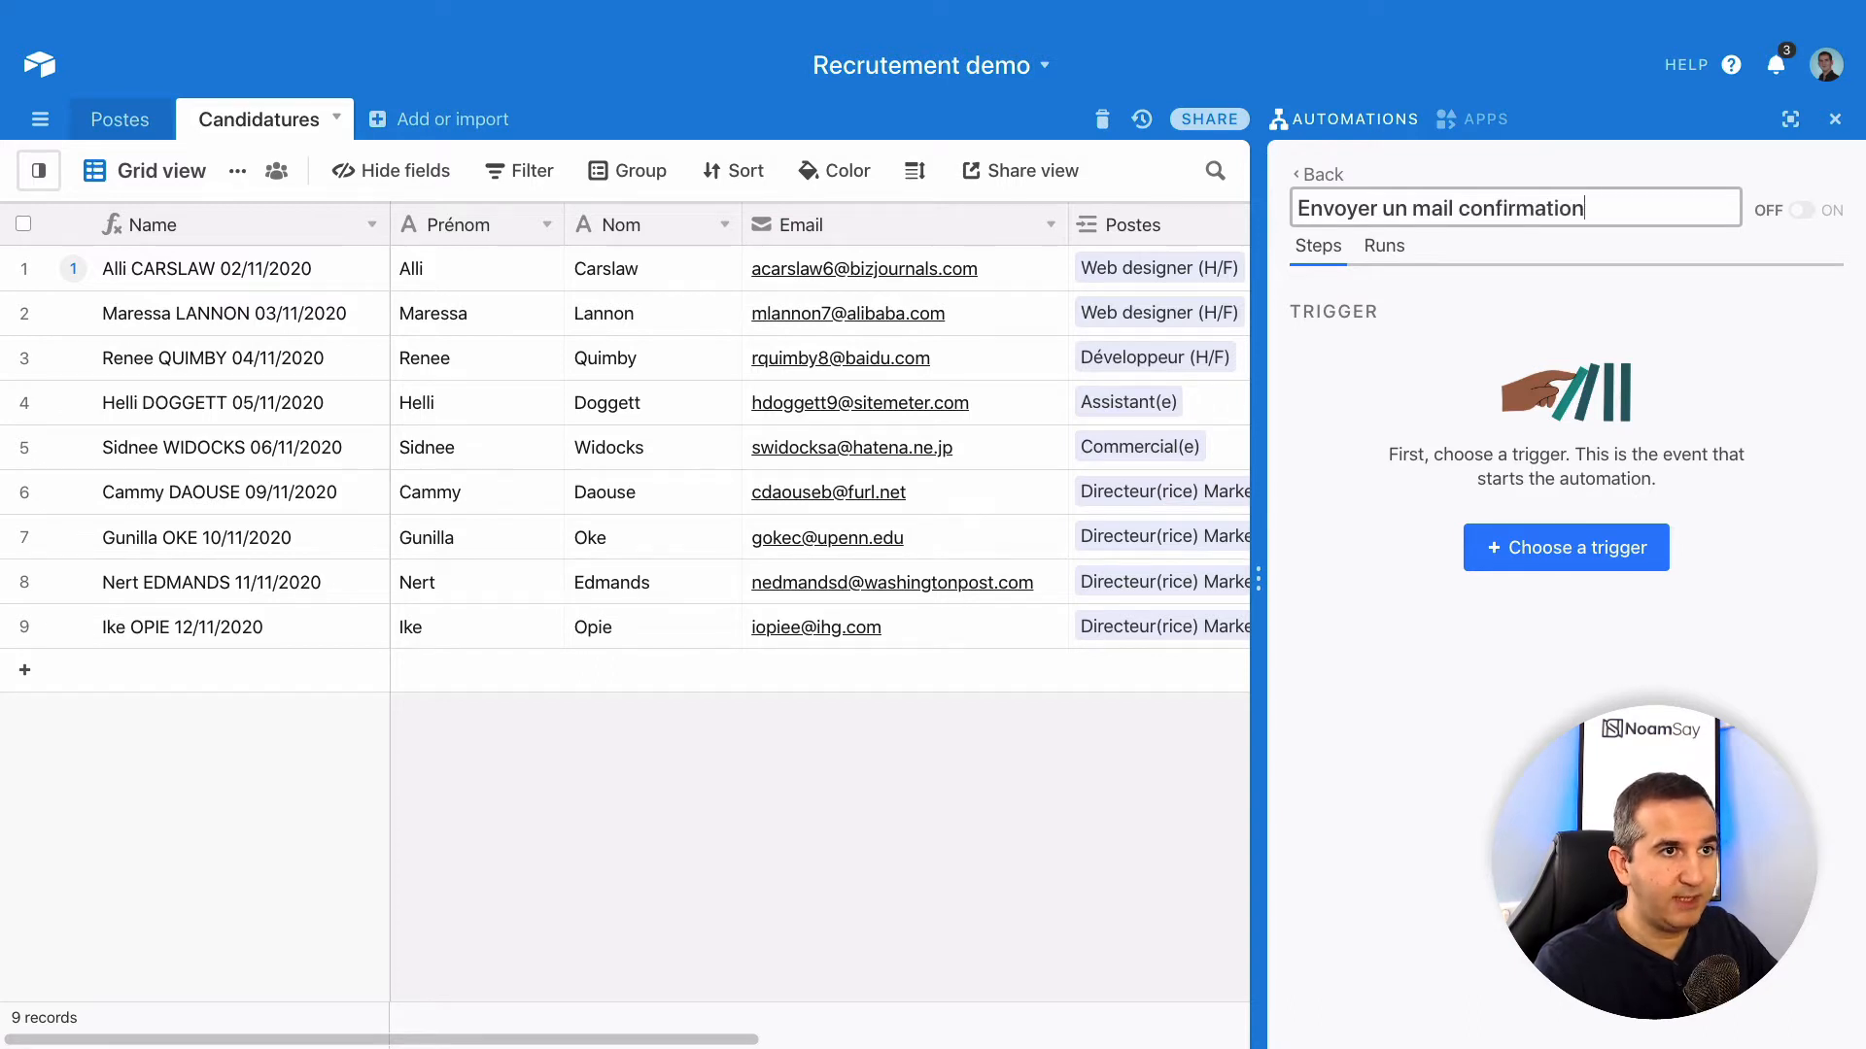
pyautogui.press('Return')
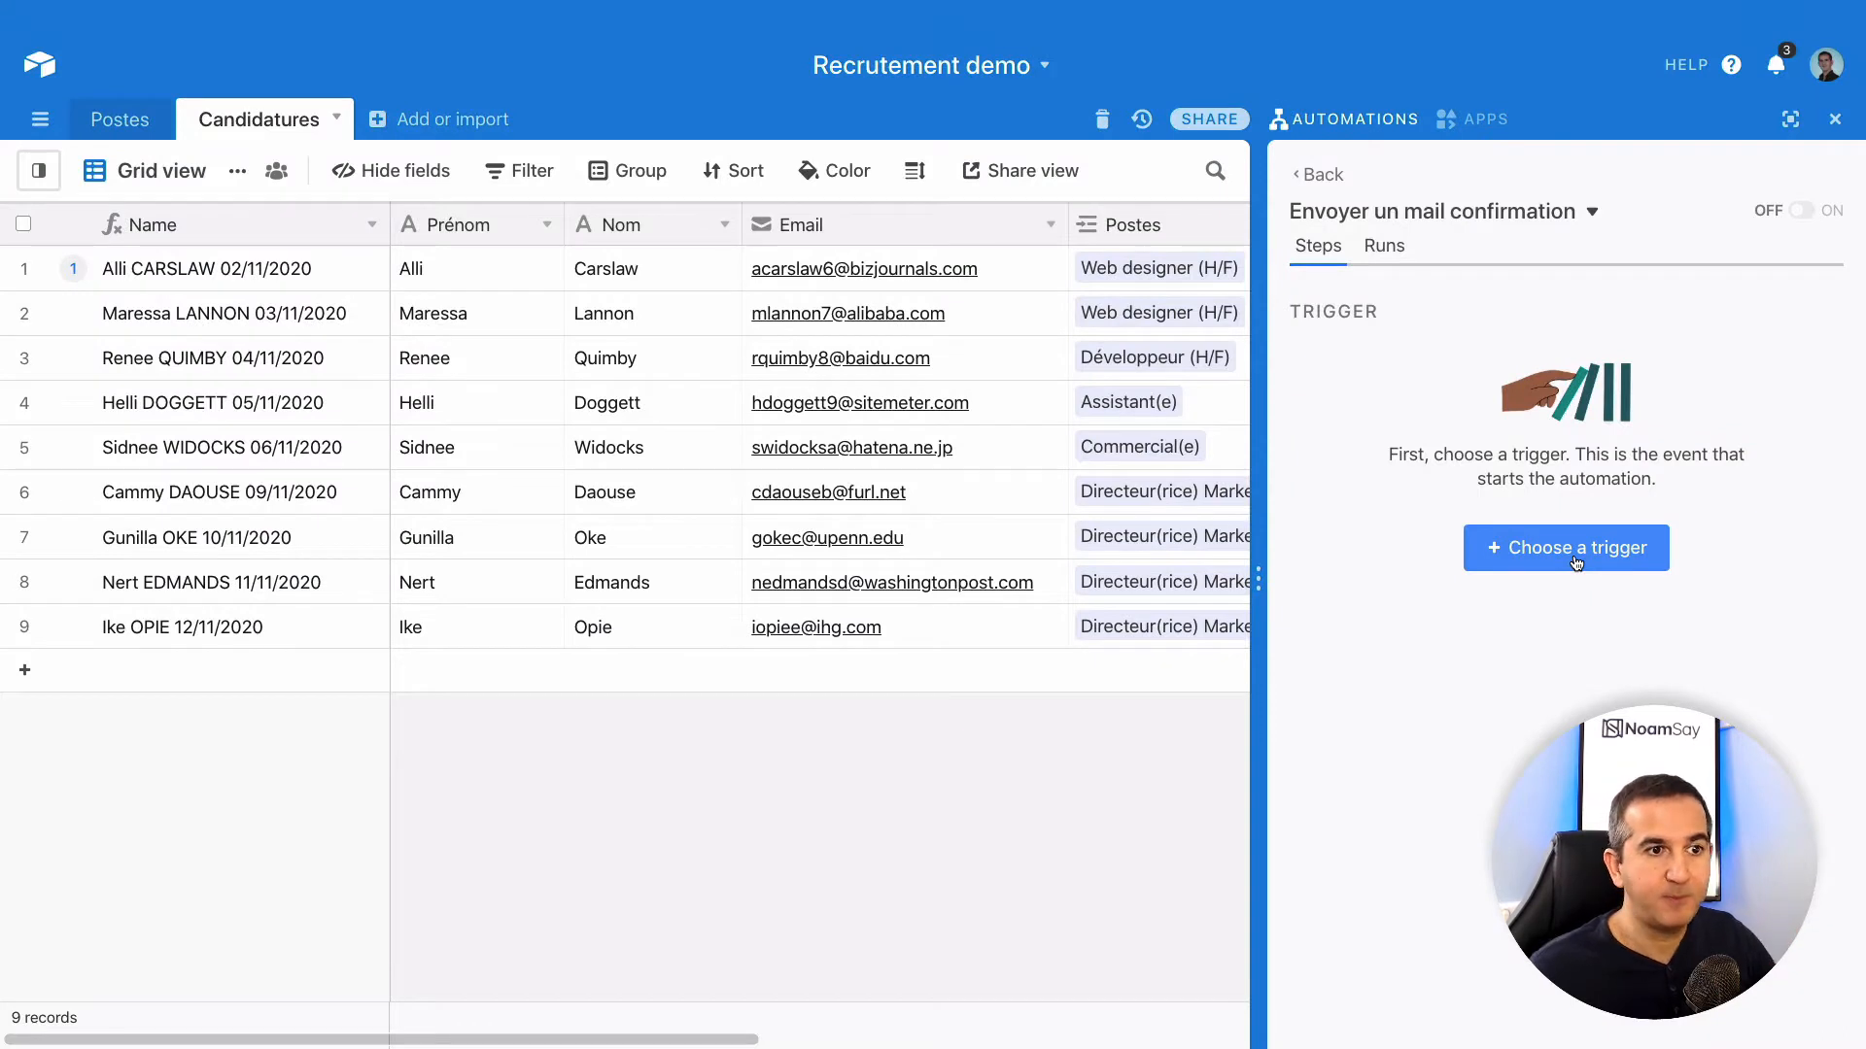
# - Set the automation trigger to 'When a record is created'
pyautogui.click(1576, 562)
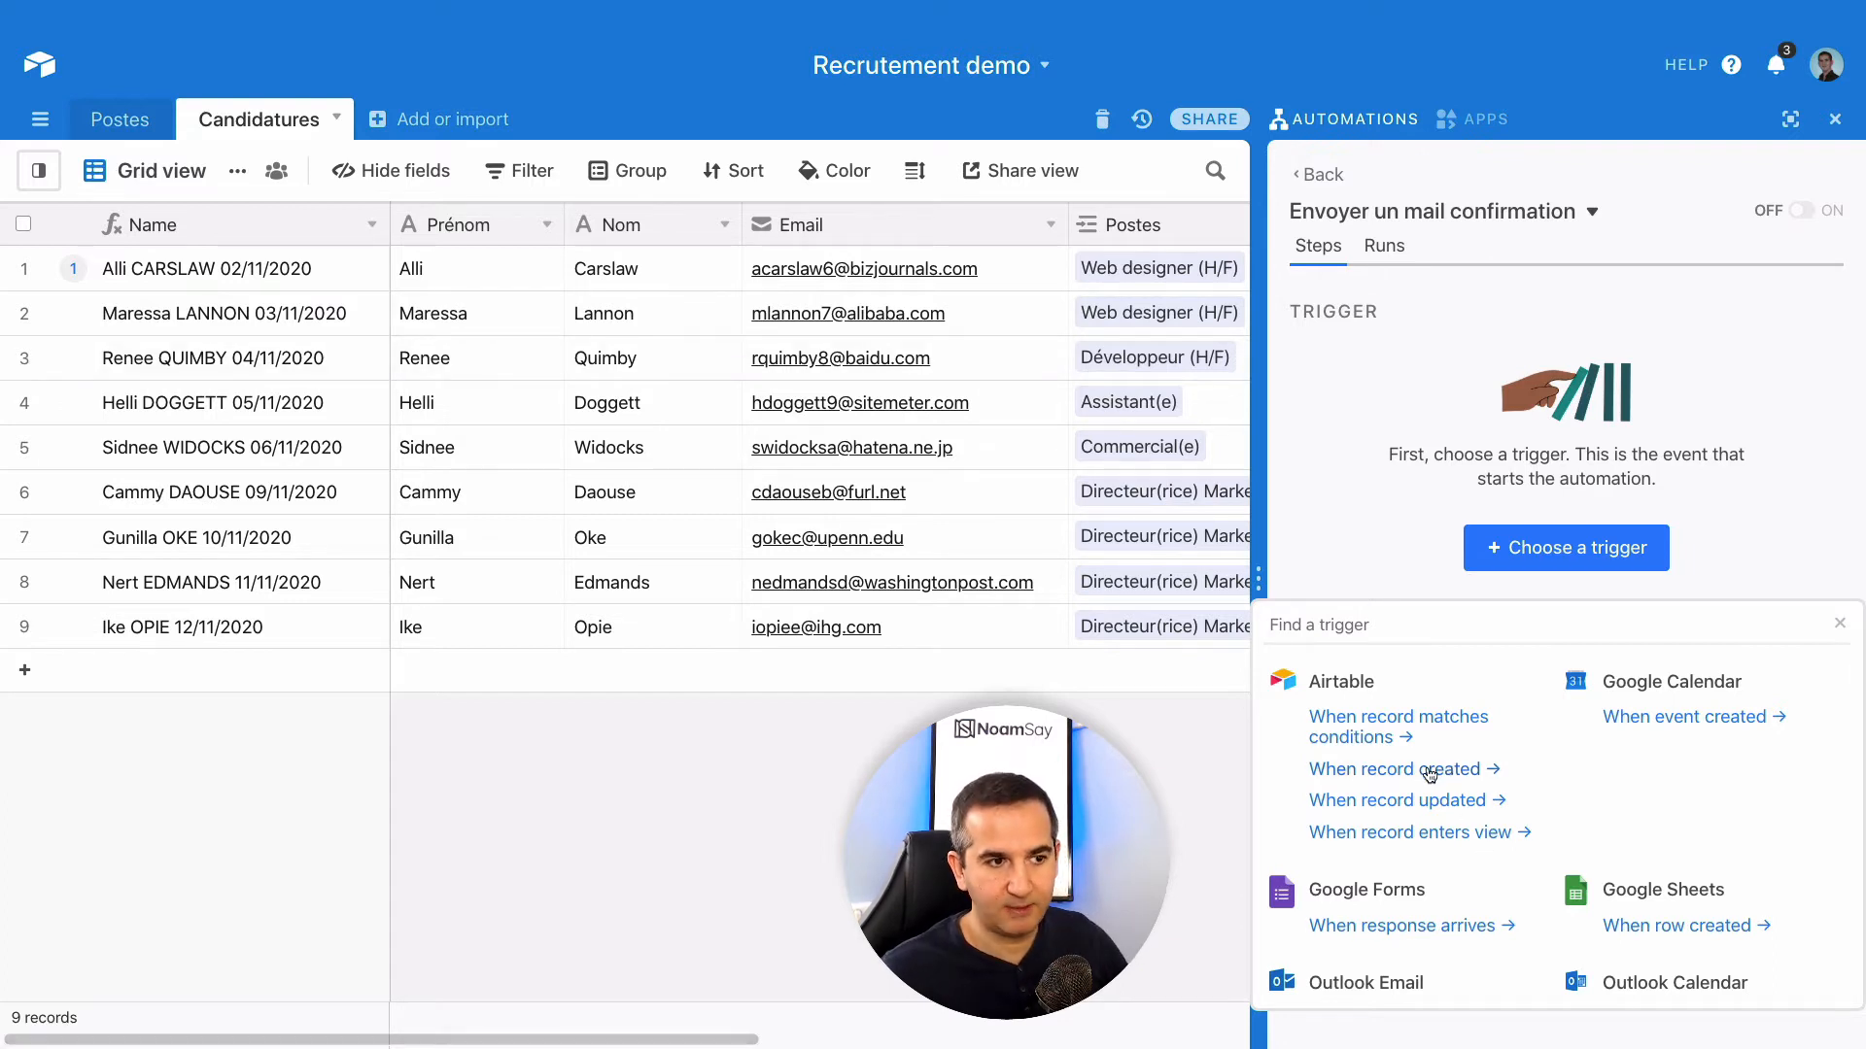
pyautogui.click(1429, 774)
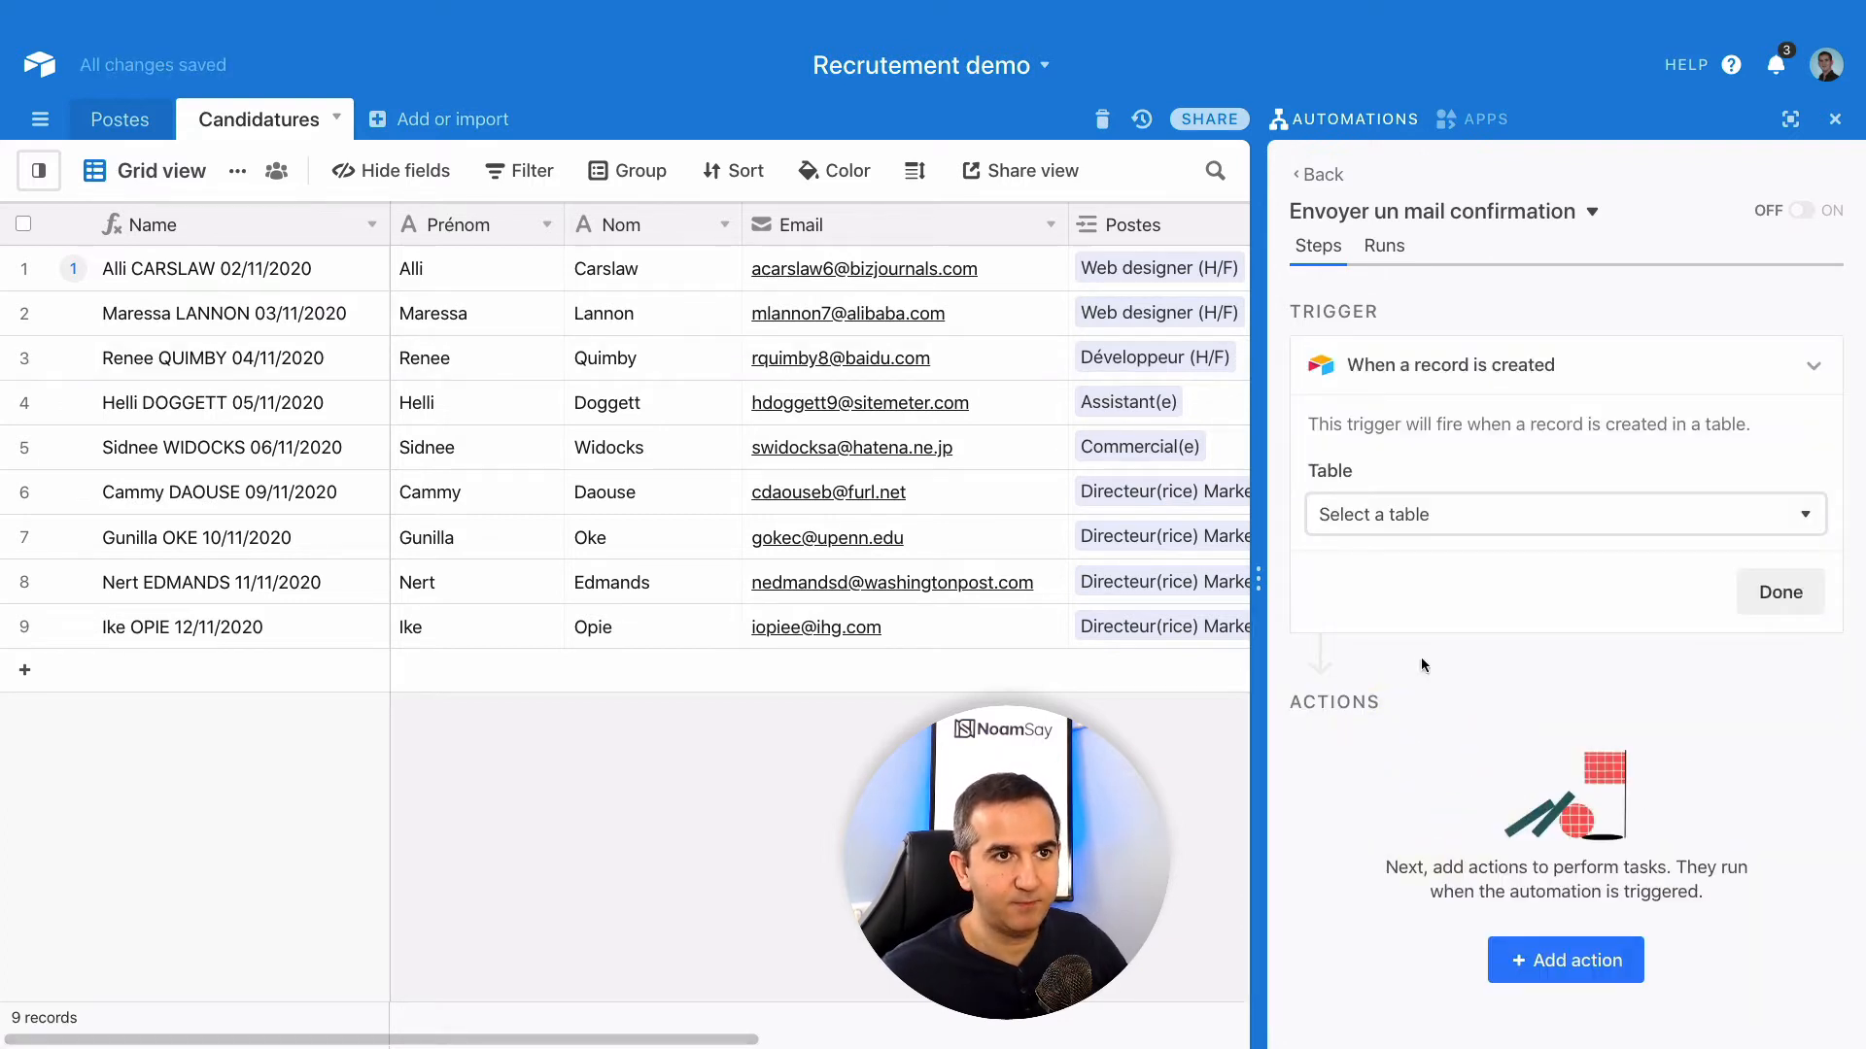
# - Point the trigger at the Candidatures table, run a successful test, and finish the trigger
pyautogui.moveTo(1259, 586); pyautogui.dragTo(1116, 586)
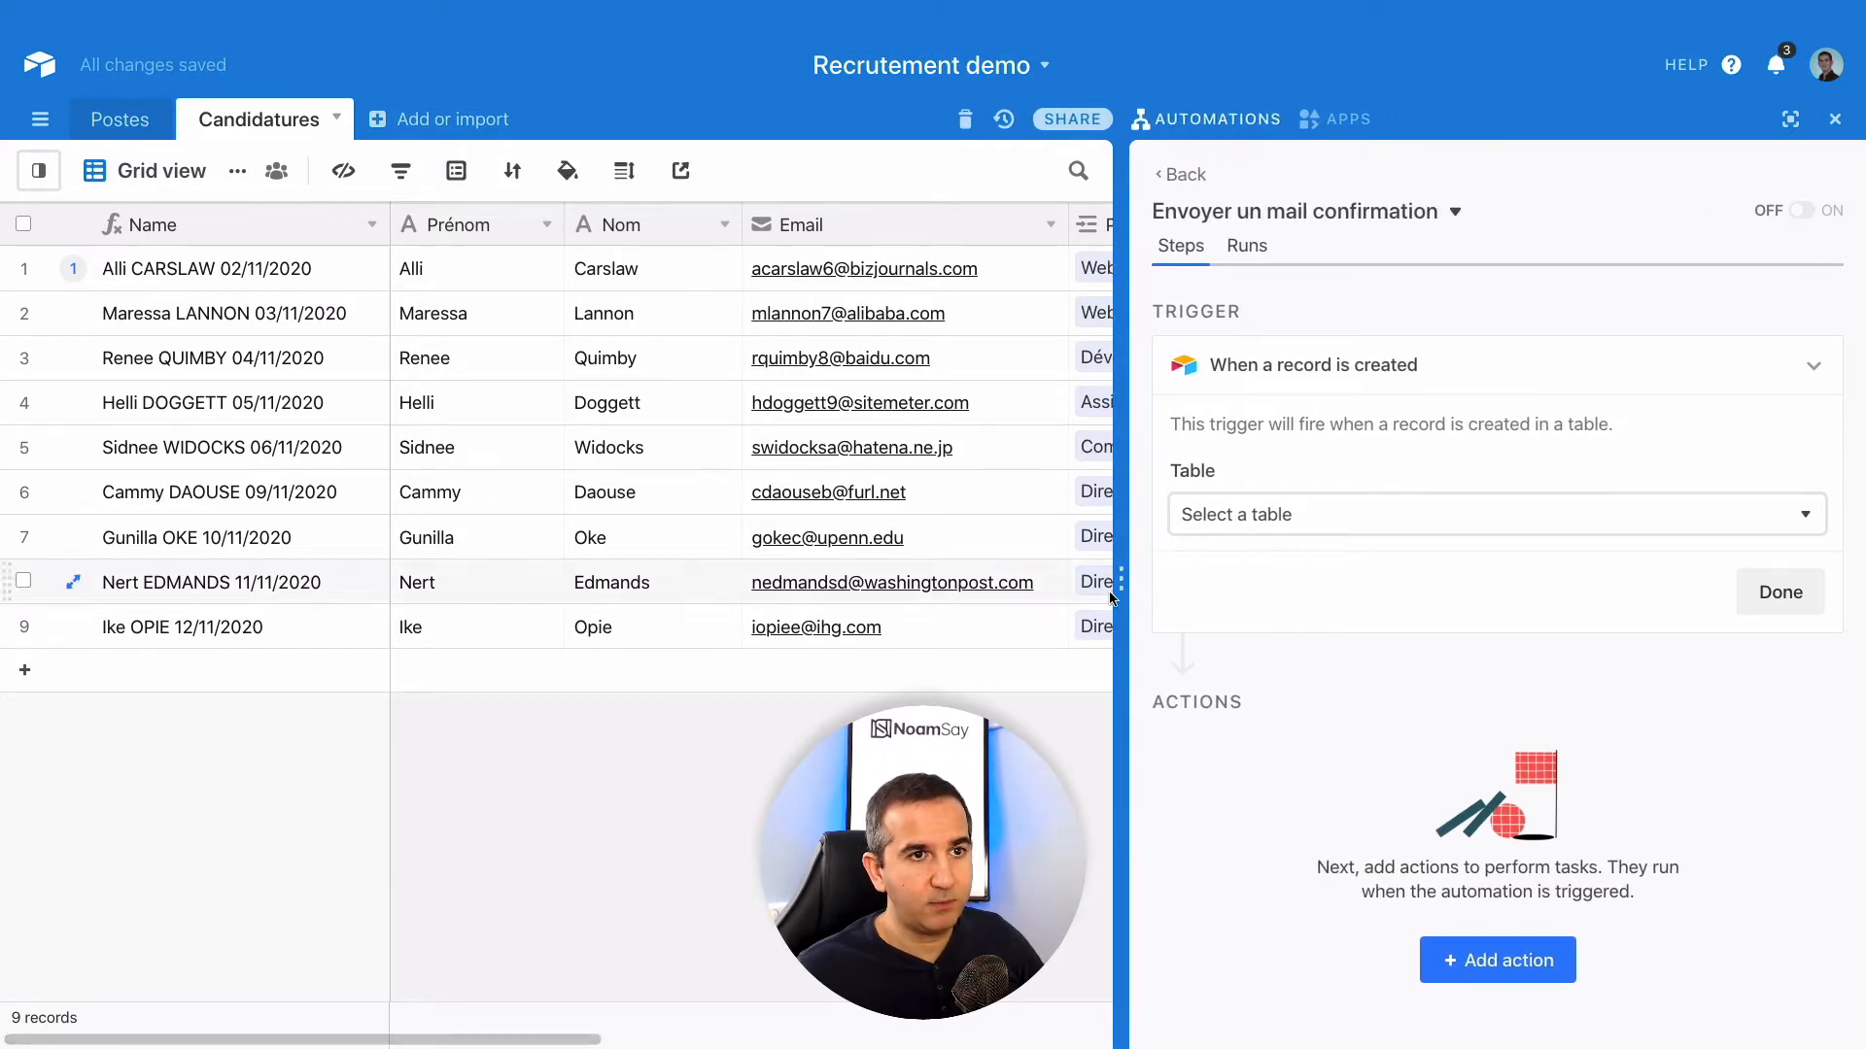
pyautogui.click(1323, 525)
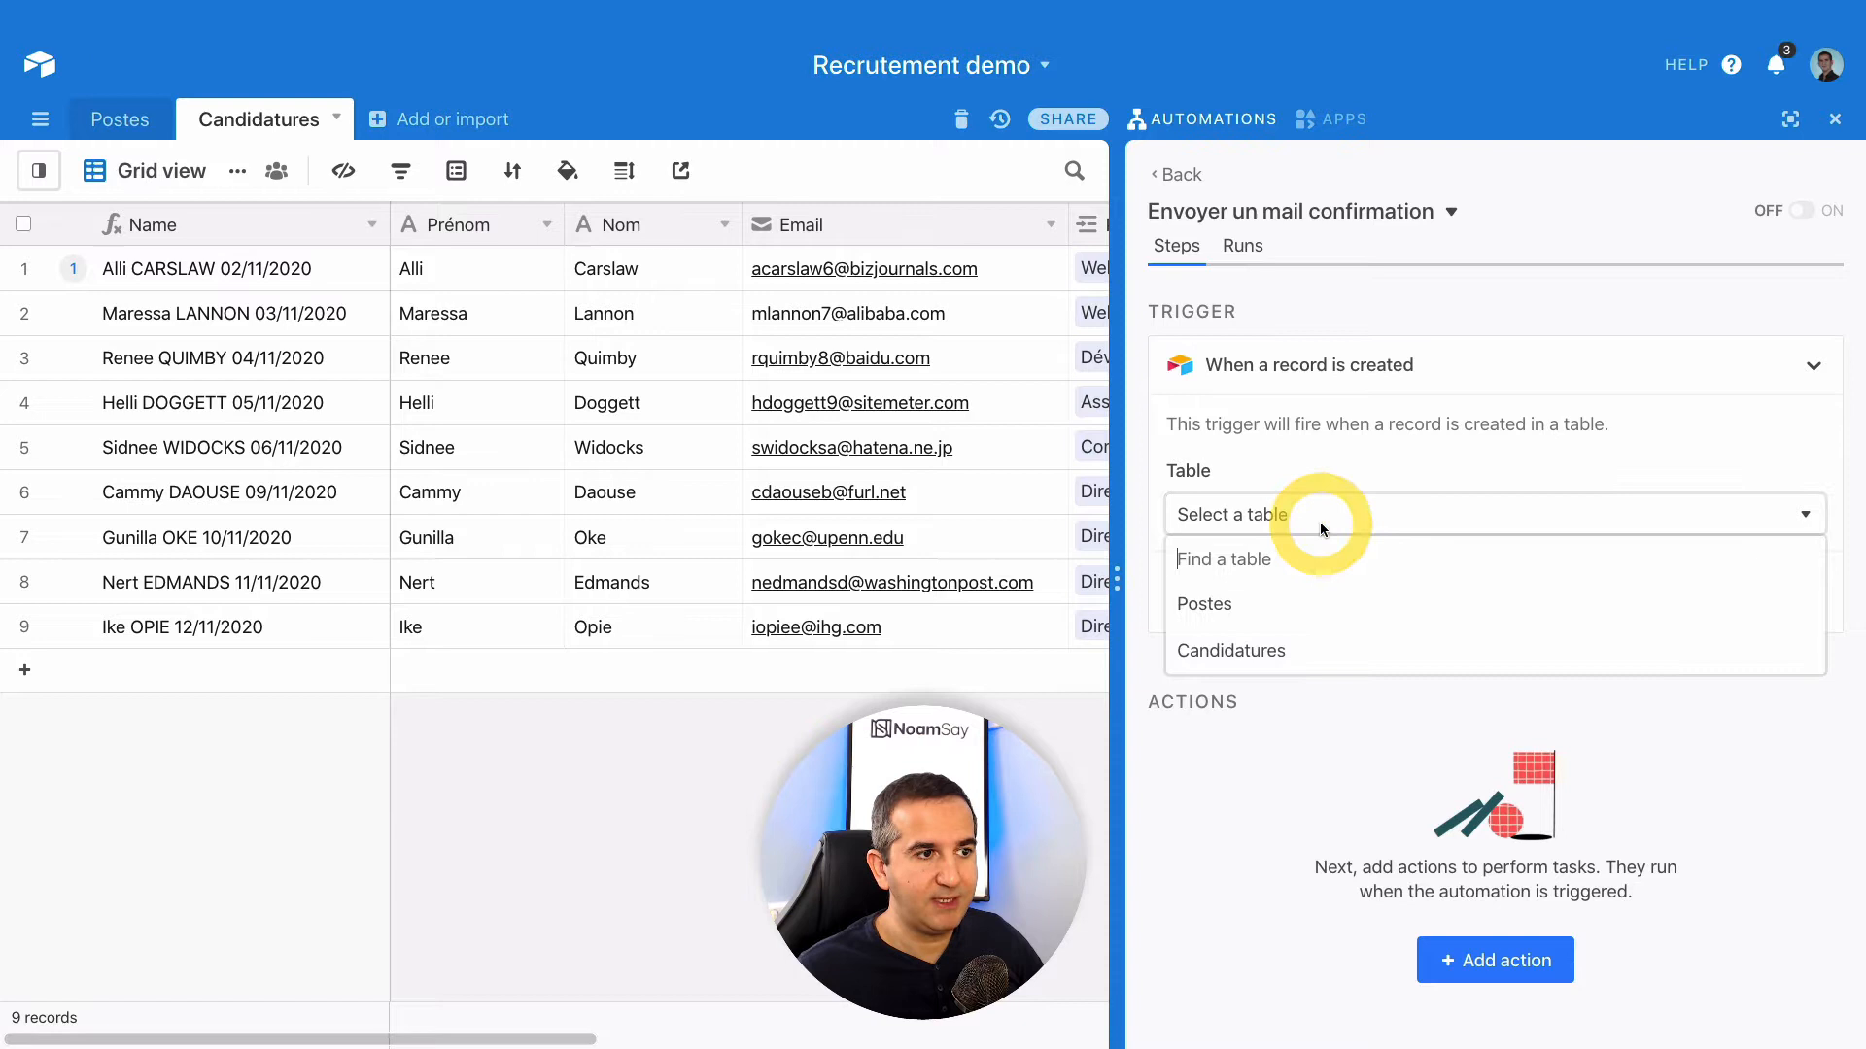
pyautogui.click(1248, 650)
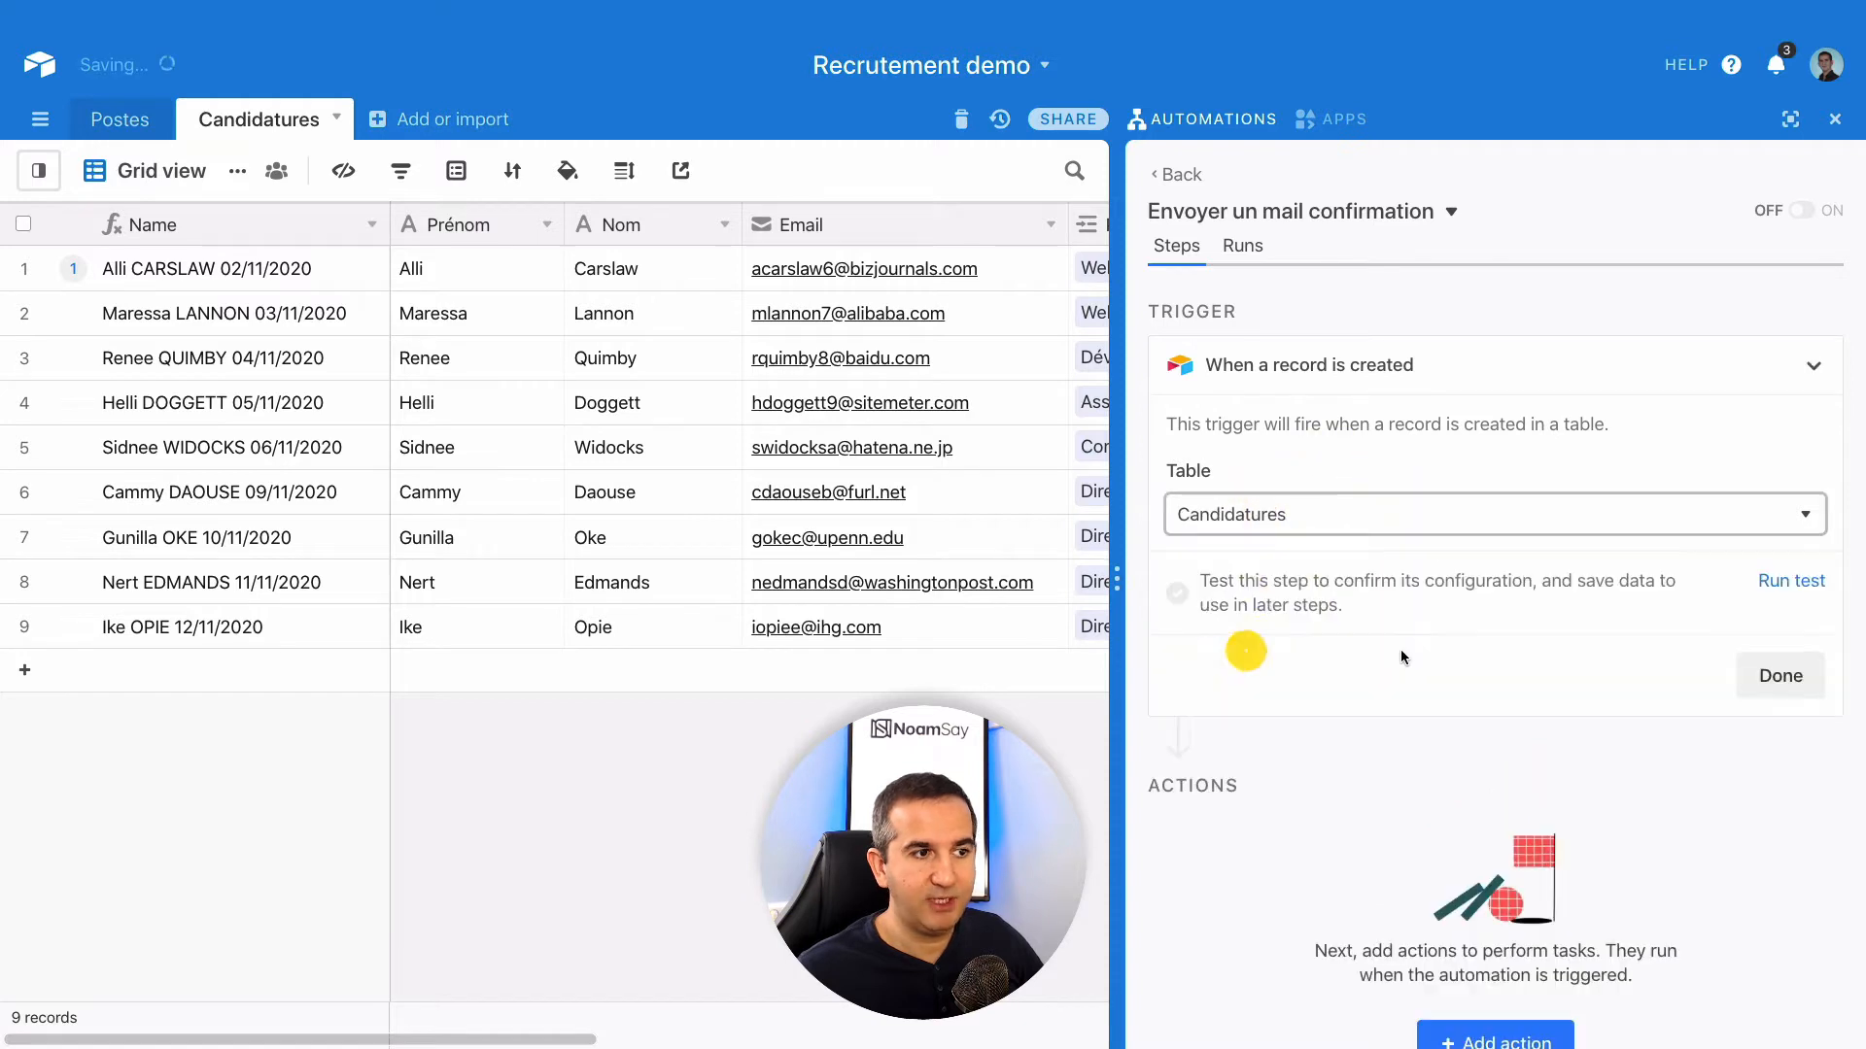
pyautogui.click(1794, 583)
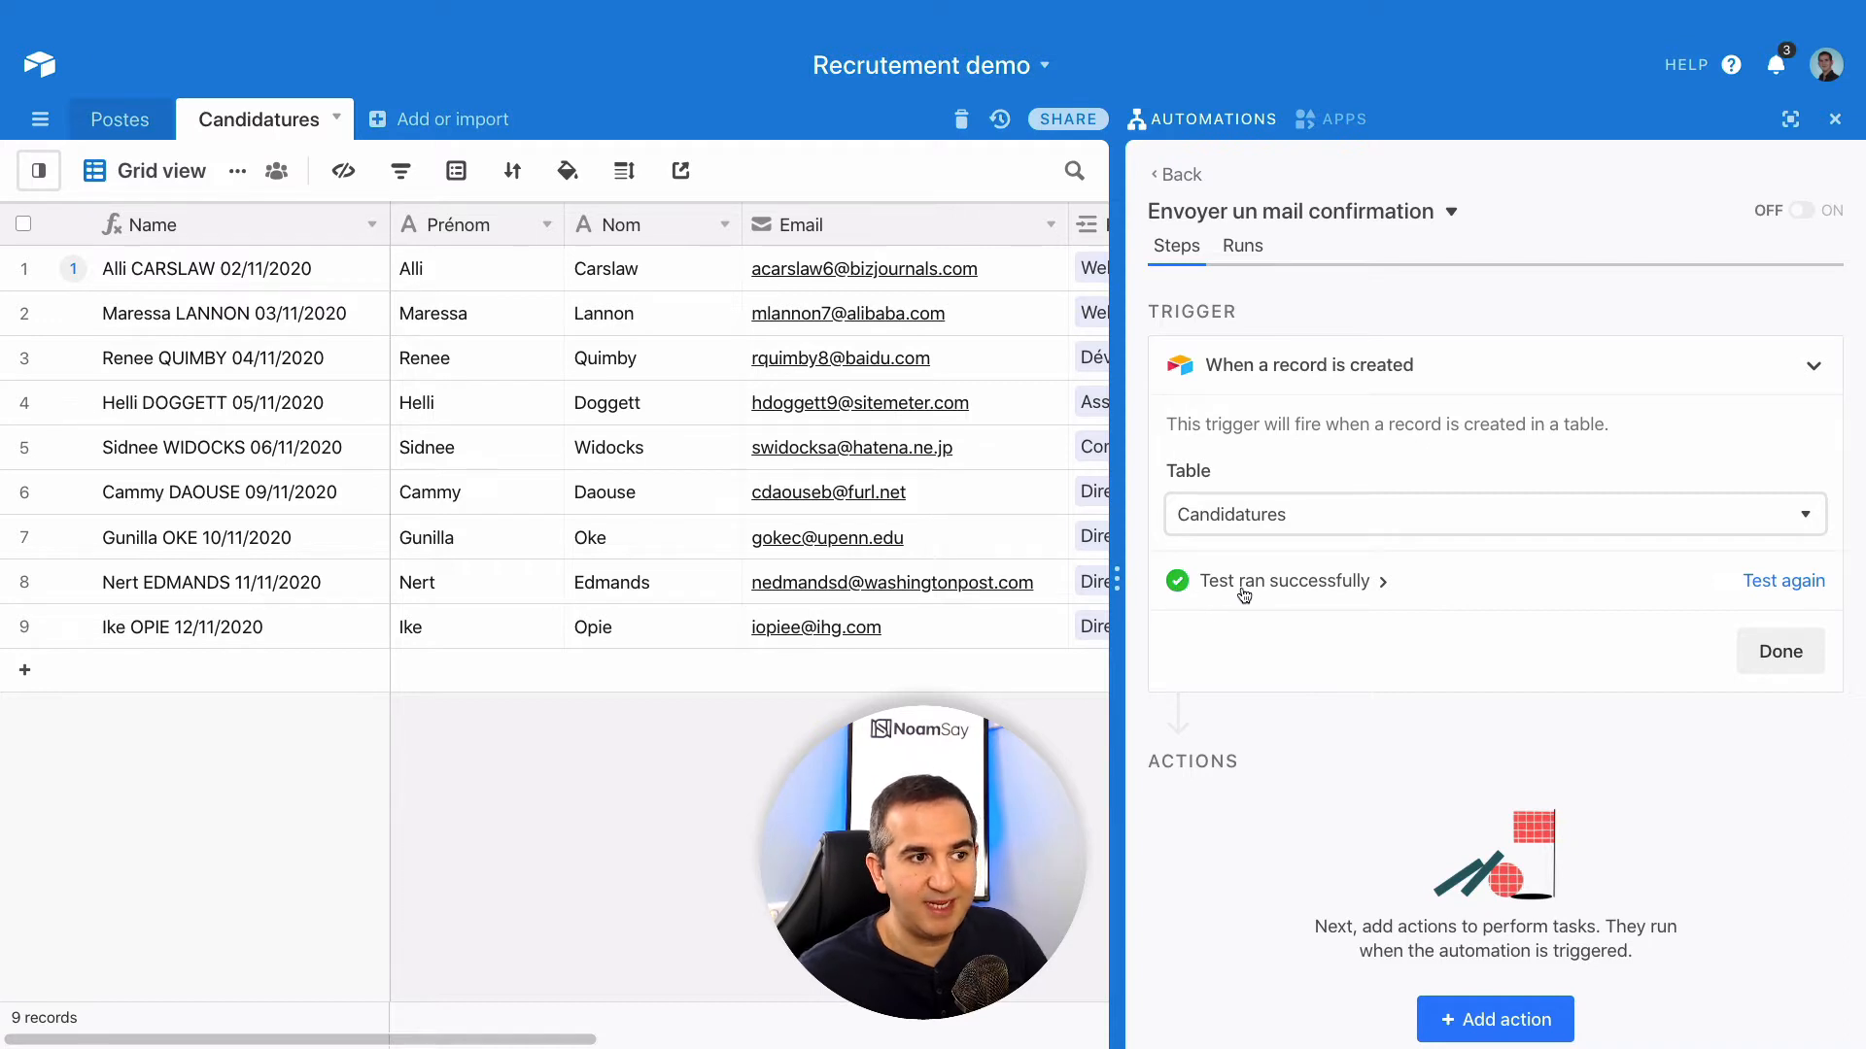
pyautogui.click(1781, 653)
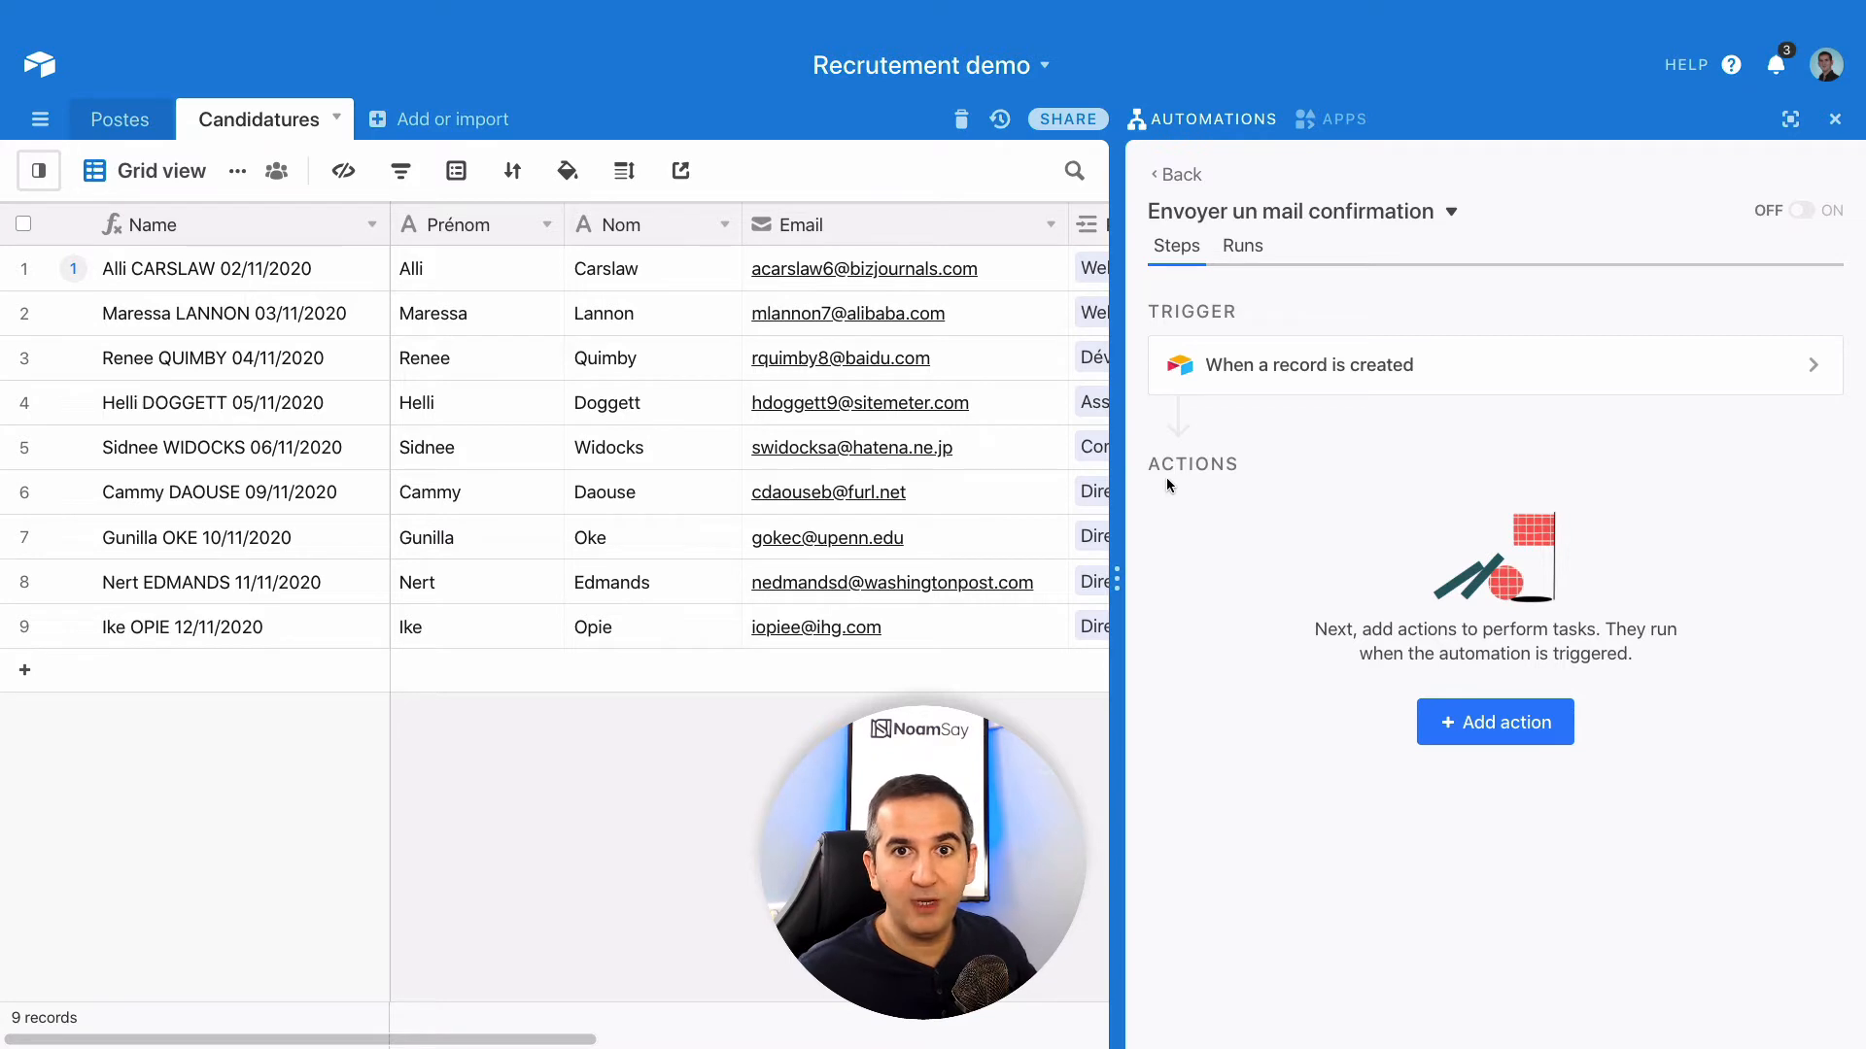
# - Add a 'Send an email' action after the record-created trigger
pyautogui.click(1490, 735)
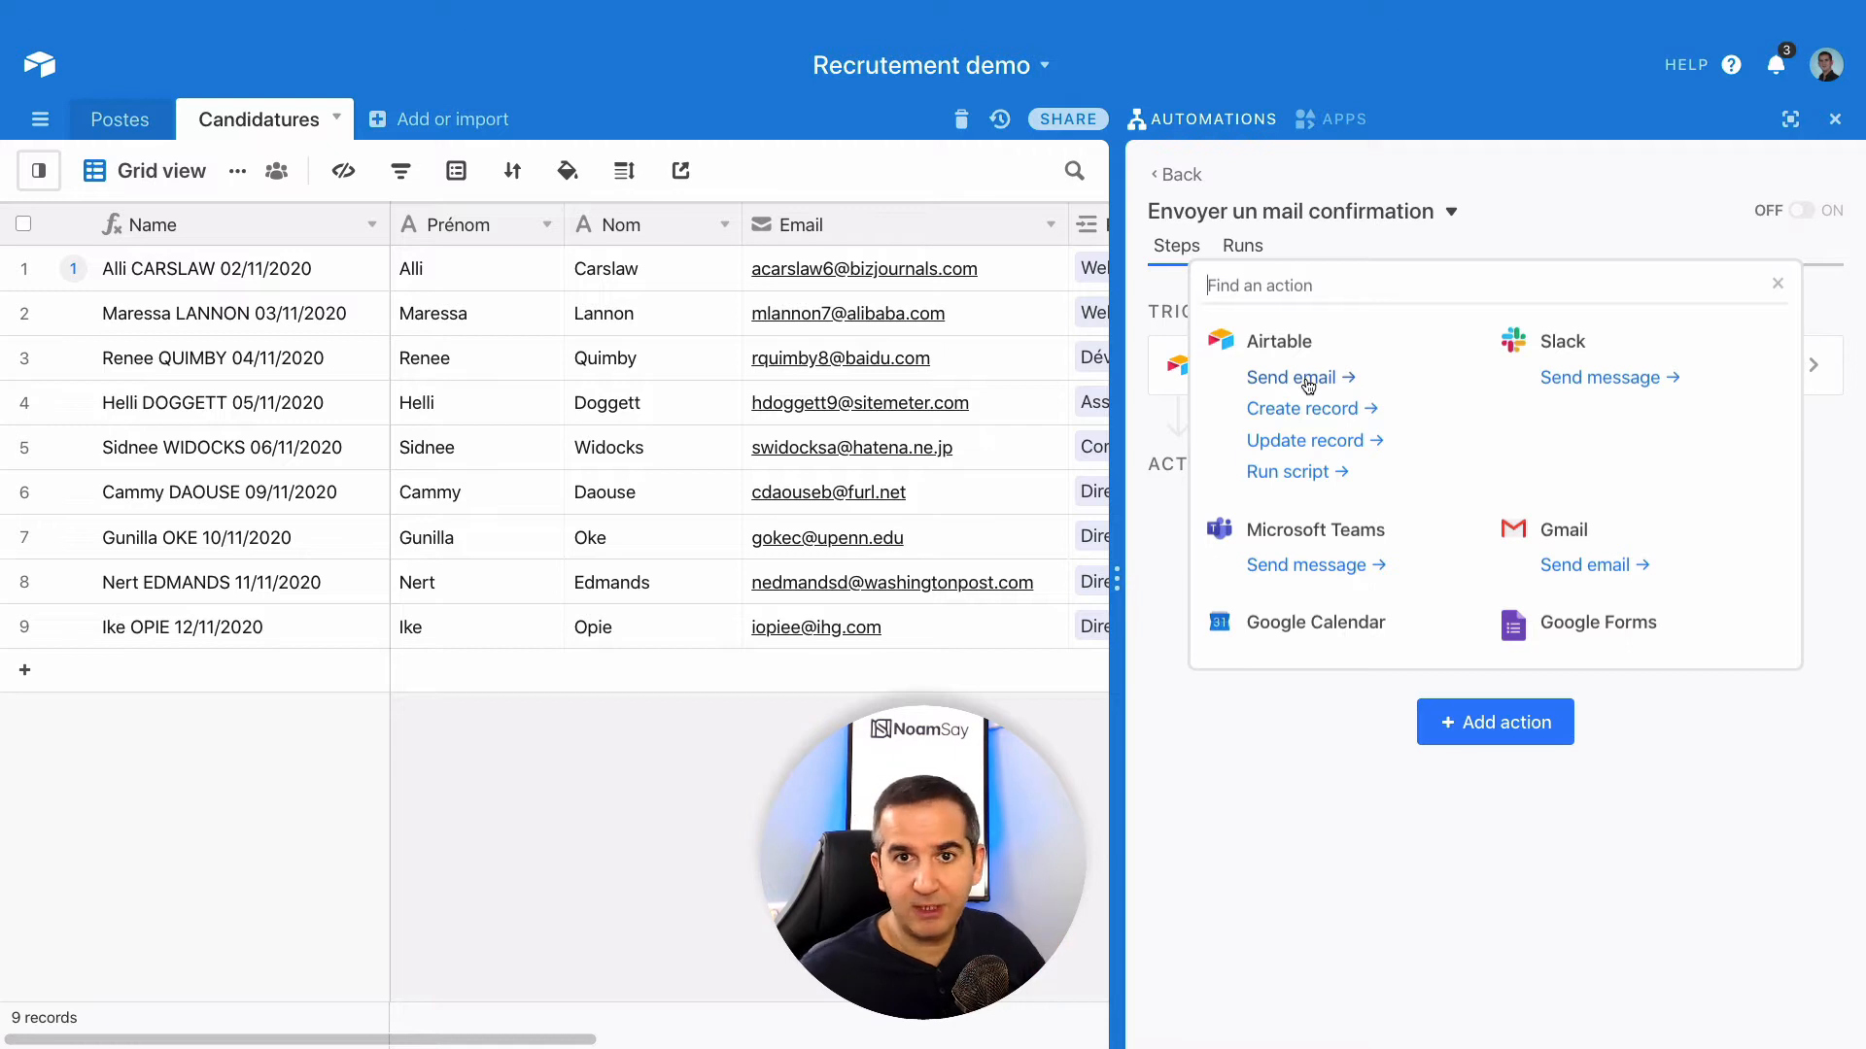
pyautogui.click(1295, 379)
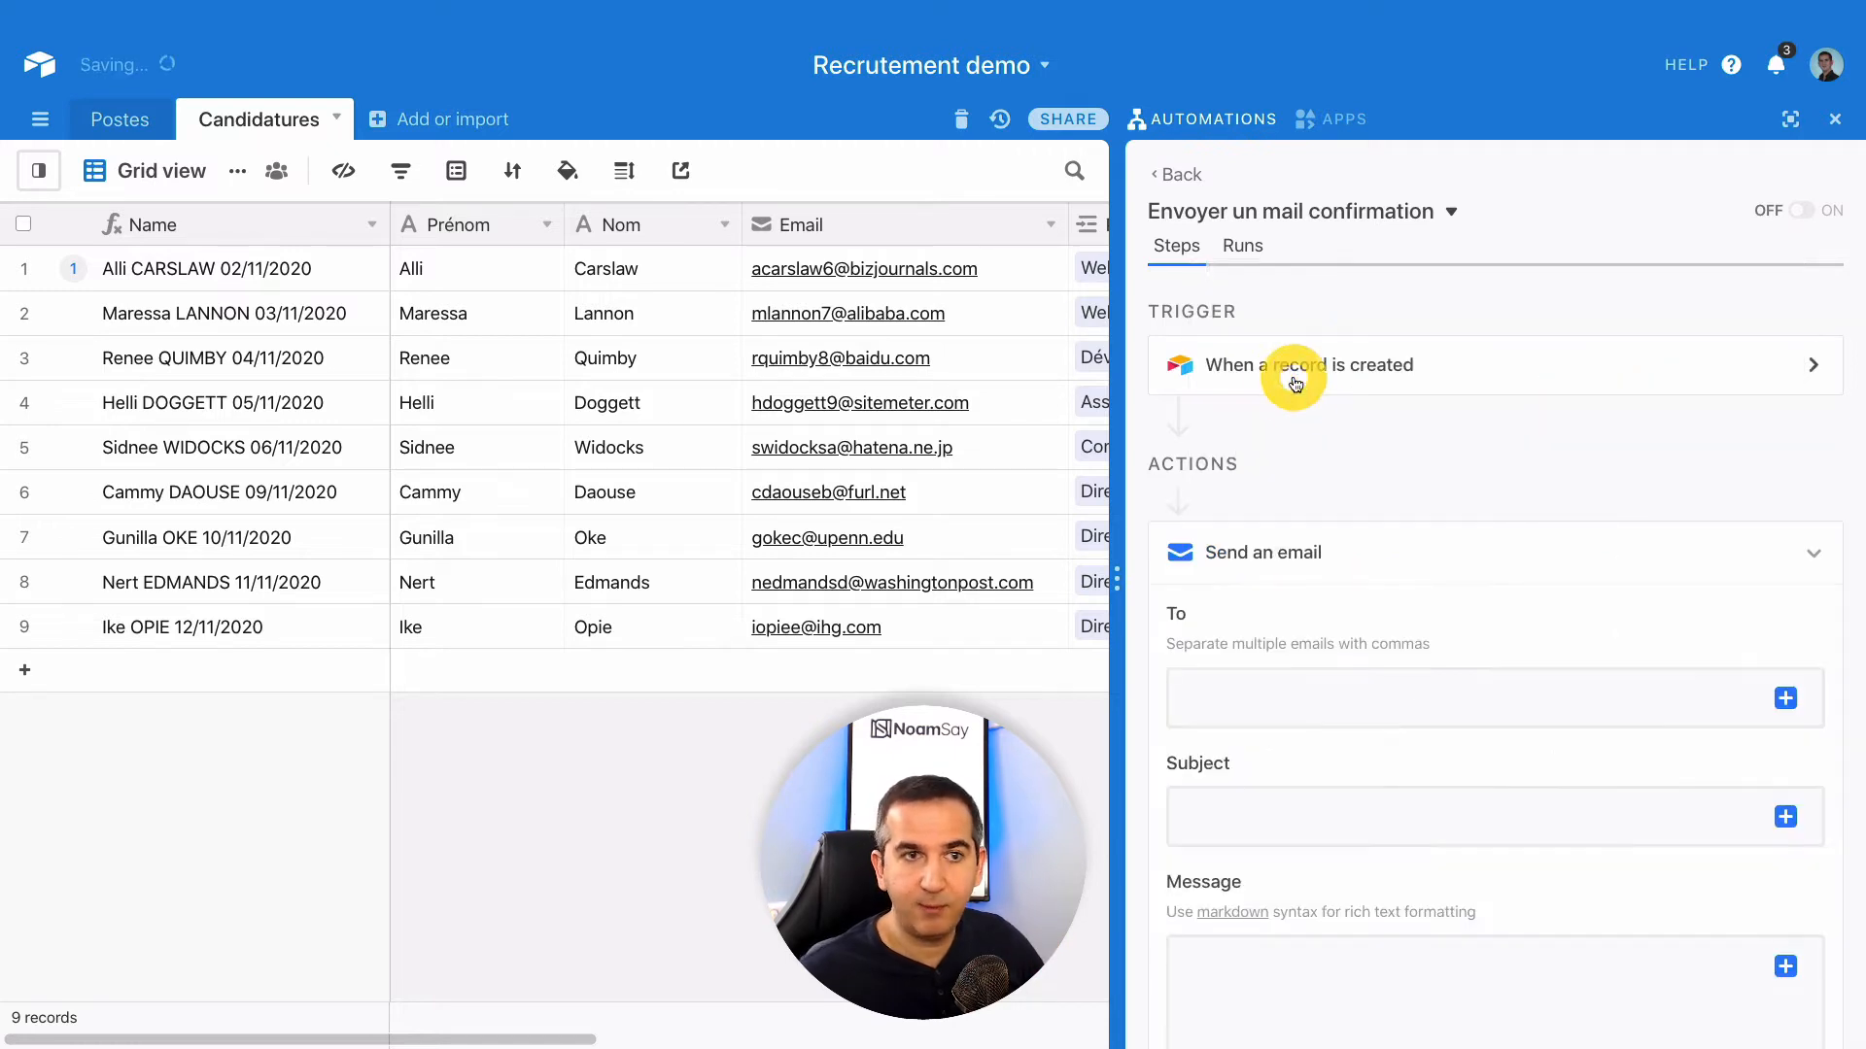
pyautogui.scroll(-2, 1370, 476)
pyautogui.scroll(-2, 1370, 476)
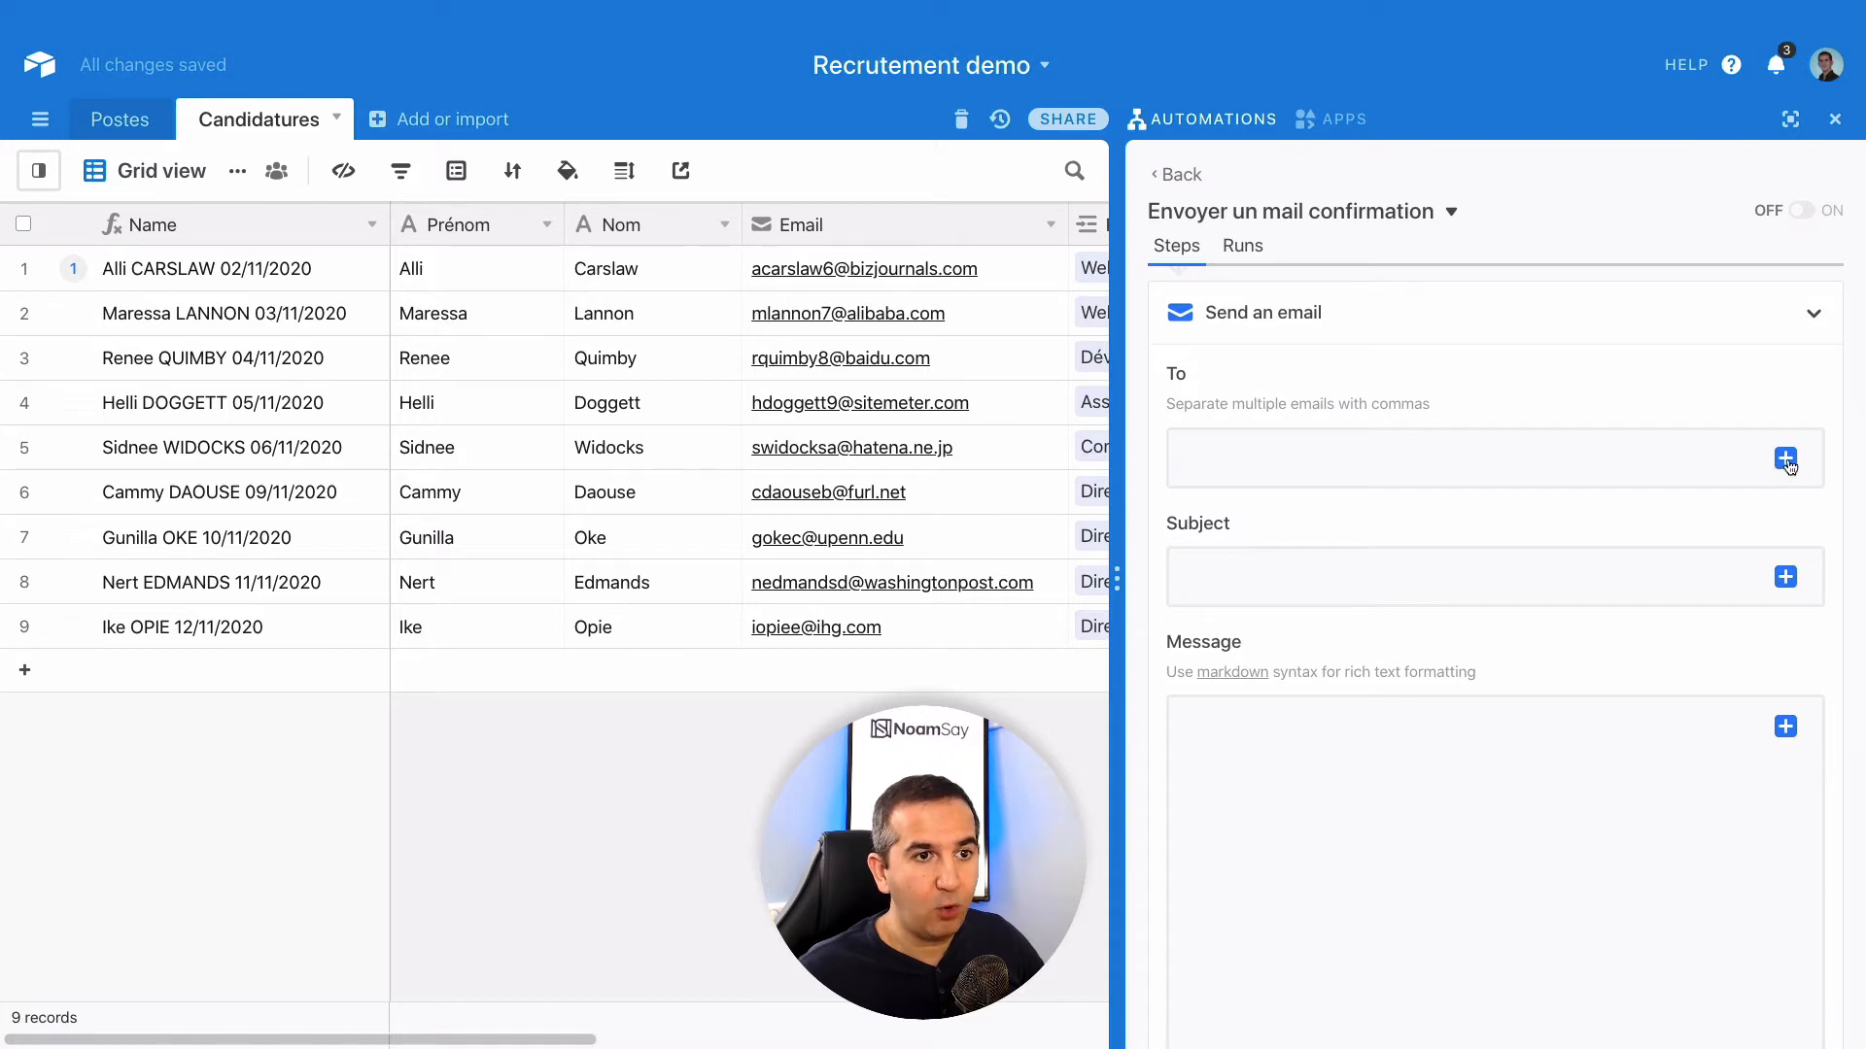
# - Insert the Step 1 record's Email field into the email's To field
pyautogui.click(1786, 459)
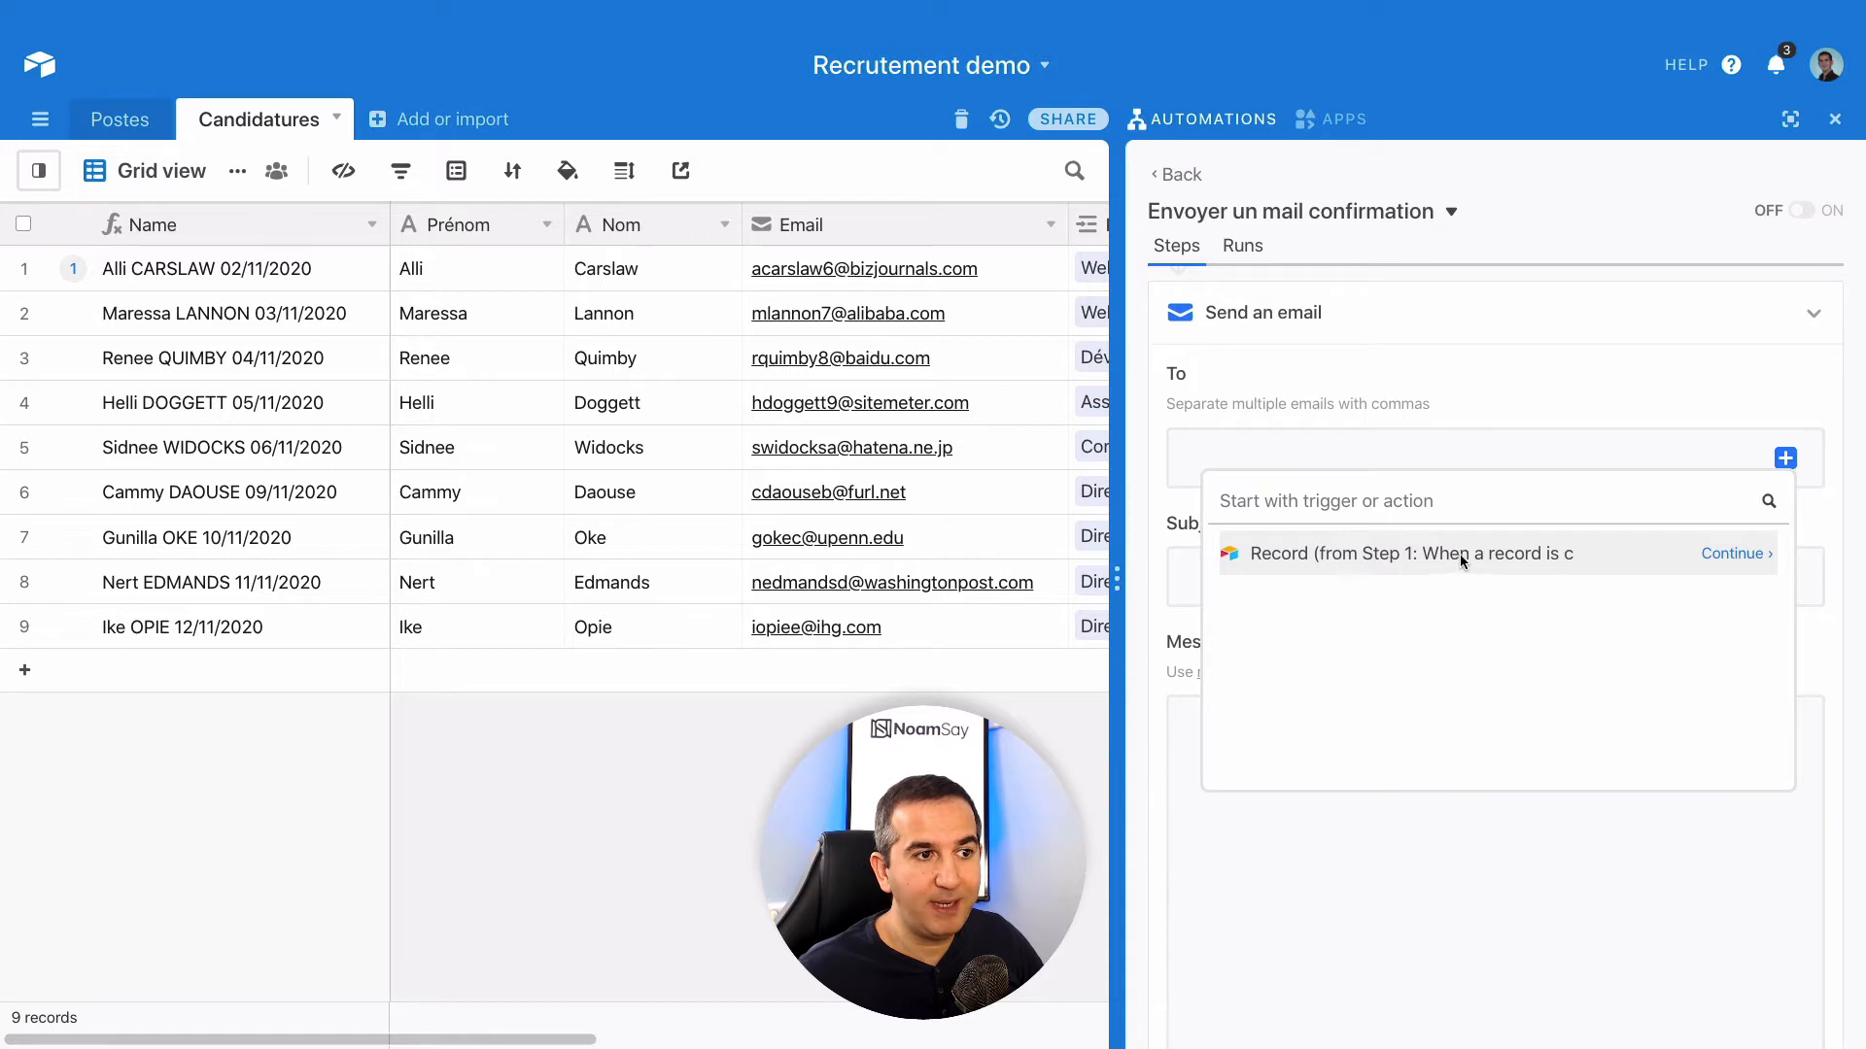
pyautogui.click(1727, 554)
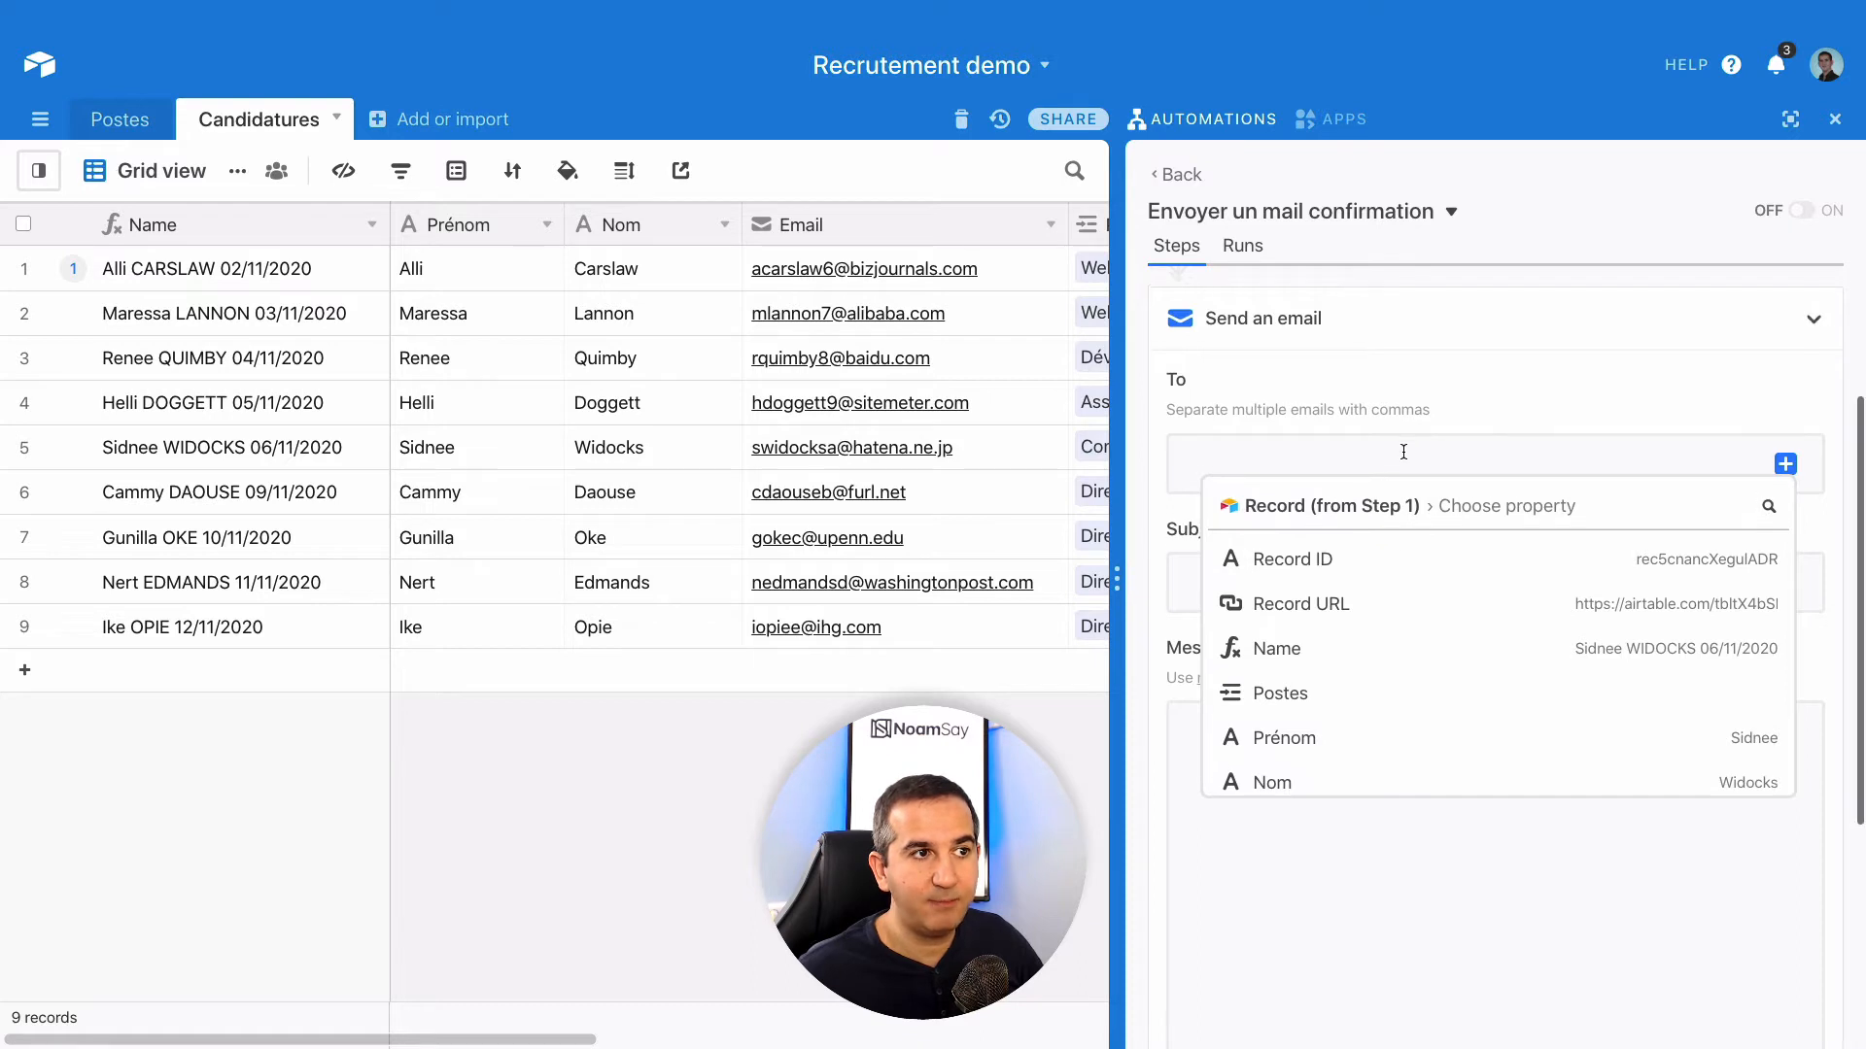
pyautogui.scroll(3, 1389, 486)
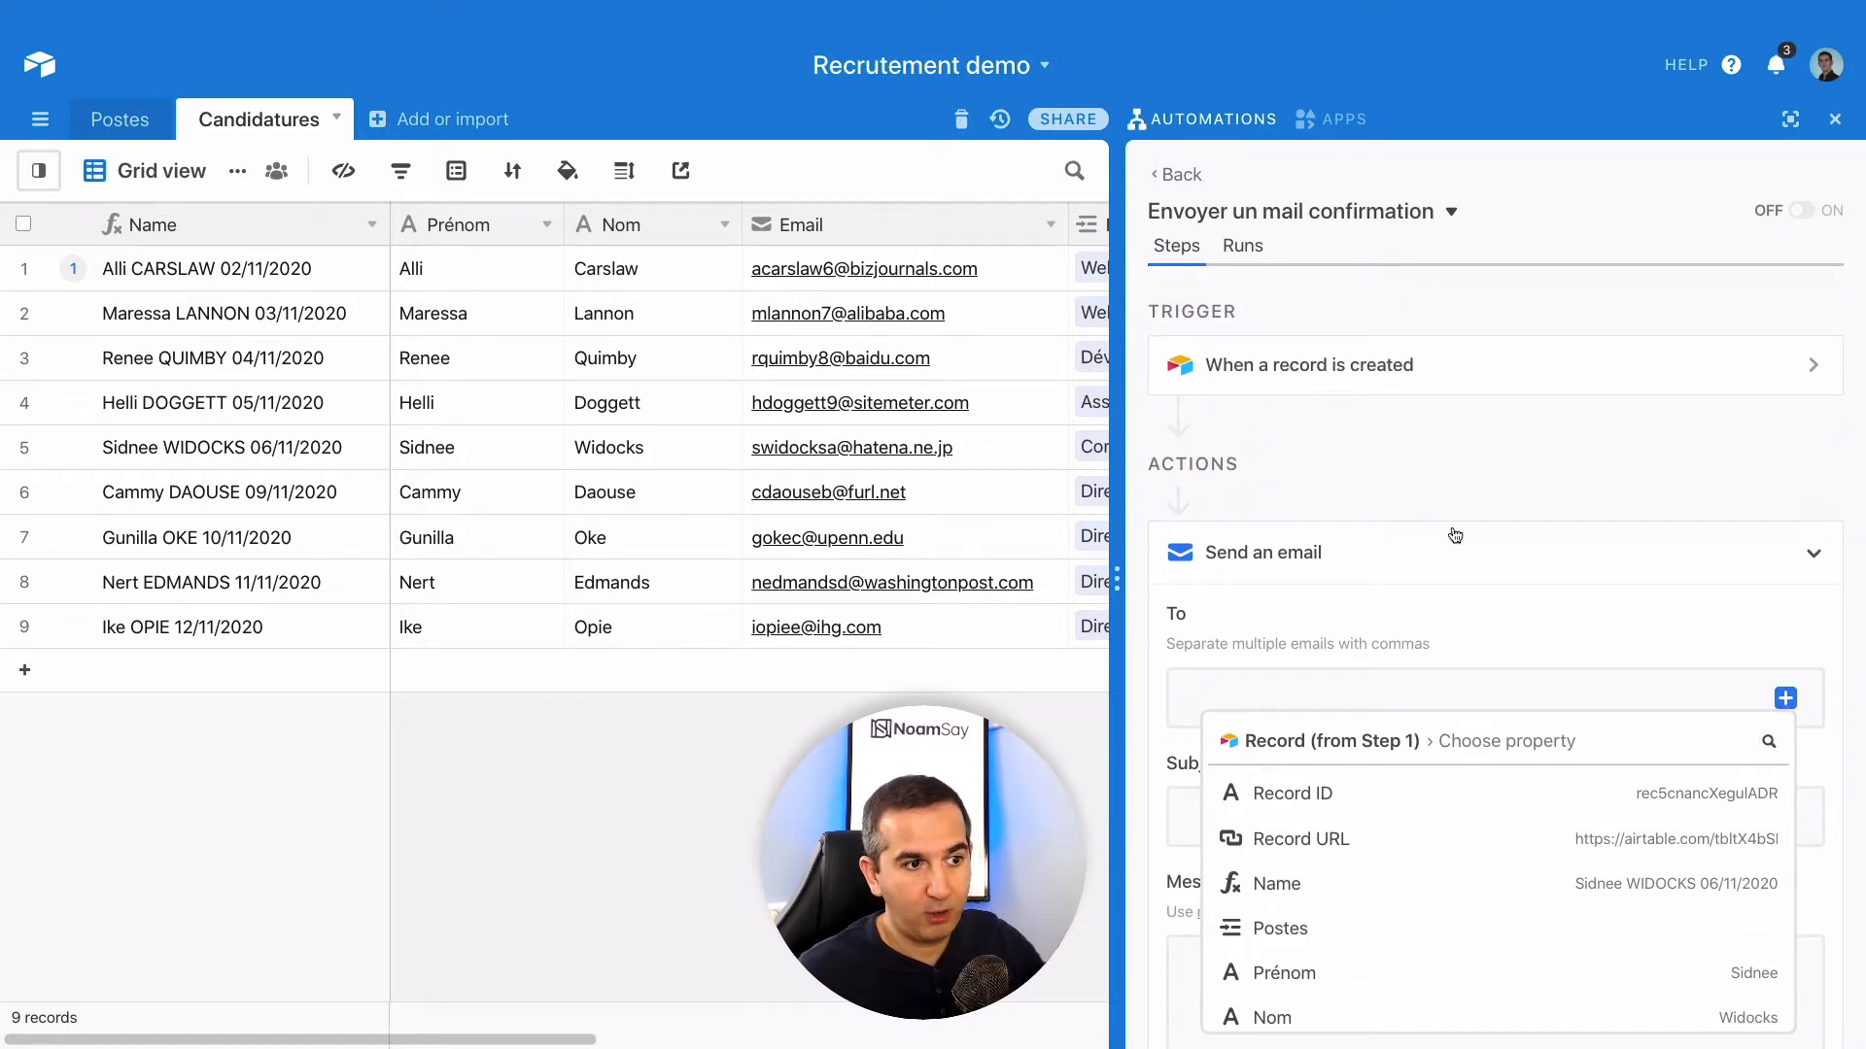
pyautogui.scroll(-3, 1451, 526)
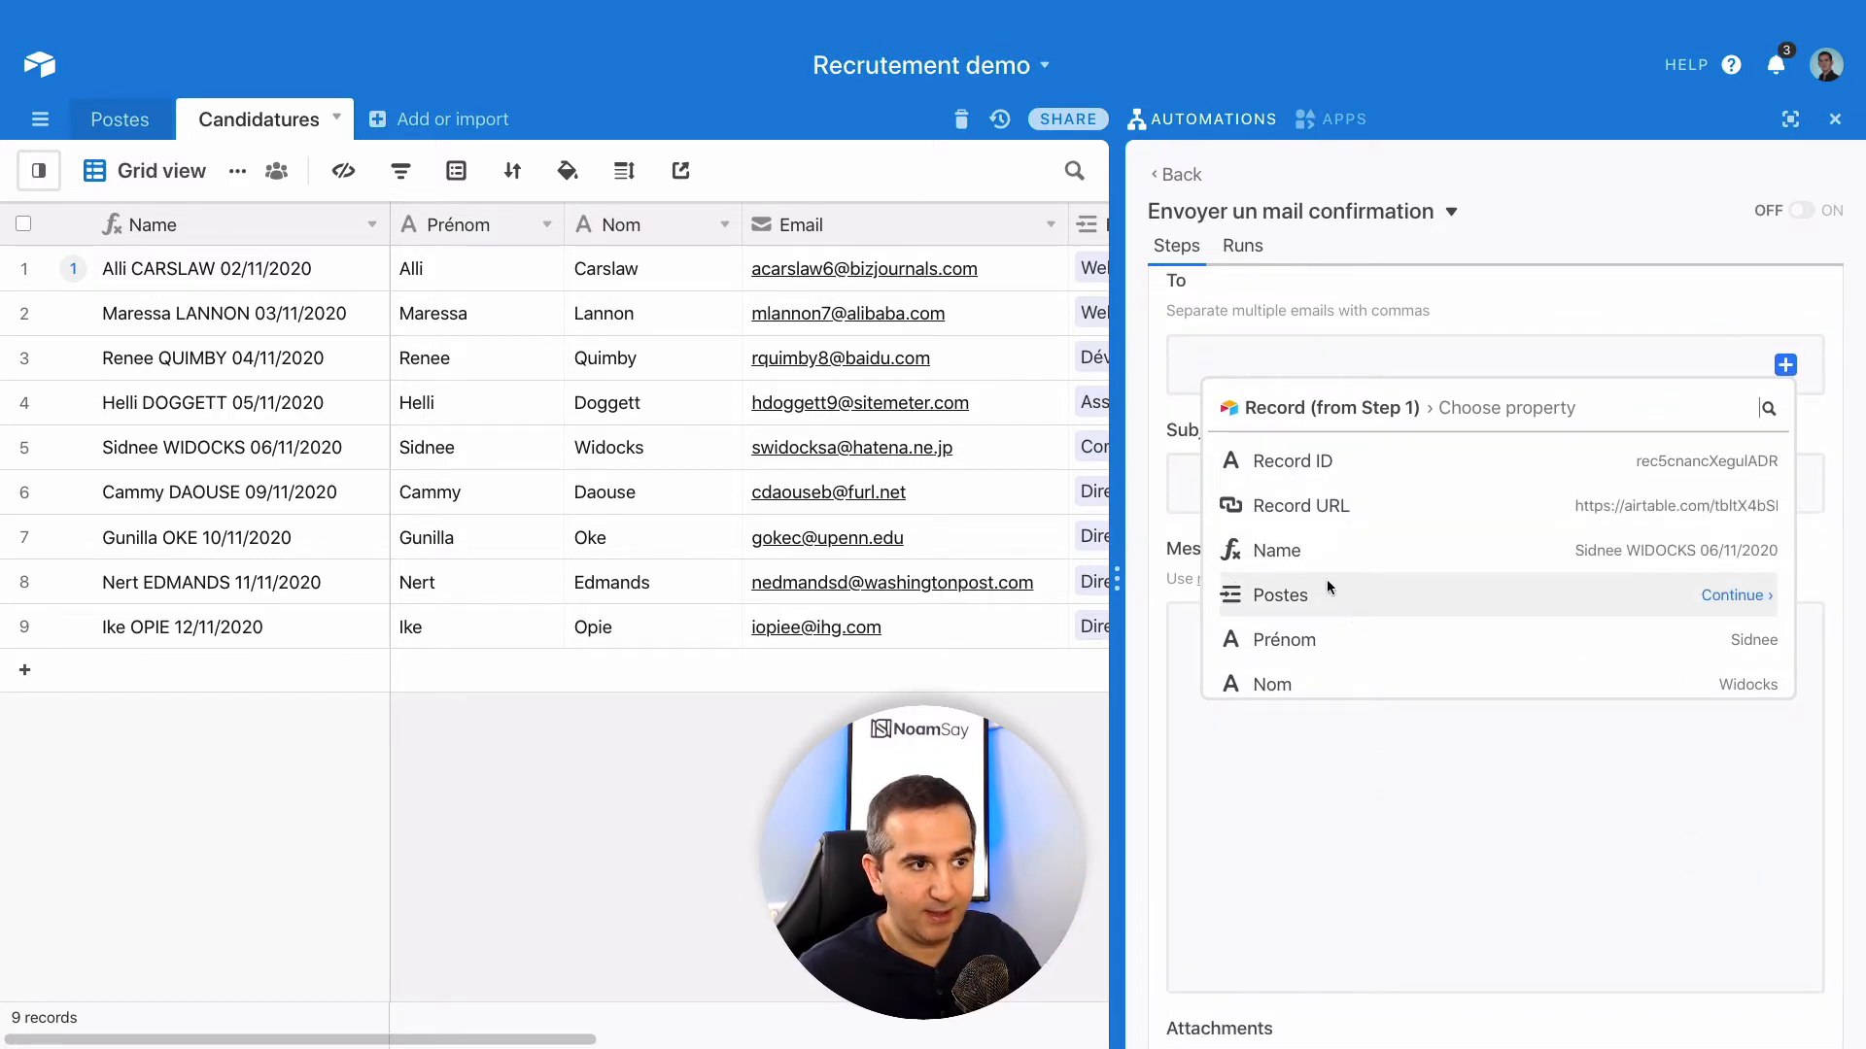
pyautogui.scroll(-2, 1337, 583)
pyautogui.scroll(-1, 1337, 579)
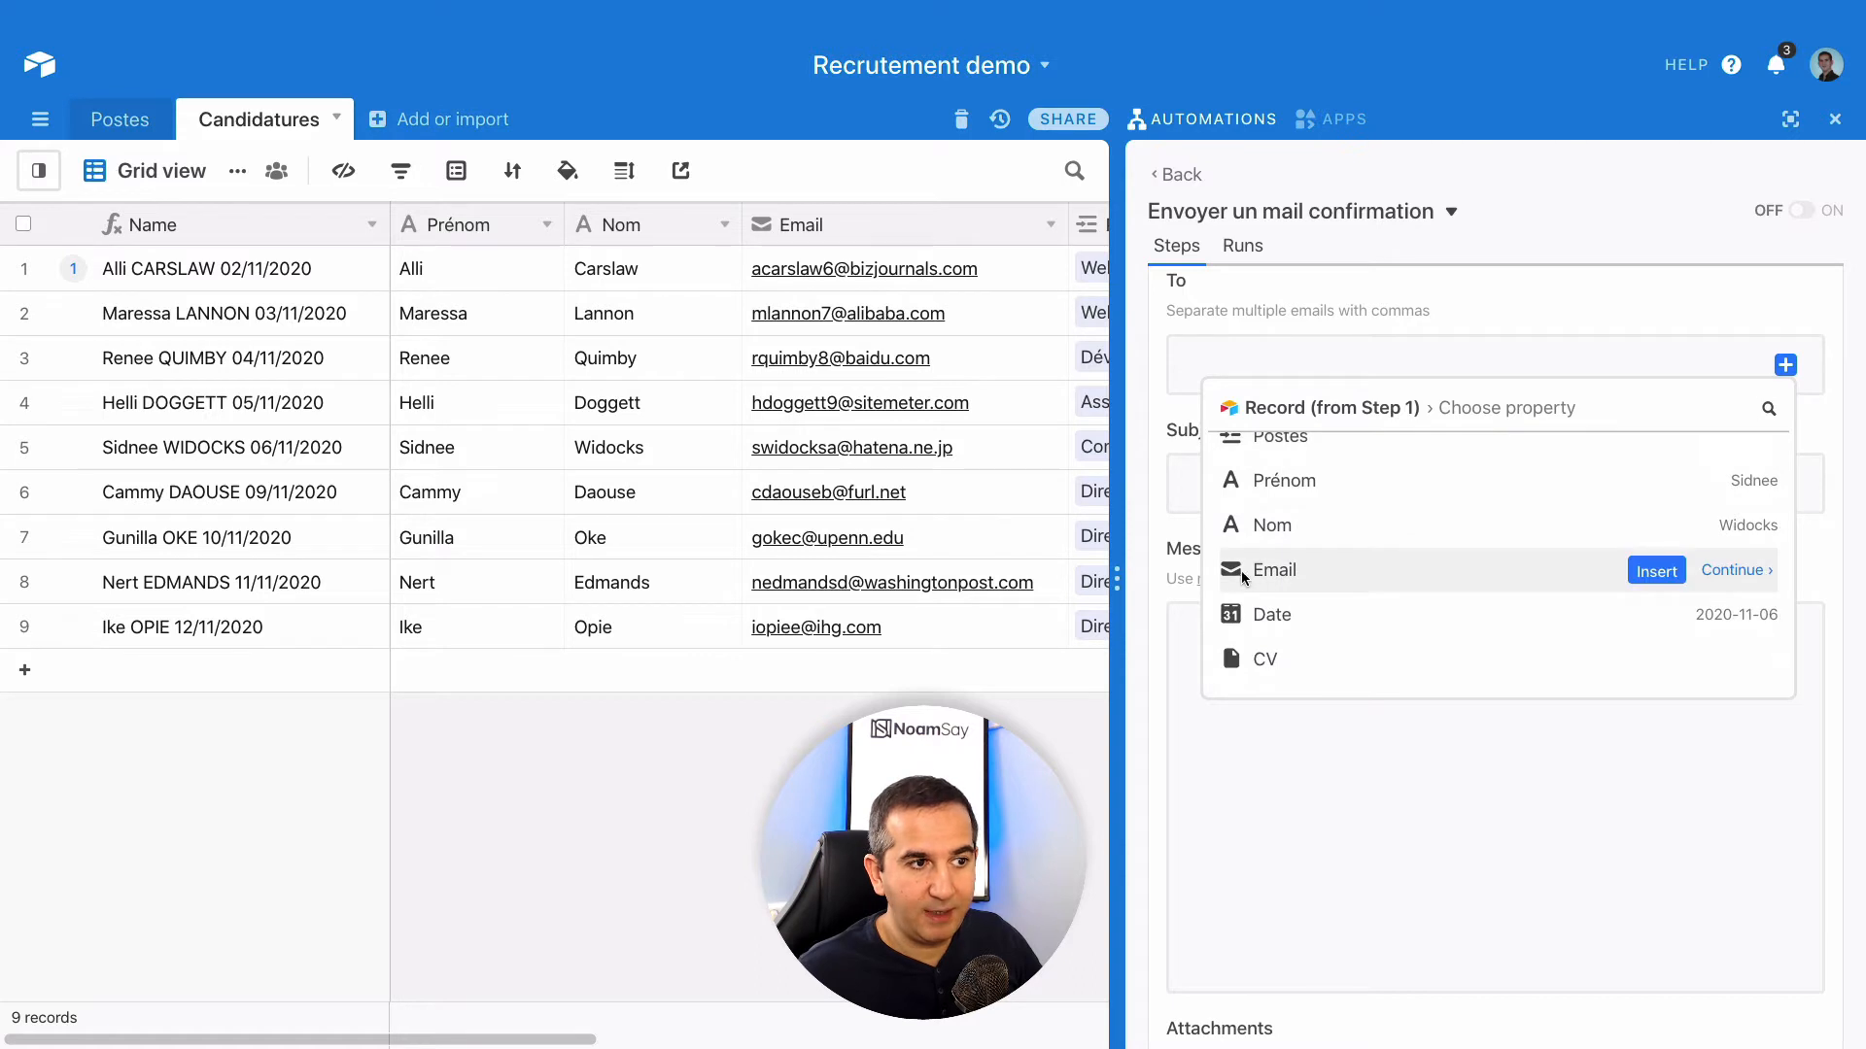
pyautogui.click(1656, 572)
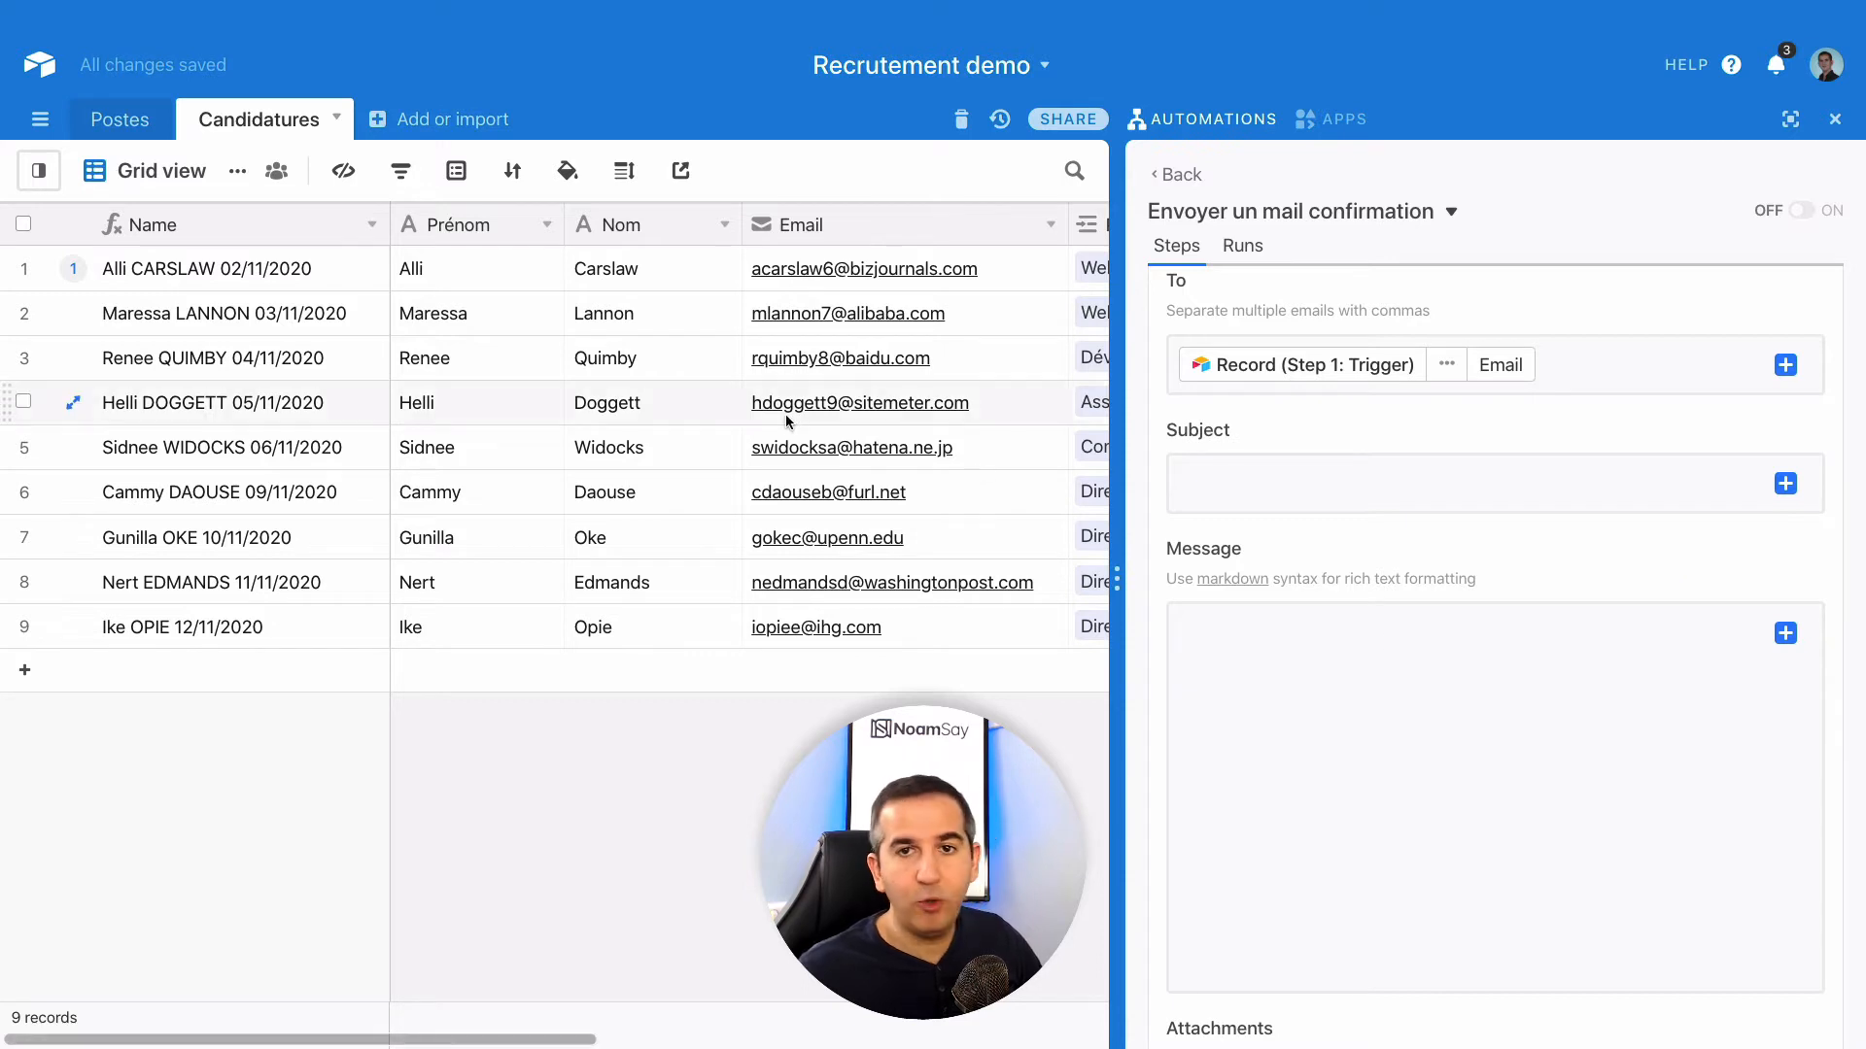
# - Delete the Email token so the To field is empty
pyautogui.hscroll(1, 739, 408)
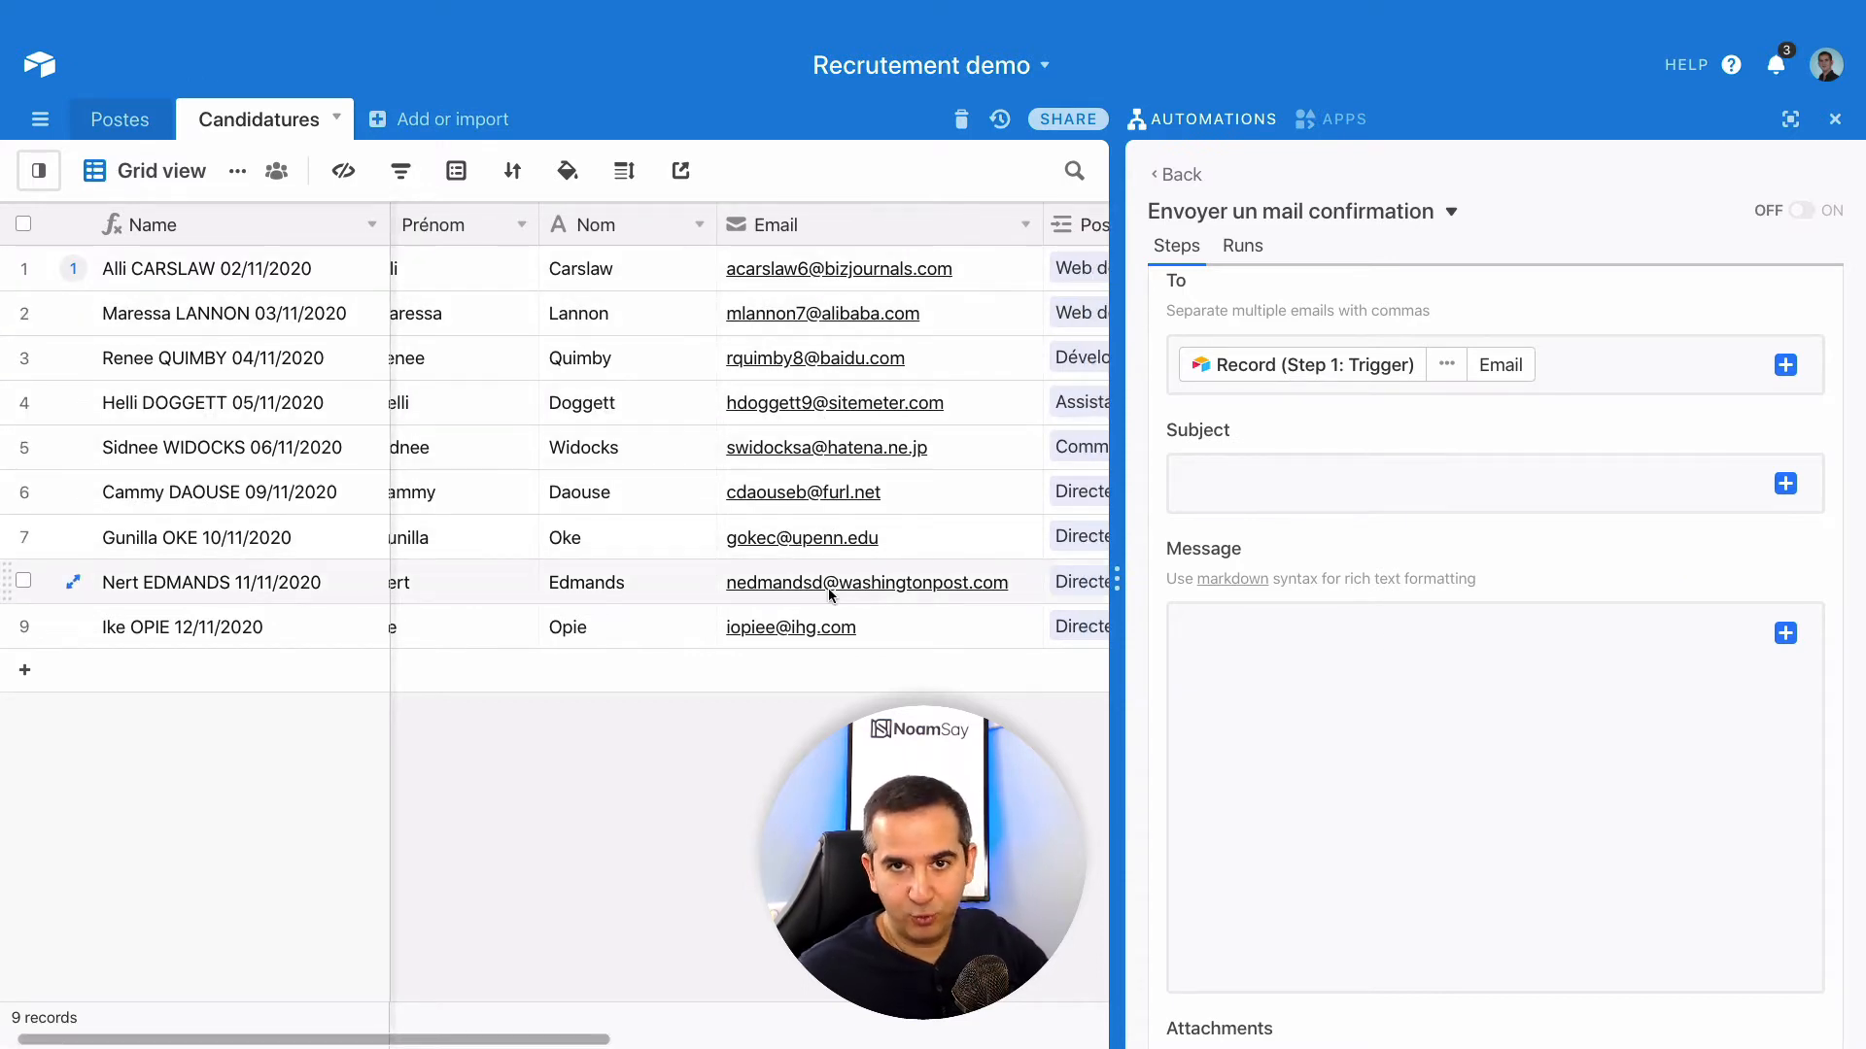
pyautogui.click(1585, 363)
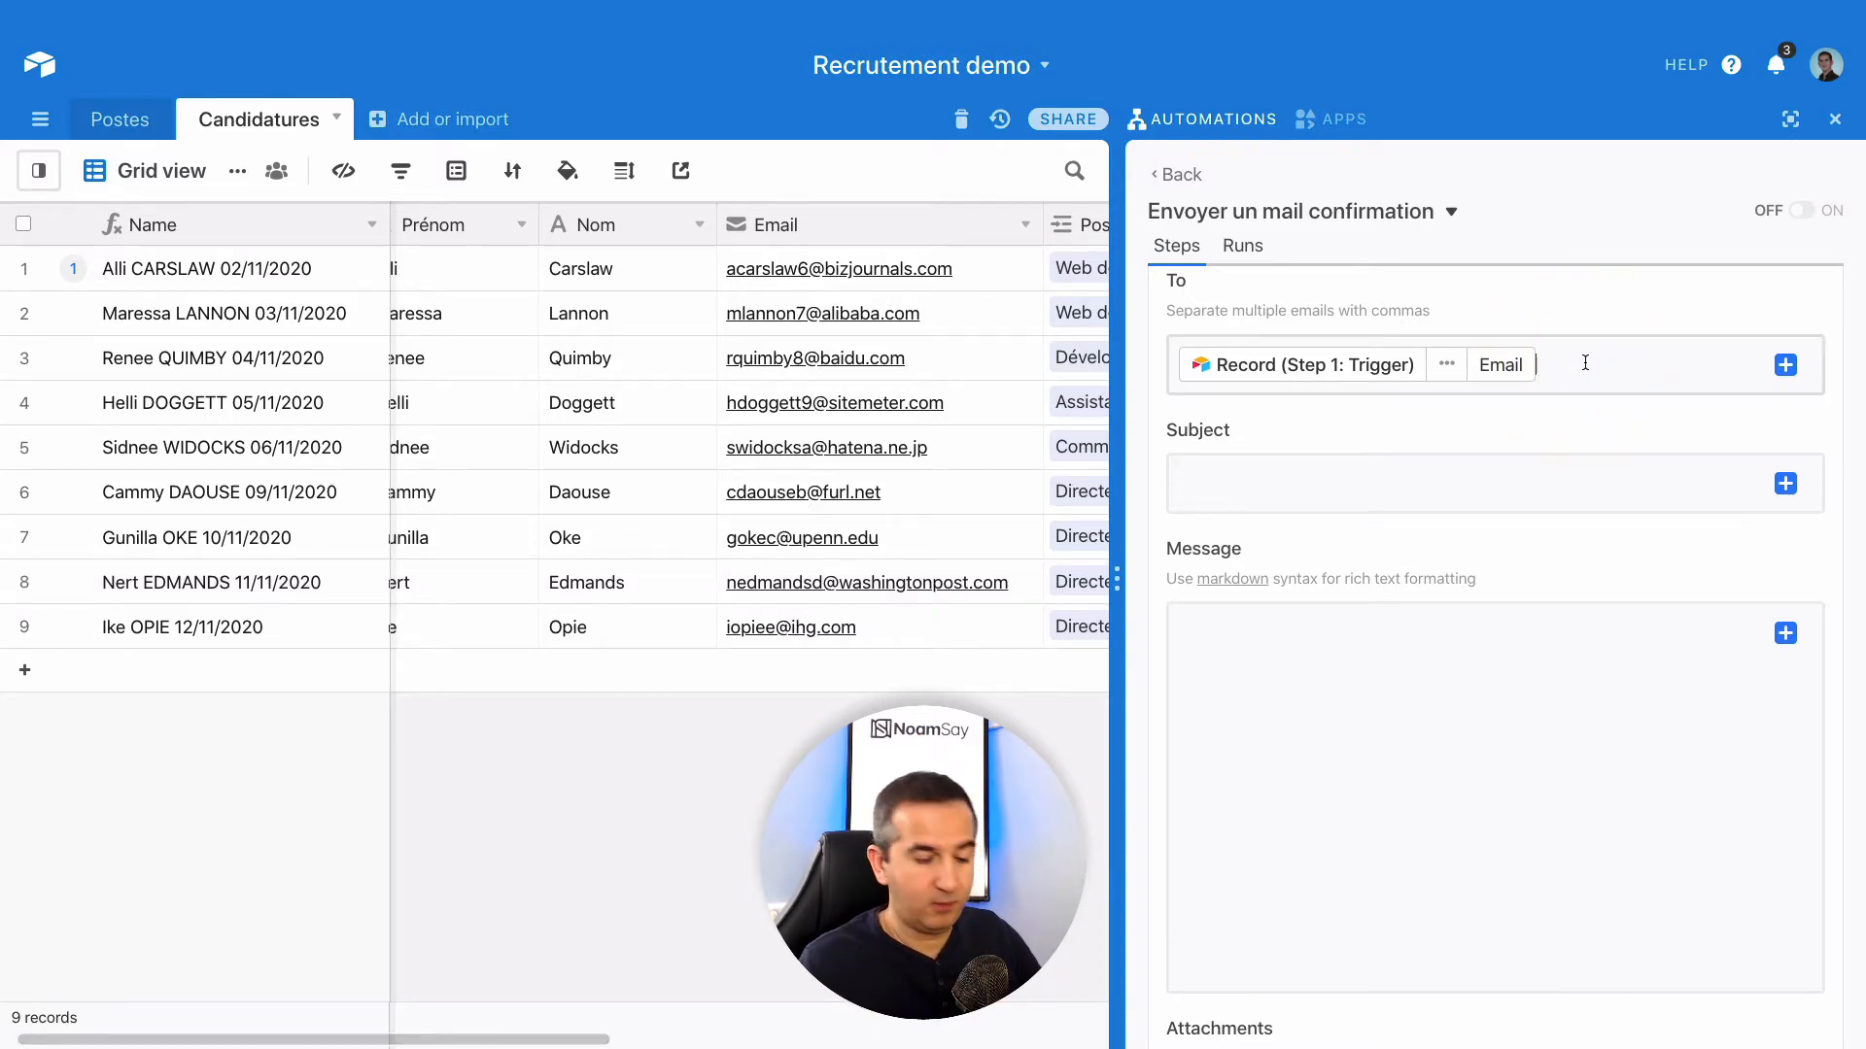
pyautogui.press('BackSpace')
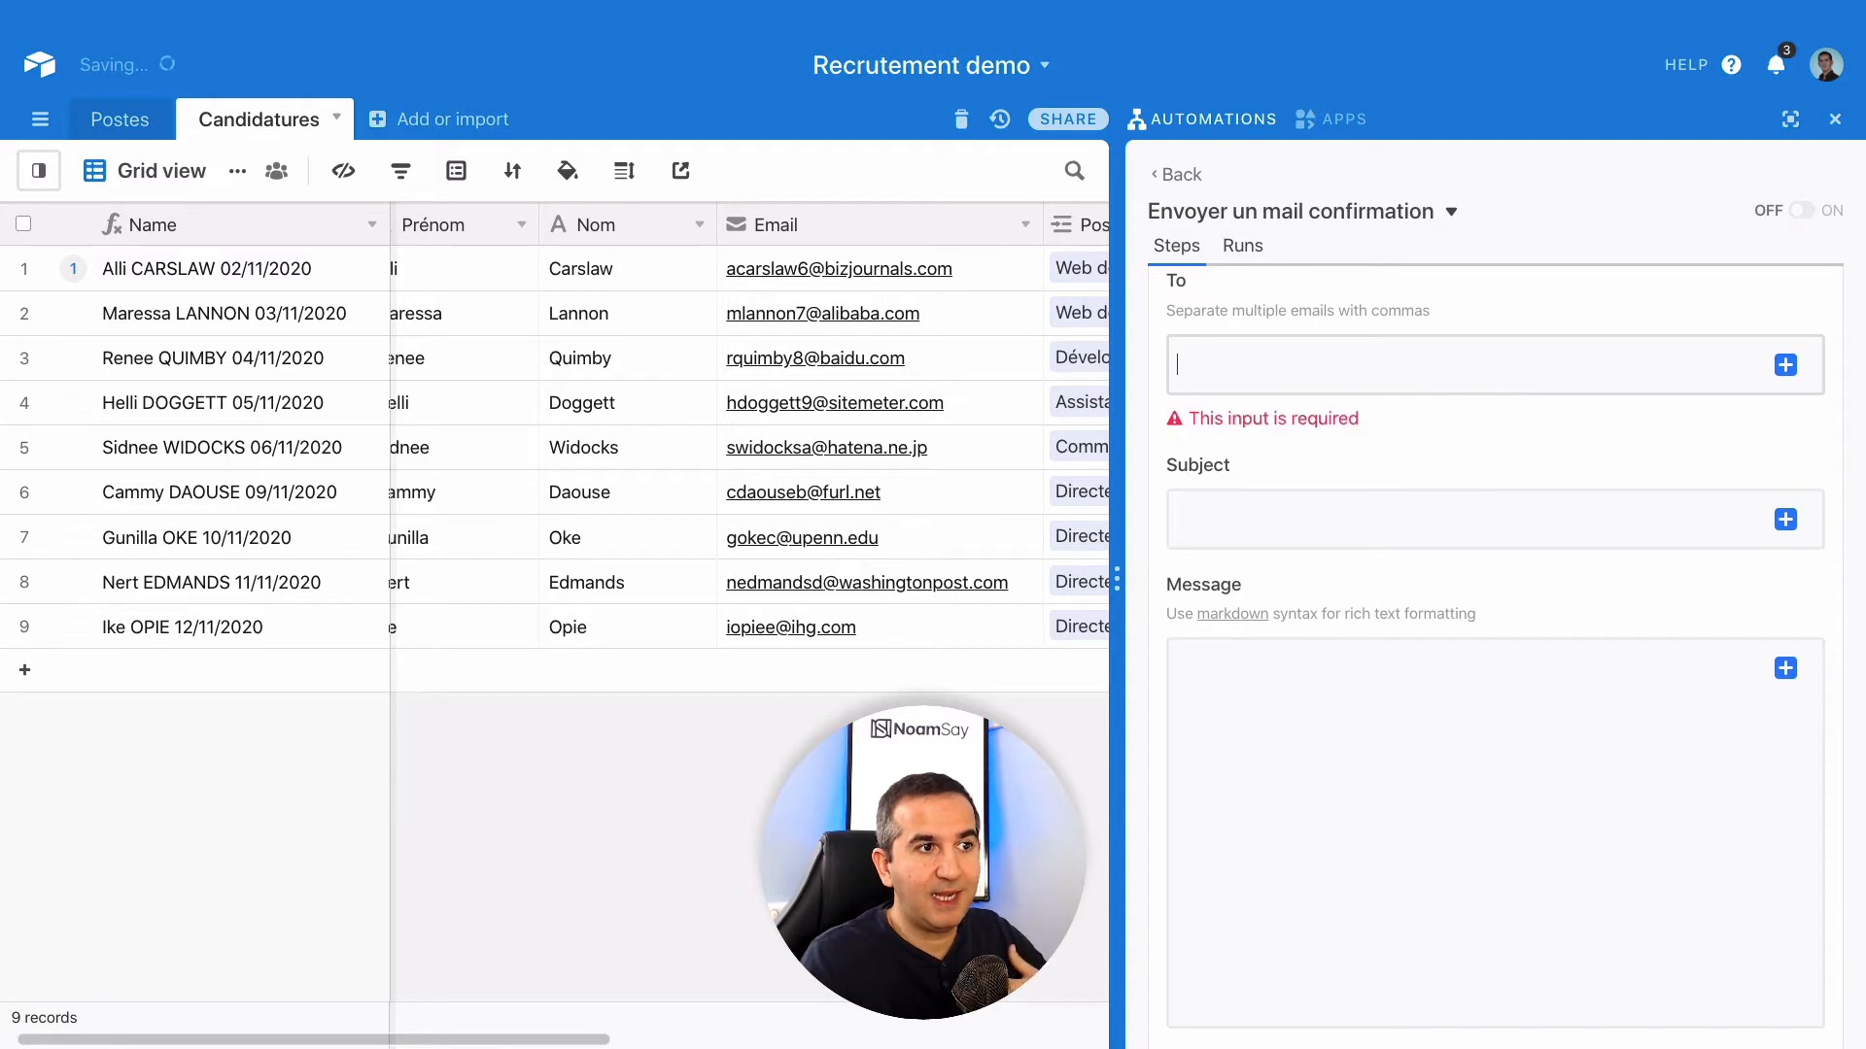
# - Paste a test recipient address, set subject 'Confirmation' and message 'Merci pour votre candidature'
pyautogui.hotkey('ctrl', 'v')
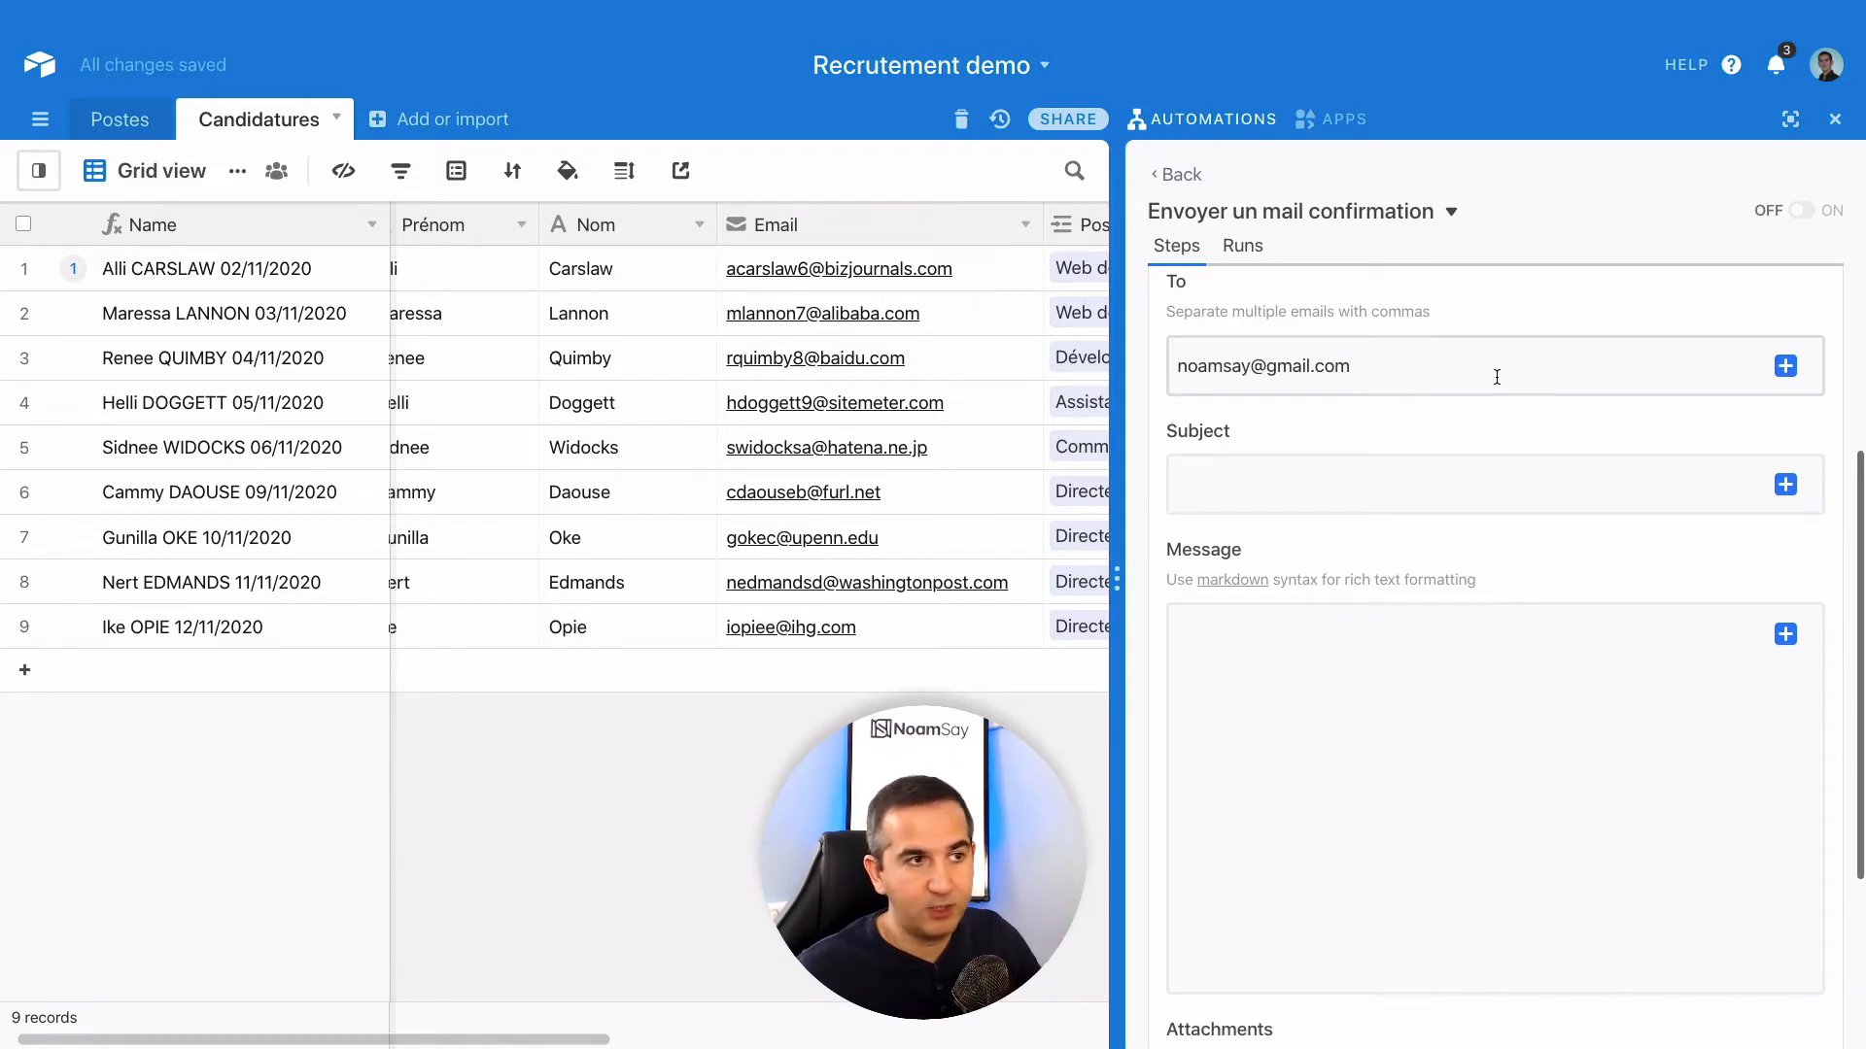
pyautogui.click(1250, 484)
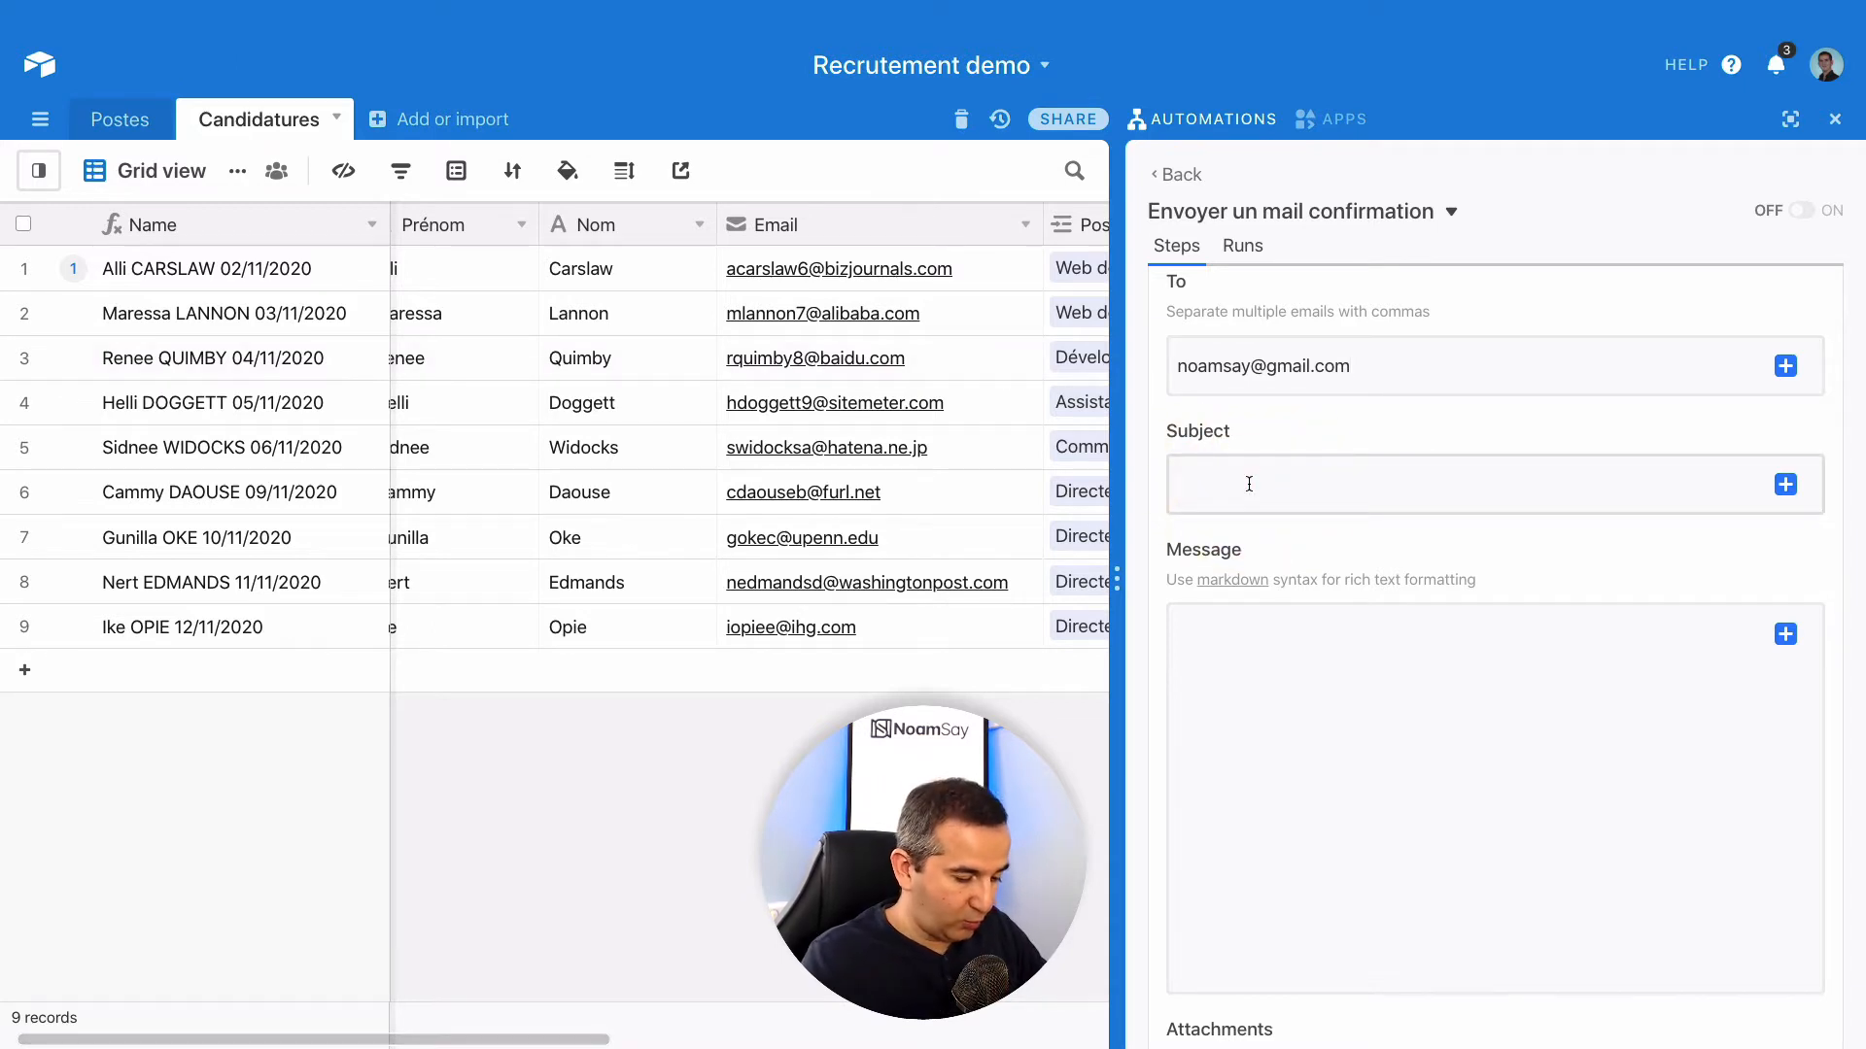
pyautogui.write('Confirmartion')
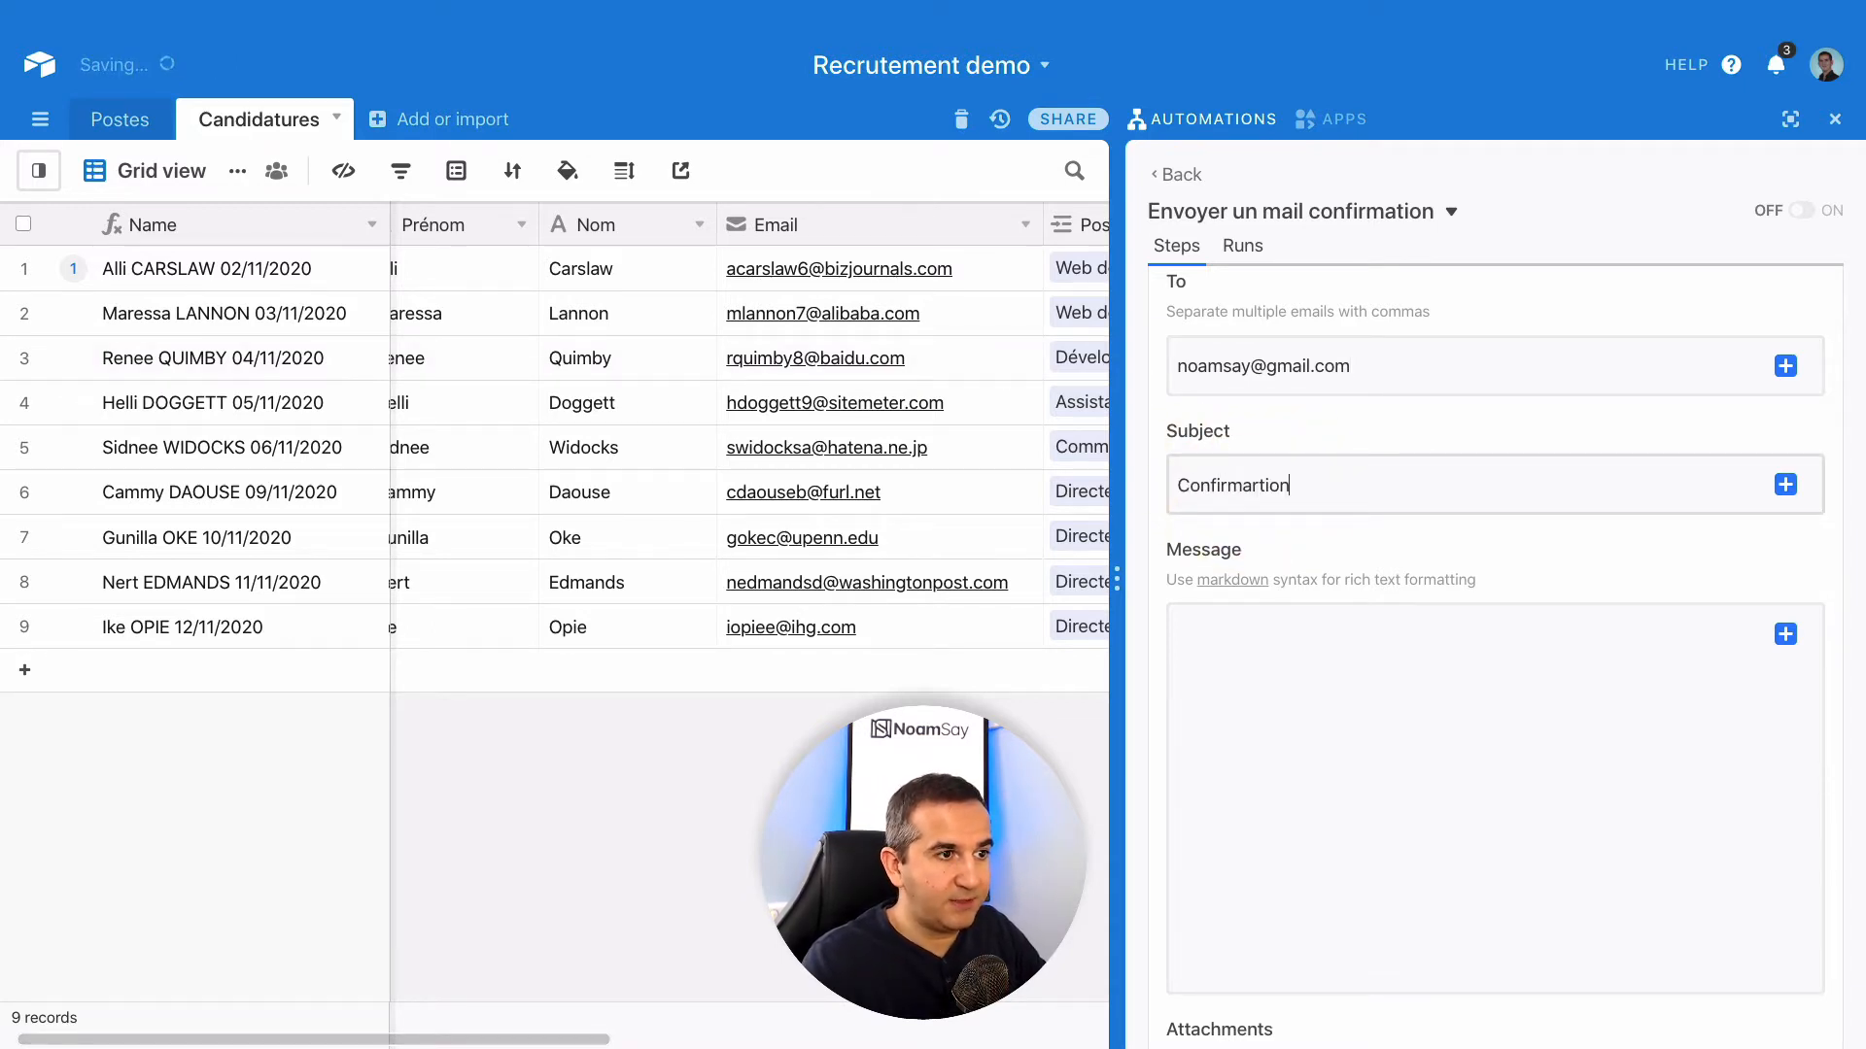
pyautogui.press('Left')
pyautogui.press('Left')
pyautogui.press('Left')
pyautogui.press('Left')
pyautogui.press('BackSpace')
pyautogui.click(1249, 658)
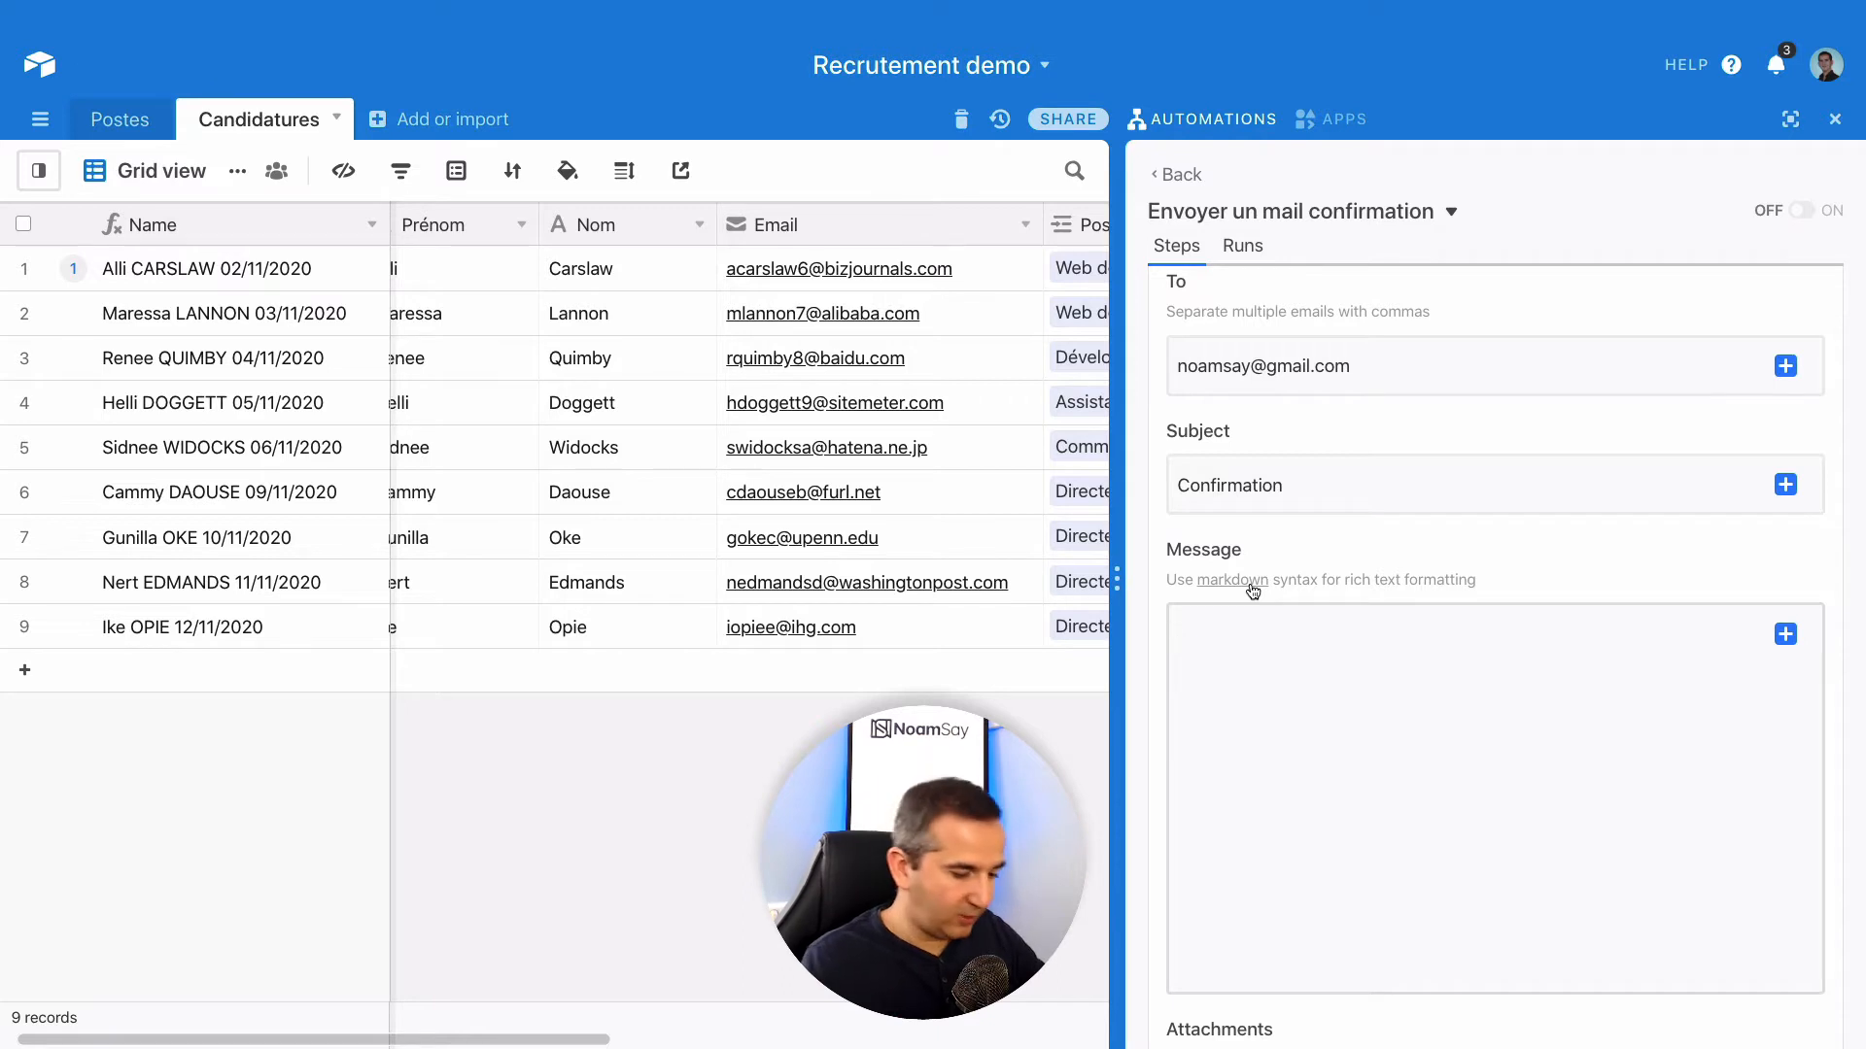
pyautogui.write('Merci ')
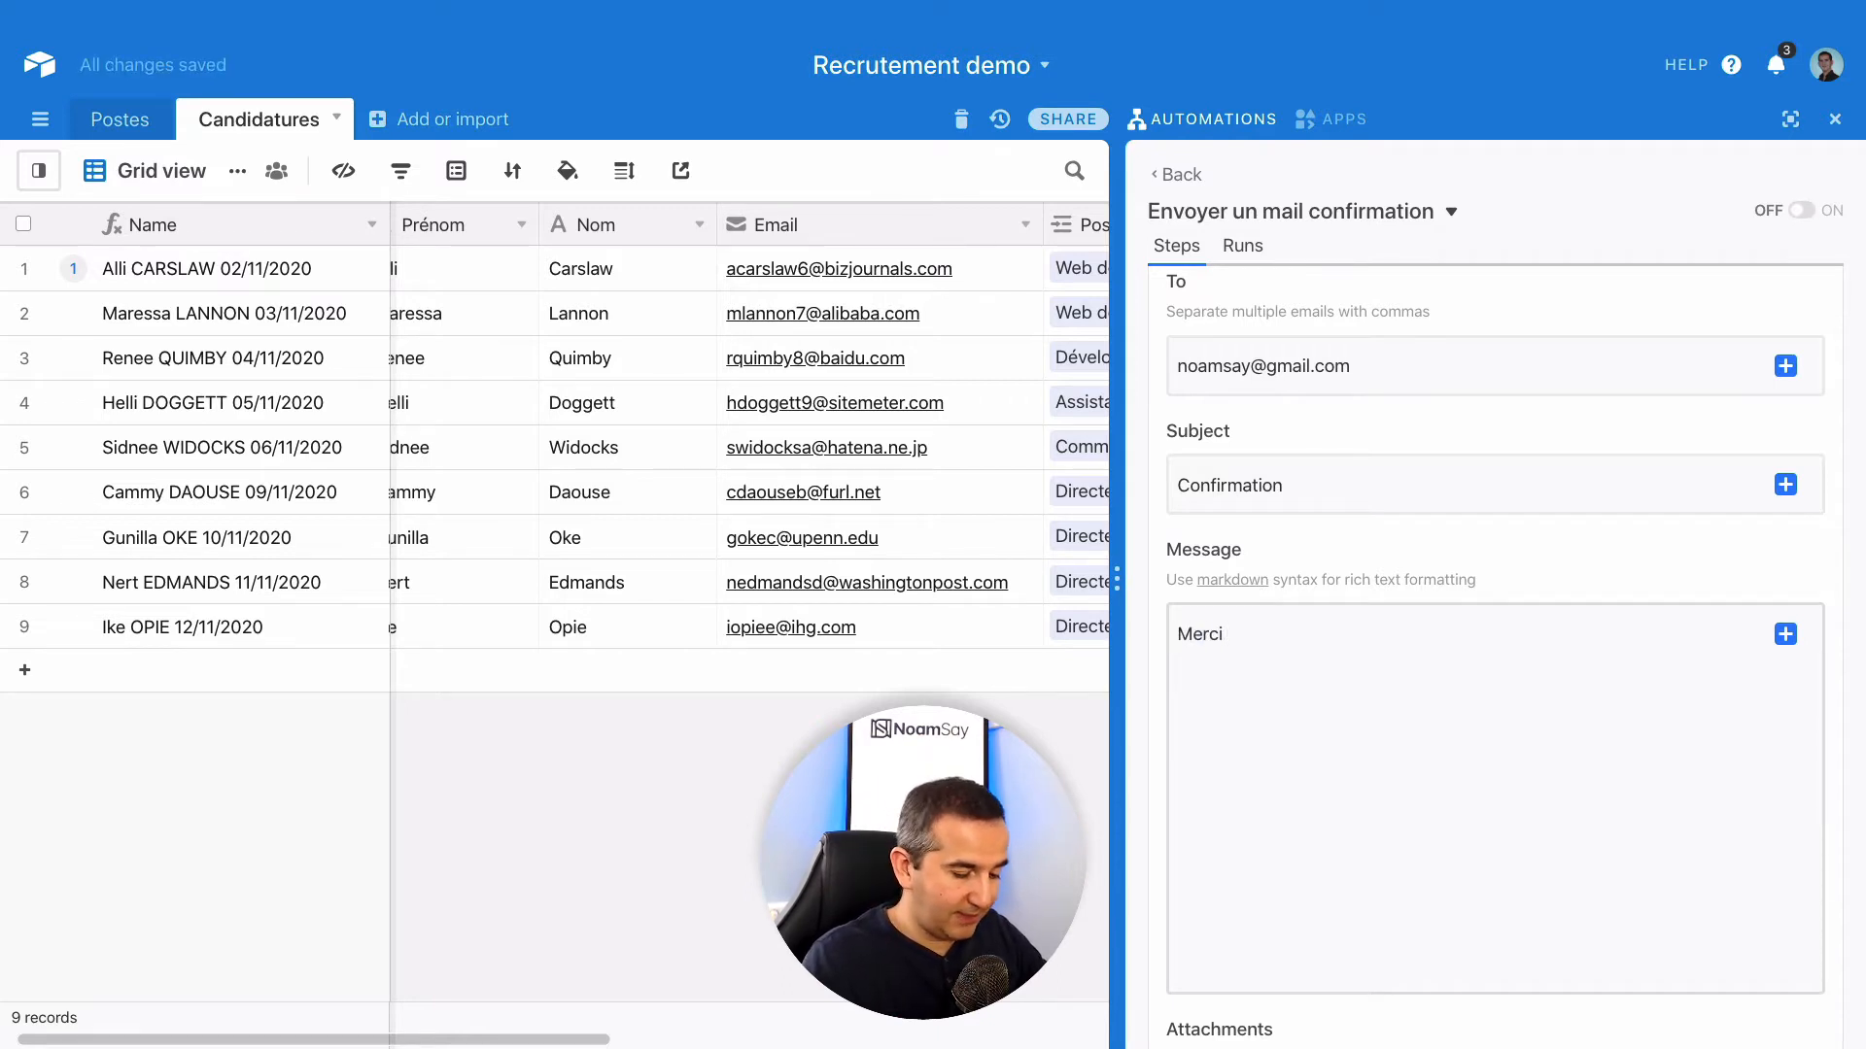
pyautogui.write('pour vo')
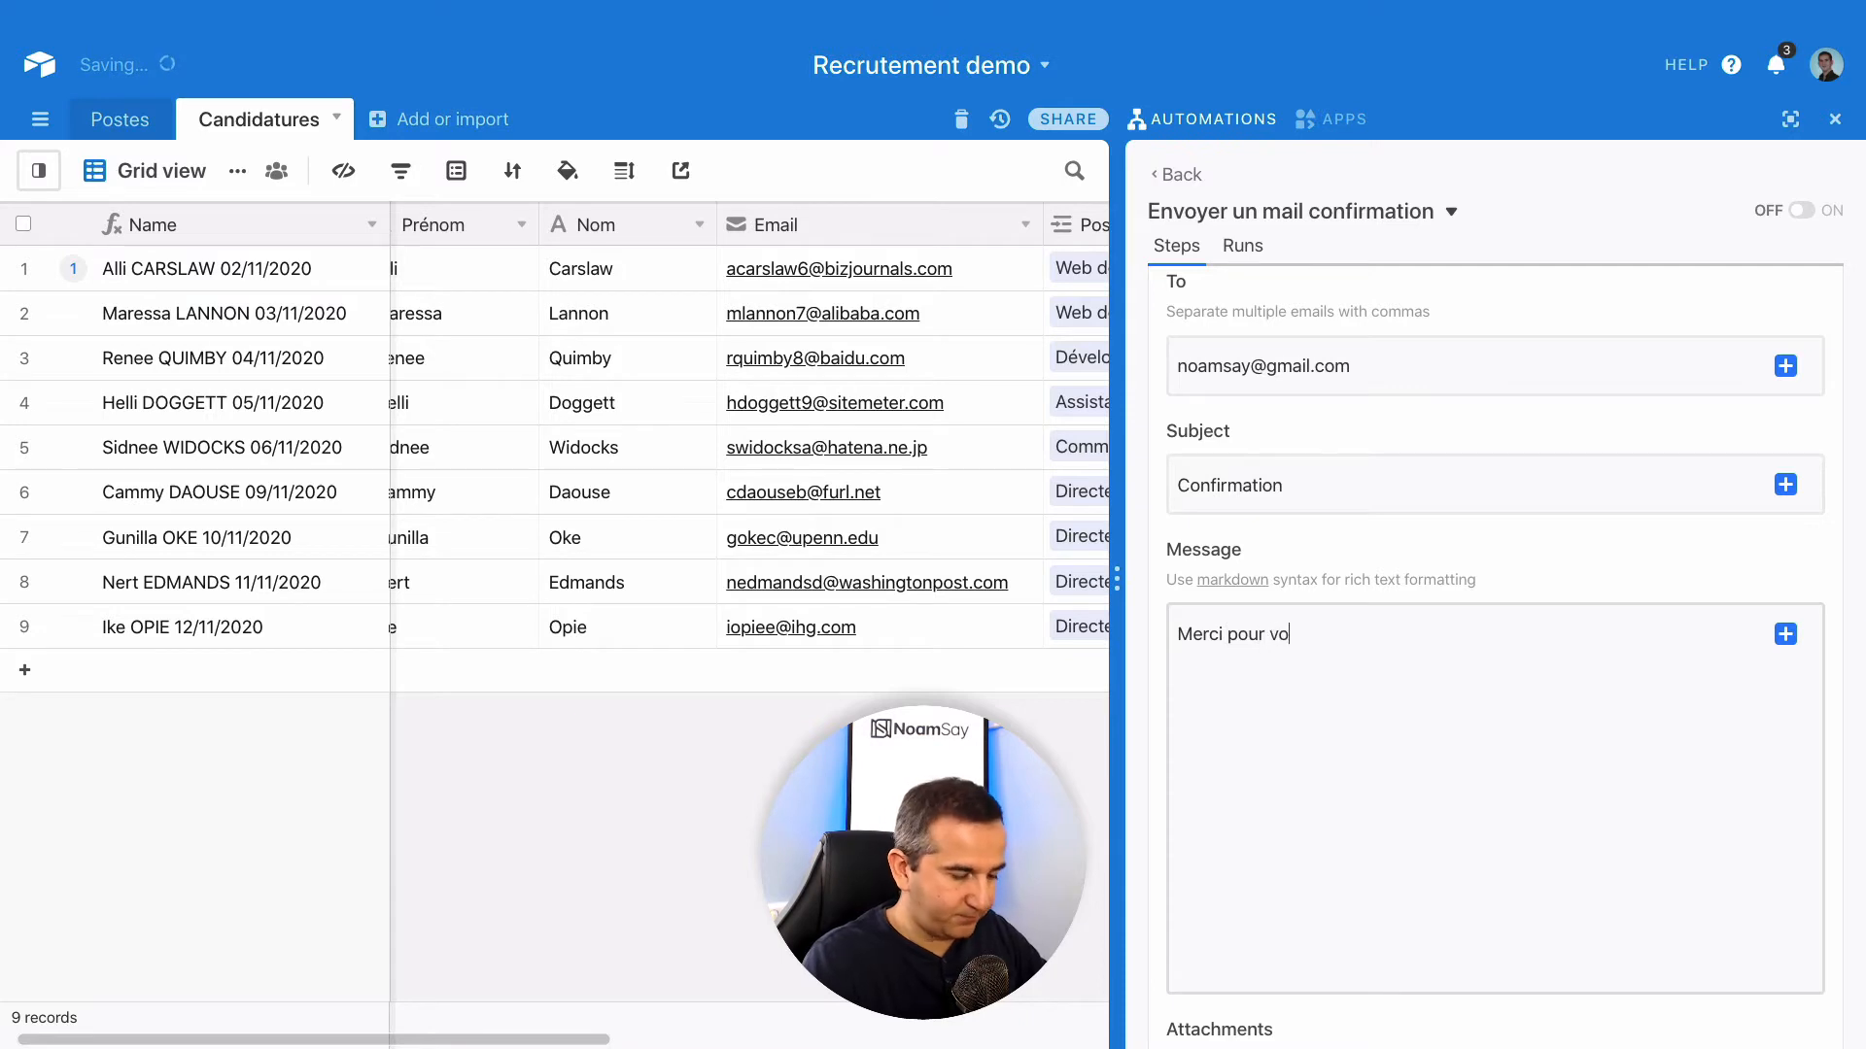
pyautogui.write('tre candidat')
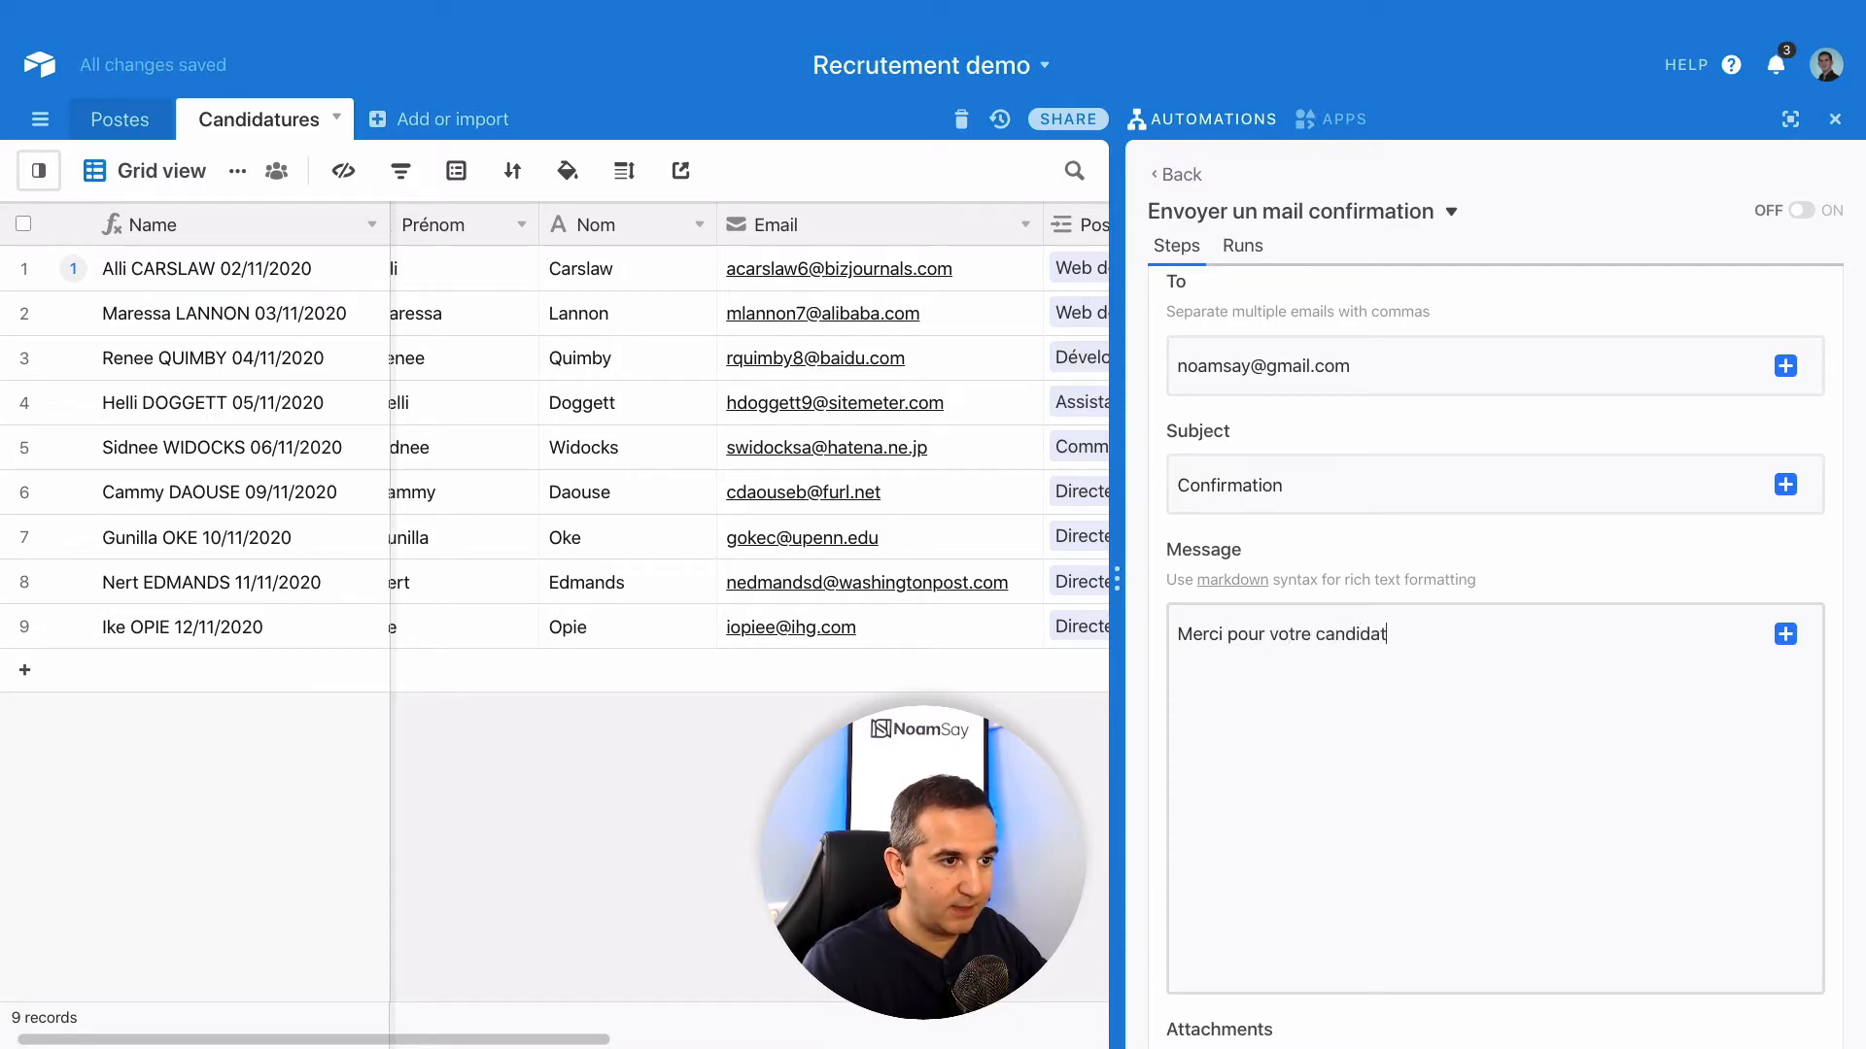
pyautogui.write('ure')
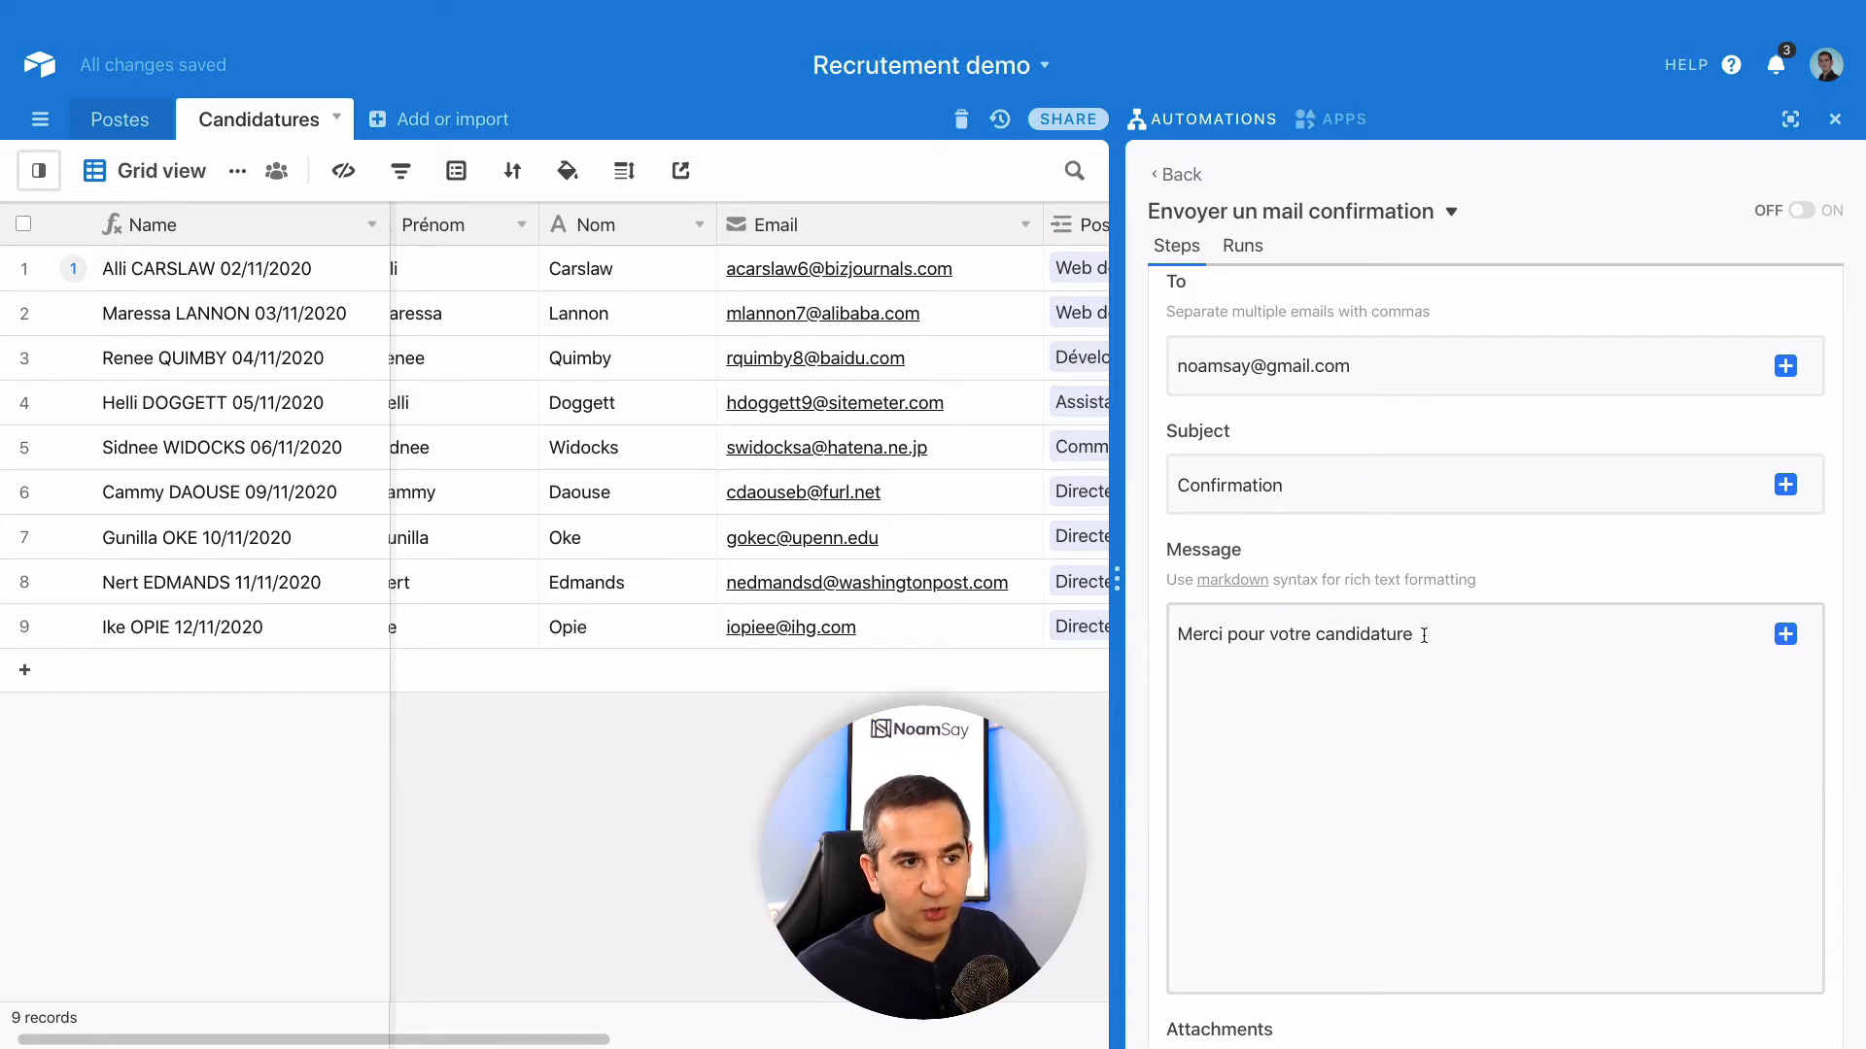
# - Append the triggering record's Prénom field to the email message
pyautogui.click(1785, 637)
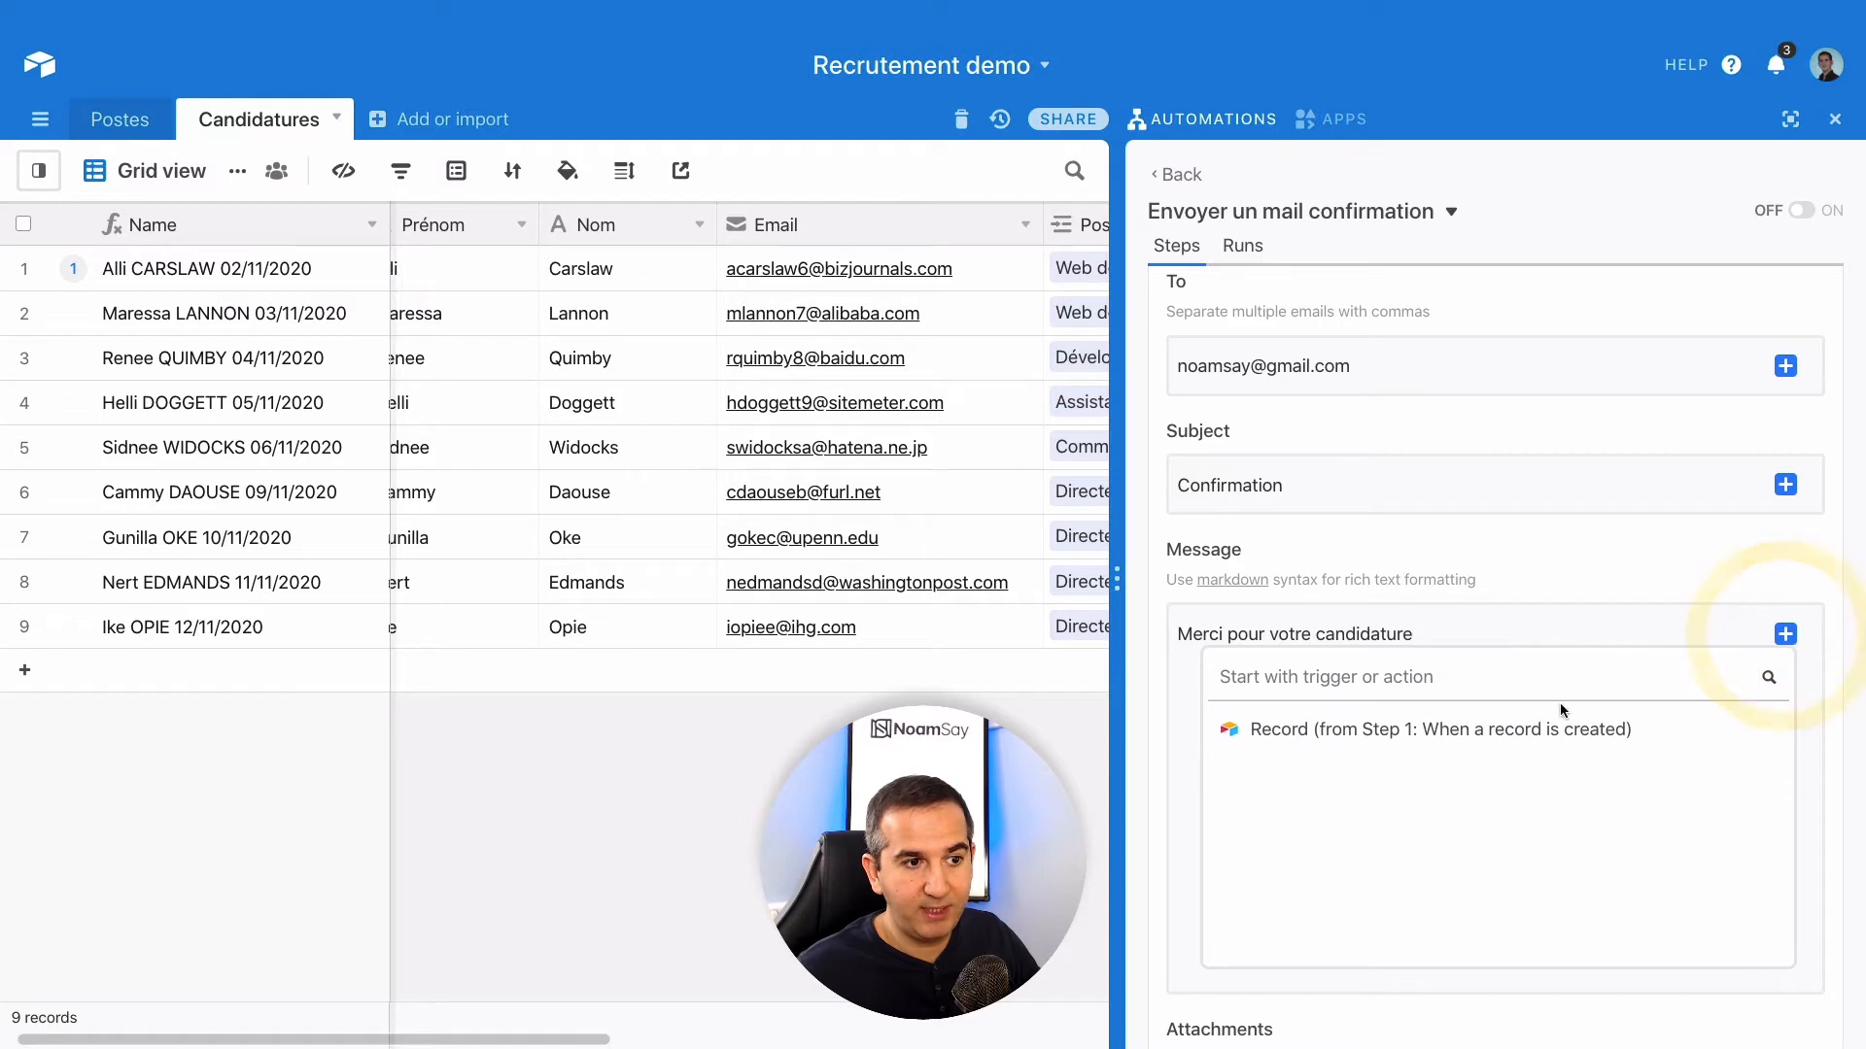
pyautogui.click(1737, 735)
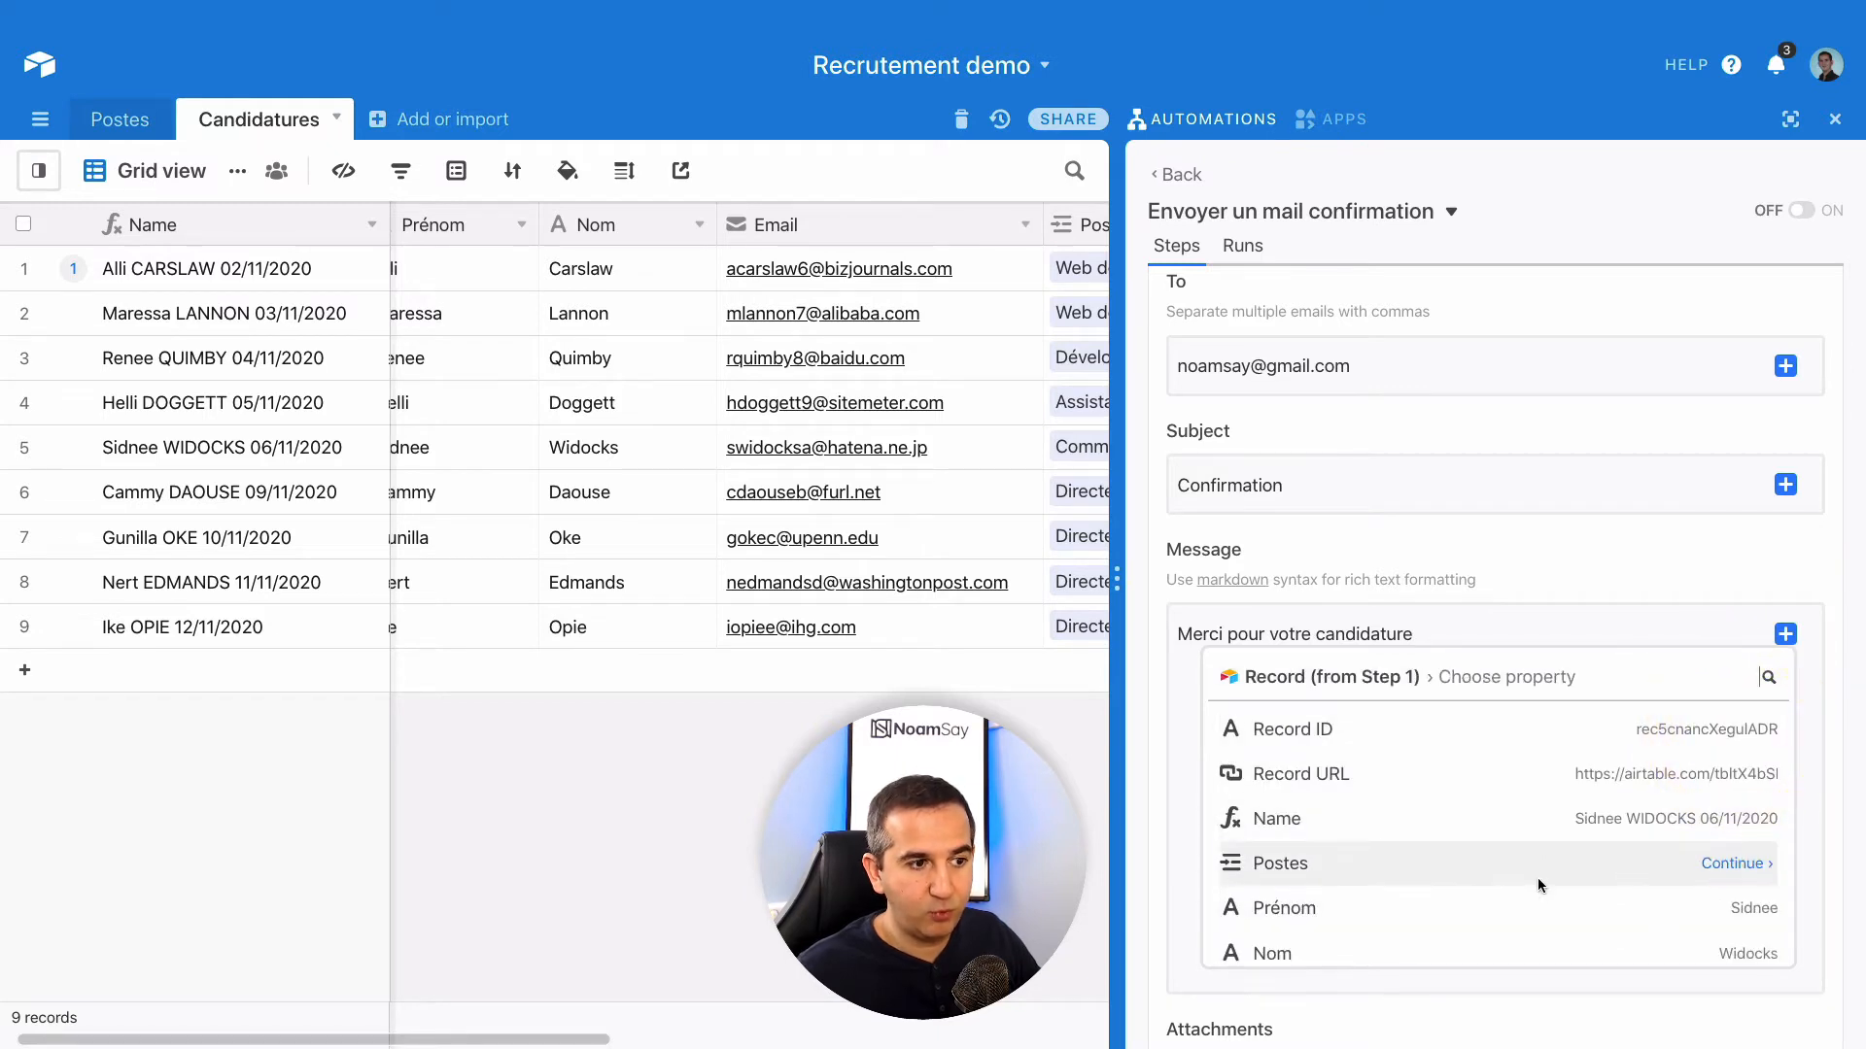
pyautogui.scroll(-1, 1532, 862)
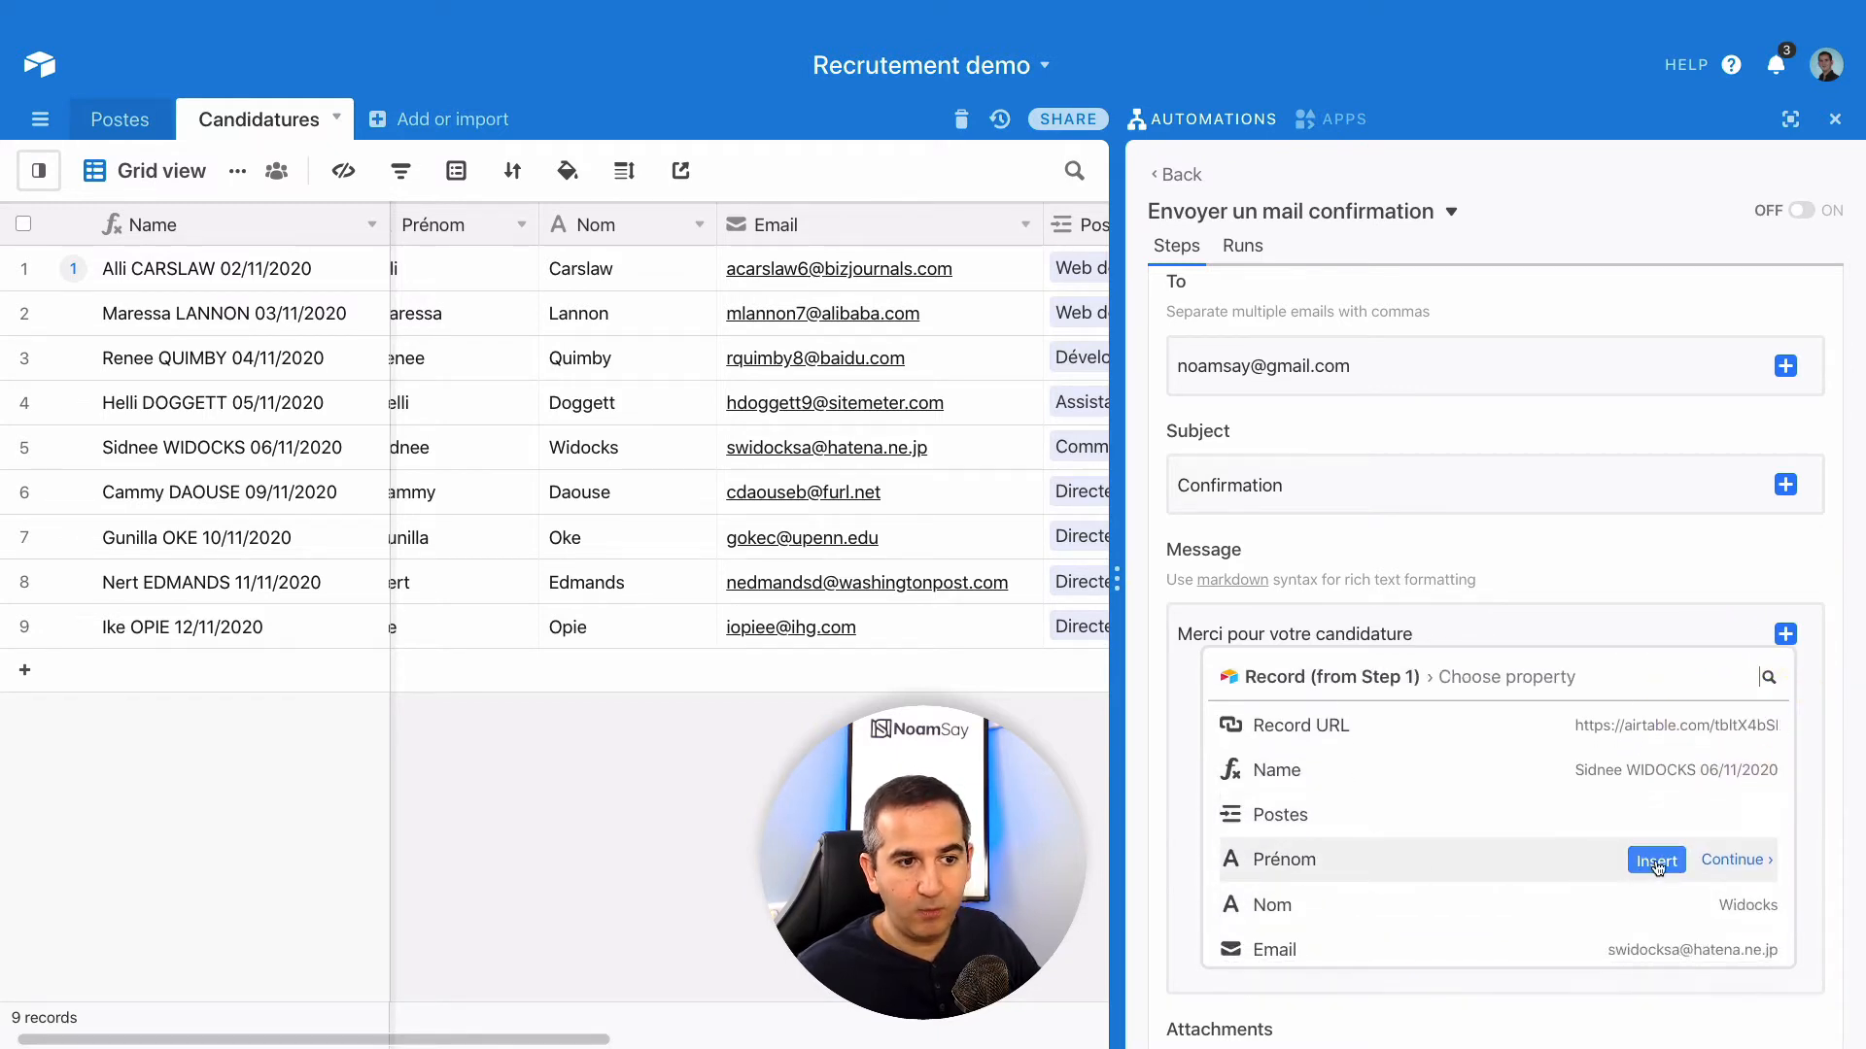
pyautogui.click(1657, 862)
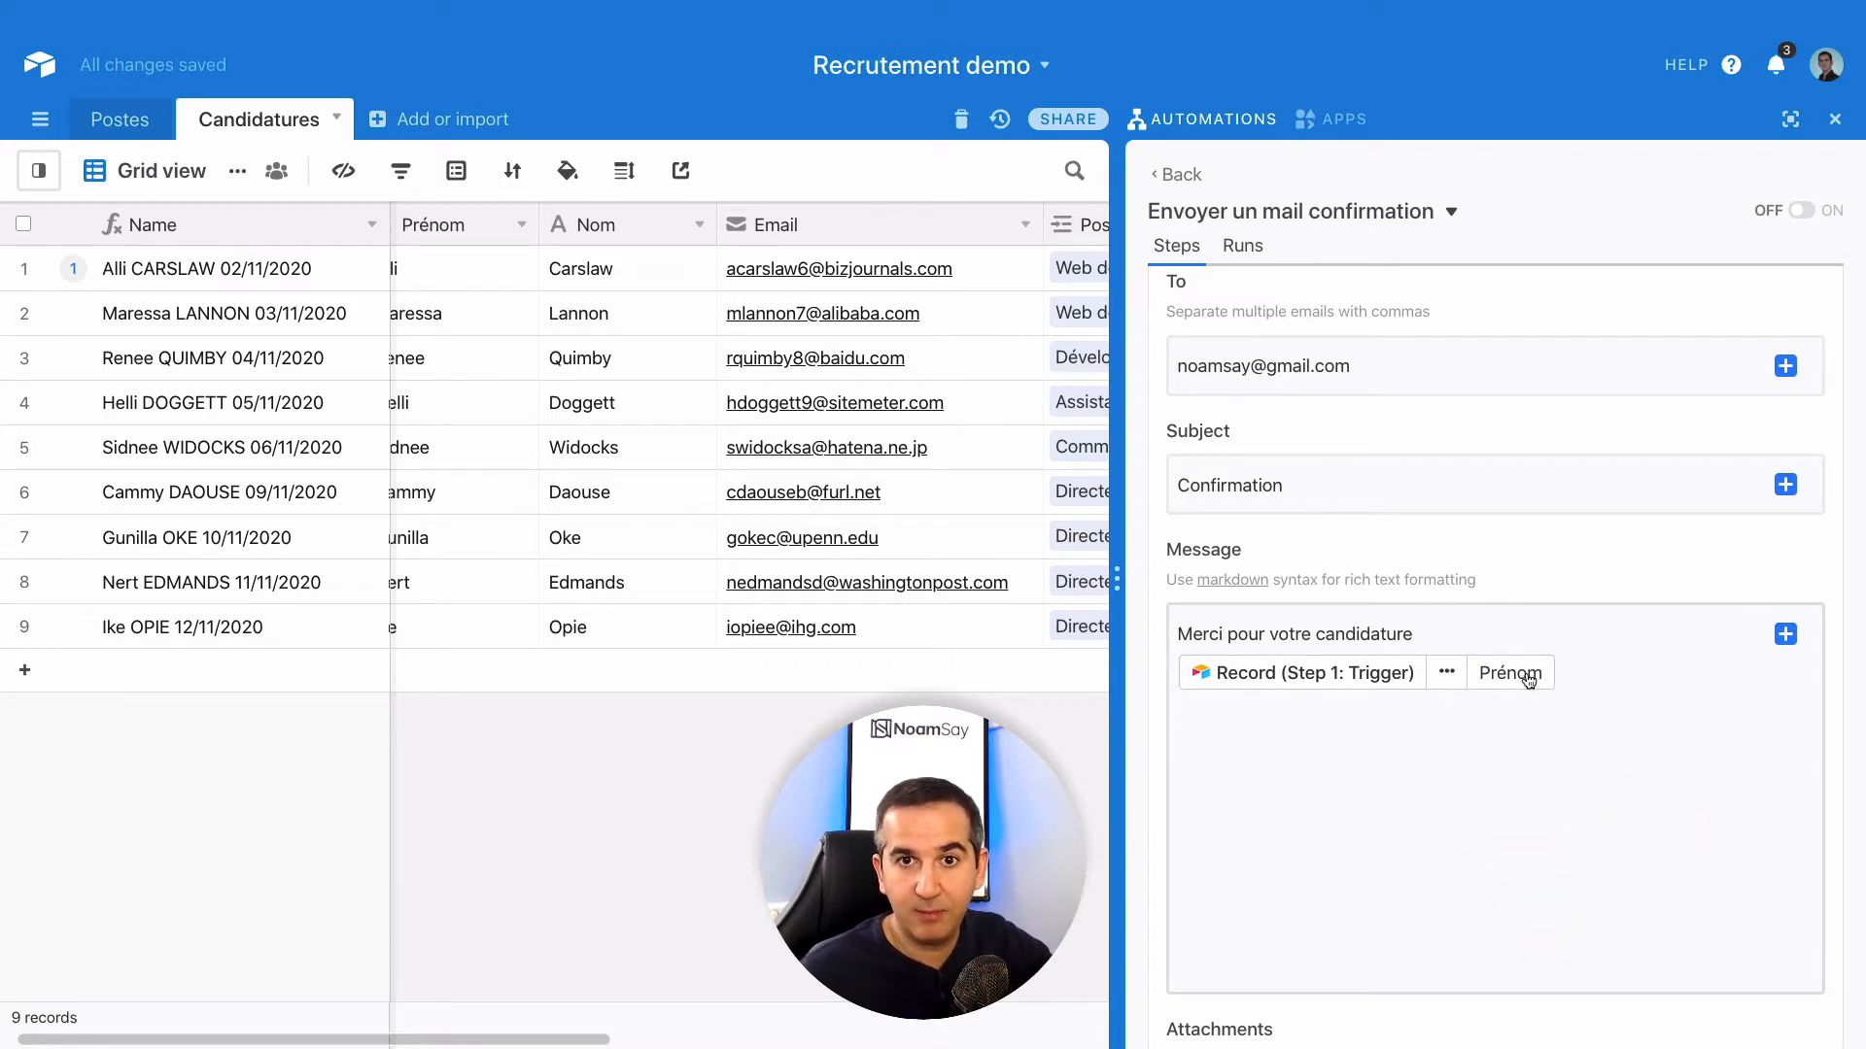
# - Run a test of the Send an email step
pyautogui.scroll(-5, 1525, 733)
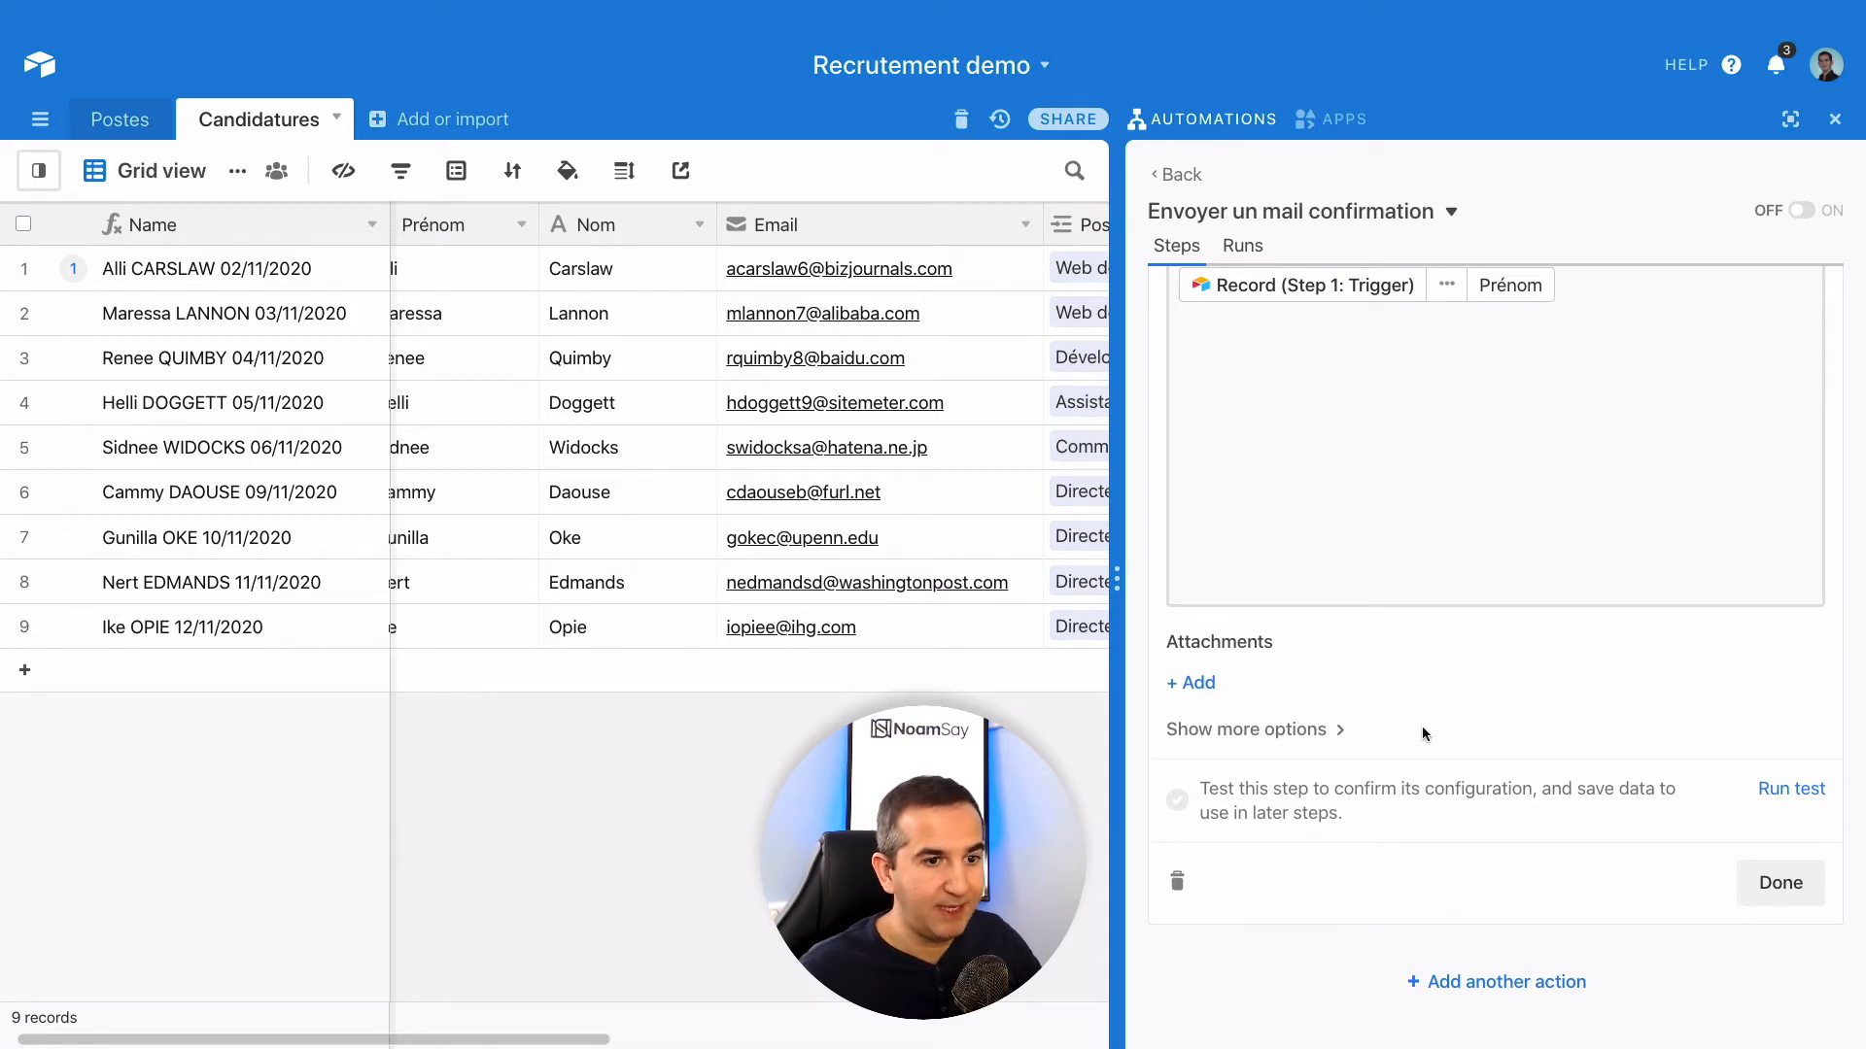
pyautogui.scroll(7, 1427, 777)
pyautogui.scroll(-3, 1427, 777)
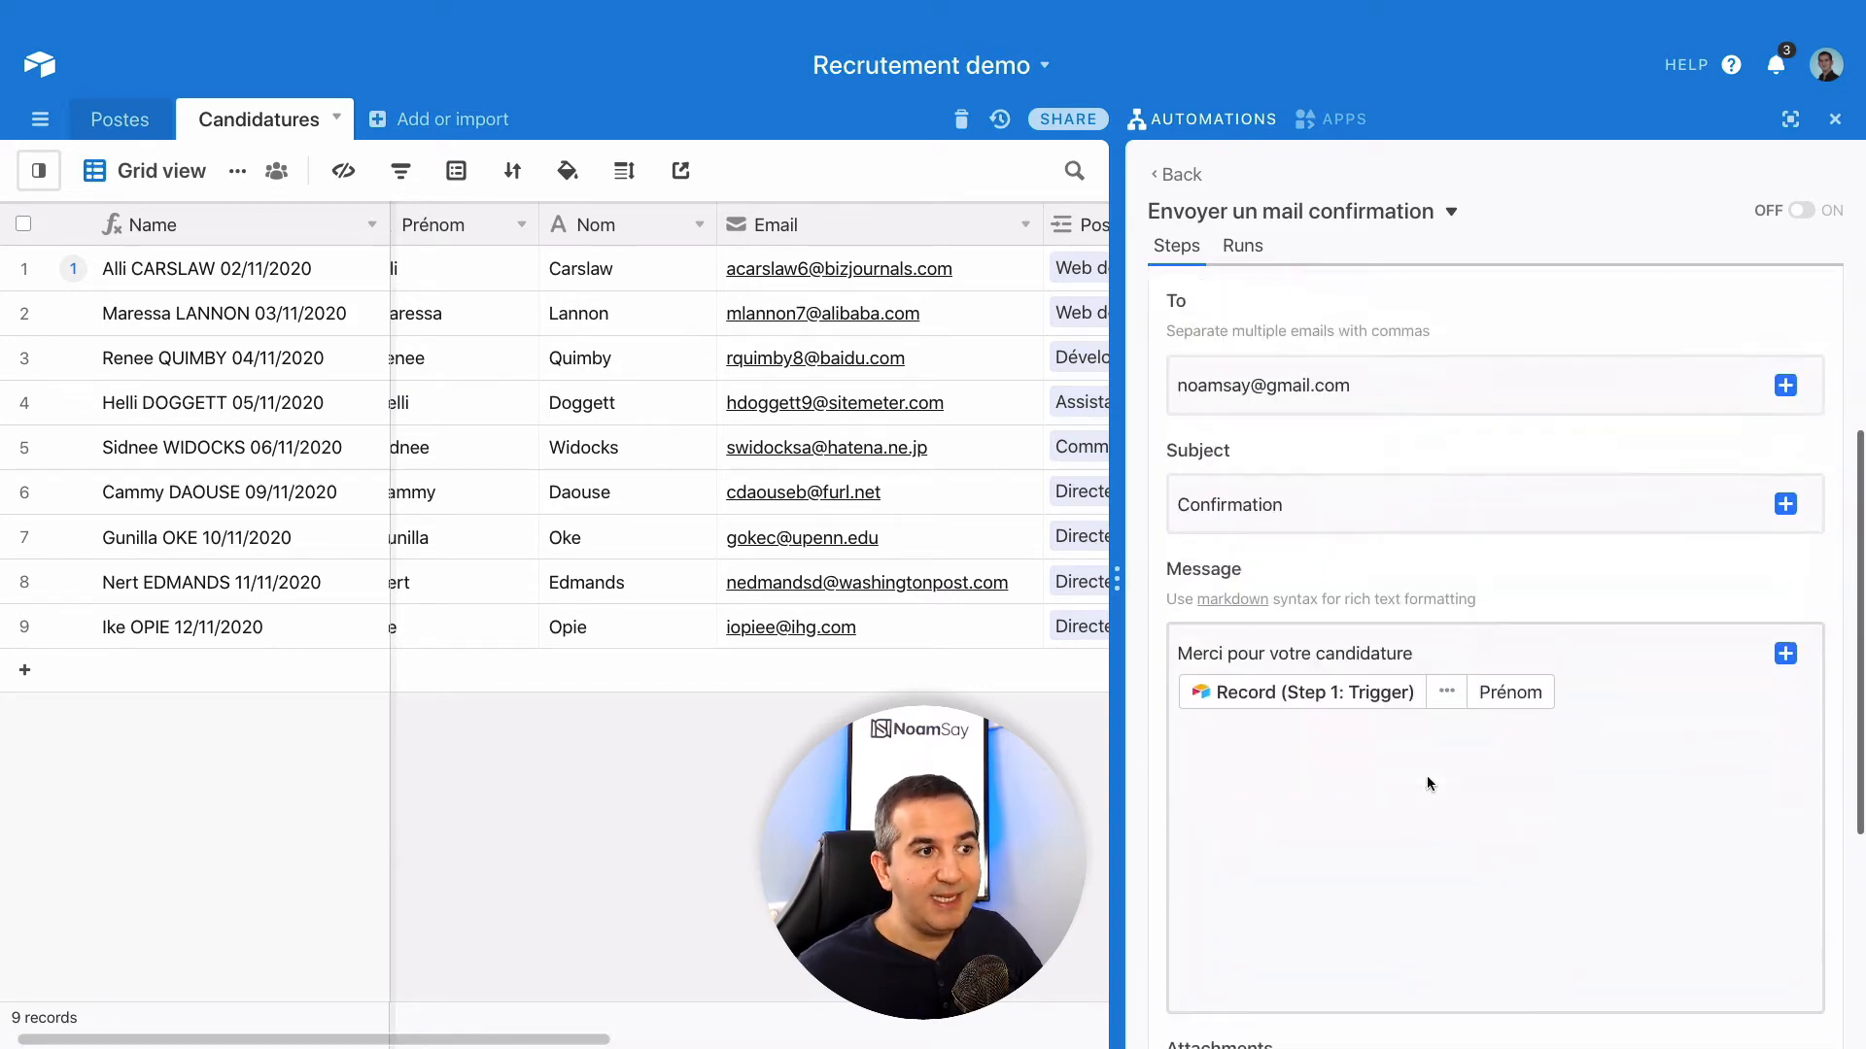
pyautogui.scroll(-4, 1427, 783)
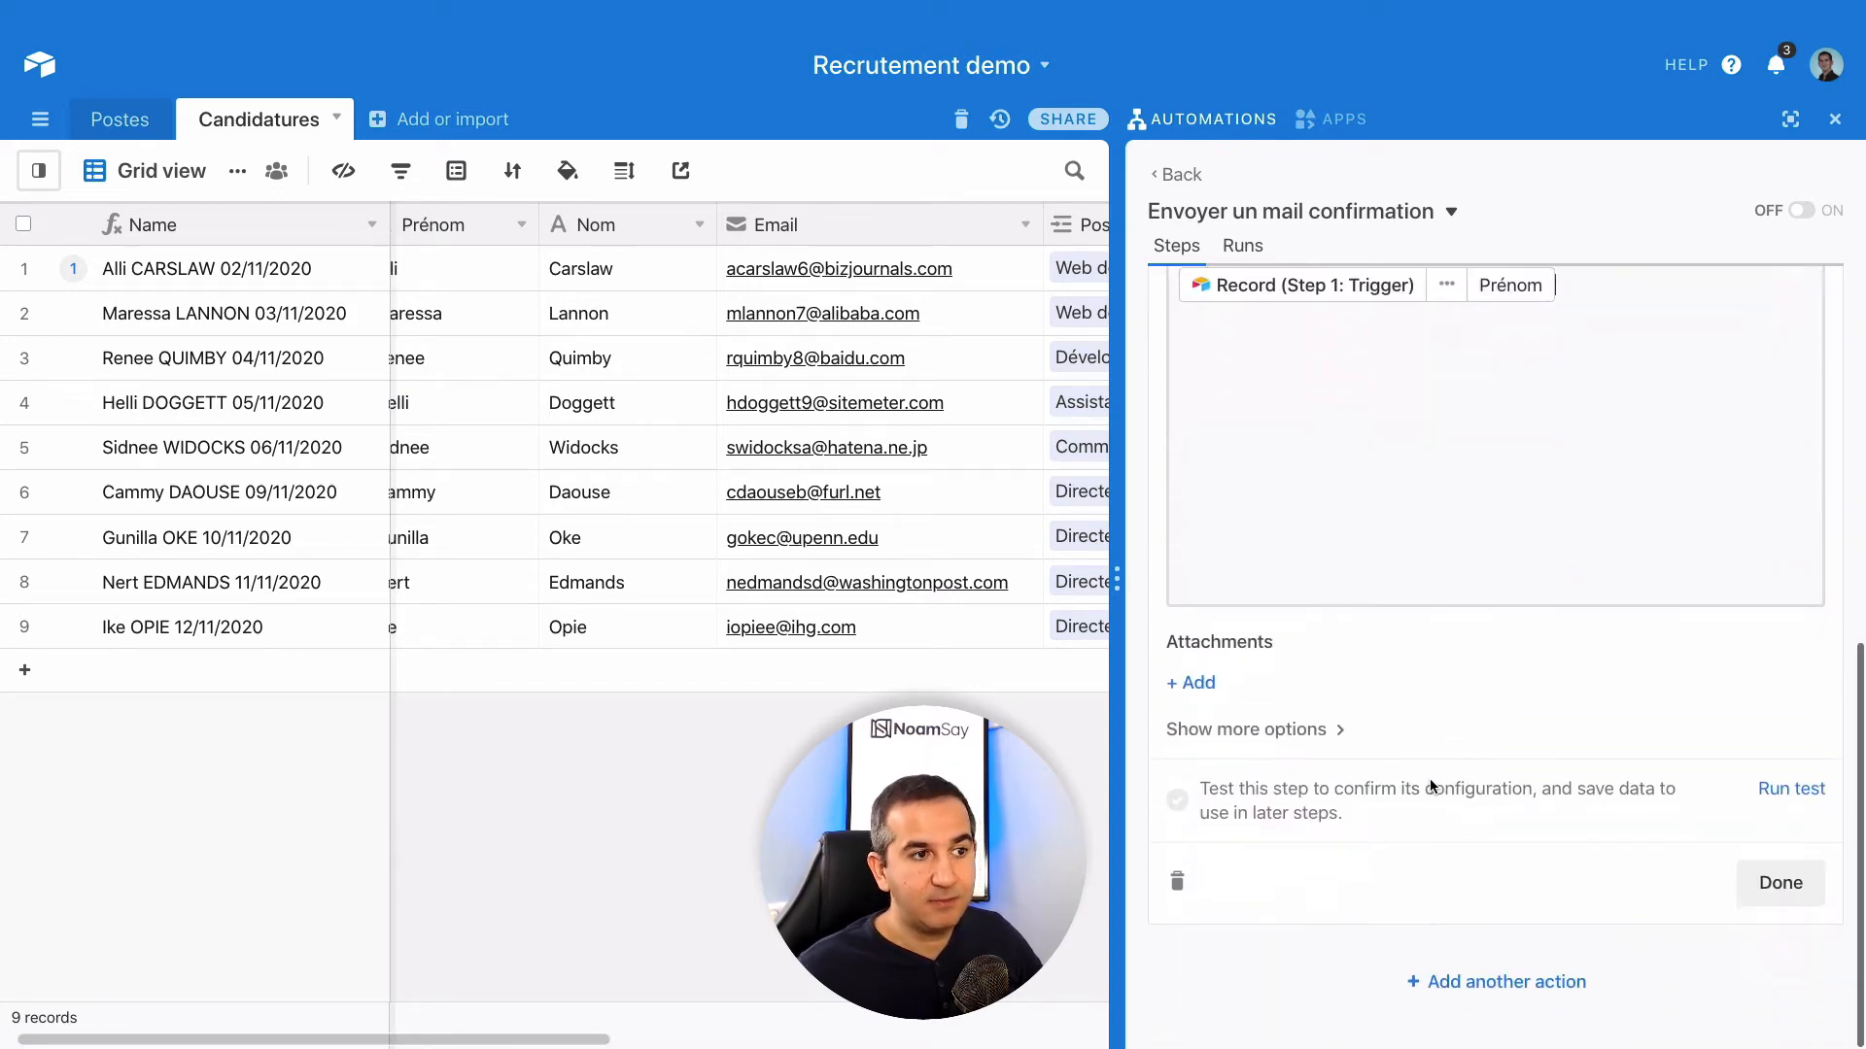
pyautogui.click(1782, 791)
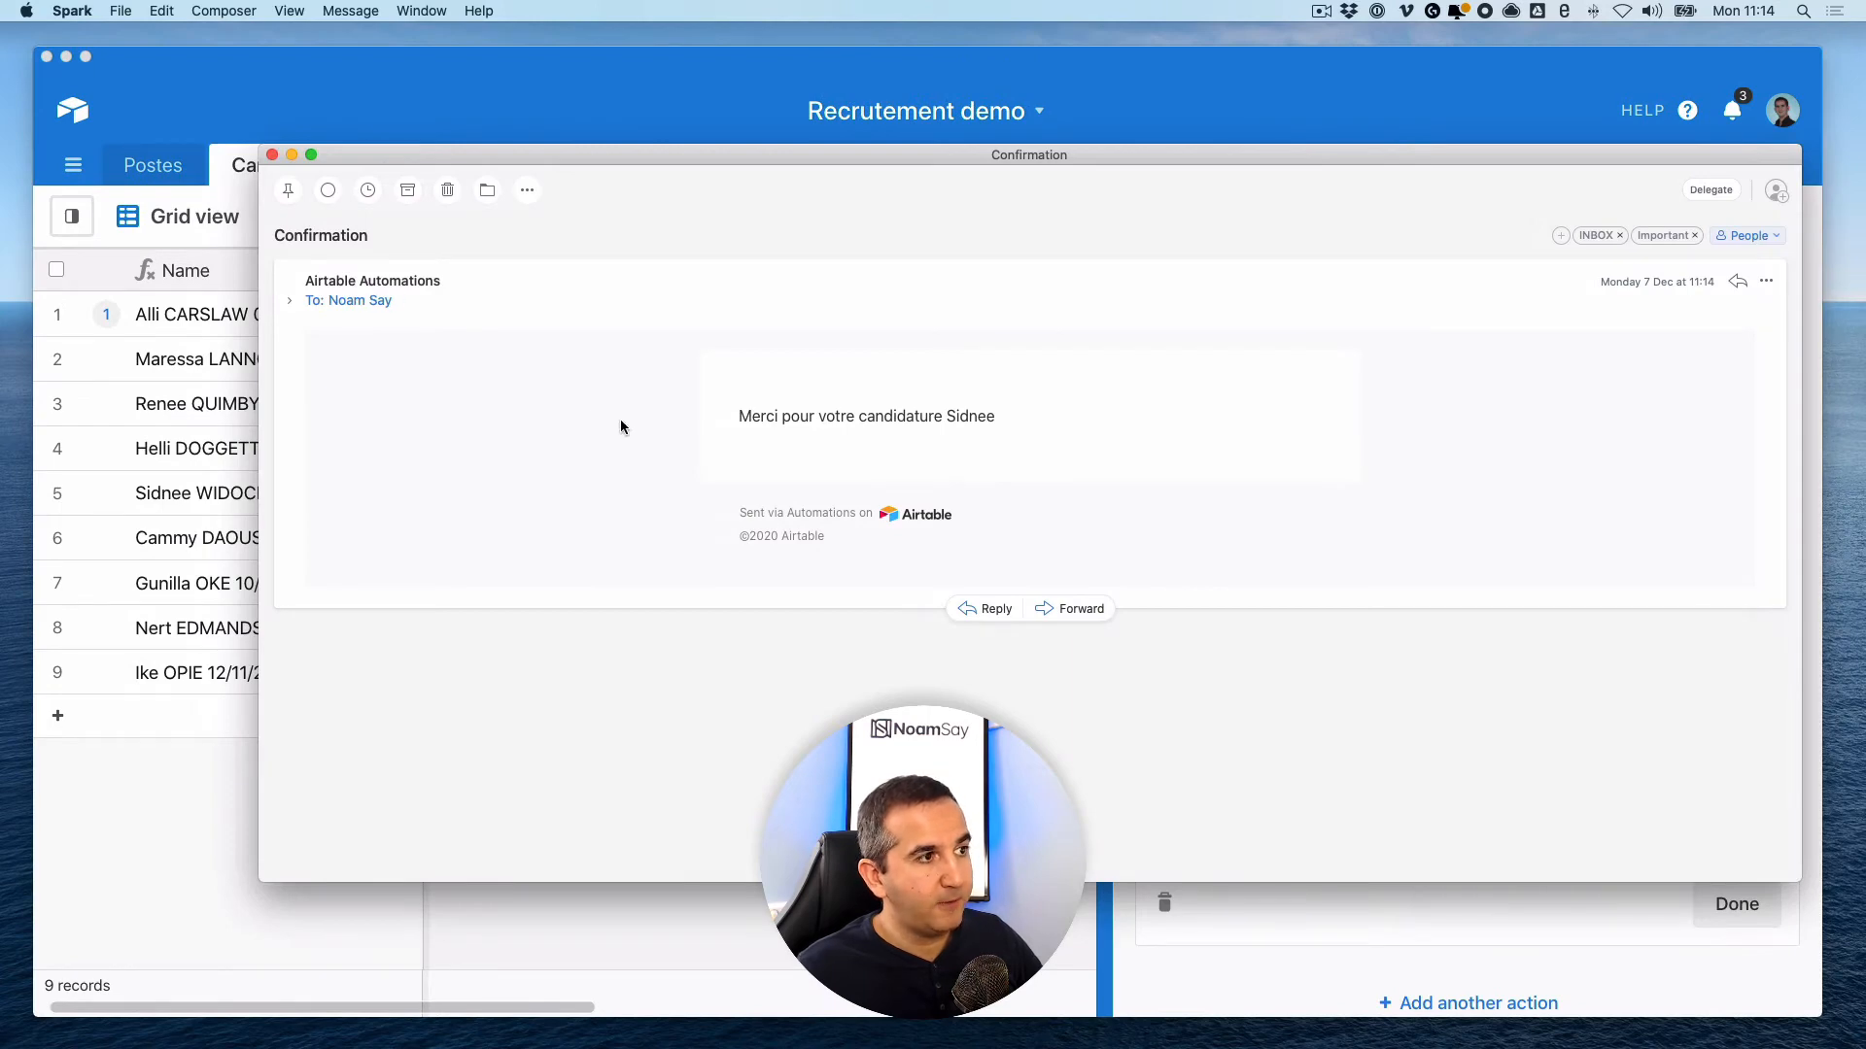
# - In Spark, check the test email shows the thank-you text plus the applicant's first name, then close it
pyautogui.moveTo(738, 416); pyautogui.dragTo(969, 416)
pyautogui.doubleClick(969, 416)
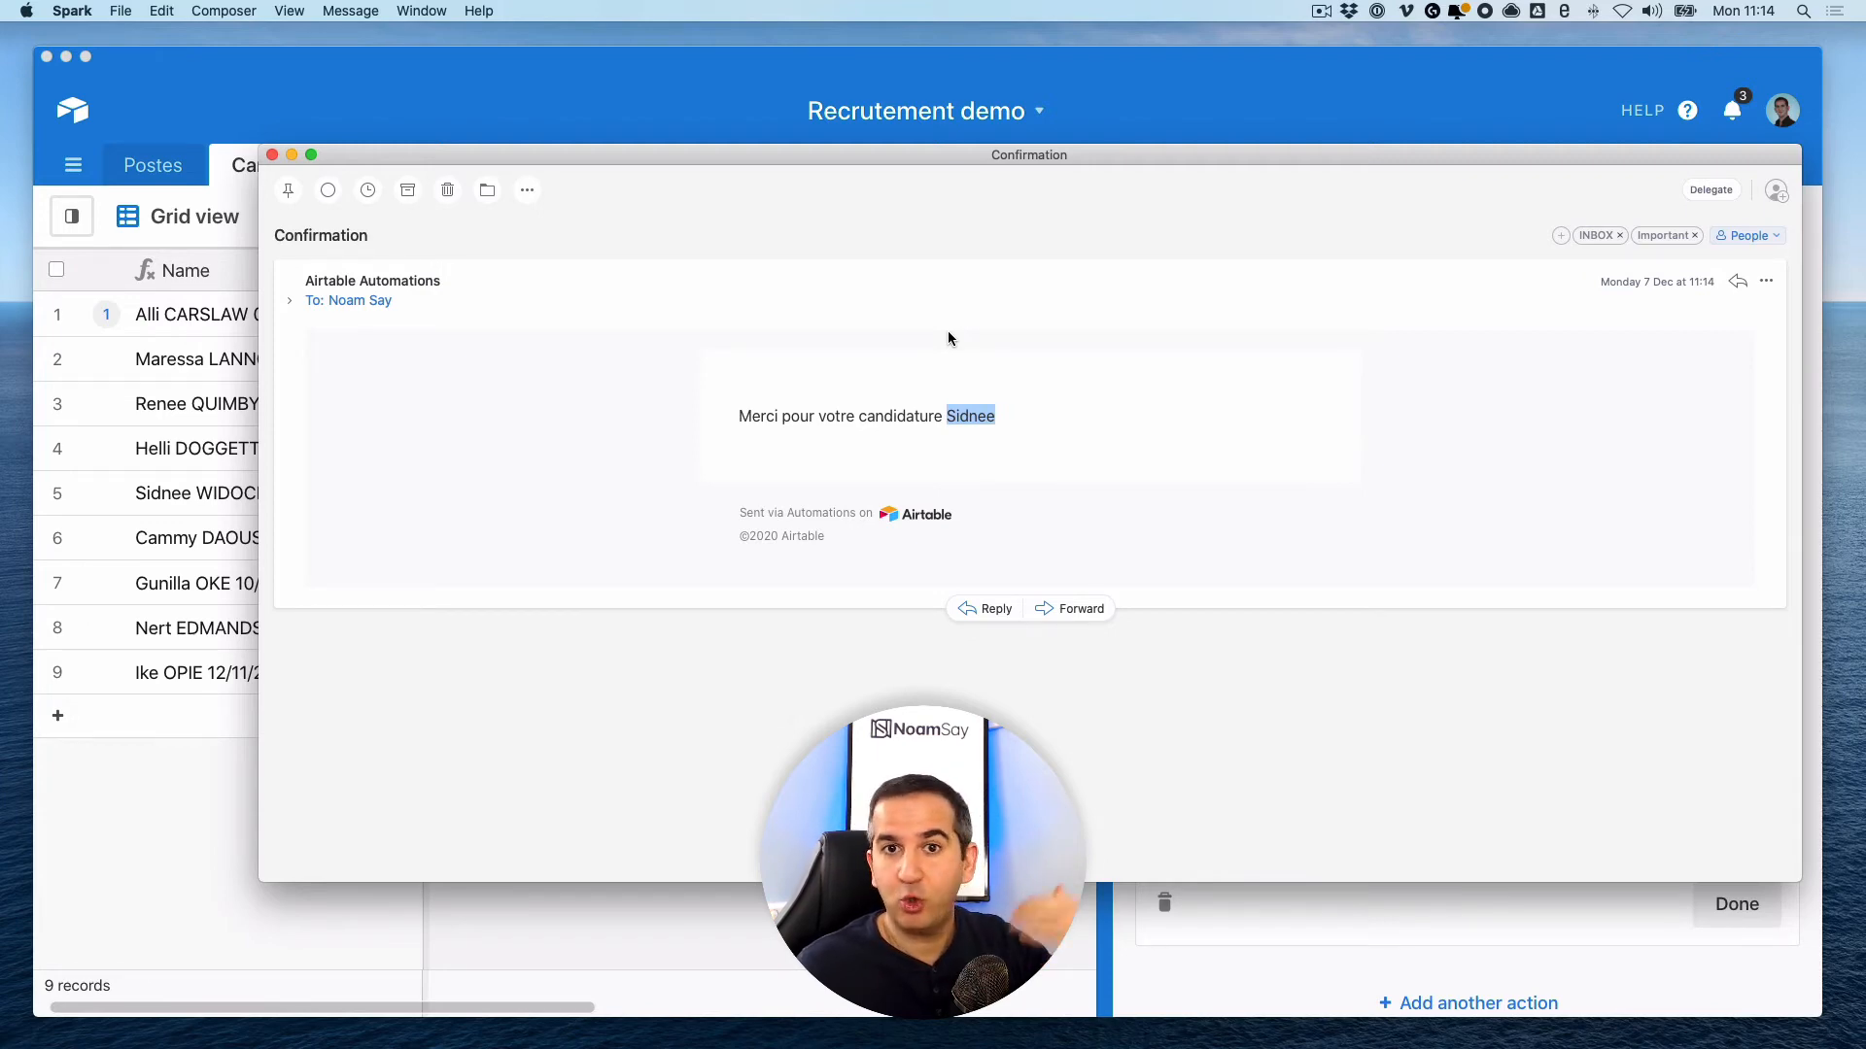
pyautogui.click(273, 154)
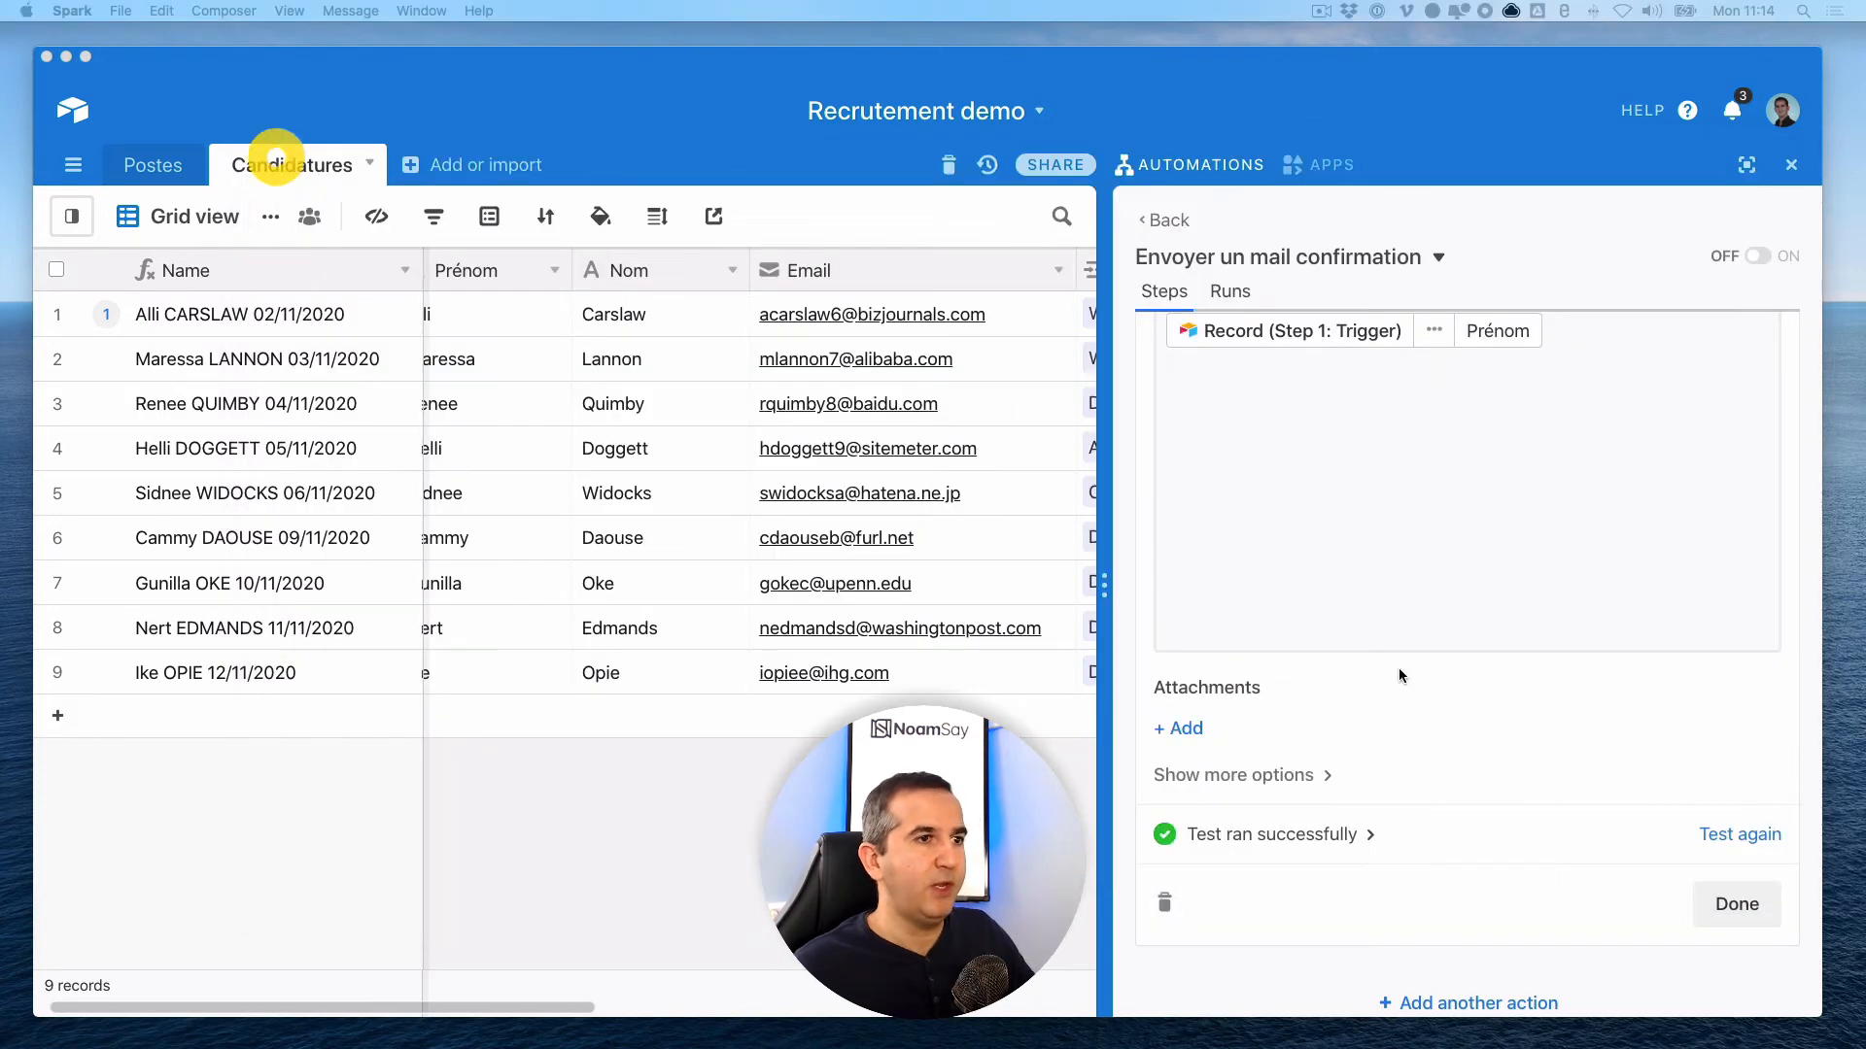
# - Reopen the Send an email action and delete the test recipient address
pyautogui.click(1736, 906)
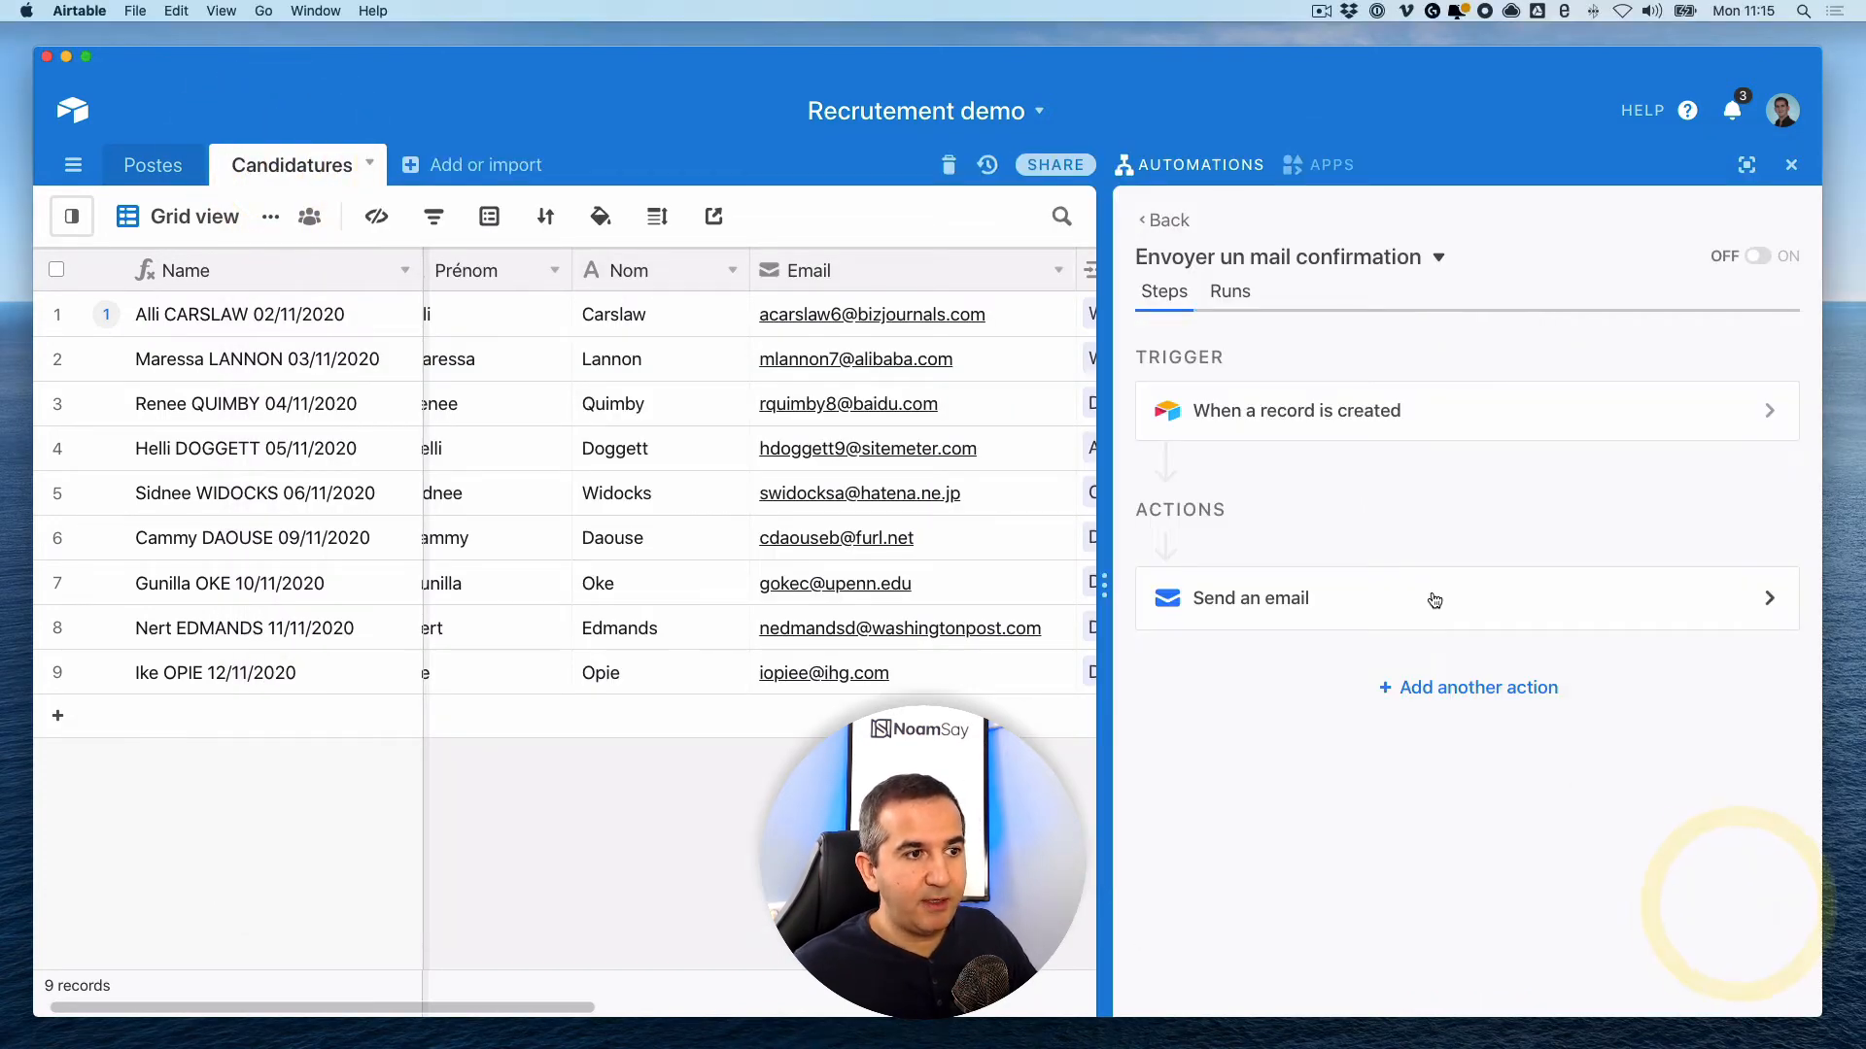
pyautogui.click(1434, 597)
pyautogui.scroll(-5, 1438, 622)
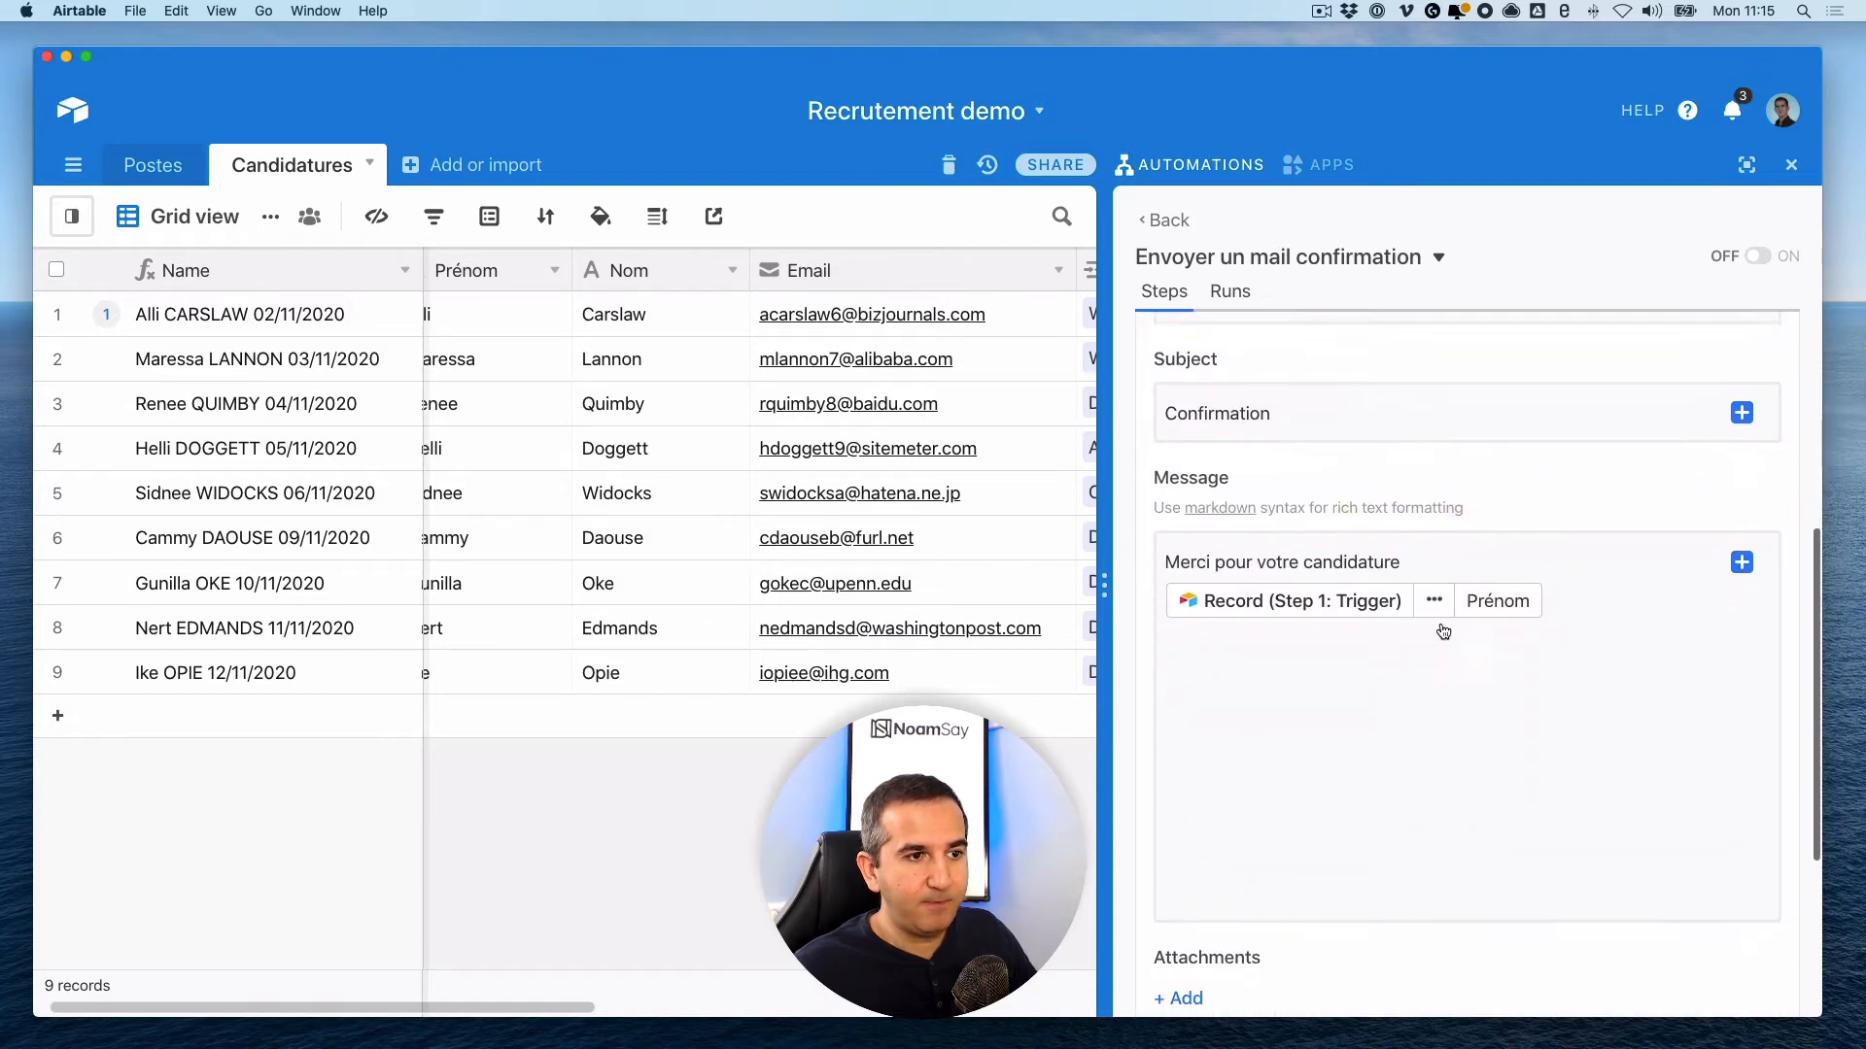
pyautogui.scroll(3, 1367, 546)
pyautogui.click(1366, 446)
pyautogui.moveTo(1367, 446); pyautogui.dragTo(1165, 445)
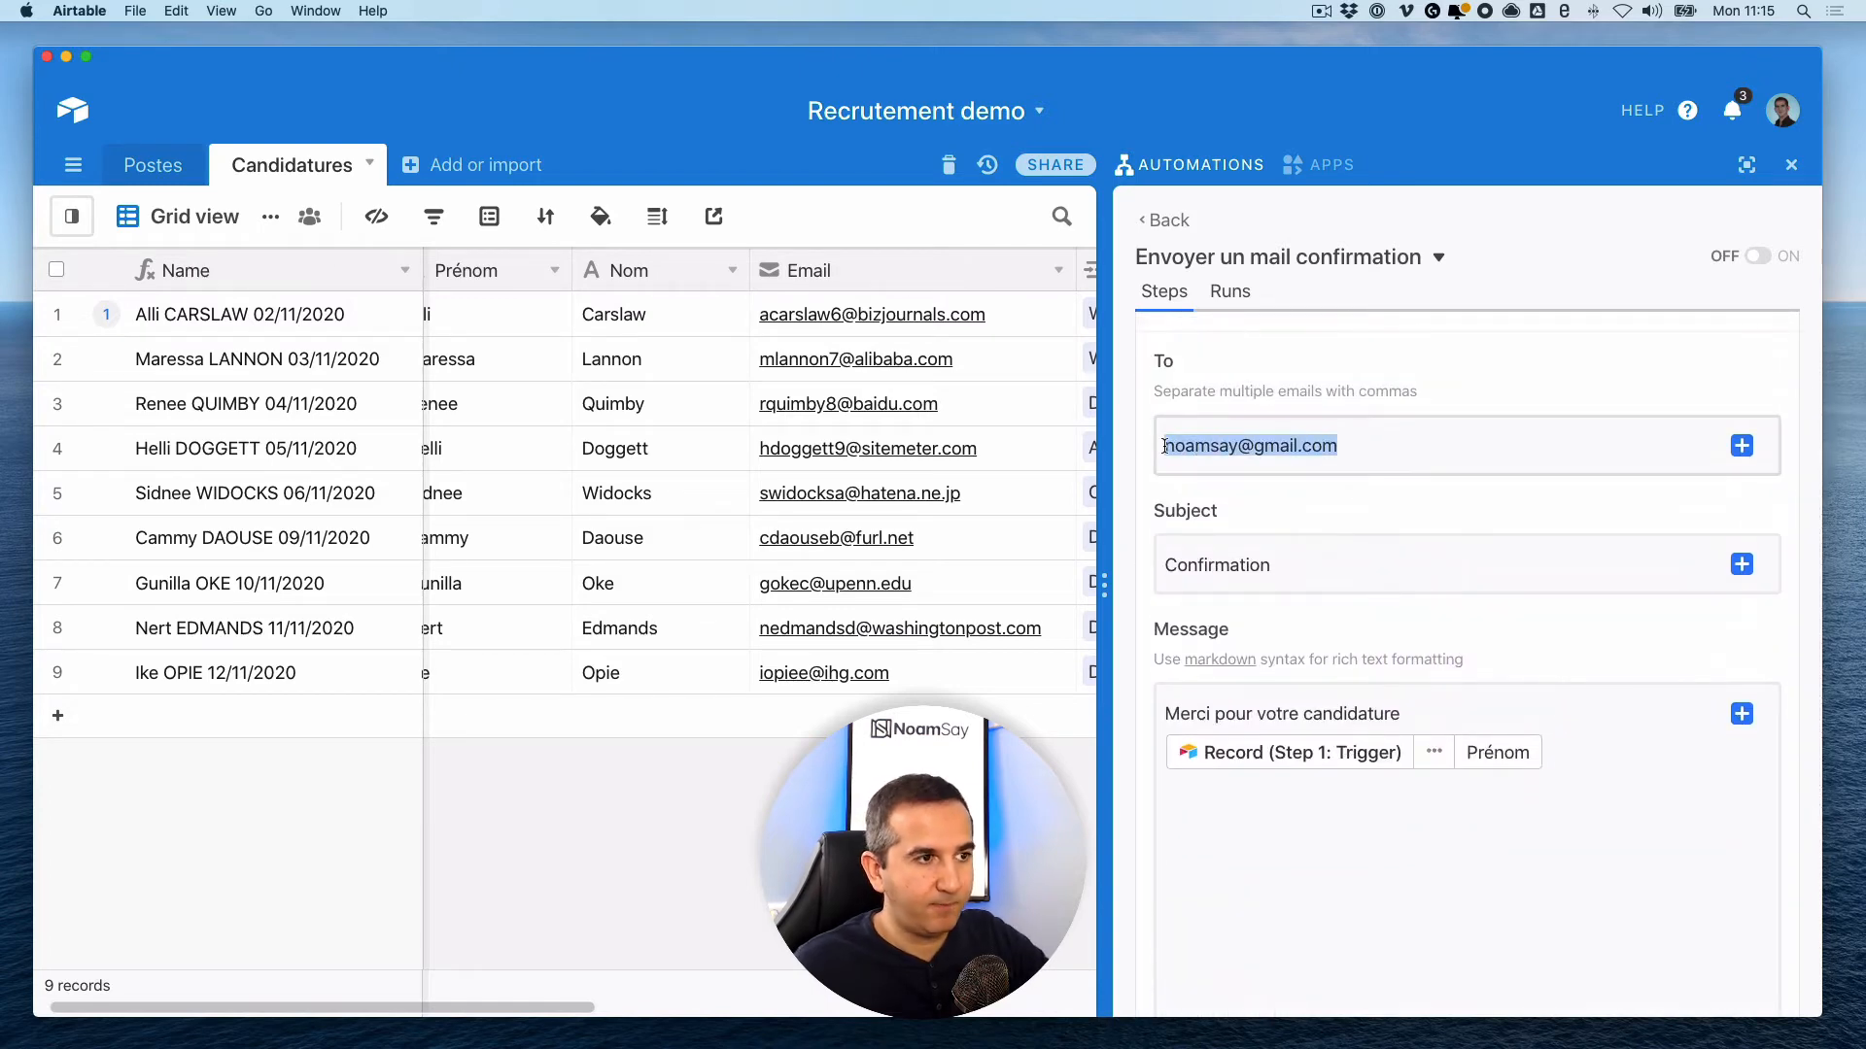
pyautogui.press('BackSpace')
# - Set the recipient to the triggering record's Email field and finish the email step
pyautogui.click(1742, 446)
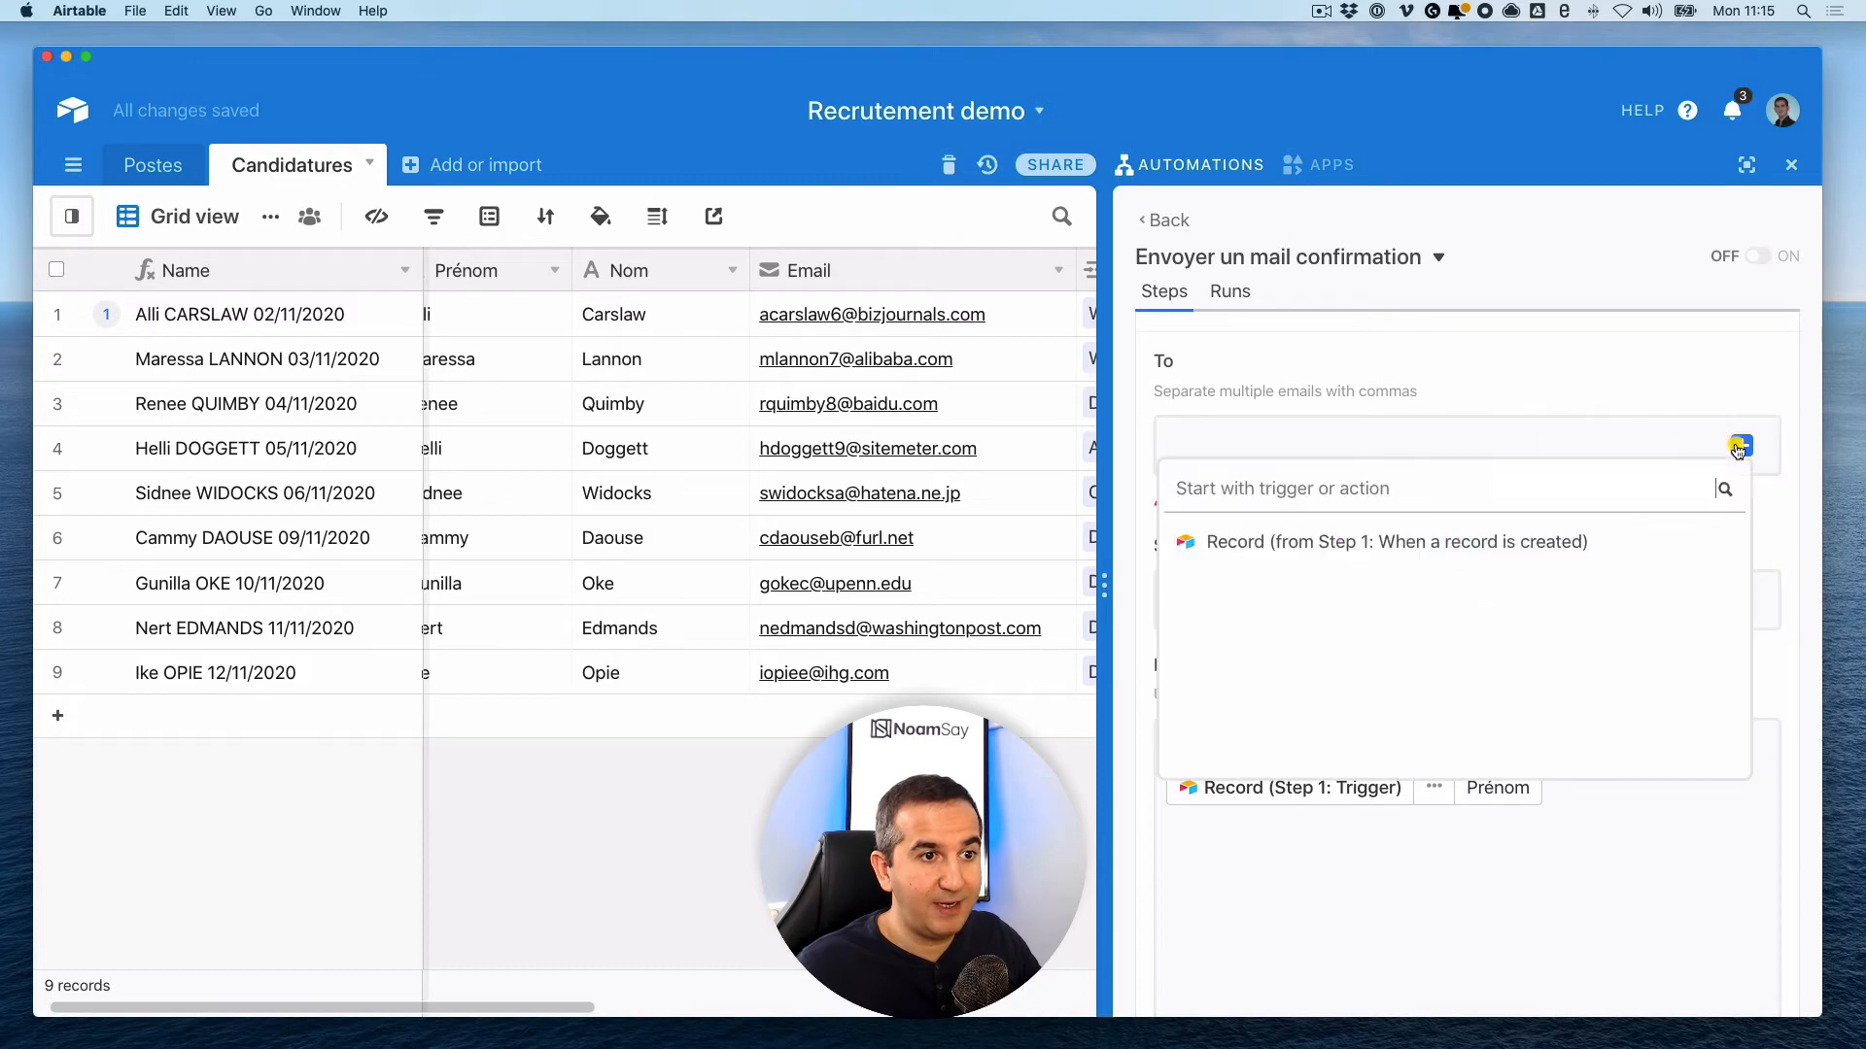
pyautogui.click(1696, 542)
pyautogui.scroll(-4, 1497, 642)
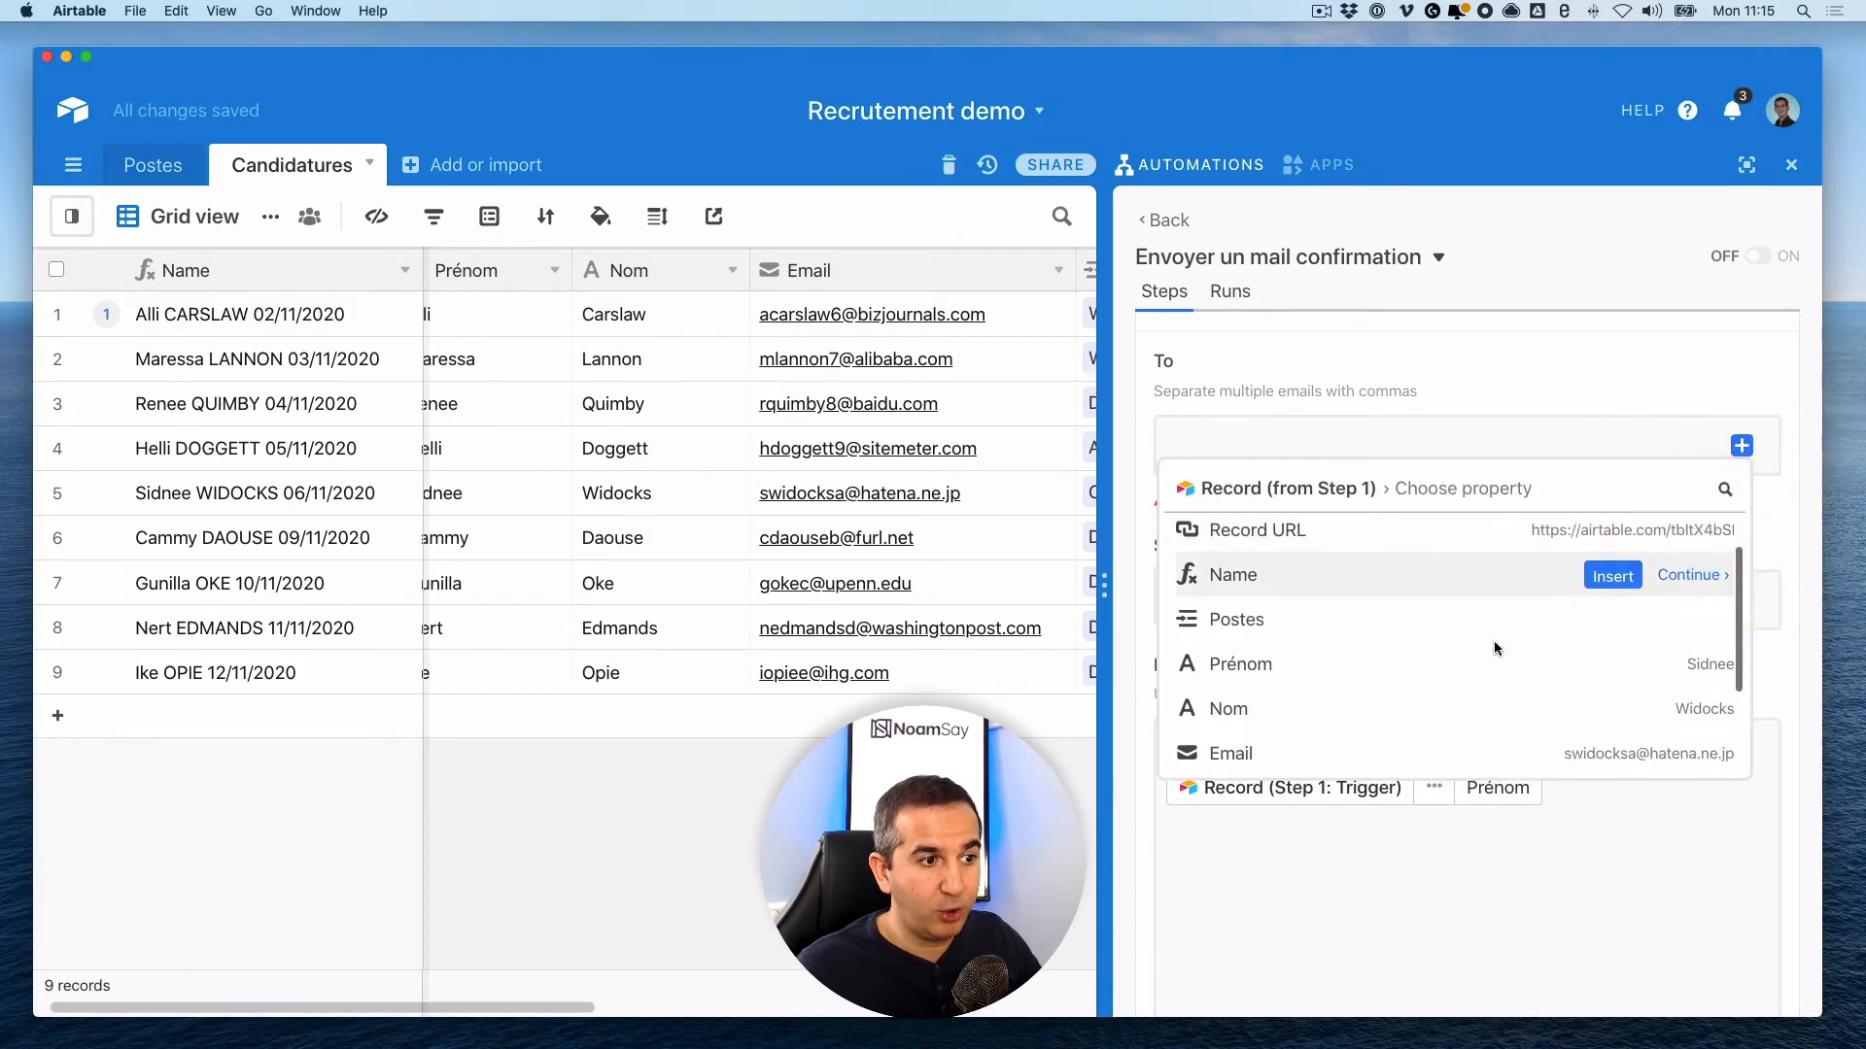
pyautogui.click(1601, 642)
pyautogui.scroll(-10, 1608, 643)
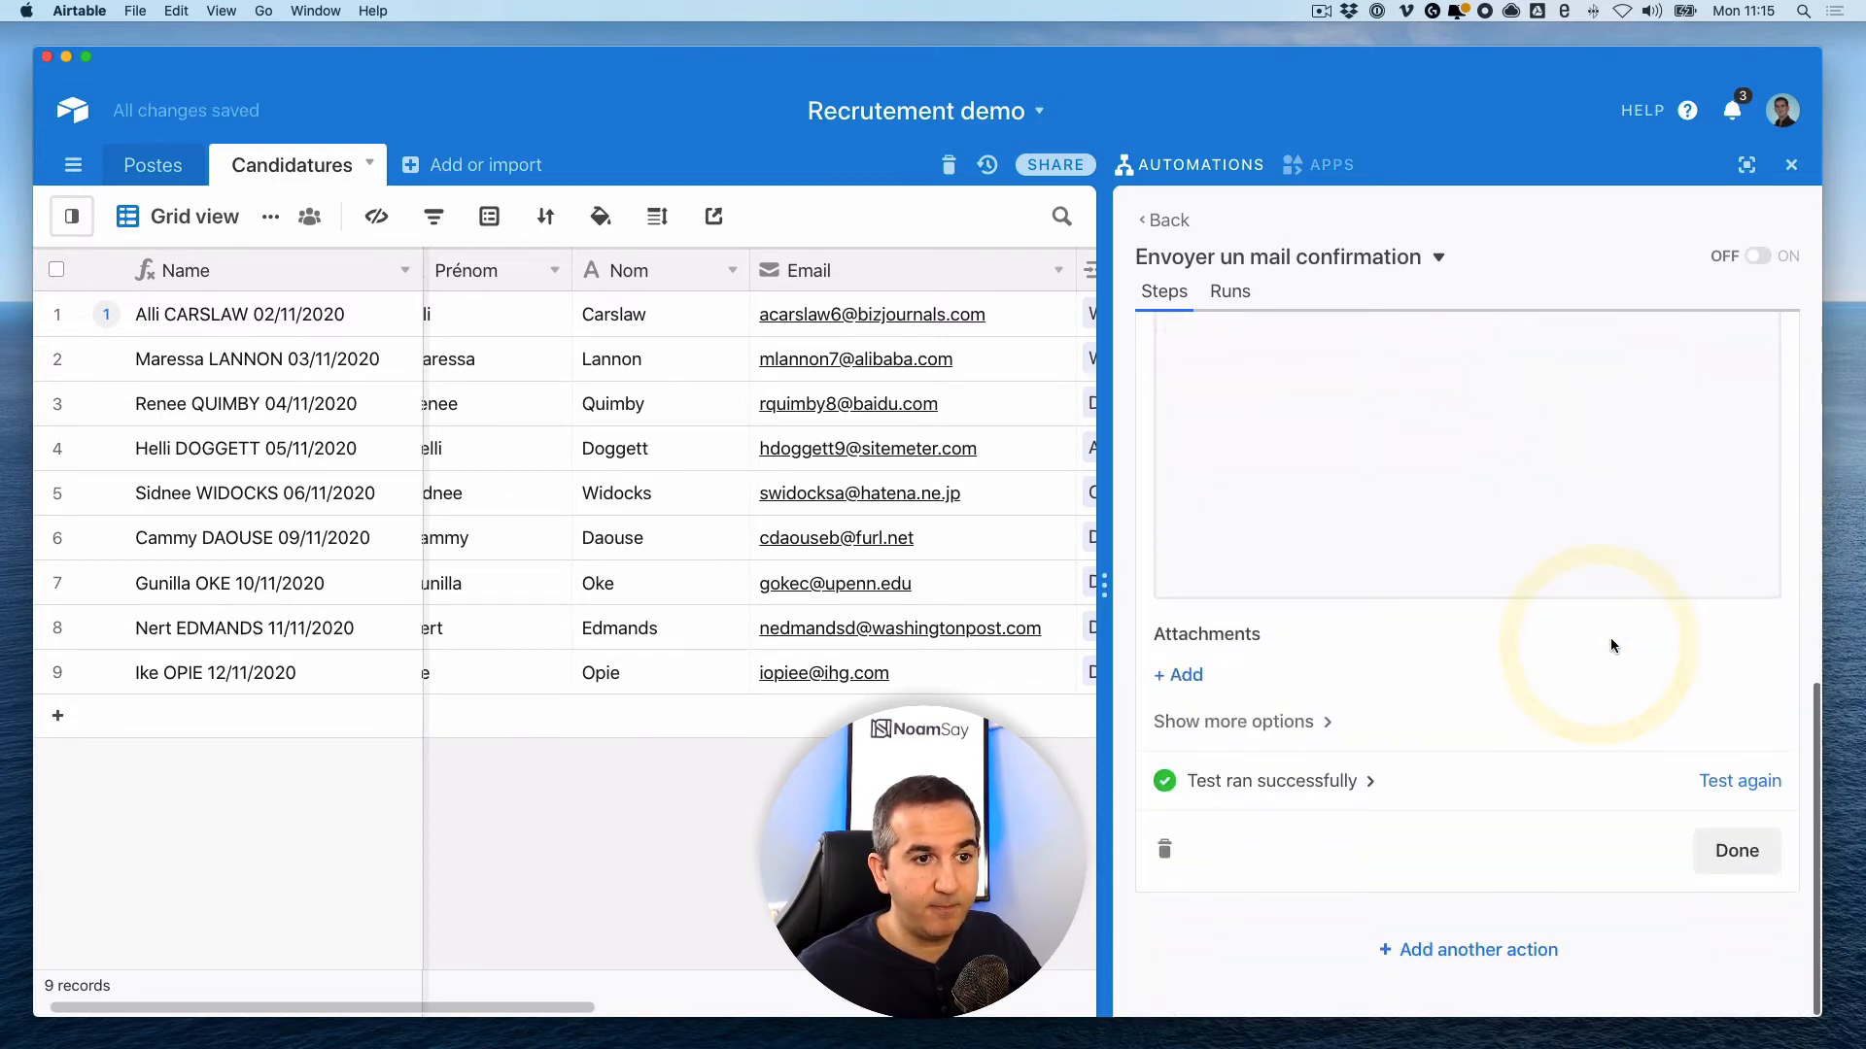
pyautogui.click(1735, 849)
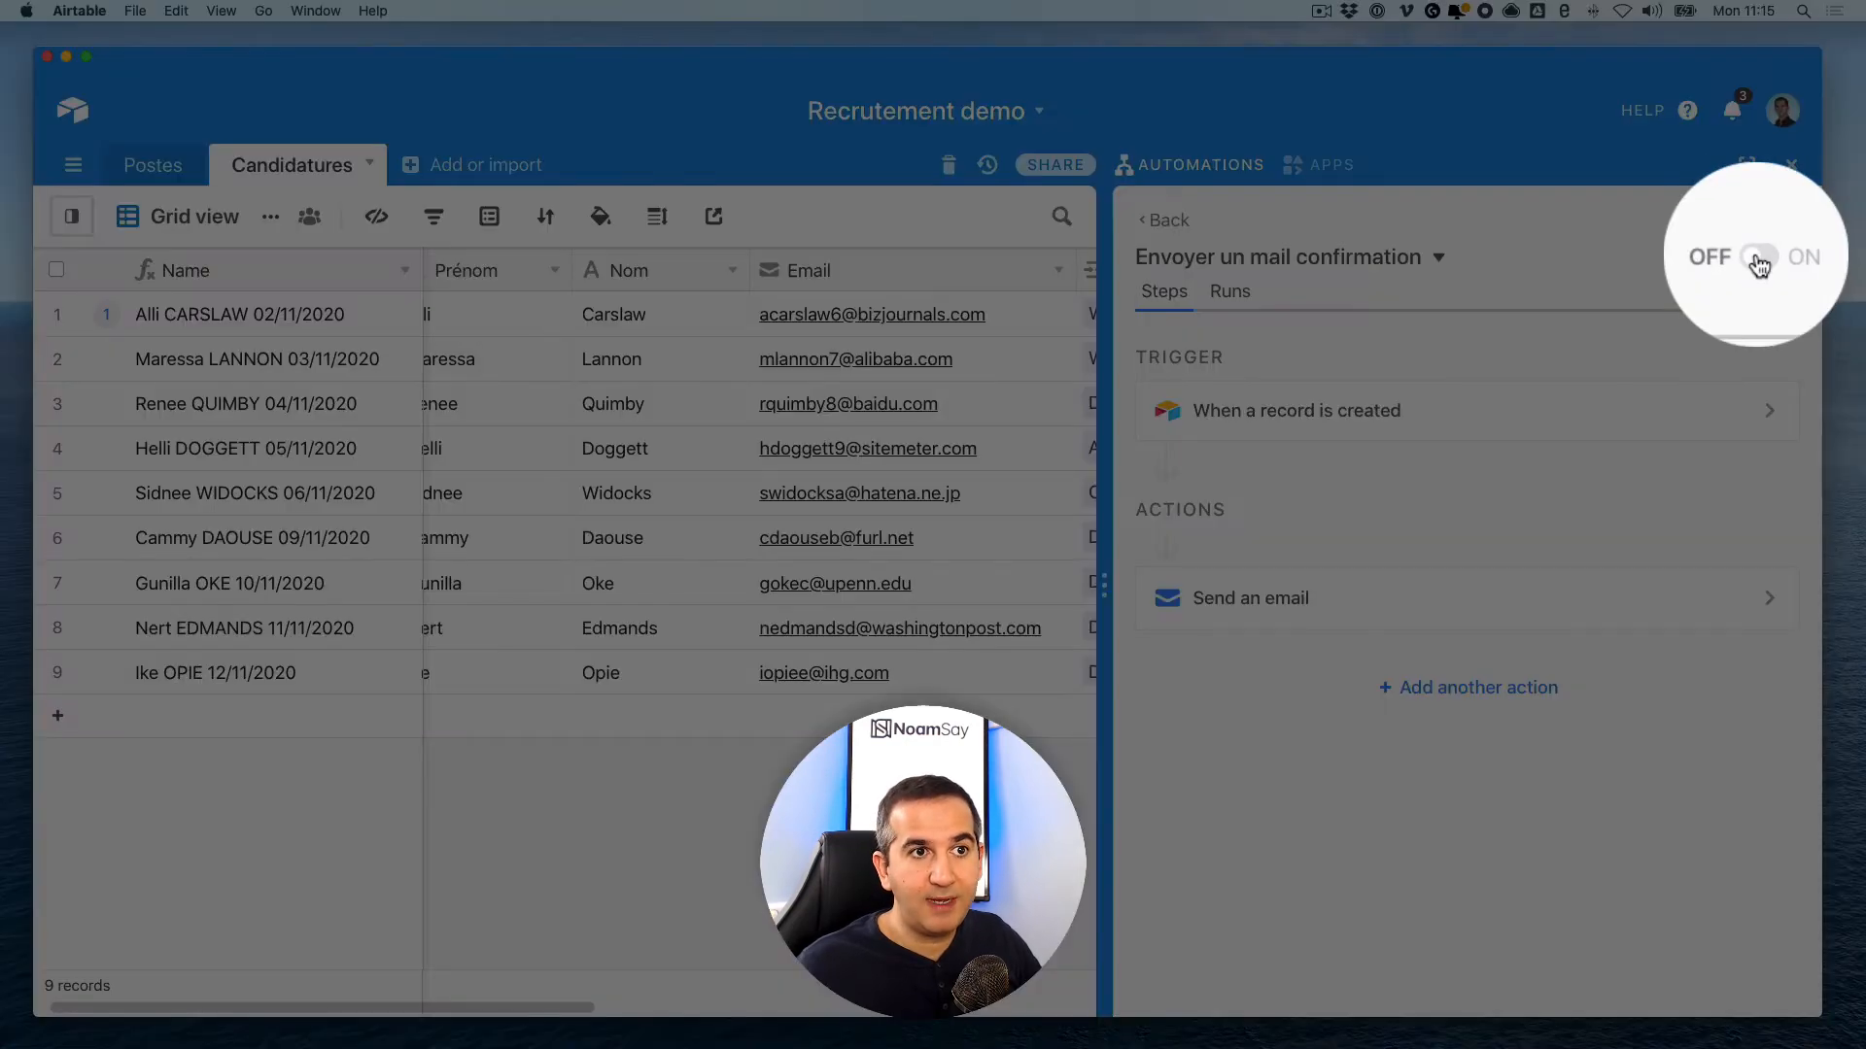
# - Switch the 'Envoyer un mail confirmation' automation ON and scroll right across the grid's columns
pyautogui.click(1758, 258)
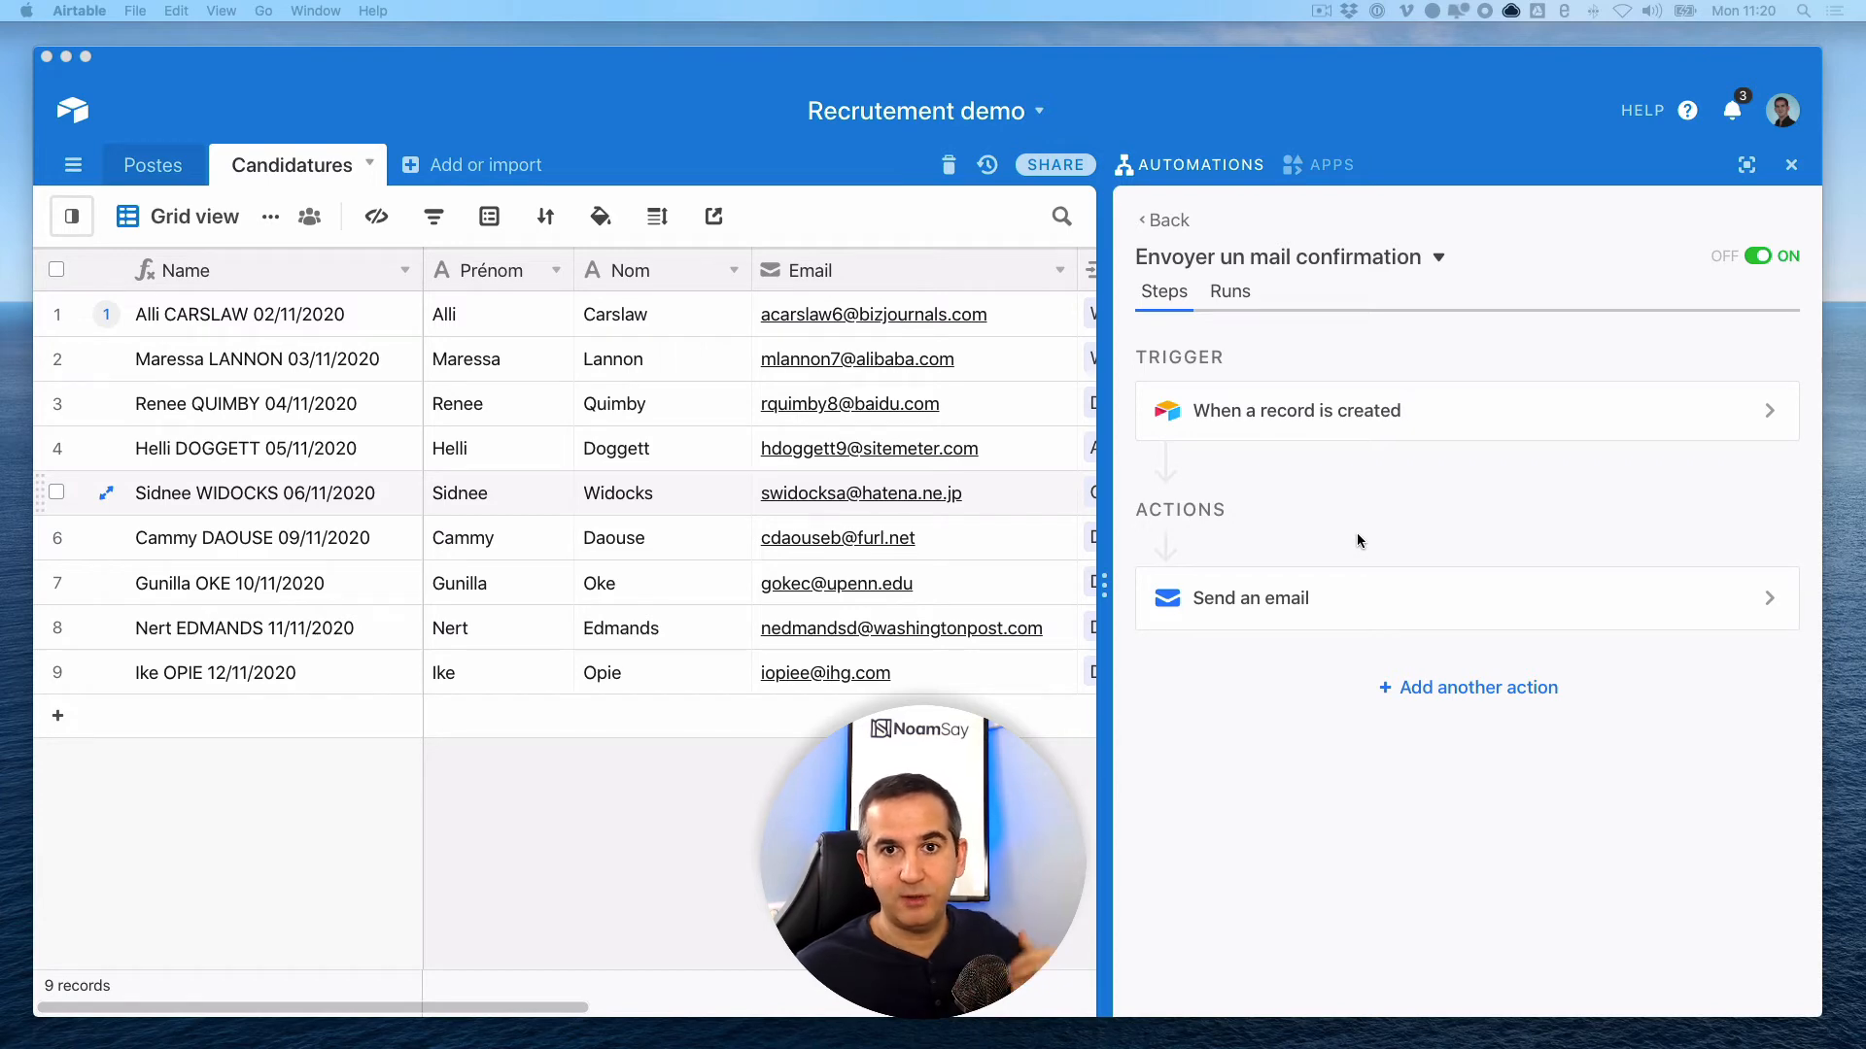
pyautogui.click(1216, 798)
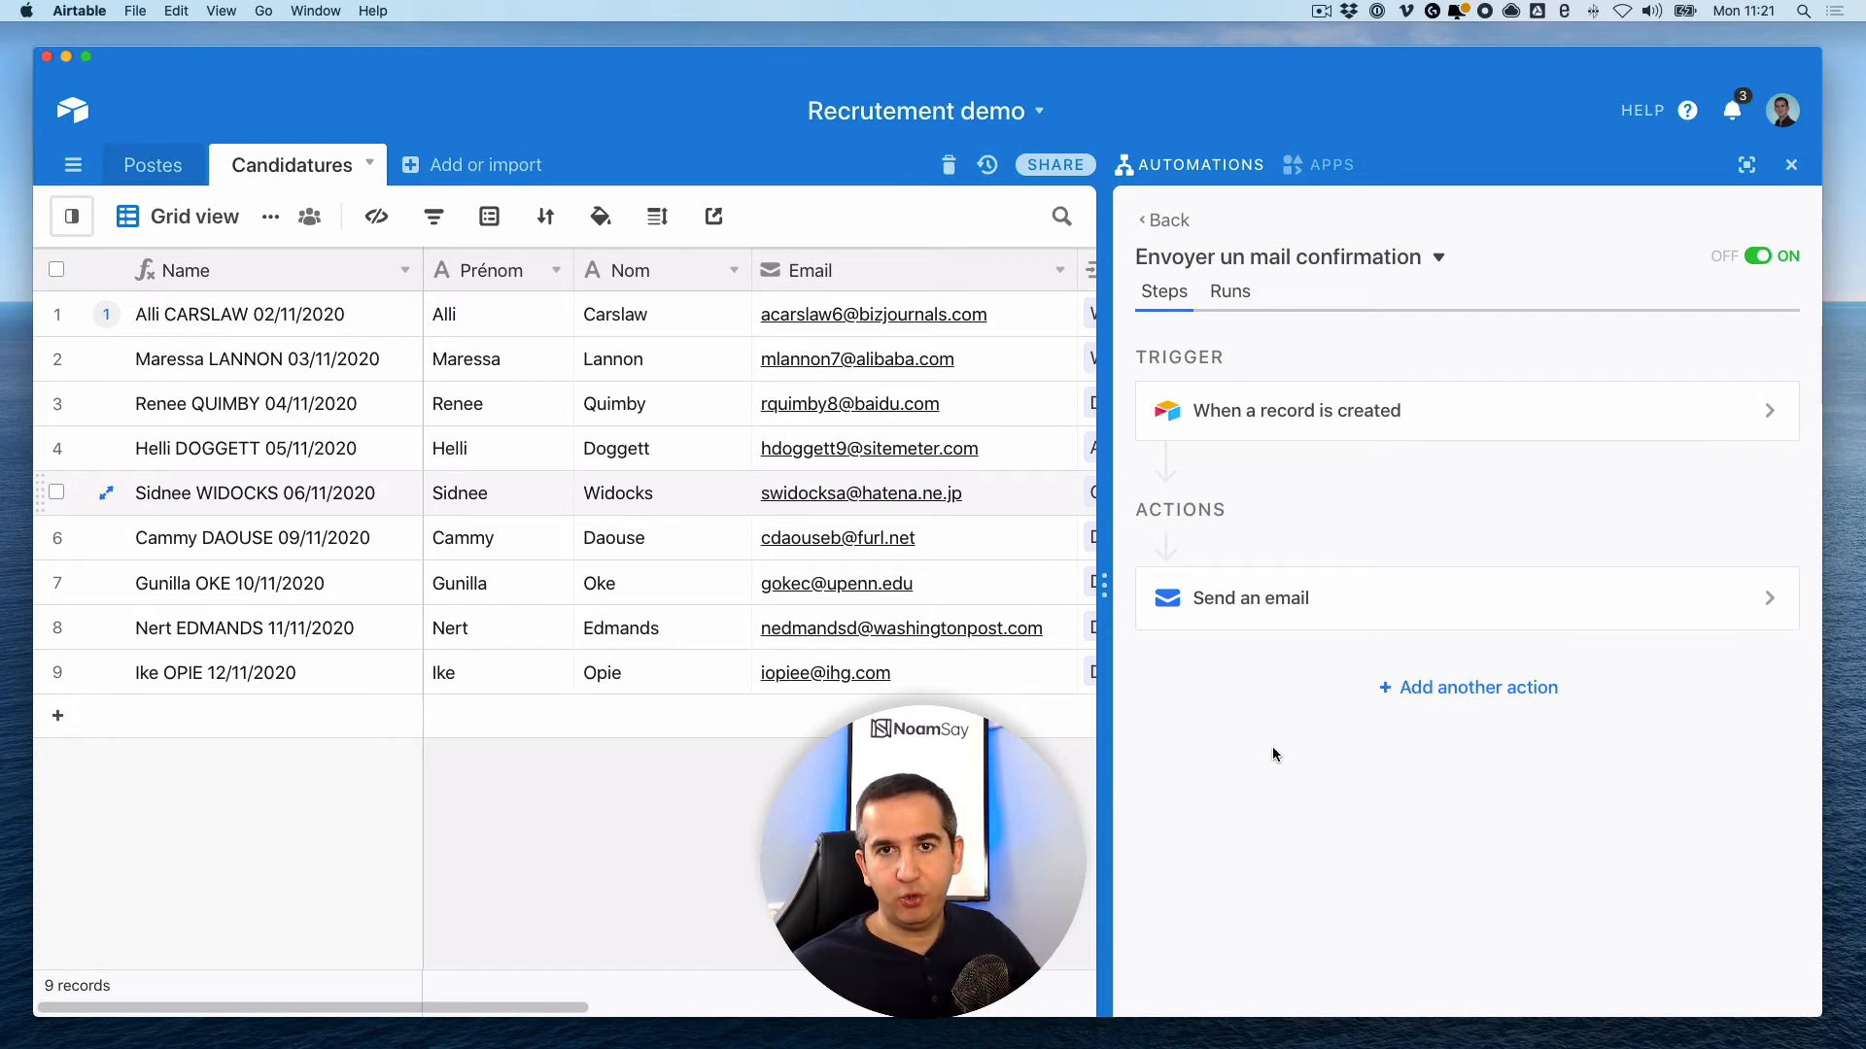
pyautogui.hscroll(4, 833, 625)
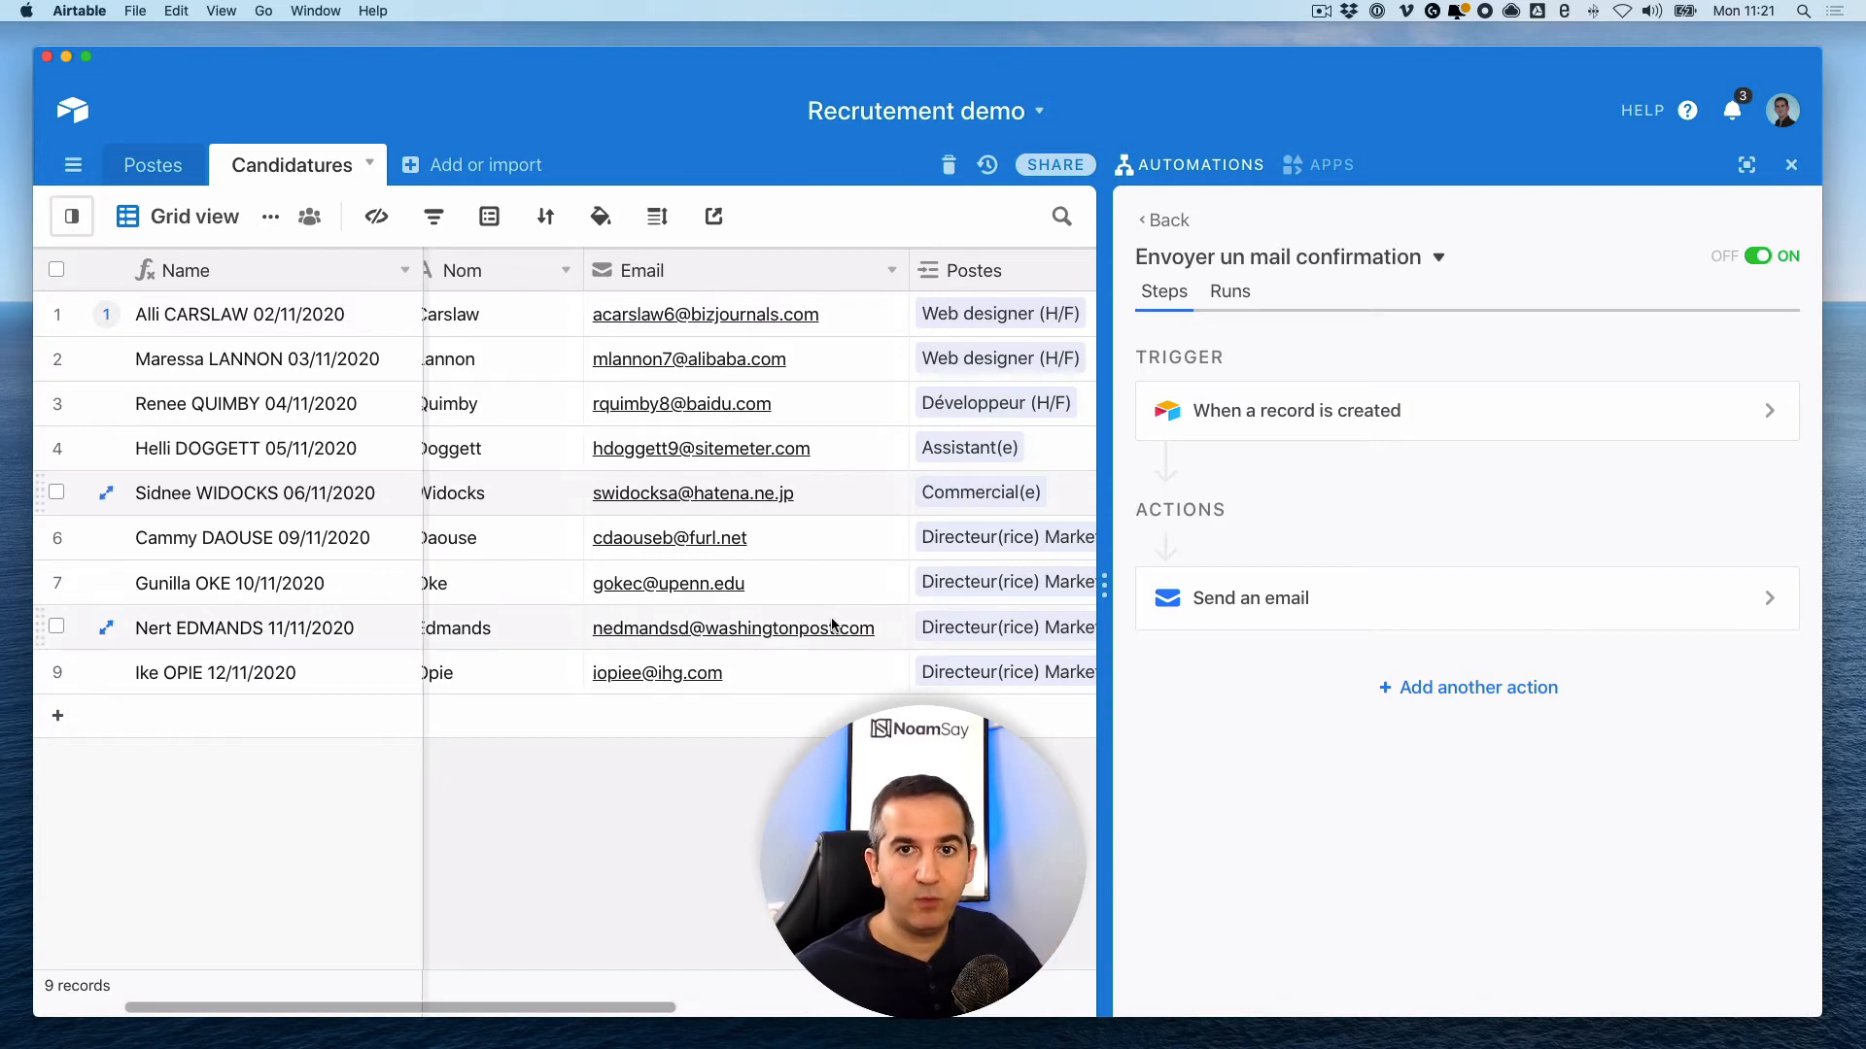
pyautogui.hscroll(6, 832, 625)
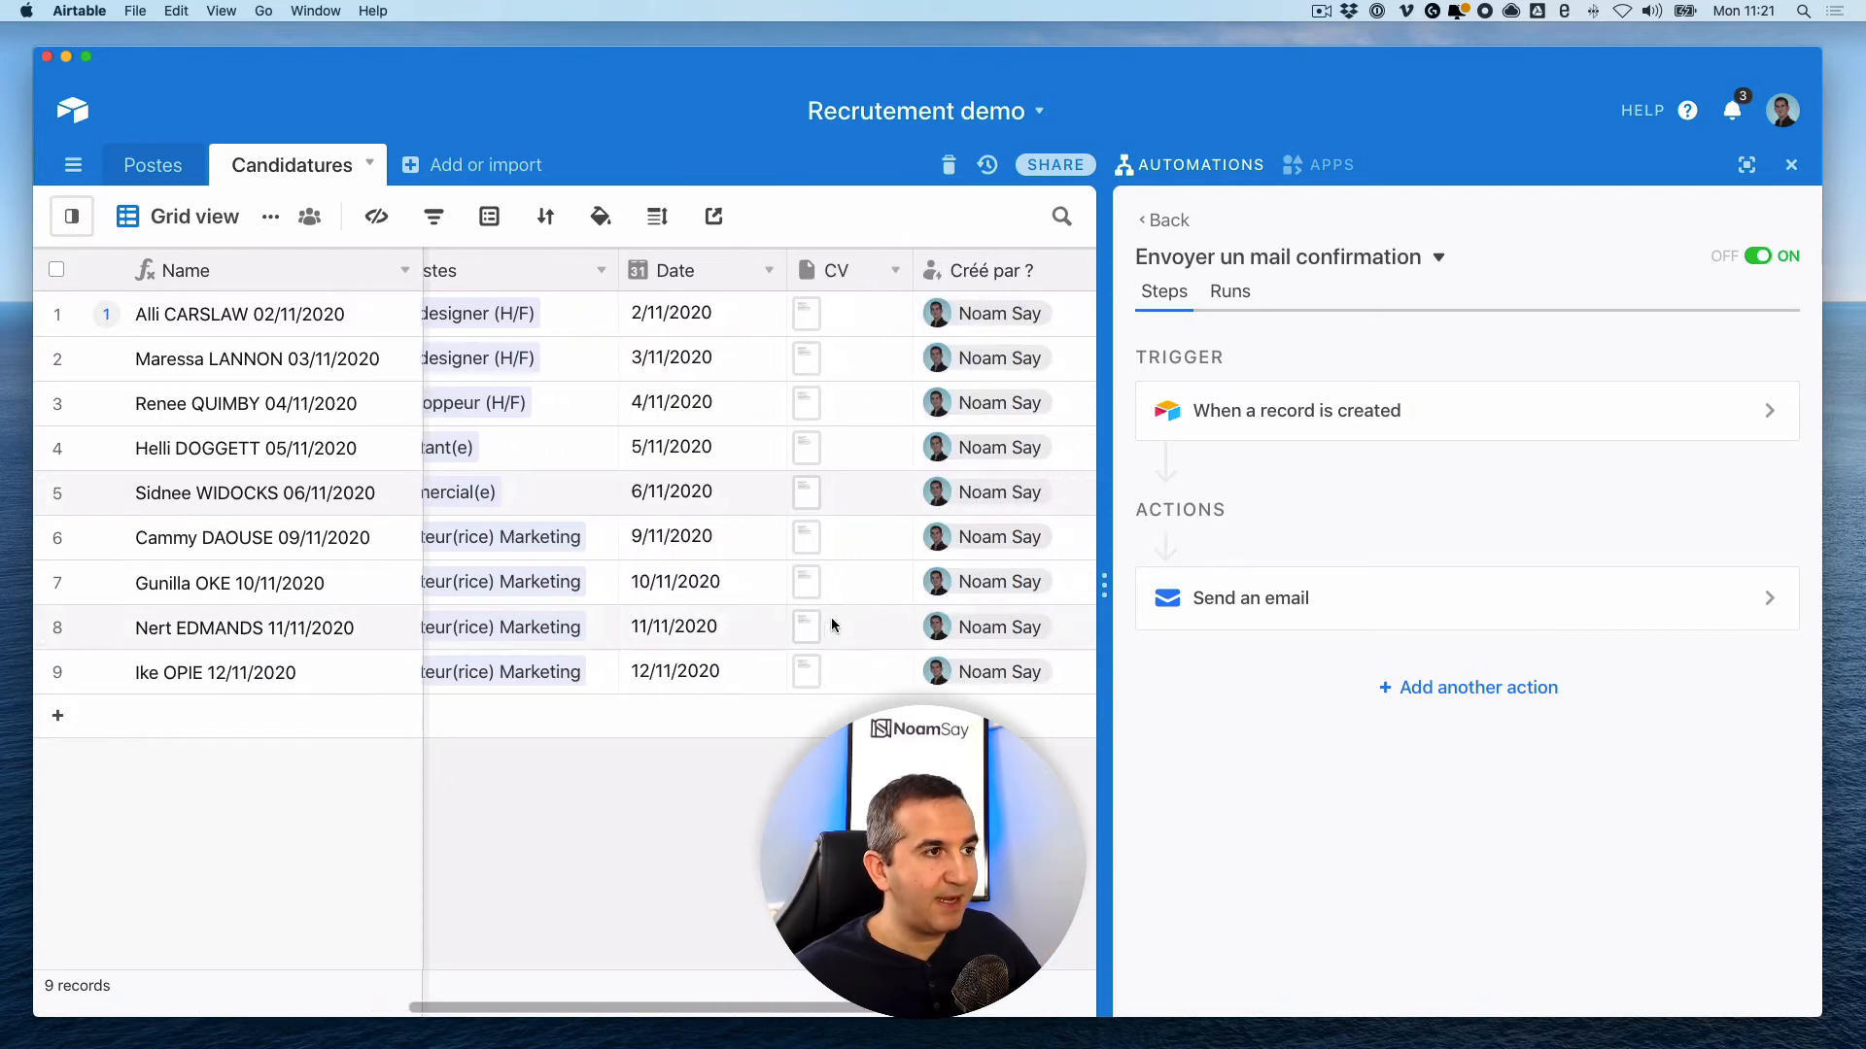
pyautogui.hscroll(1, 831, 624)
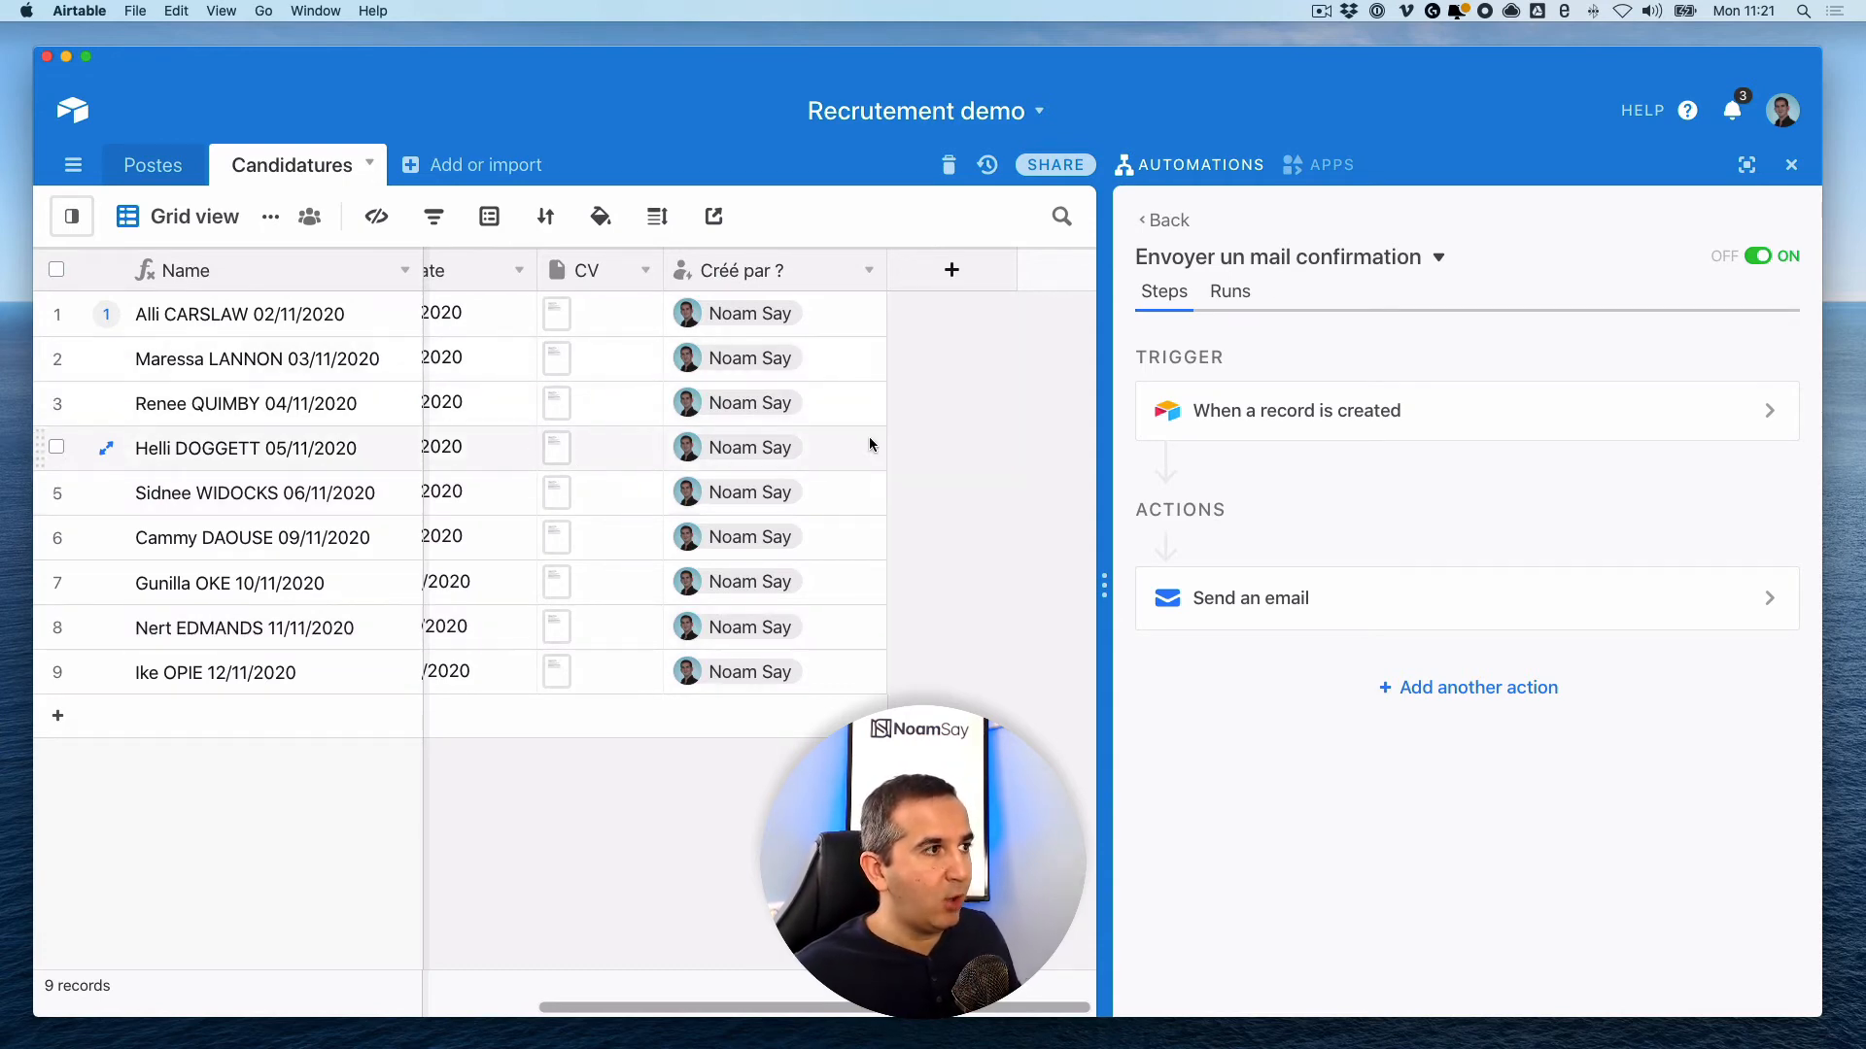
# - Create a Checkbox field named 'Confirmation envoyée ?' in the Candidatures grid
pyautogui.hscroll(1, 872, 436)
pyautogui.click(948, 271)
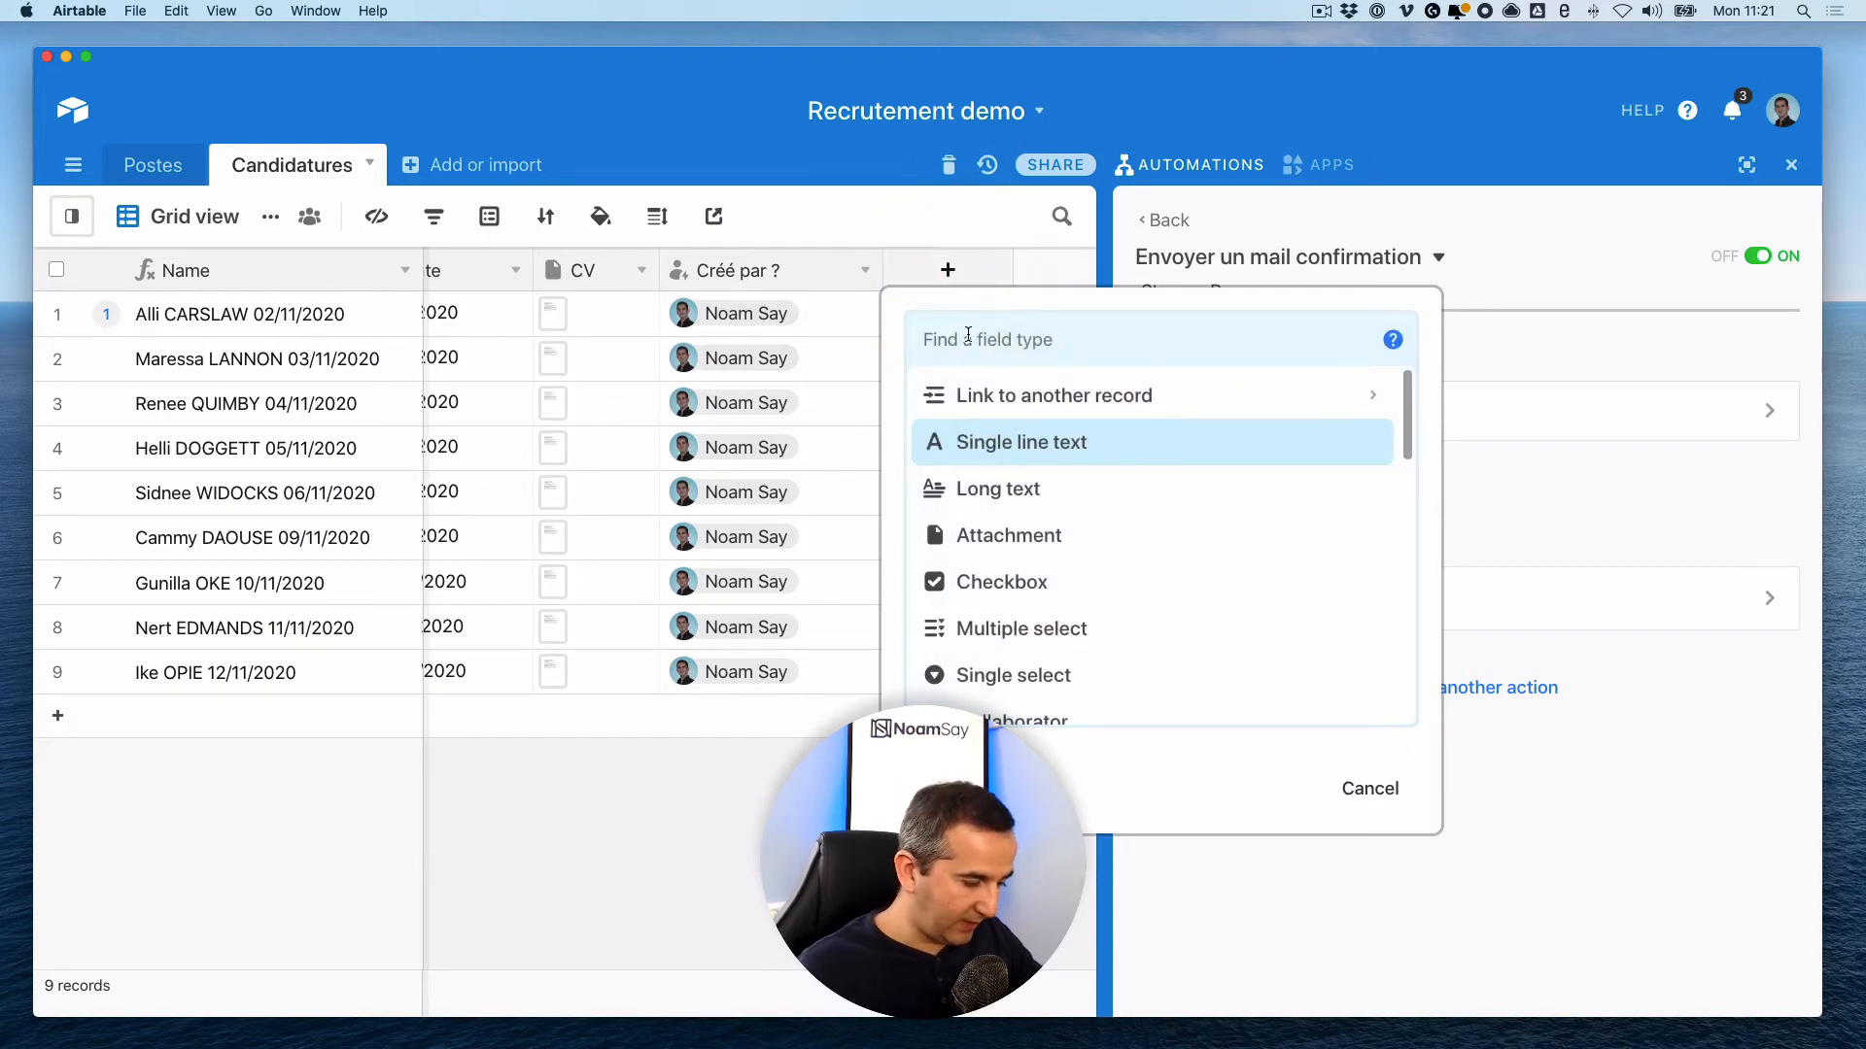
pyautogui.write('ch')
pyautogui.click(984, 395)
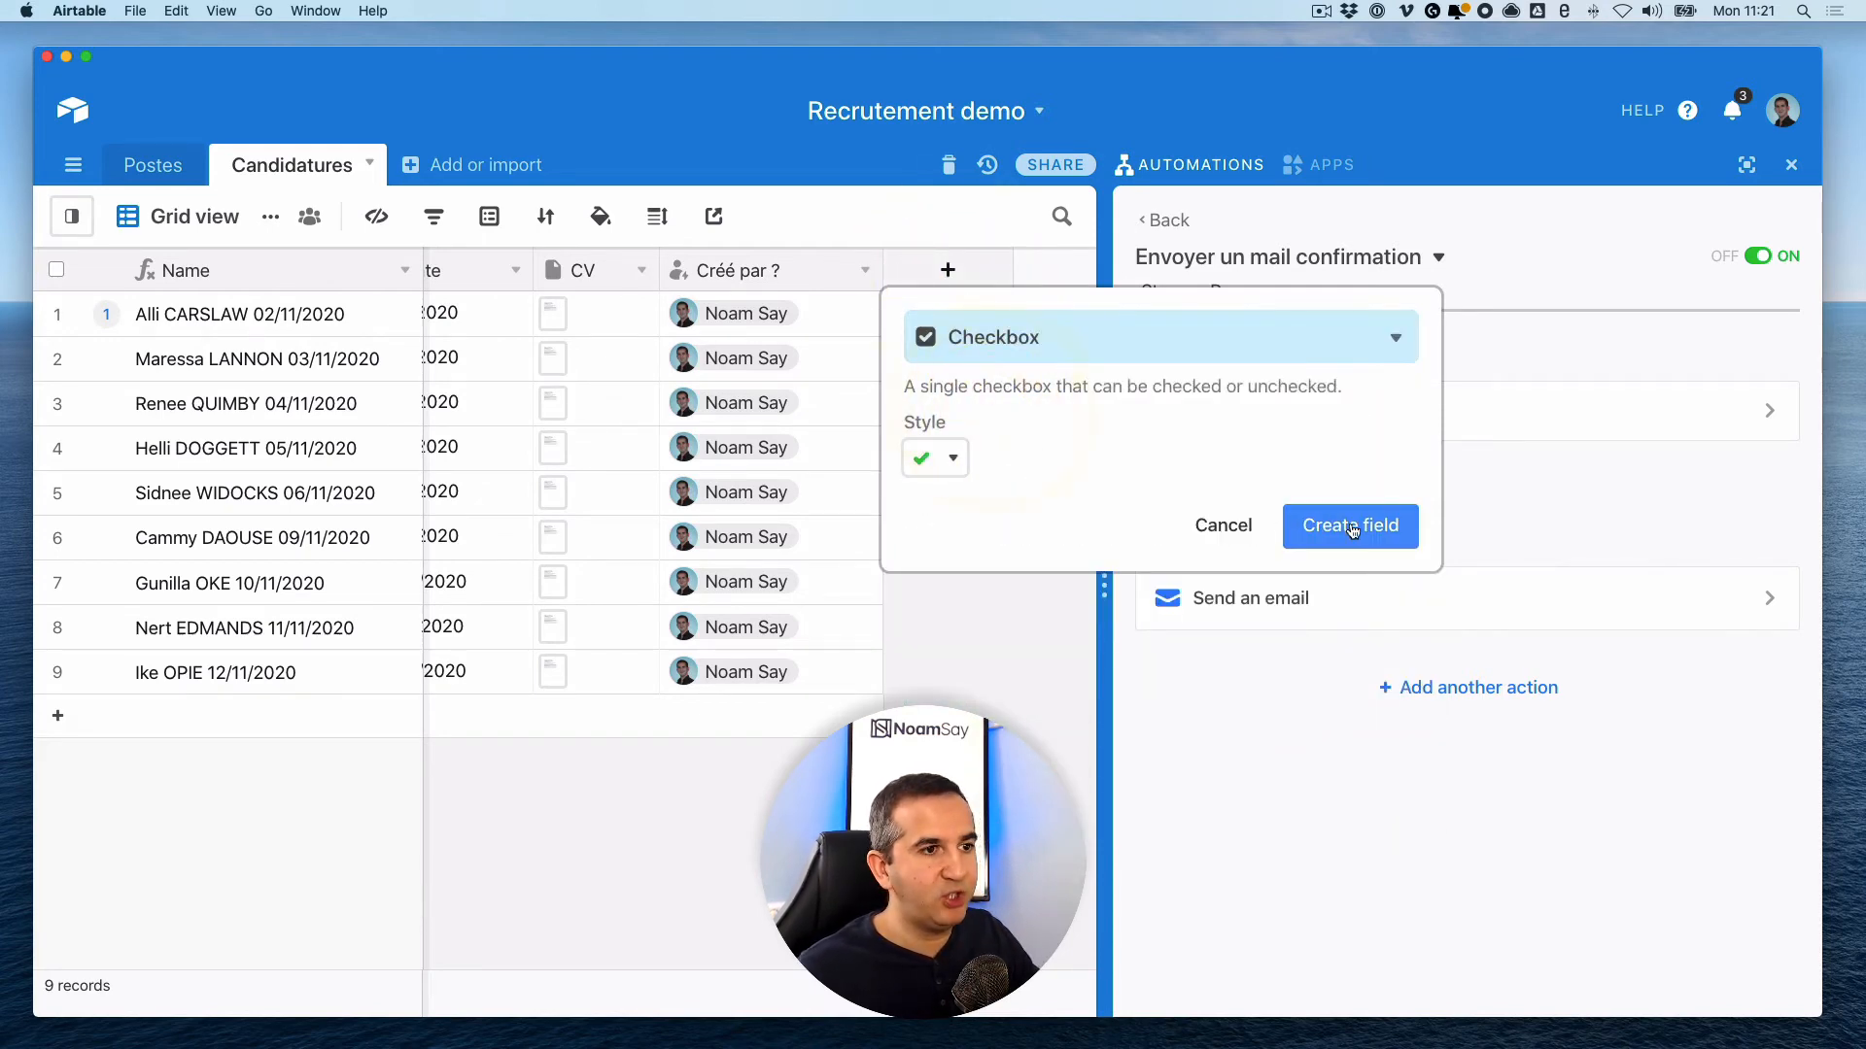
pyautogui.click(1345, 524)
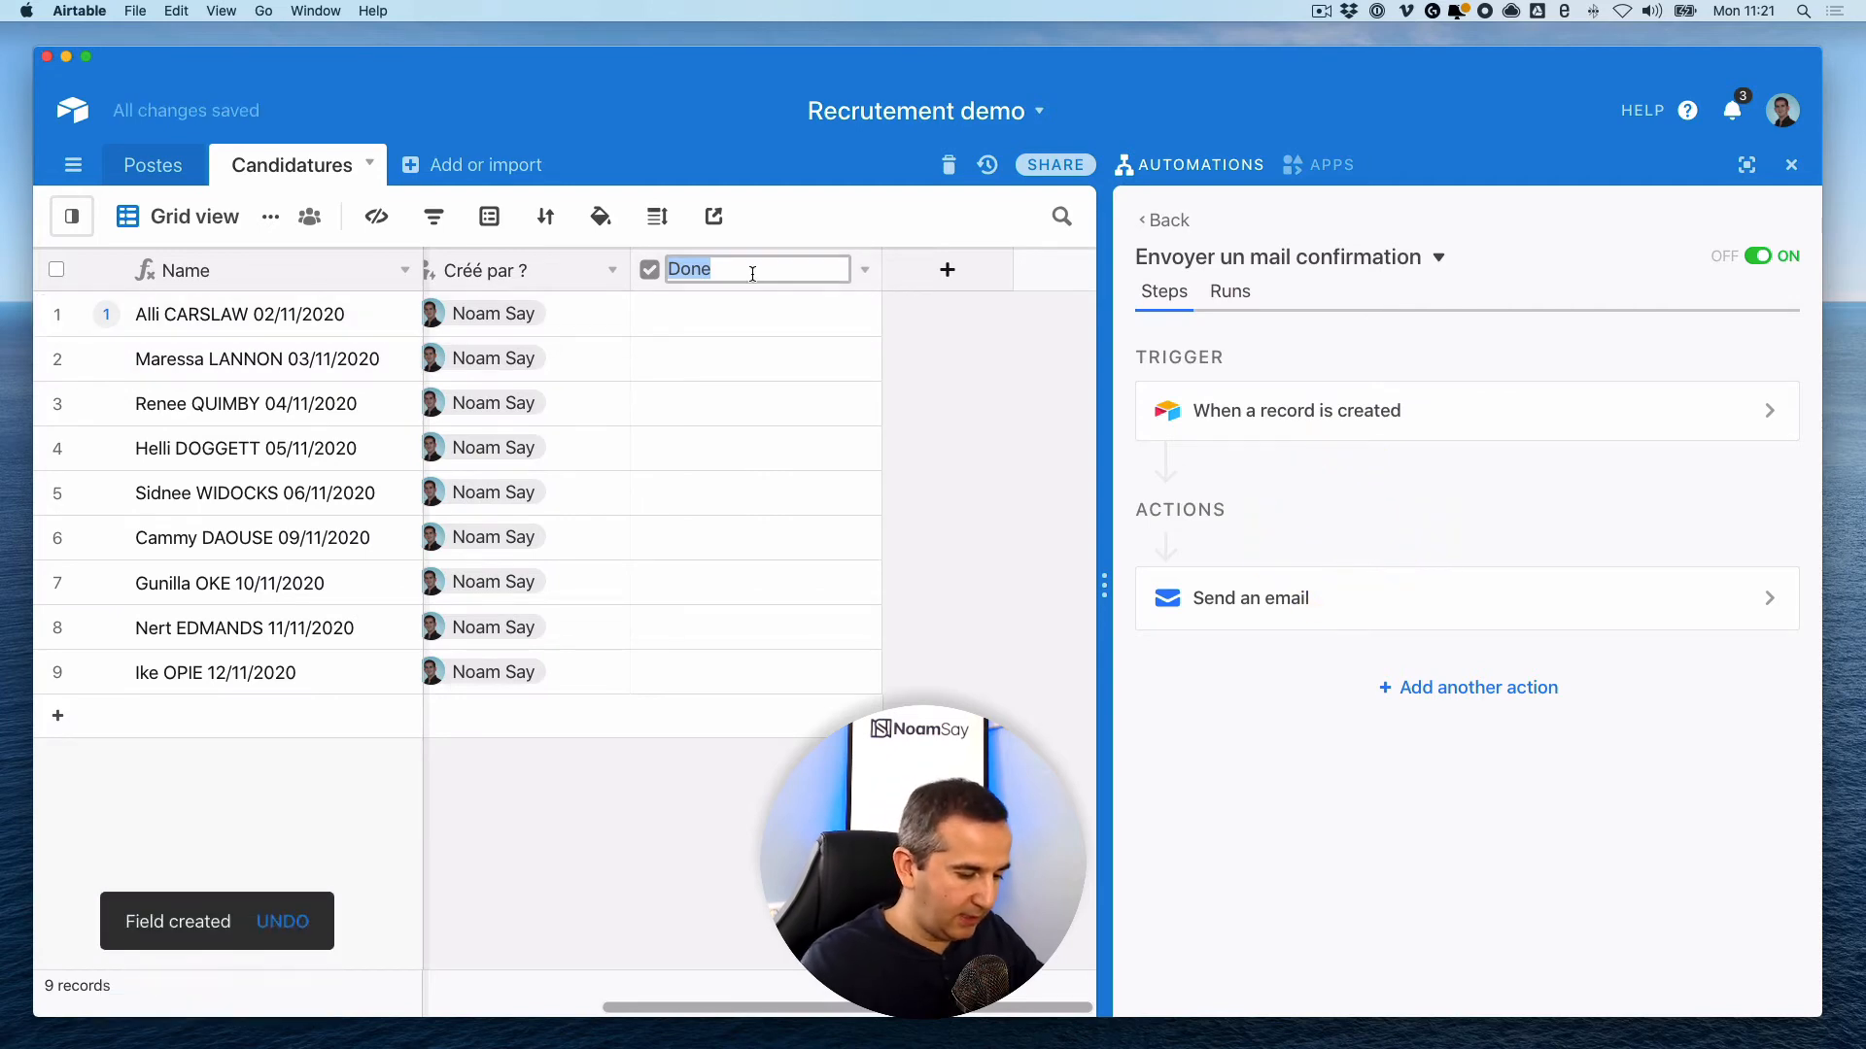
pyautogui.write('Mail')
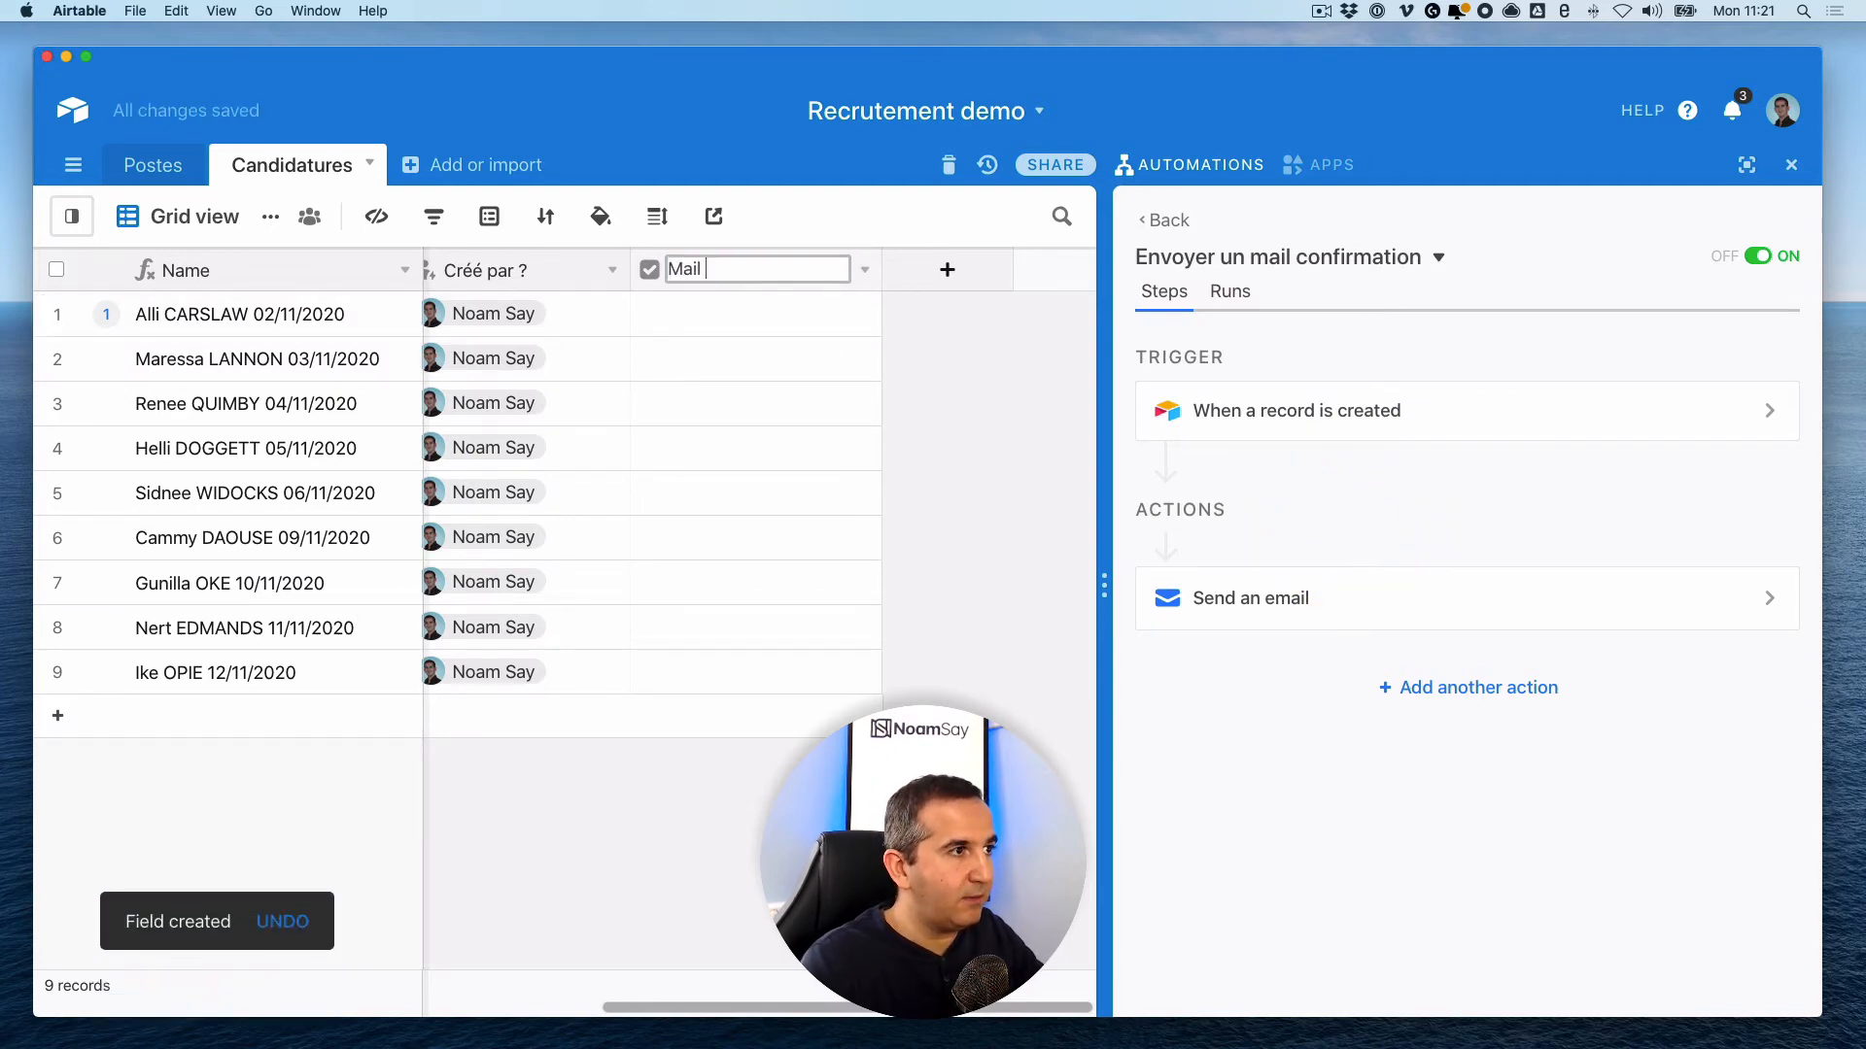
pyautogui.press('BackSpace')
pyautogui.press('BackSpace')
pyautogui.press('BackSpace')
pyautogui.press('BackSpace')
pyautogui.write('Conf')
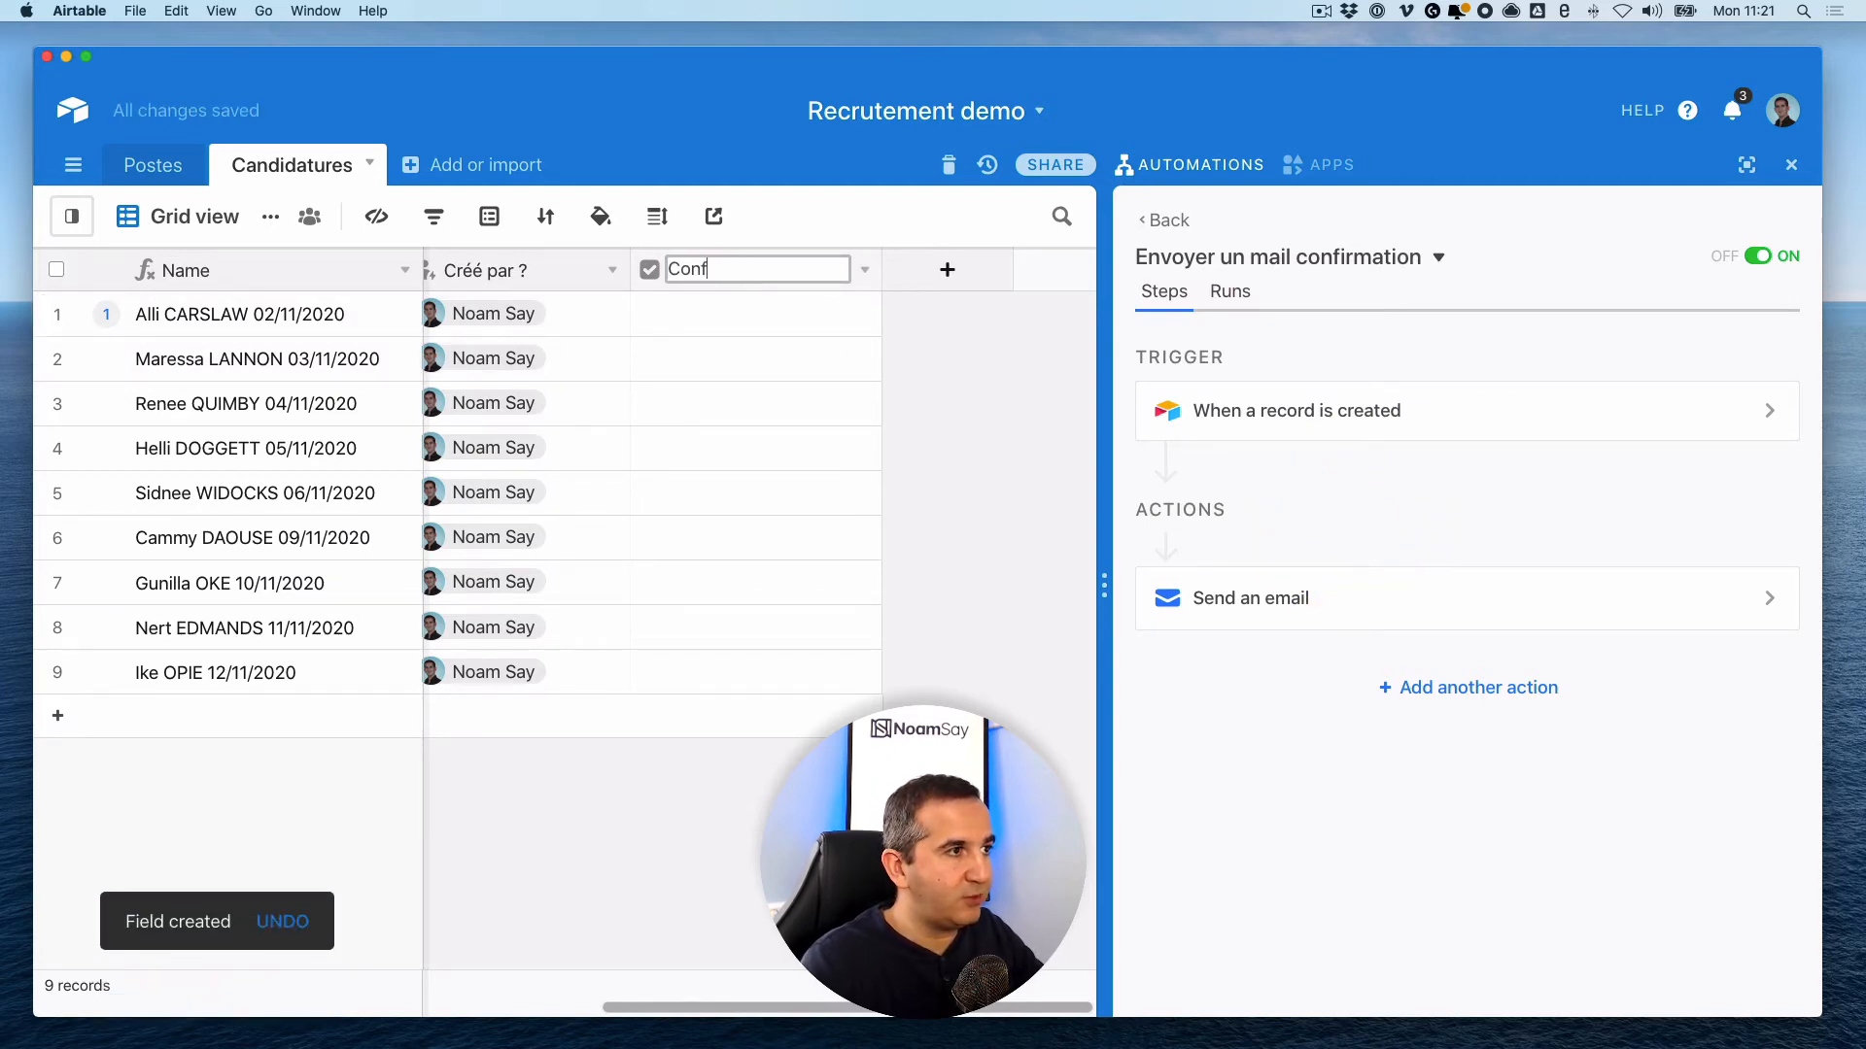
pyautogui.write('irmation envo')
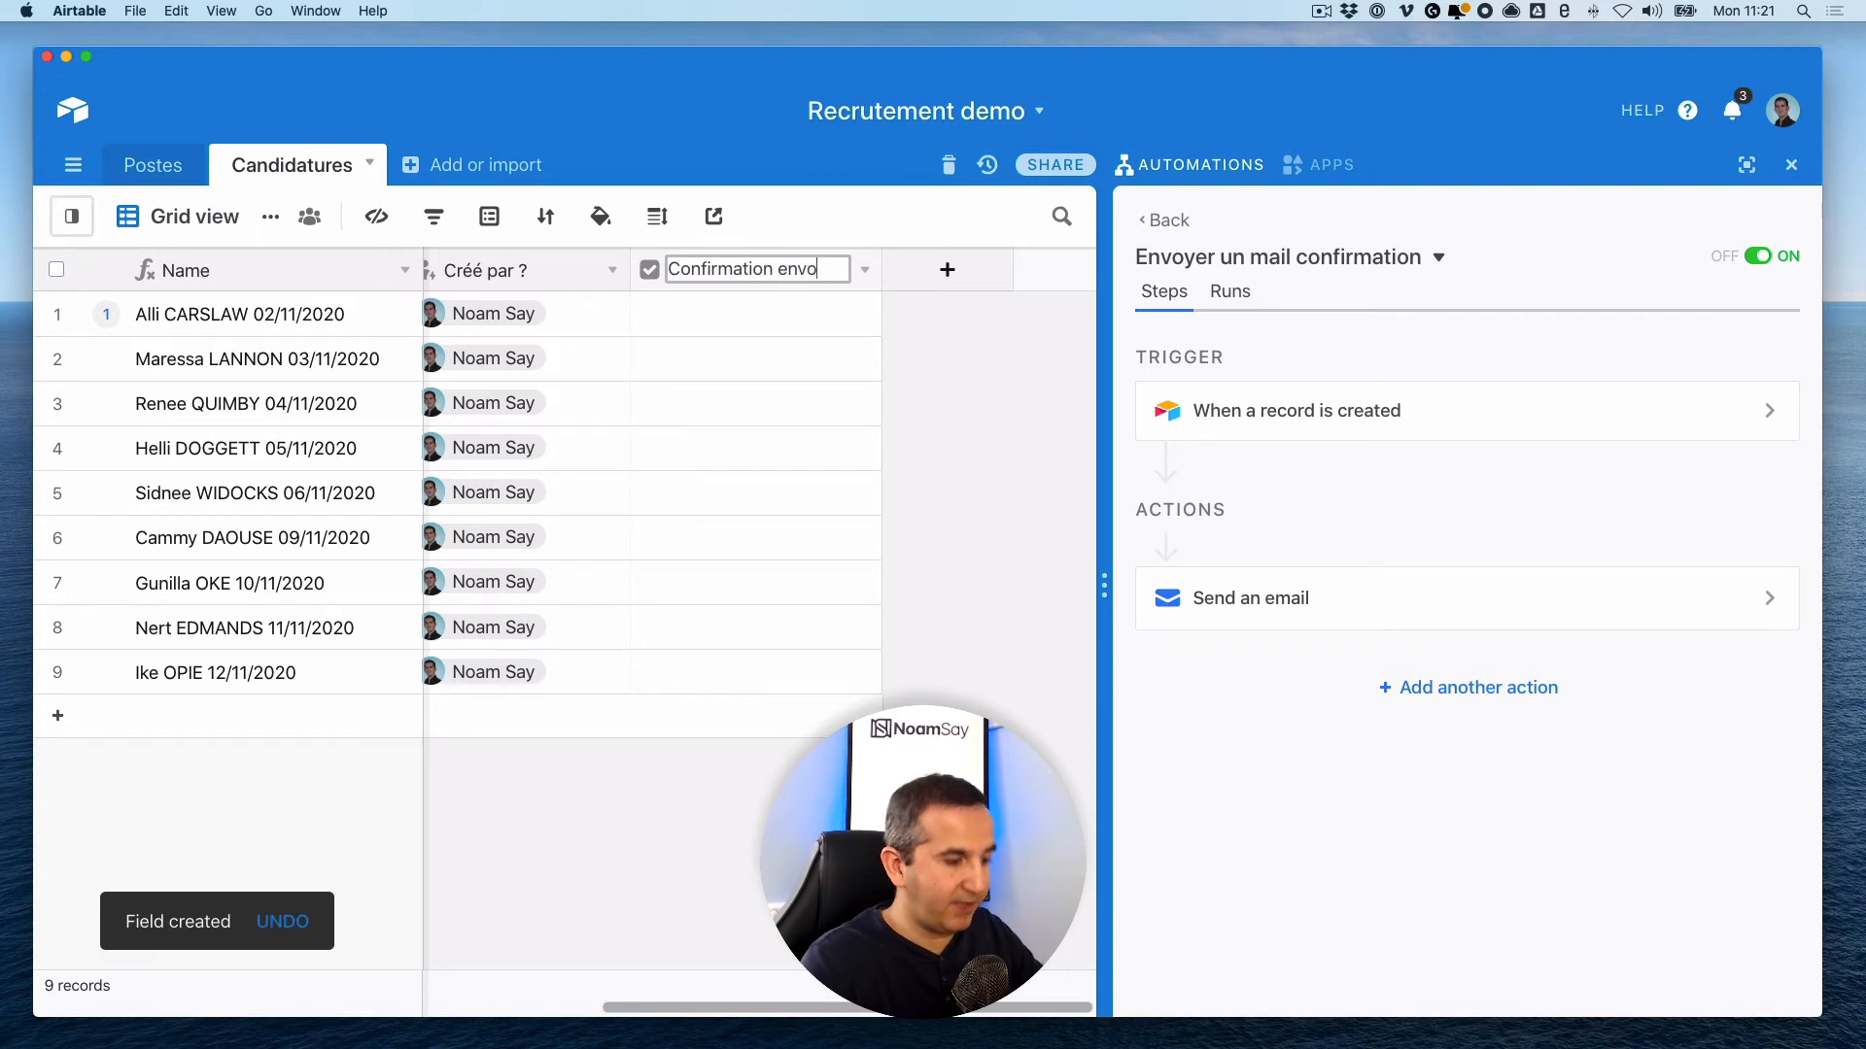
pyautogui.write('yée ?')
pyautogui.press('Return')
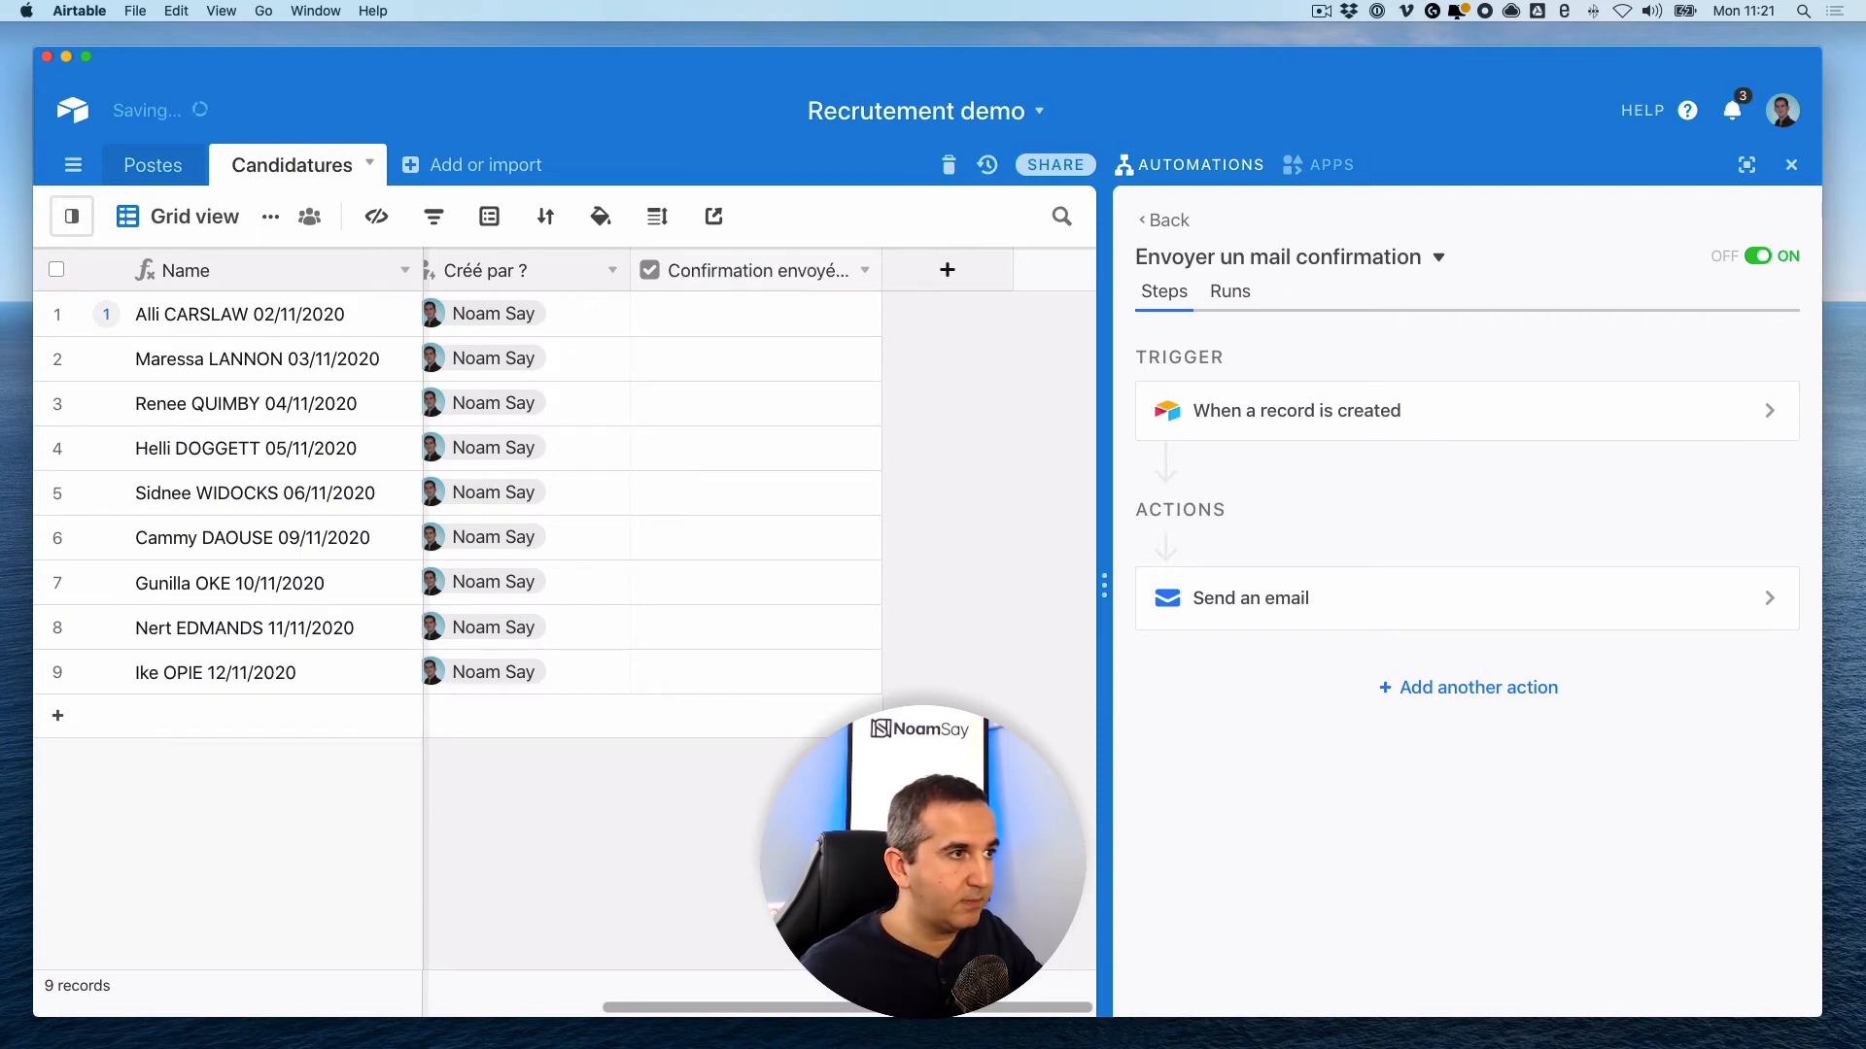
# - Resize the 'Confirmation envoyée ?' column, ticking and unticking row 9's box as a test
pyautogui.moveTo(881, 270); pyautogui.dragTo(921, 270)
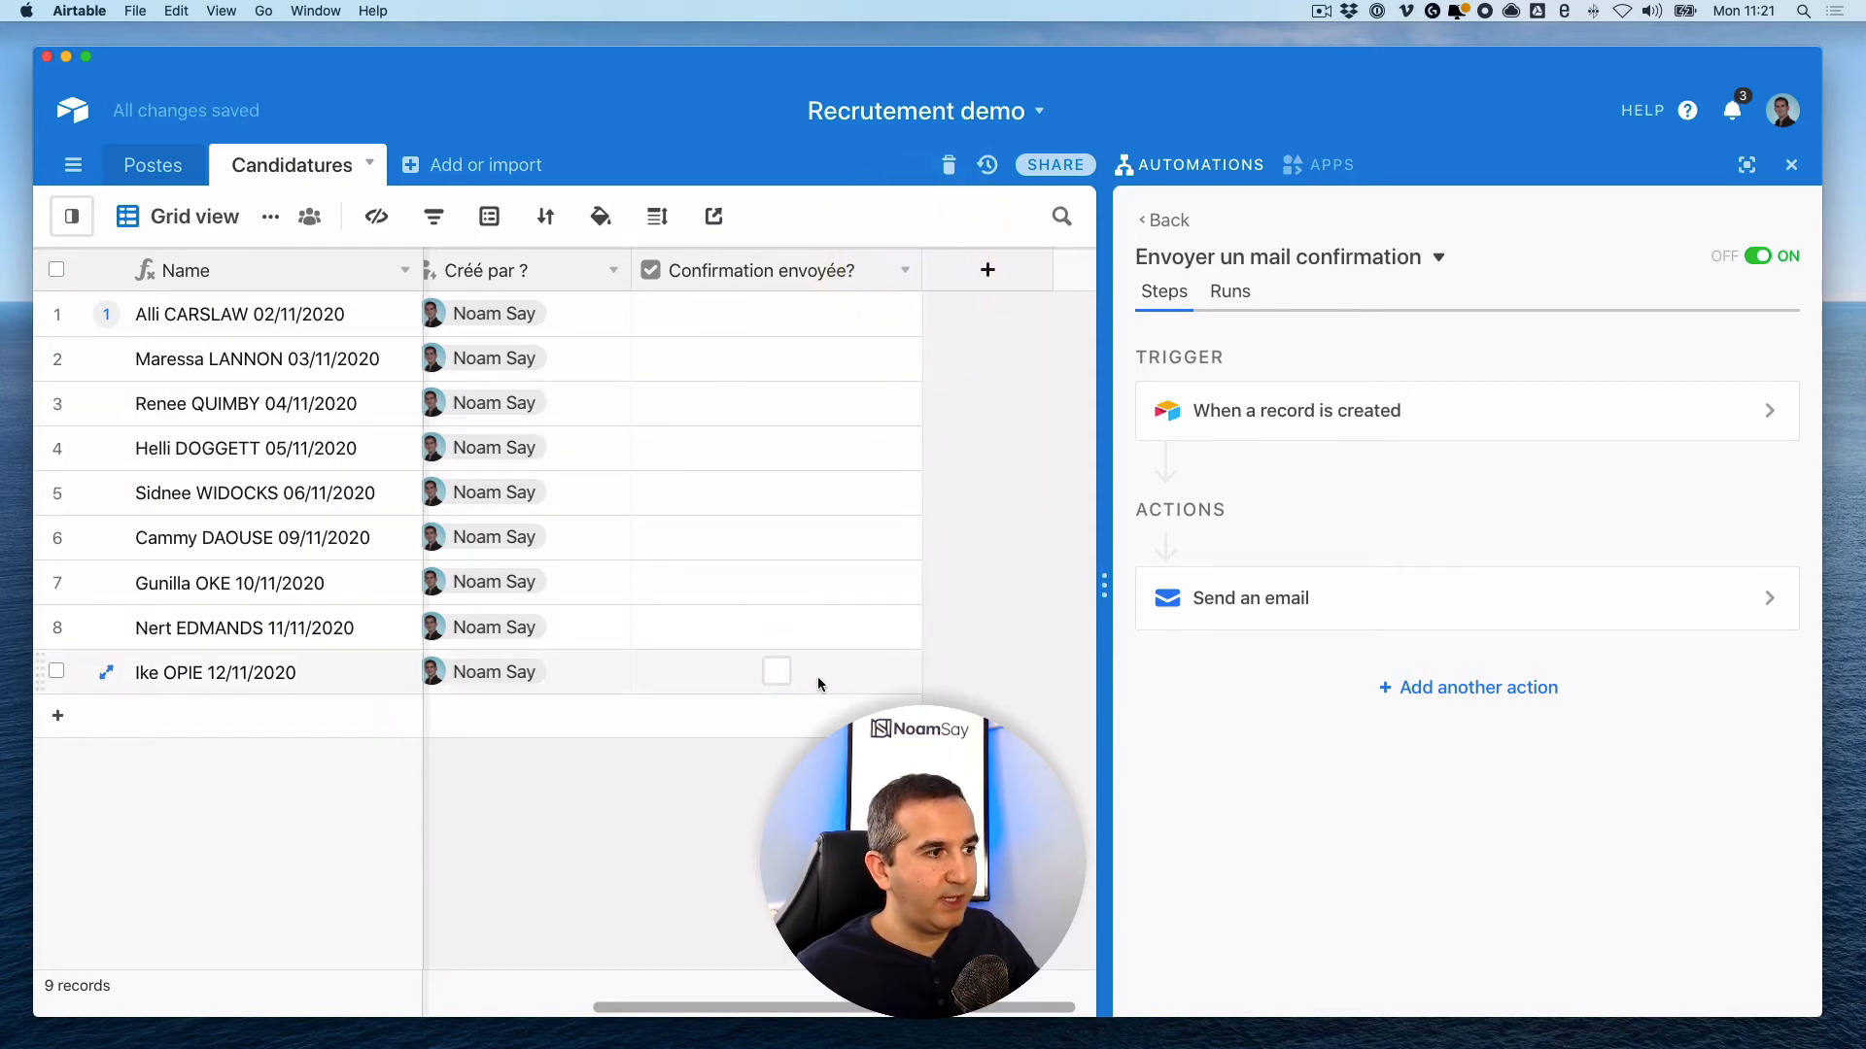
pyautogui.click(778, 674)
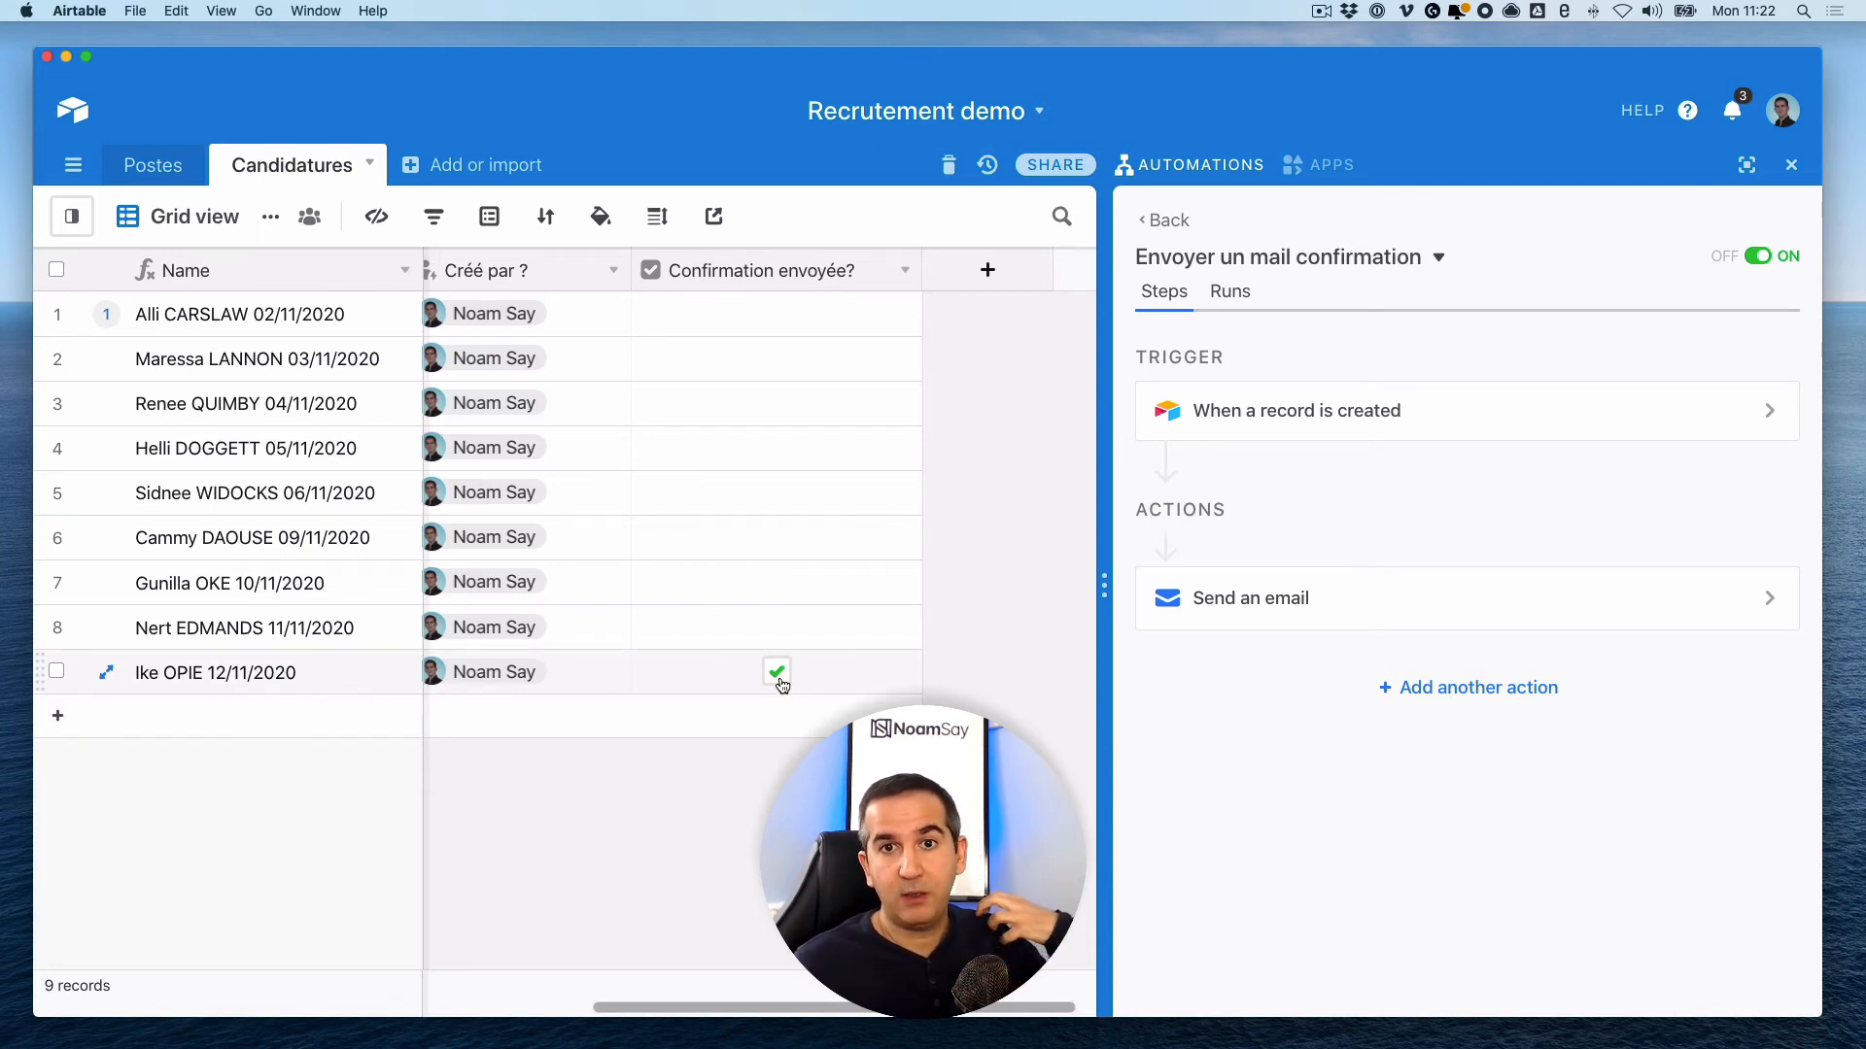
pyautogui.click(777, 674)
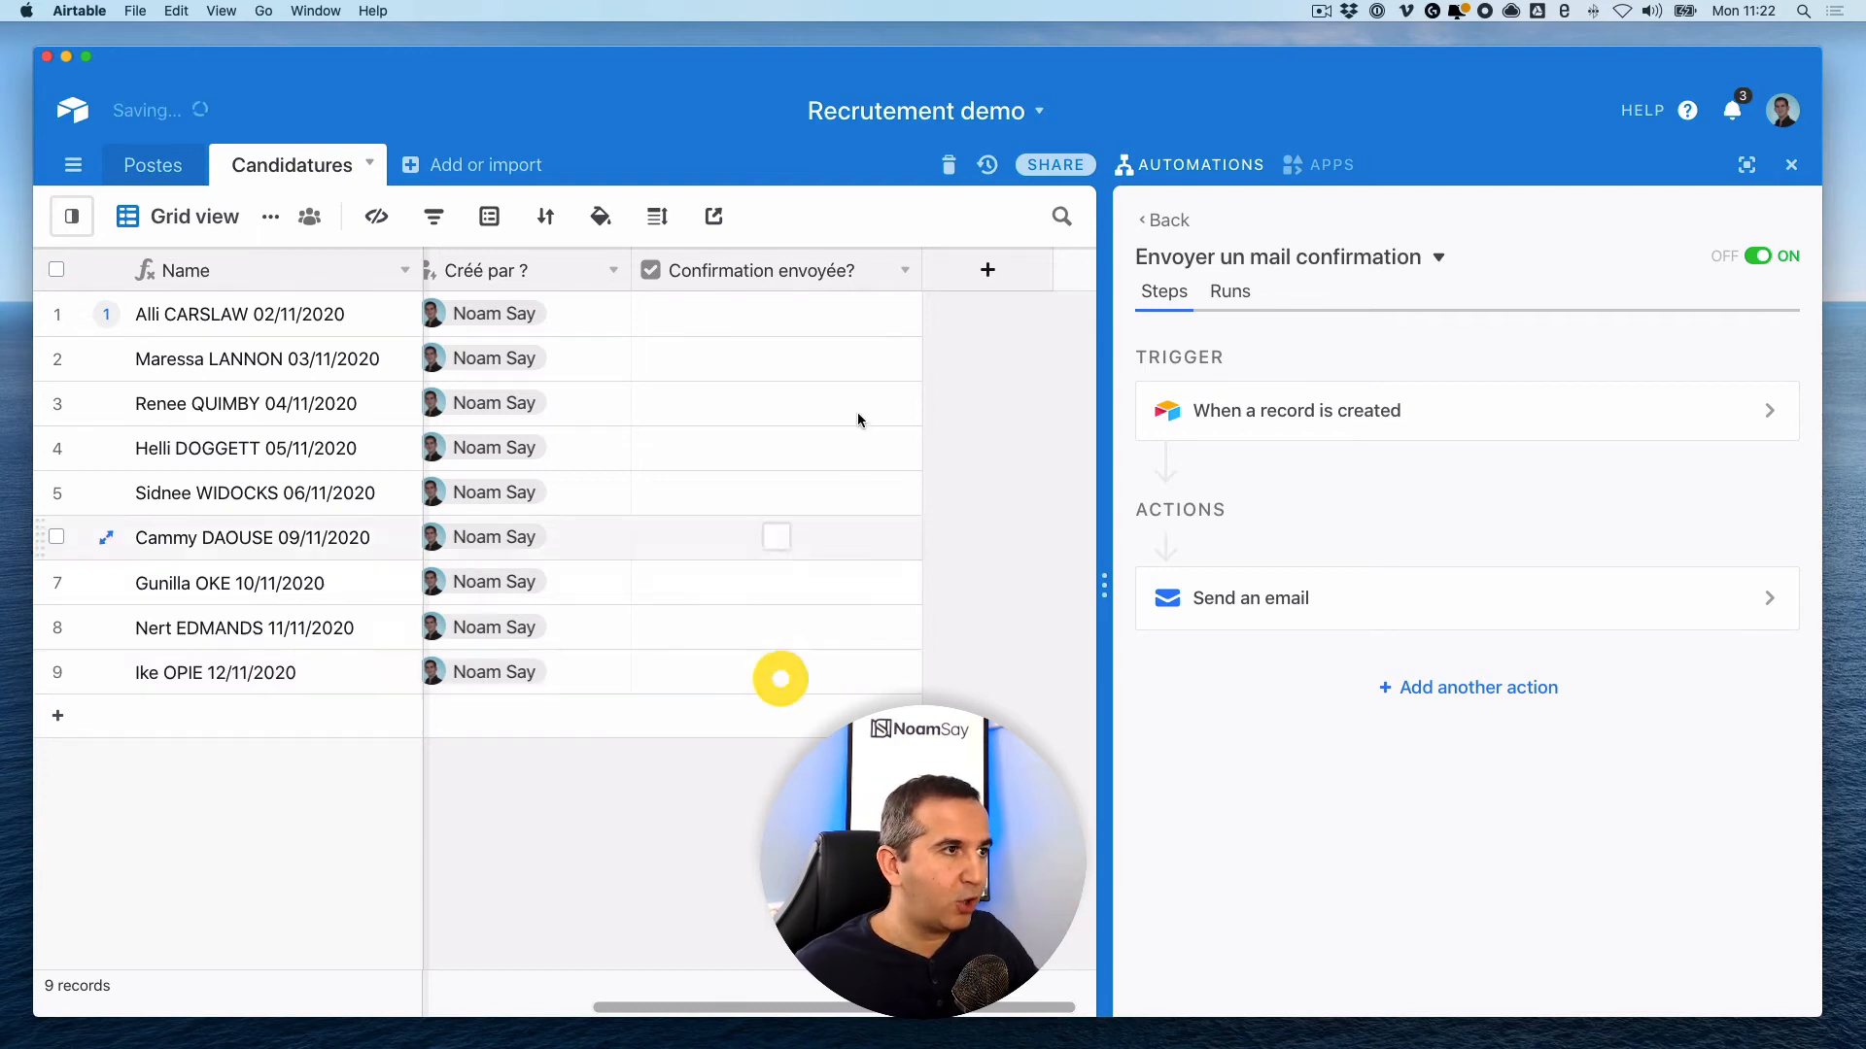
pyautogui.moveTo(921, 271); pyautogui.dragTo(908, 270)
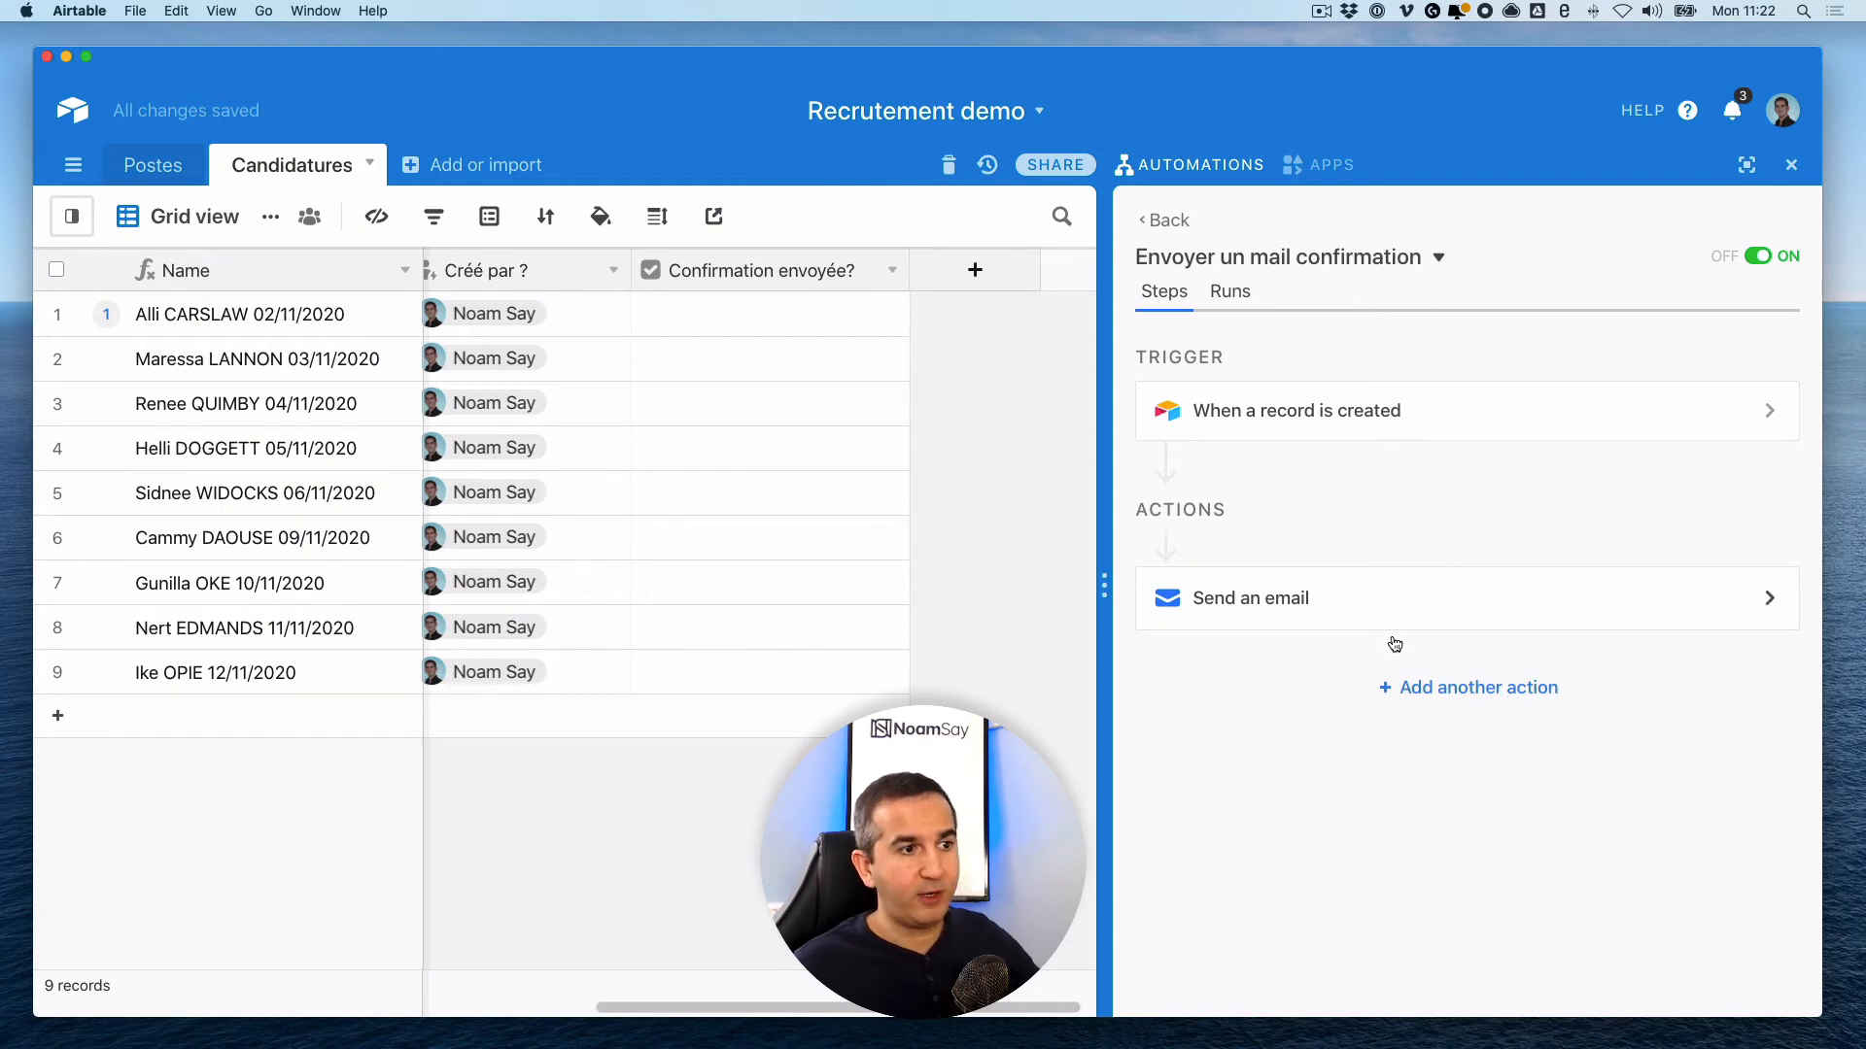
# - Add an Airtable 'Update record' action after the email and set its Table to Candidatures
pyautogui.click(1429, 697)
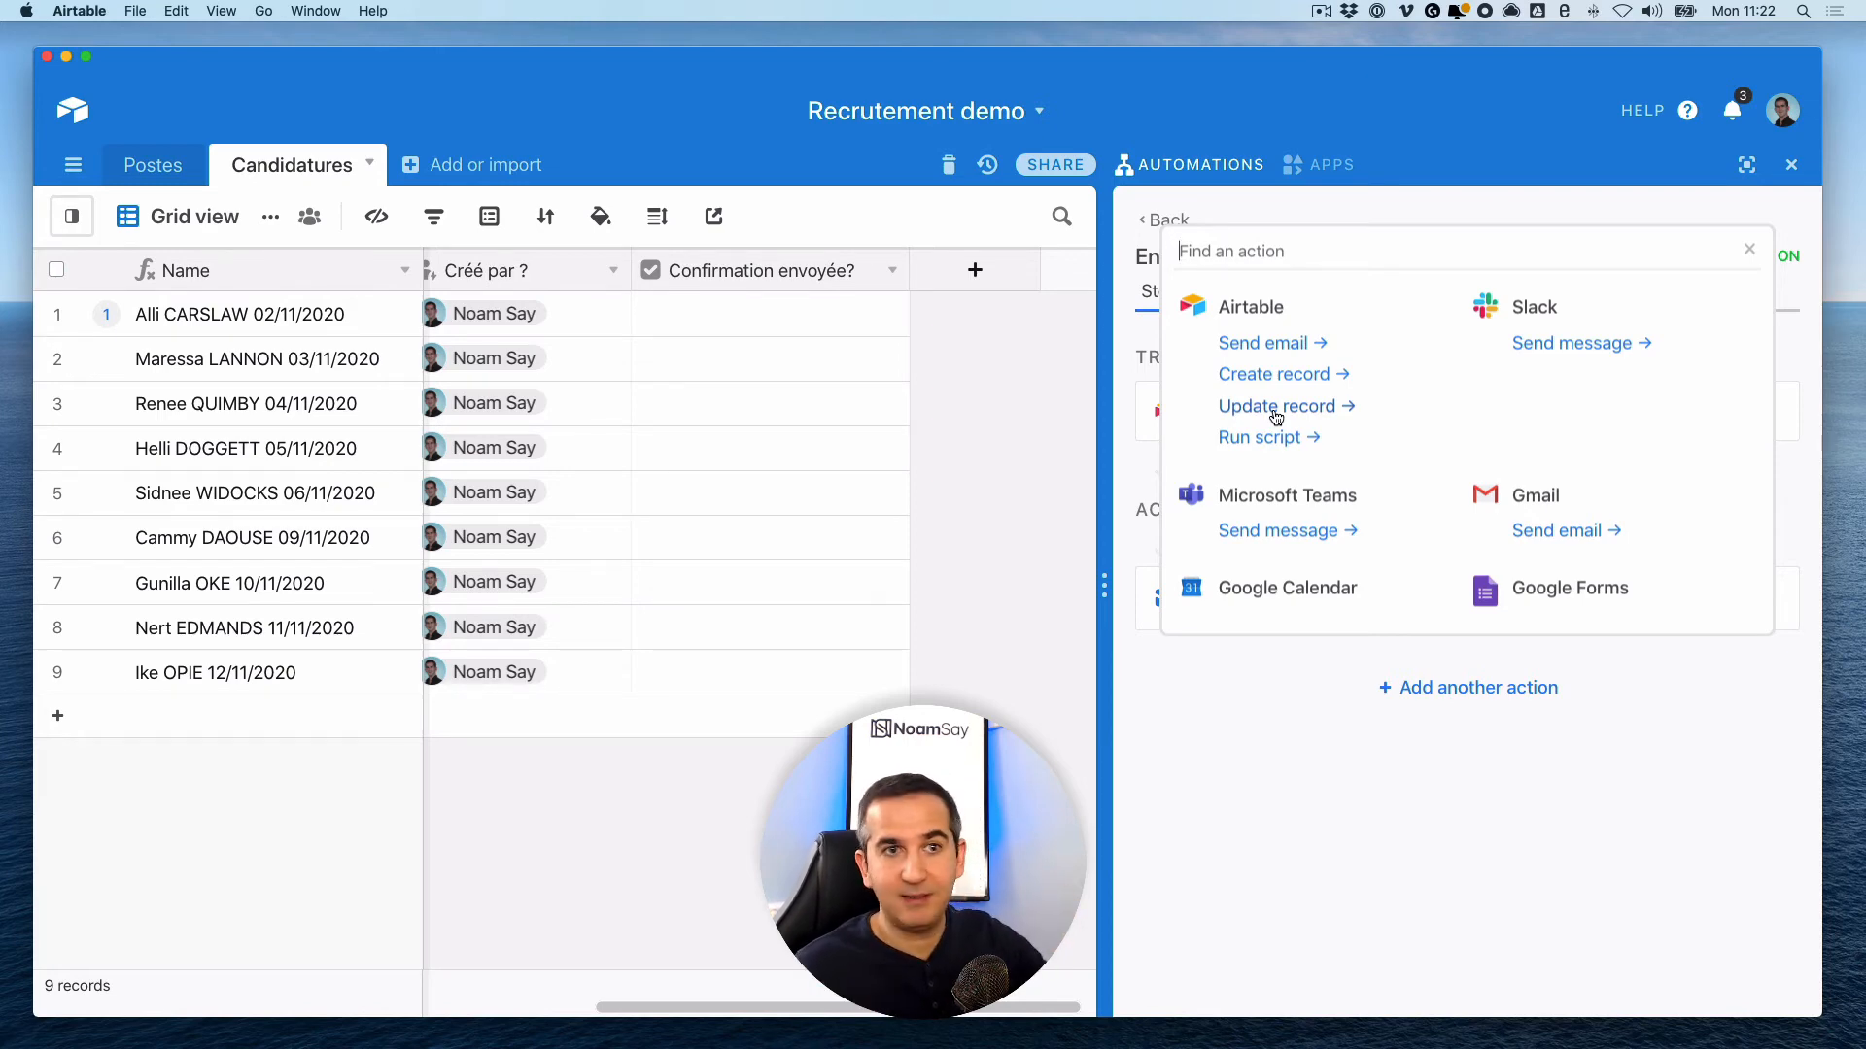
pyautogui.click(1276, 418)
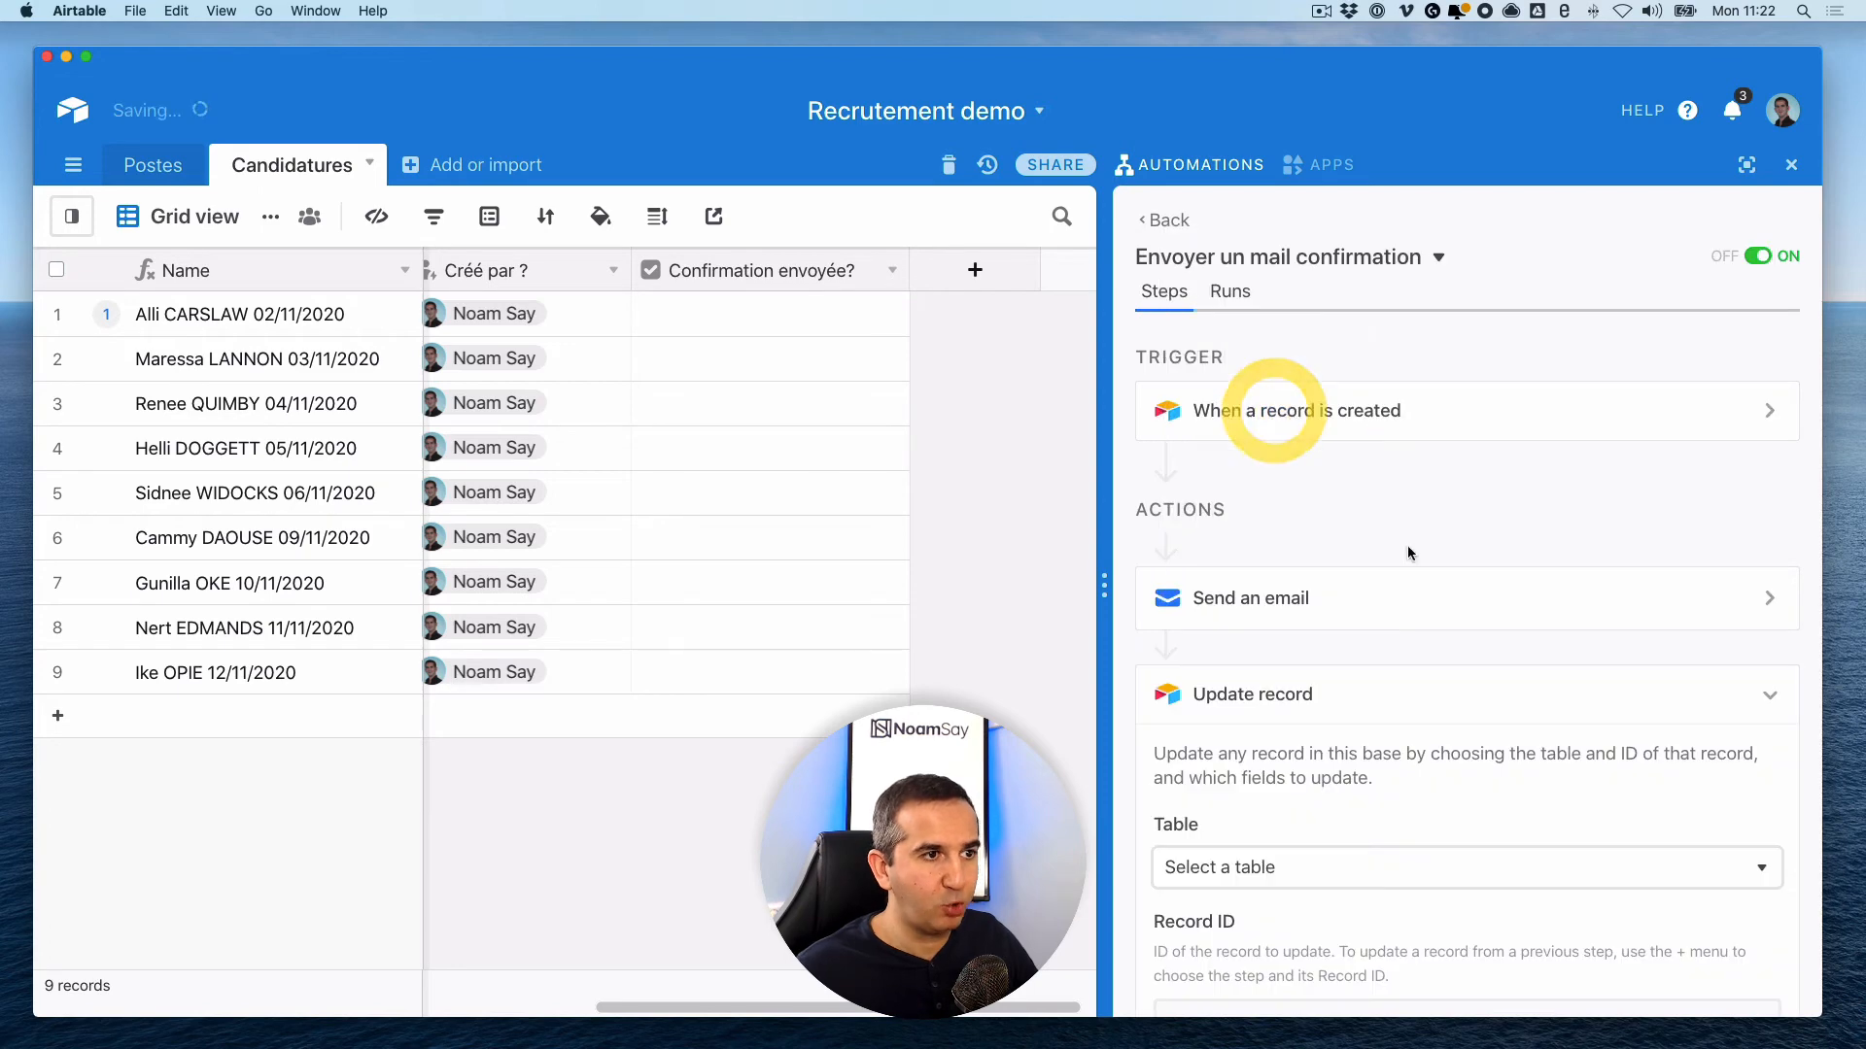
pyautogui.scroll(-5, 1315, 557)
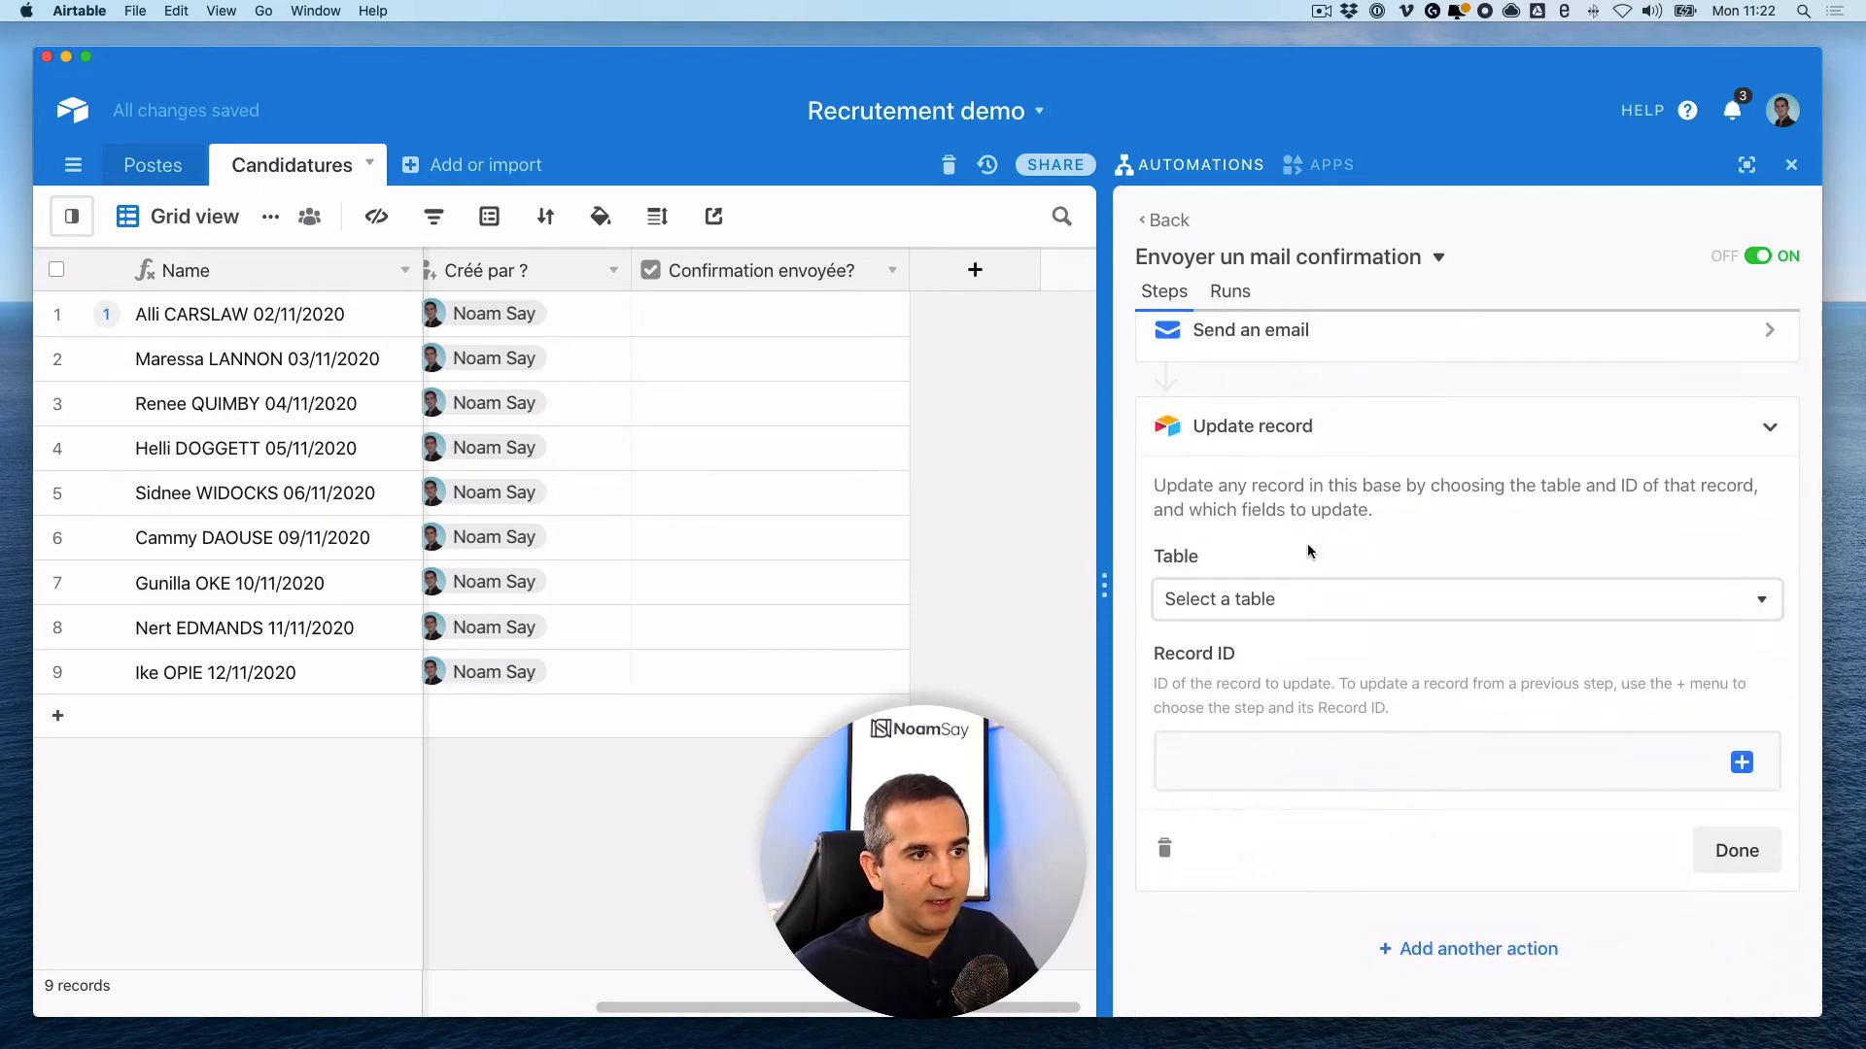
pyautogui.click(1273, 610)
pyautogui.click(1248, 742)
pyautogui.scroll(-2, 1358, 593)
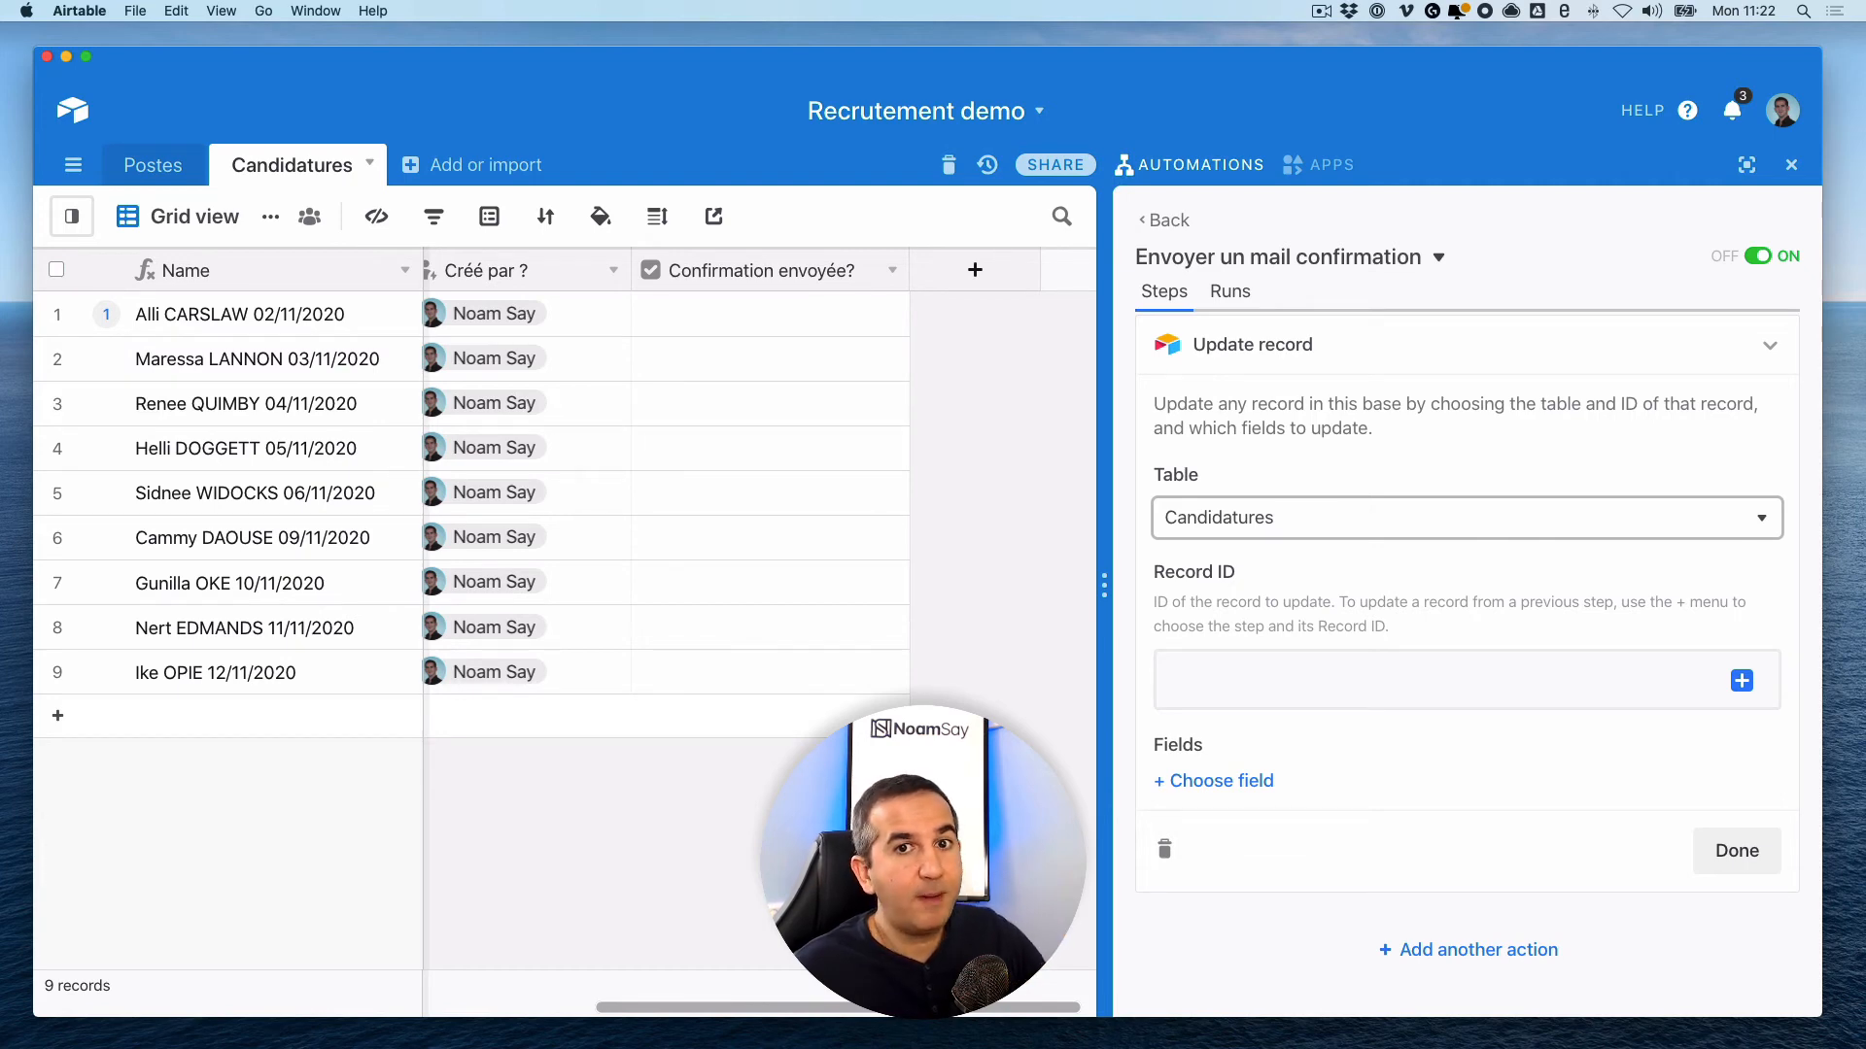
# - Set the update step's Record ID to the Record ID from the Step 1 trigger record
pyautogui.hscroll(-5, 696, 724)
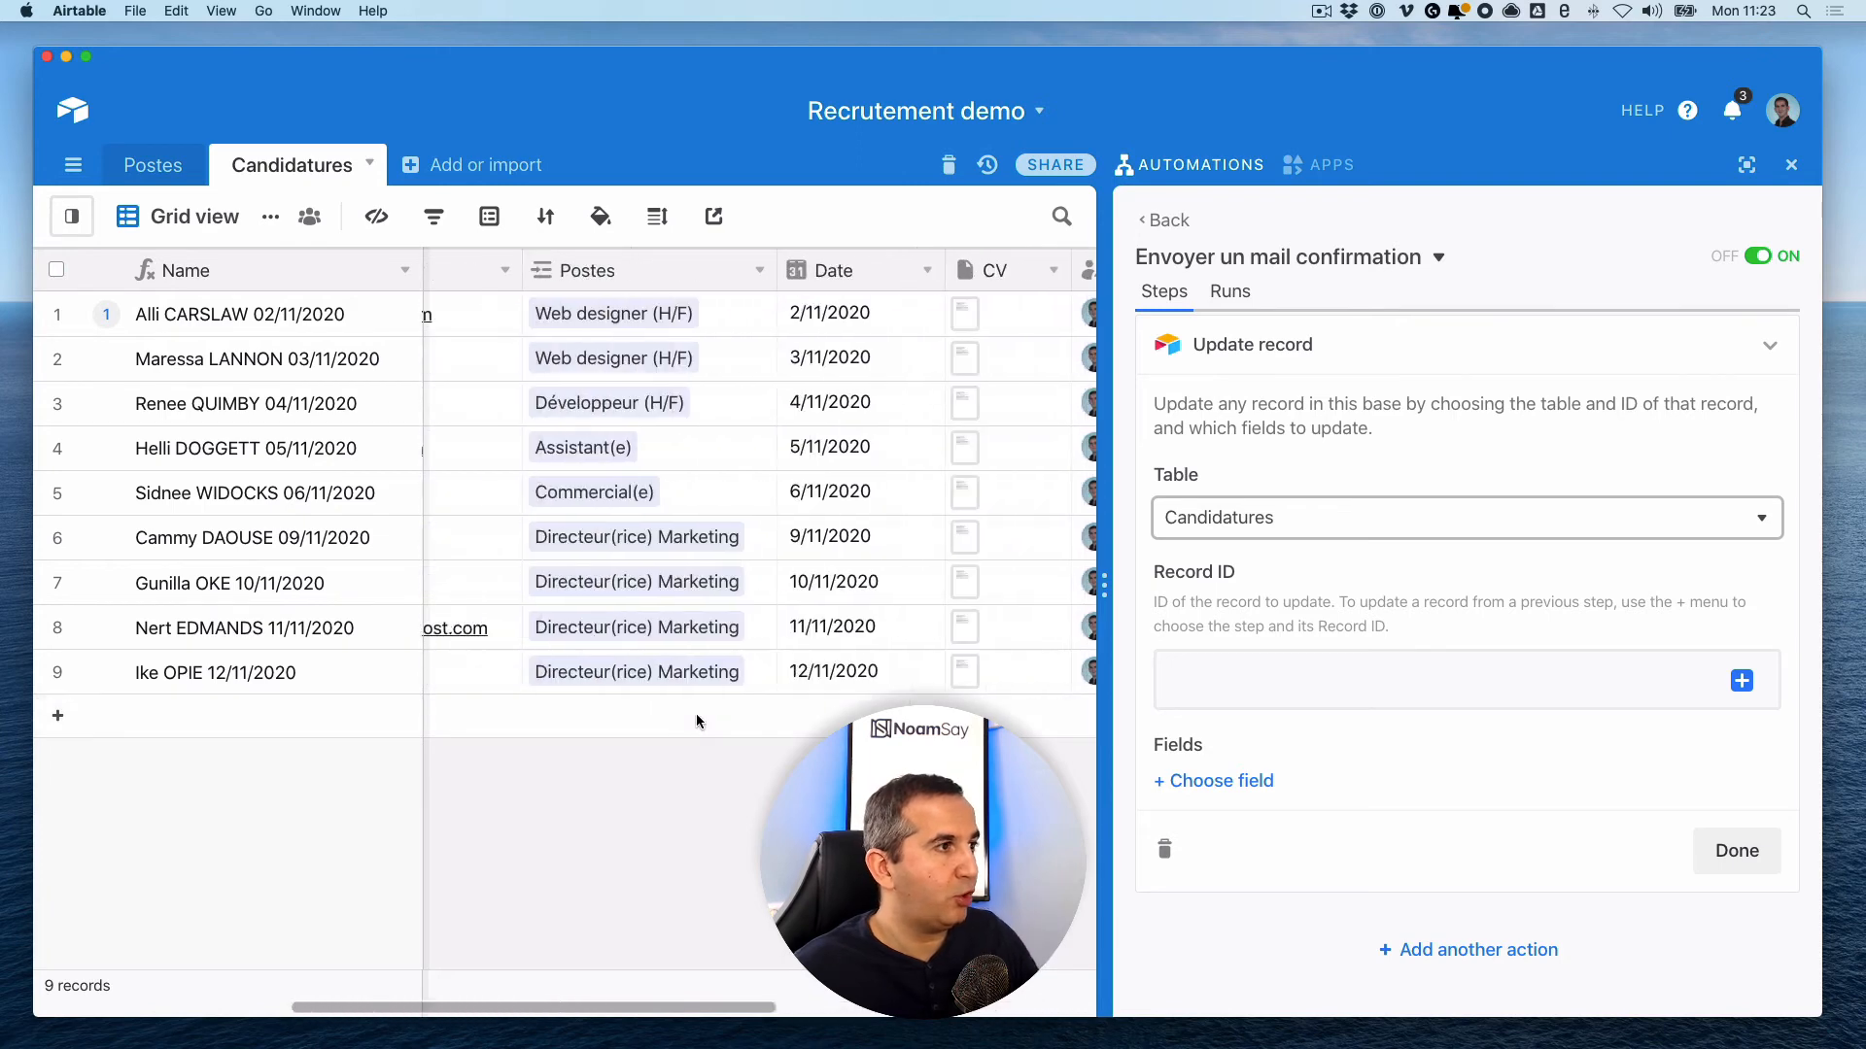
pyautogui.hscroll(5, 697, 722)
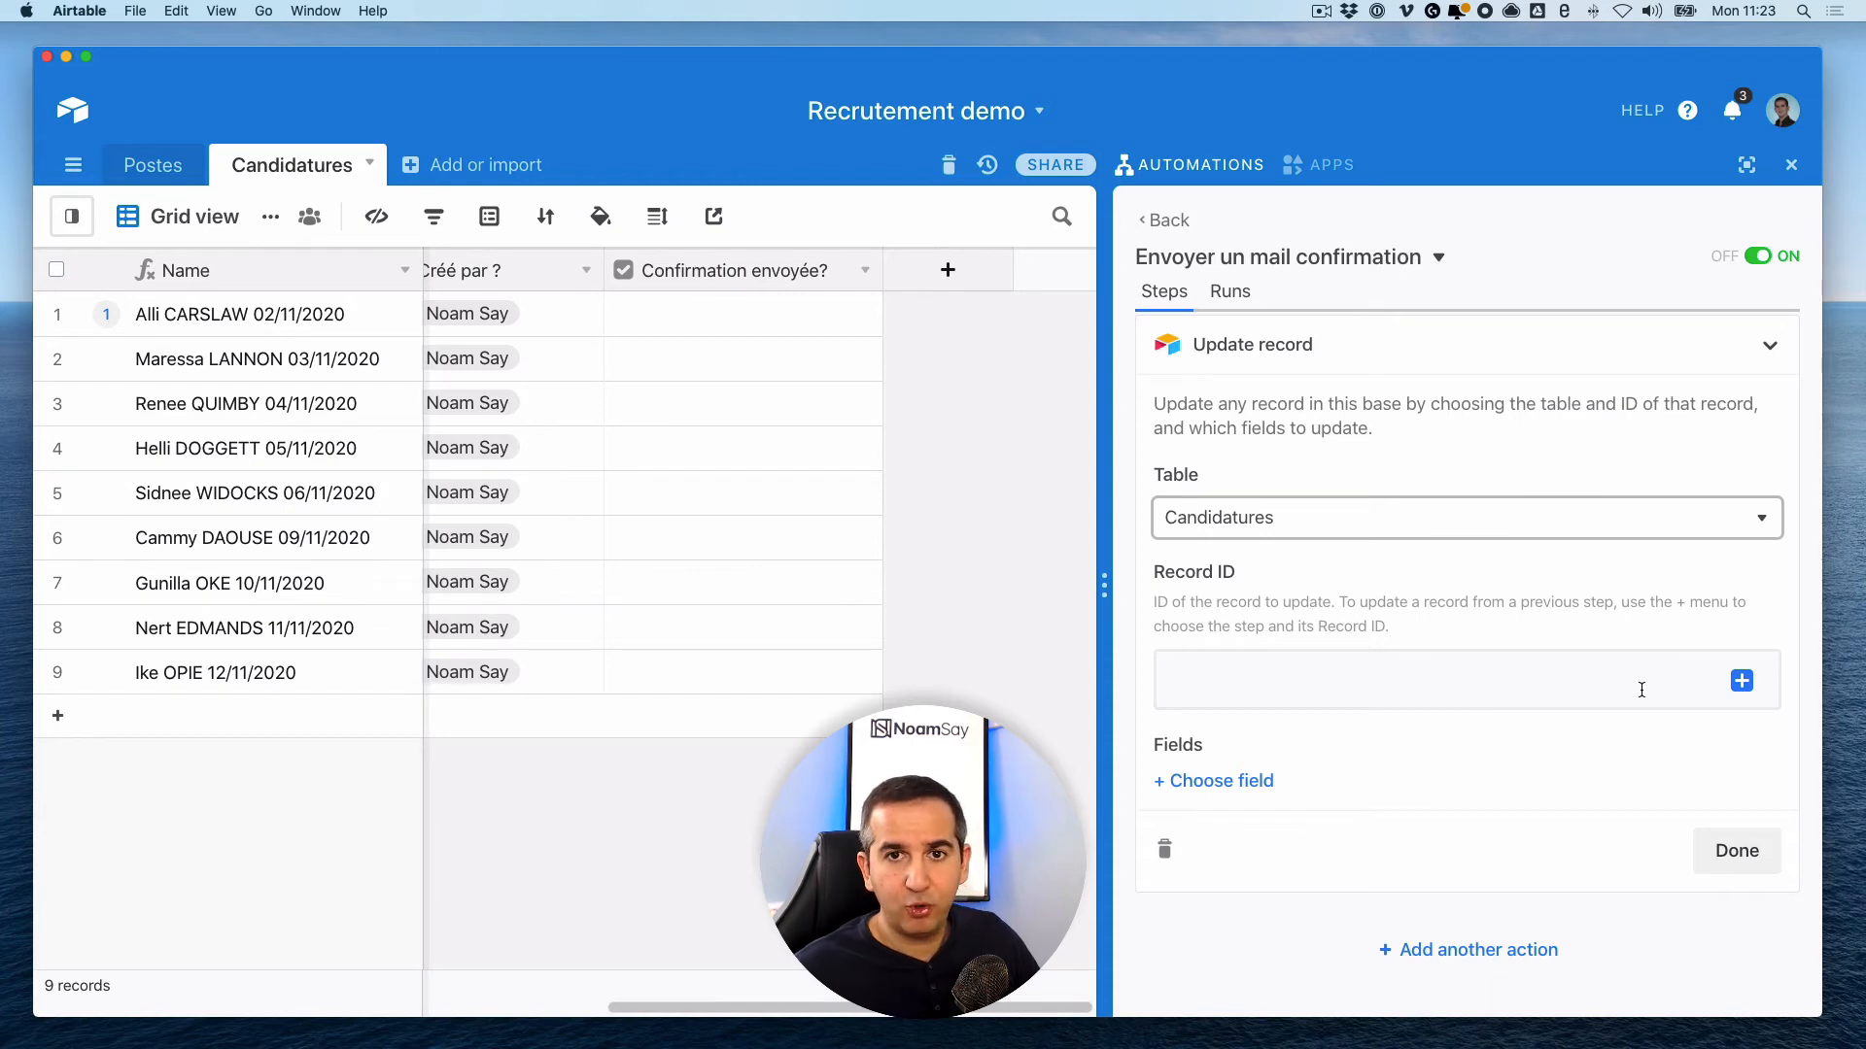
pyautogui.click(1741, 682)
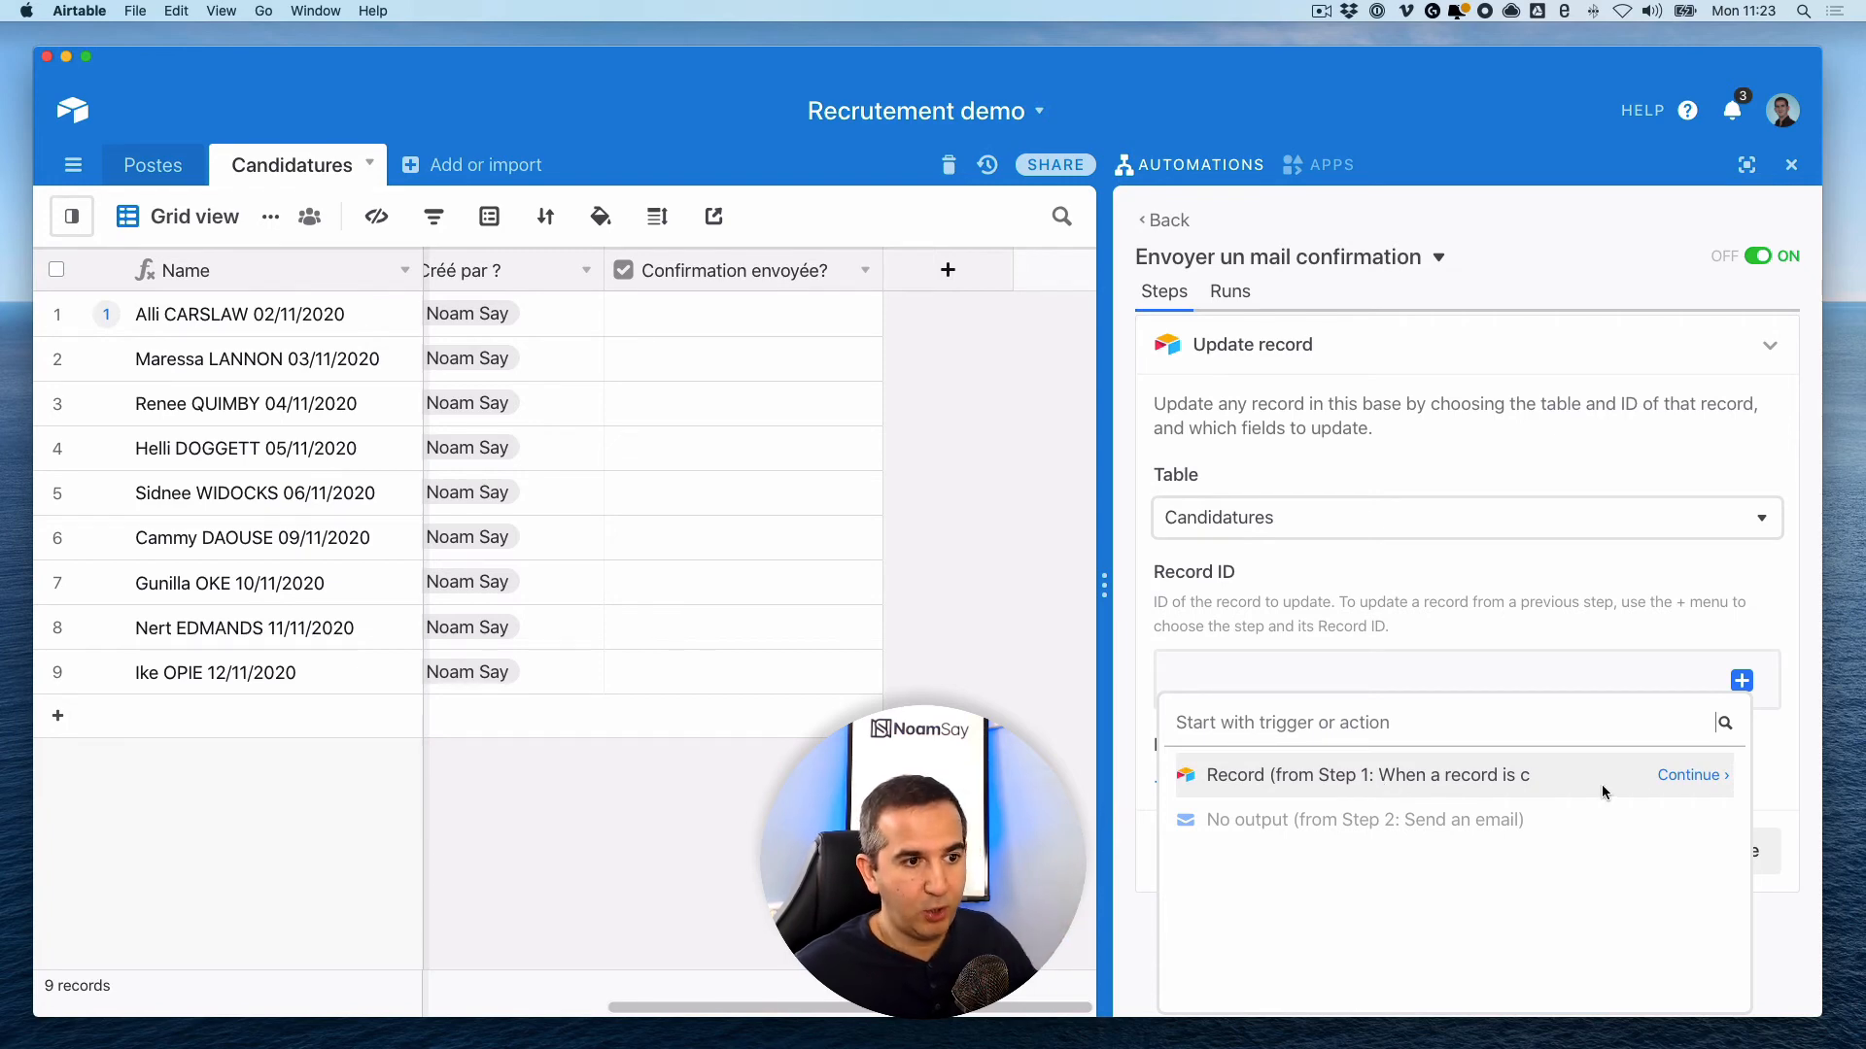
pyautogui.click(1691, 775)
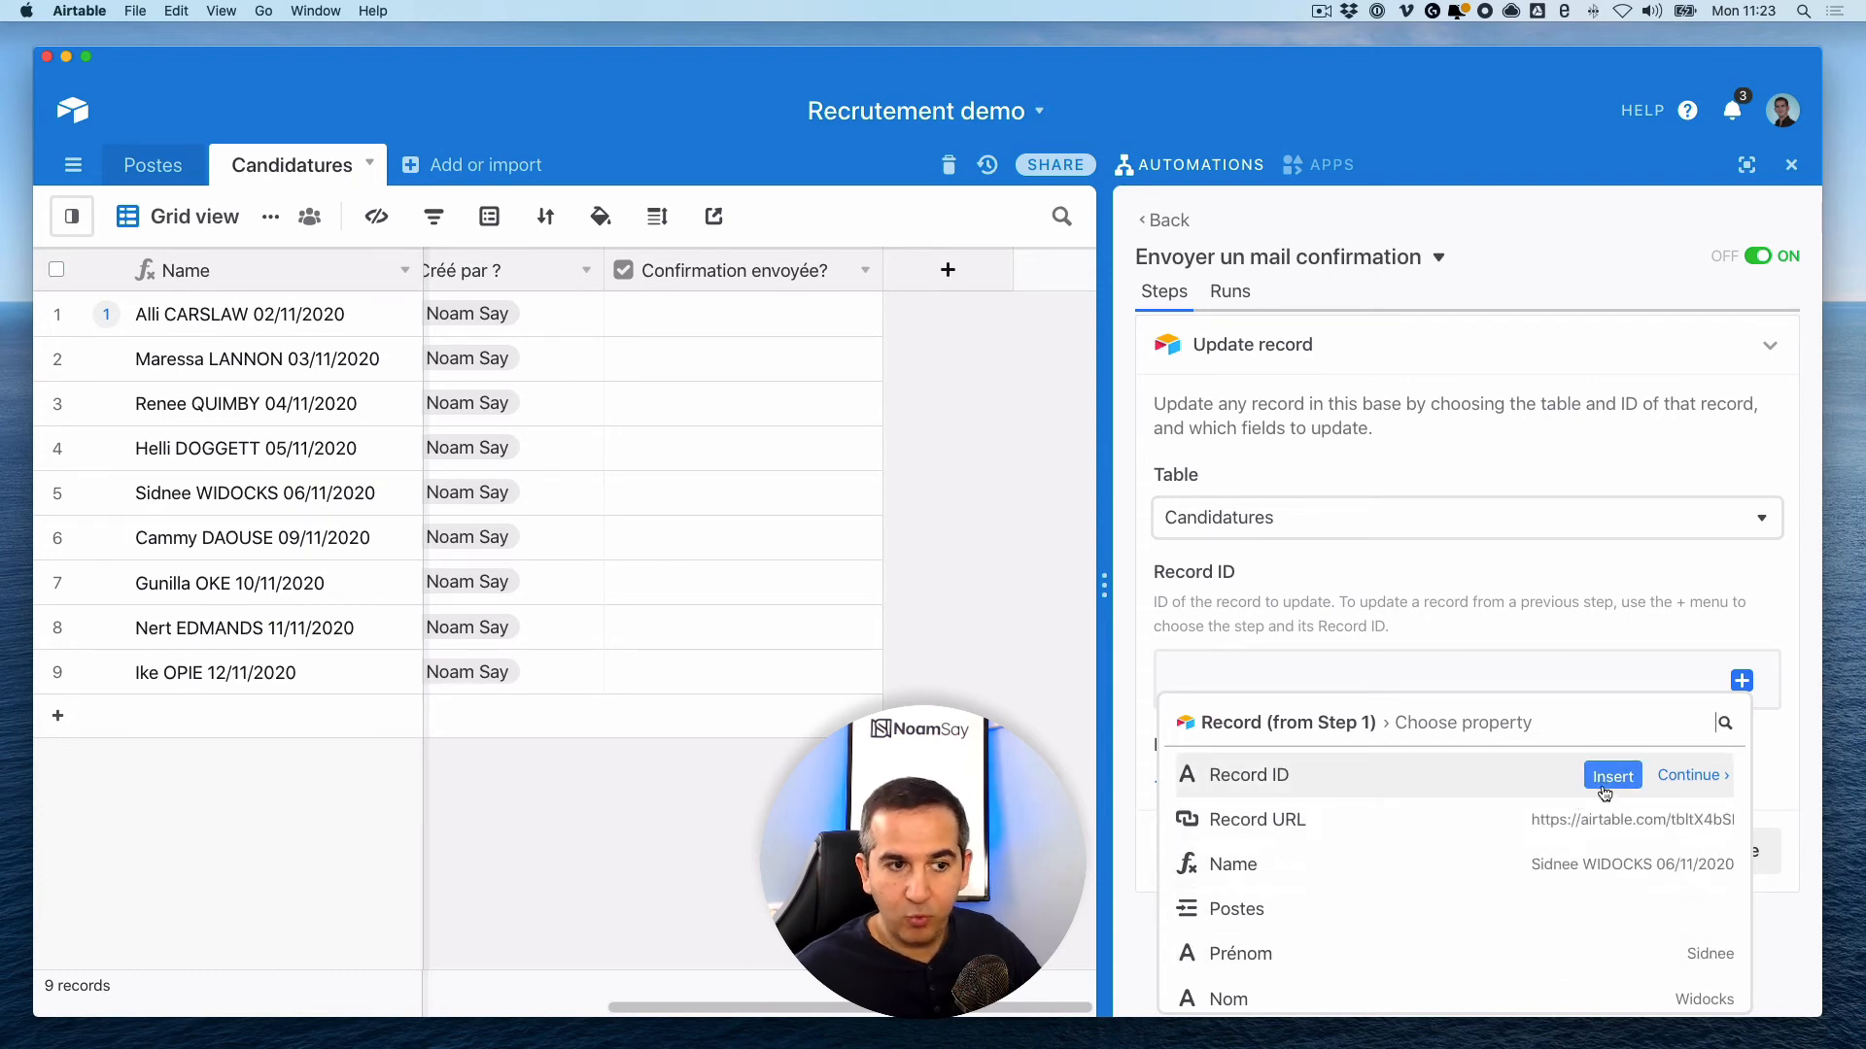
pyautogui.click(1612, 783)
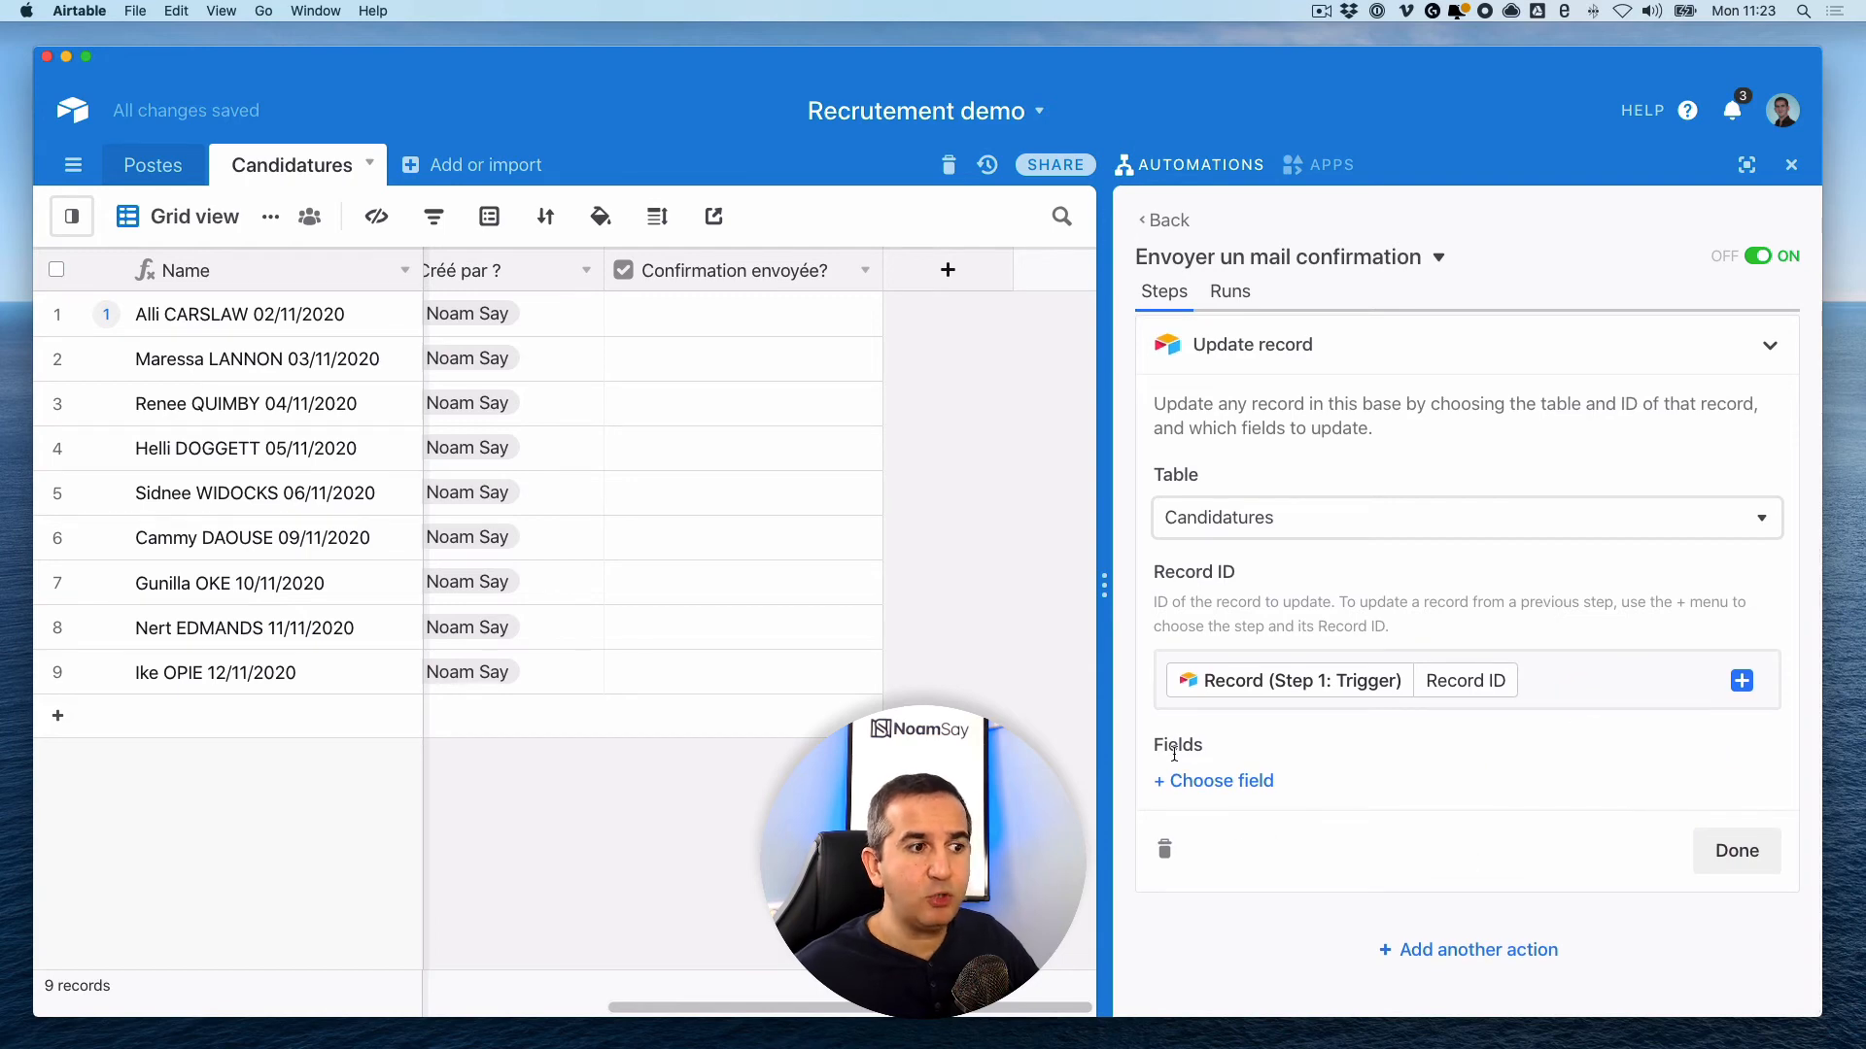
# - Add the 'Confirmation envoyée?' field to the update with the value 1
pyautogui.click(1218, 791)
pyautogui.scroll(-3, 1302, 700)
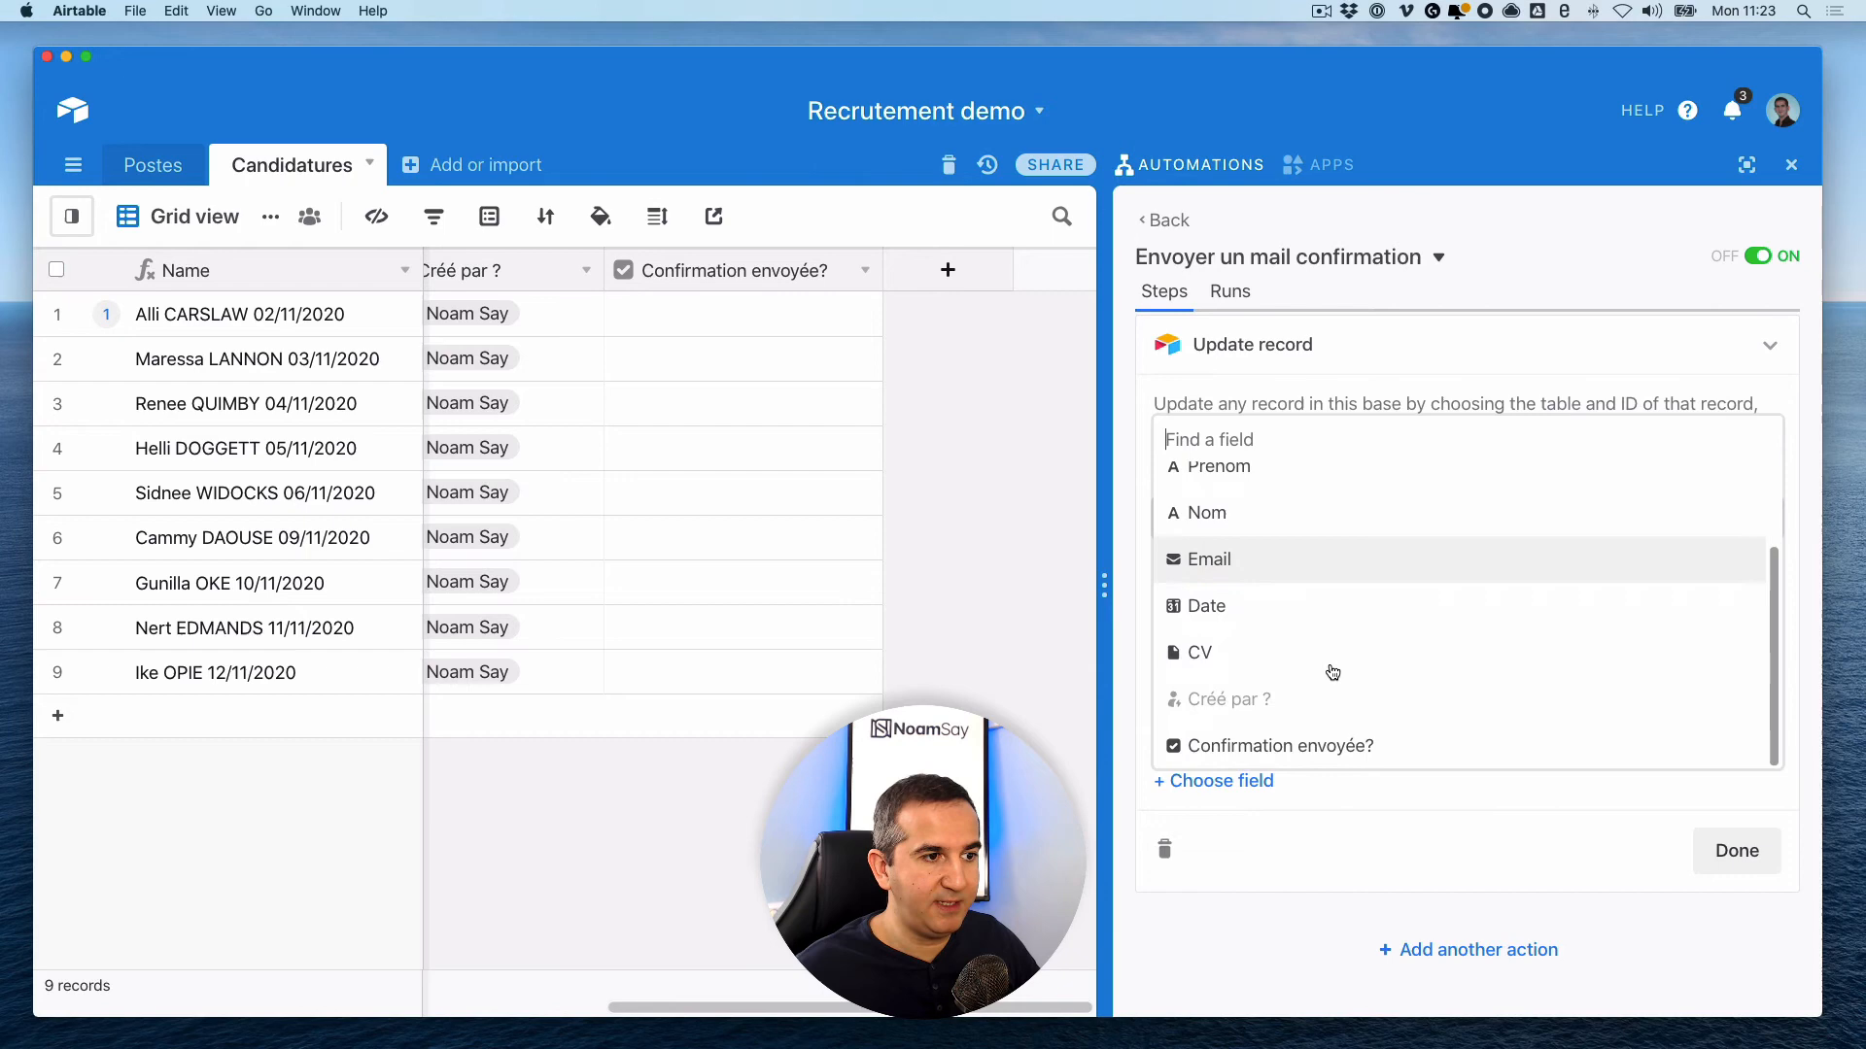
pyautogui.click(1263, 746)
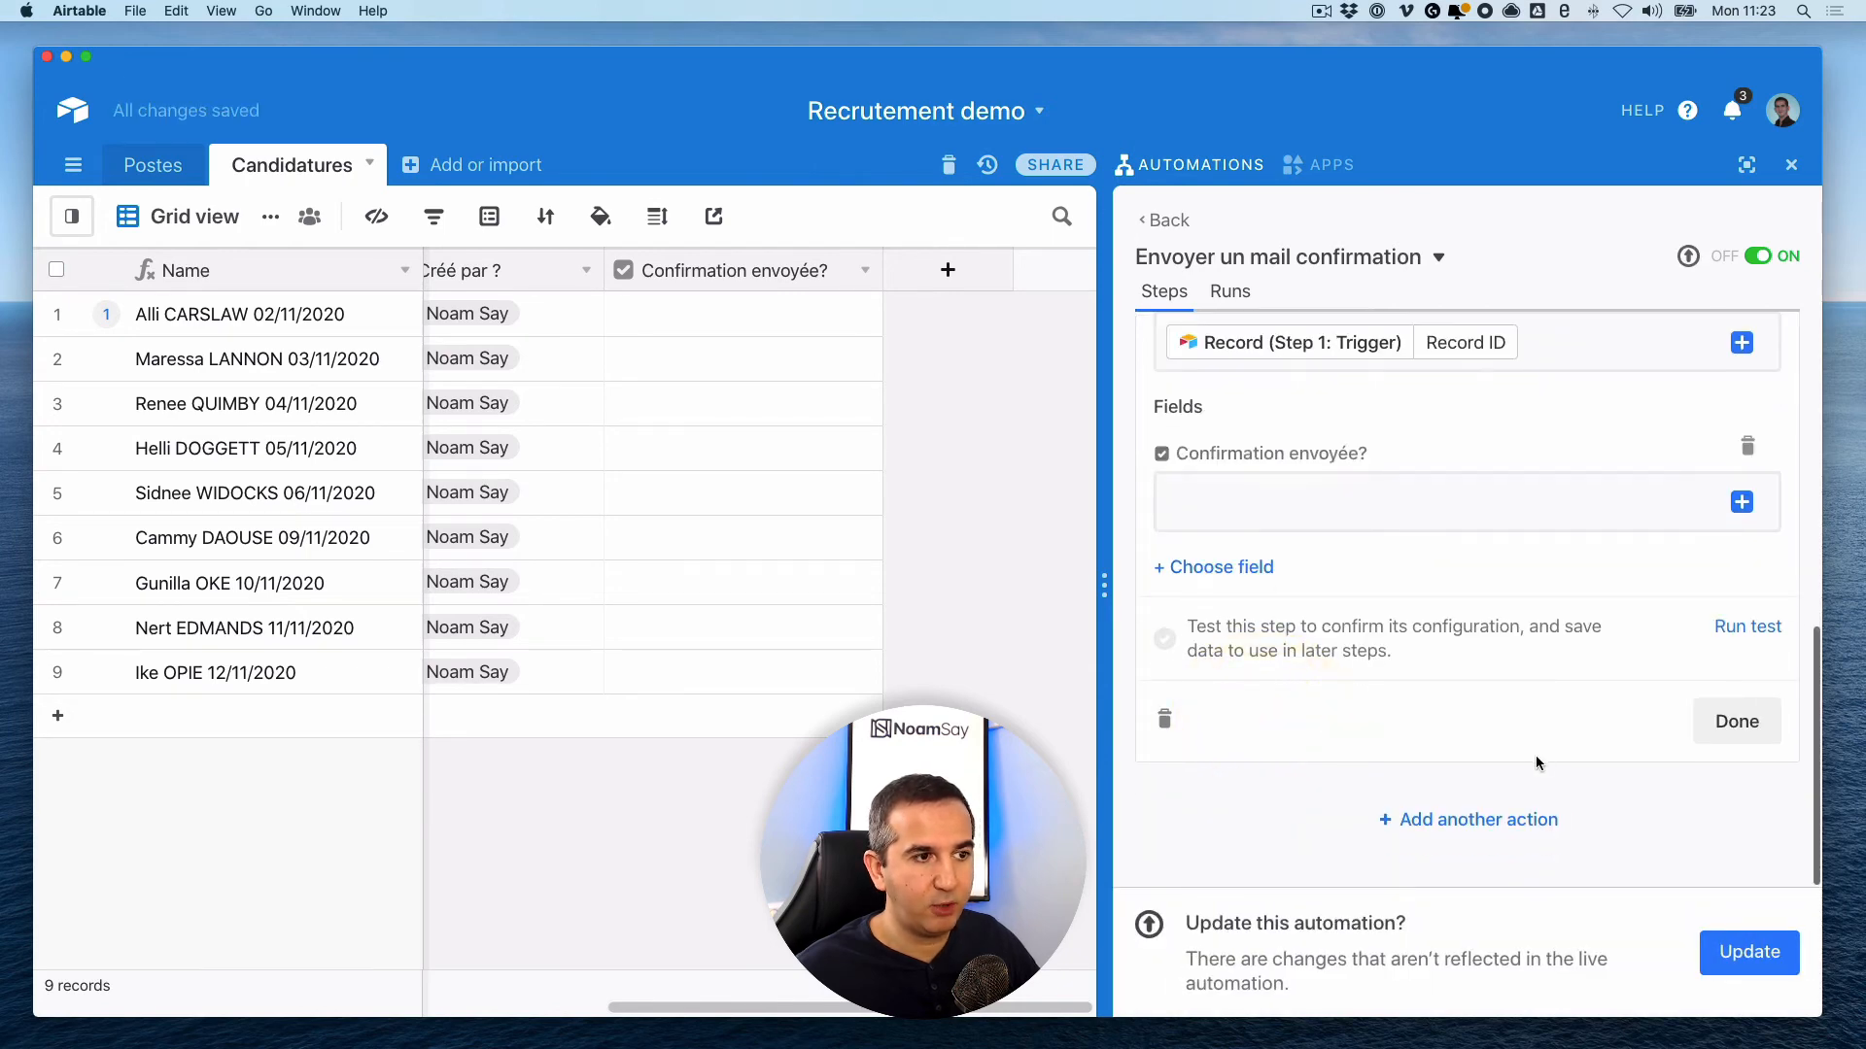
pyautogui.click(1232, 502)
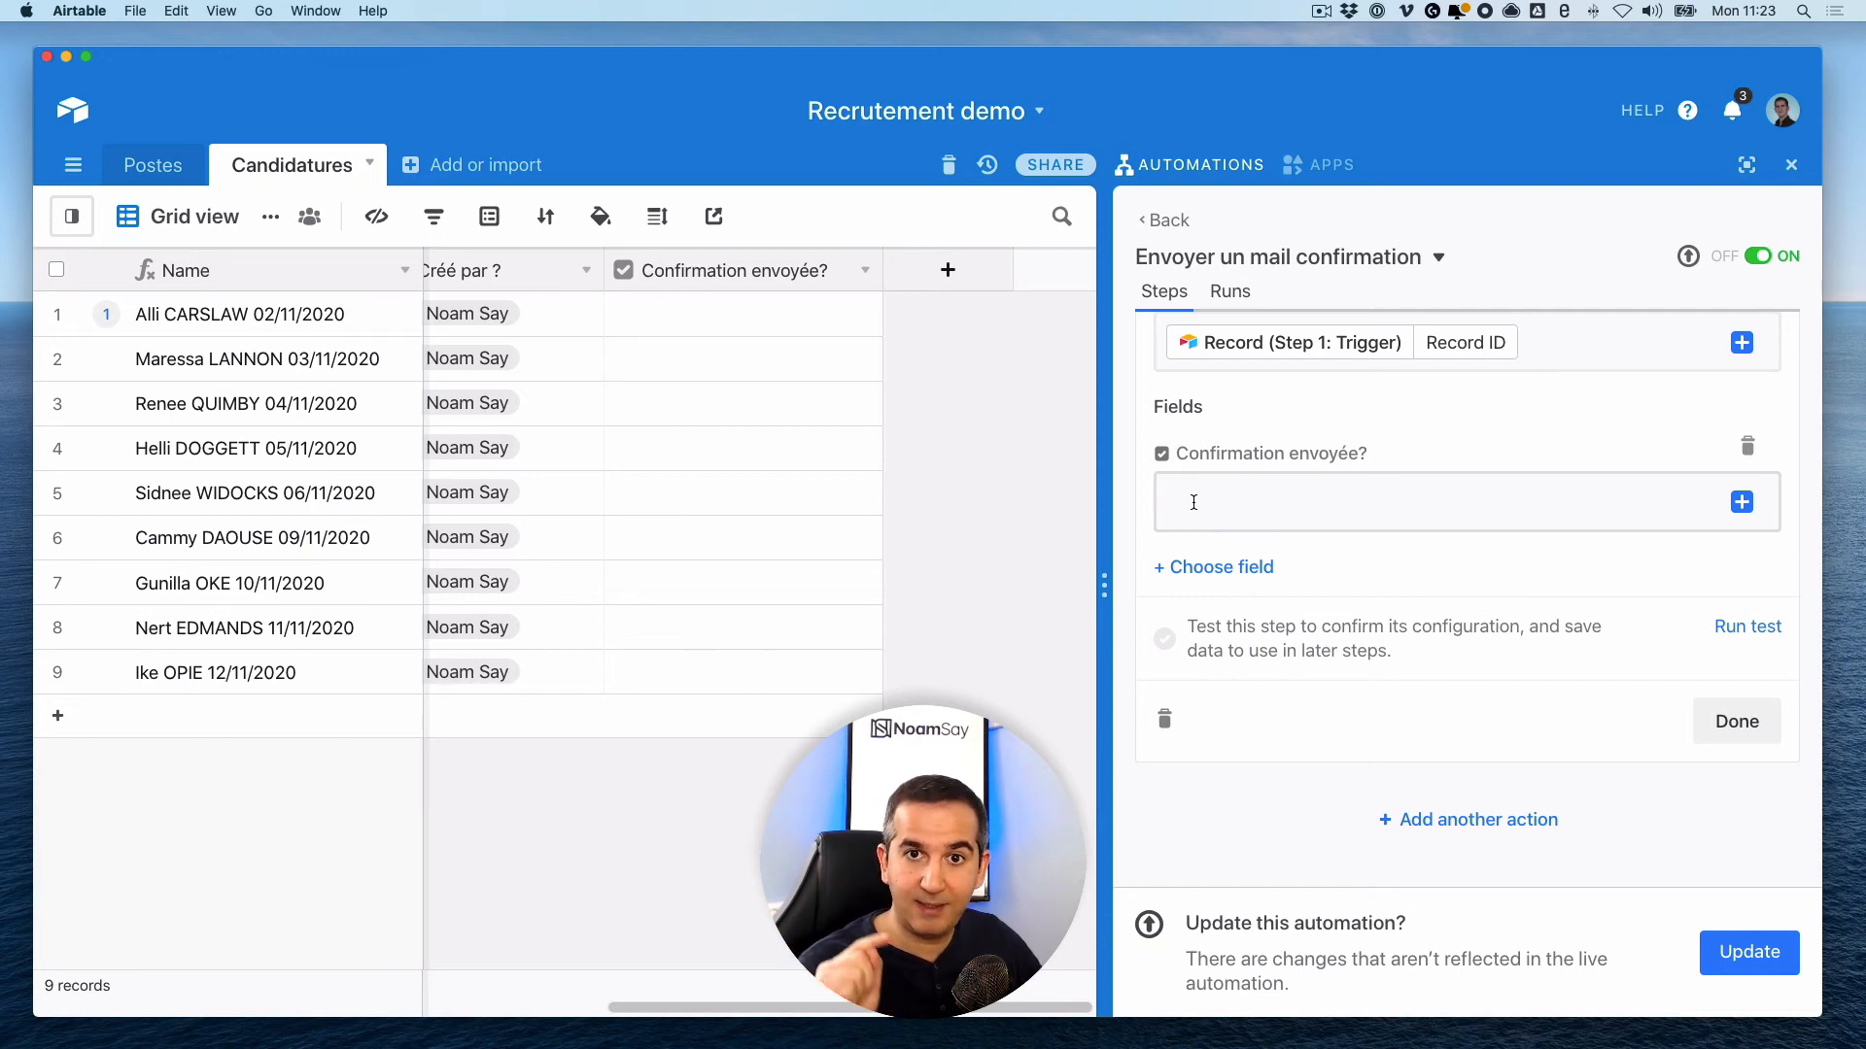
pyautogui.write('1')
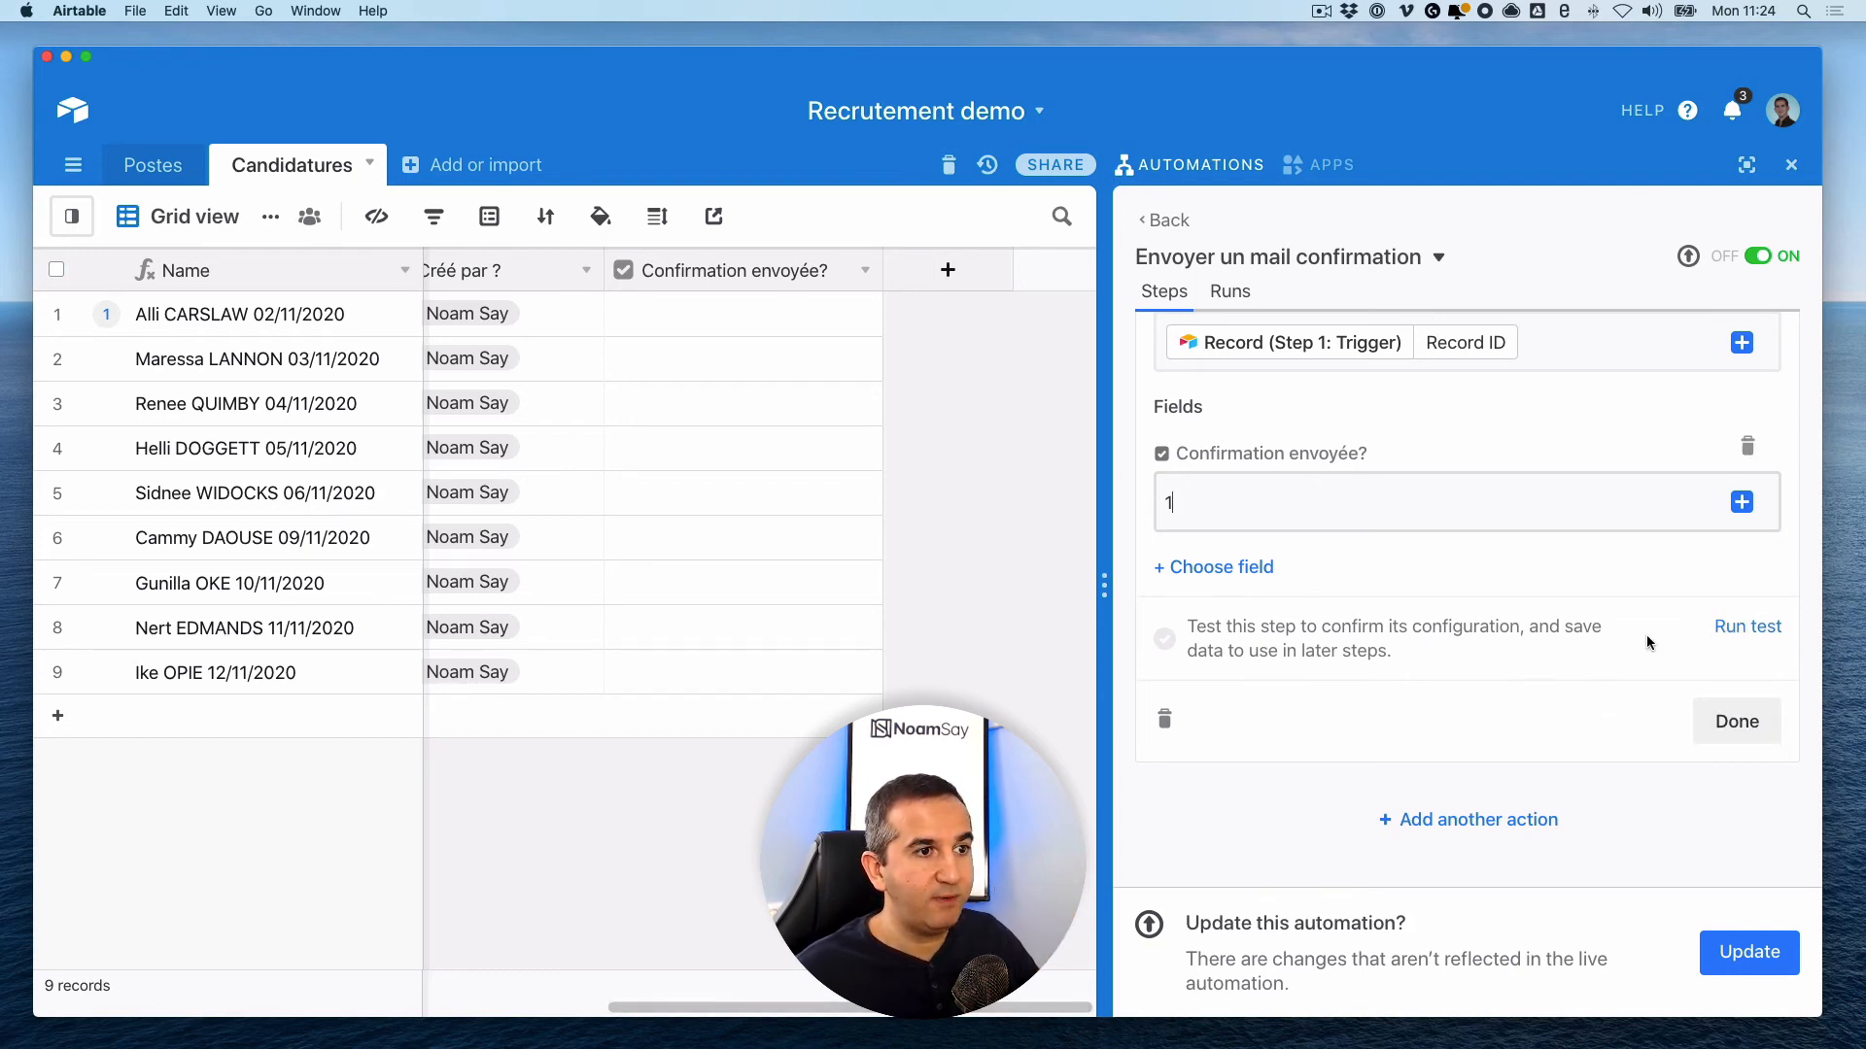
# - Test the Update record step and view why the test failed
pyautogui.click(1742, 627)
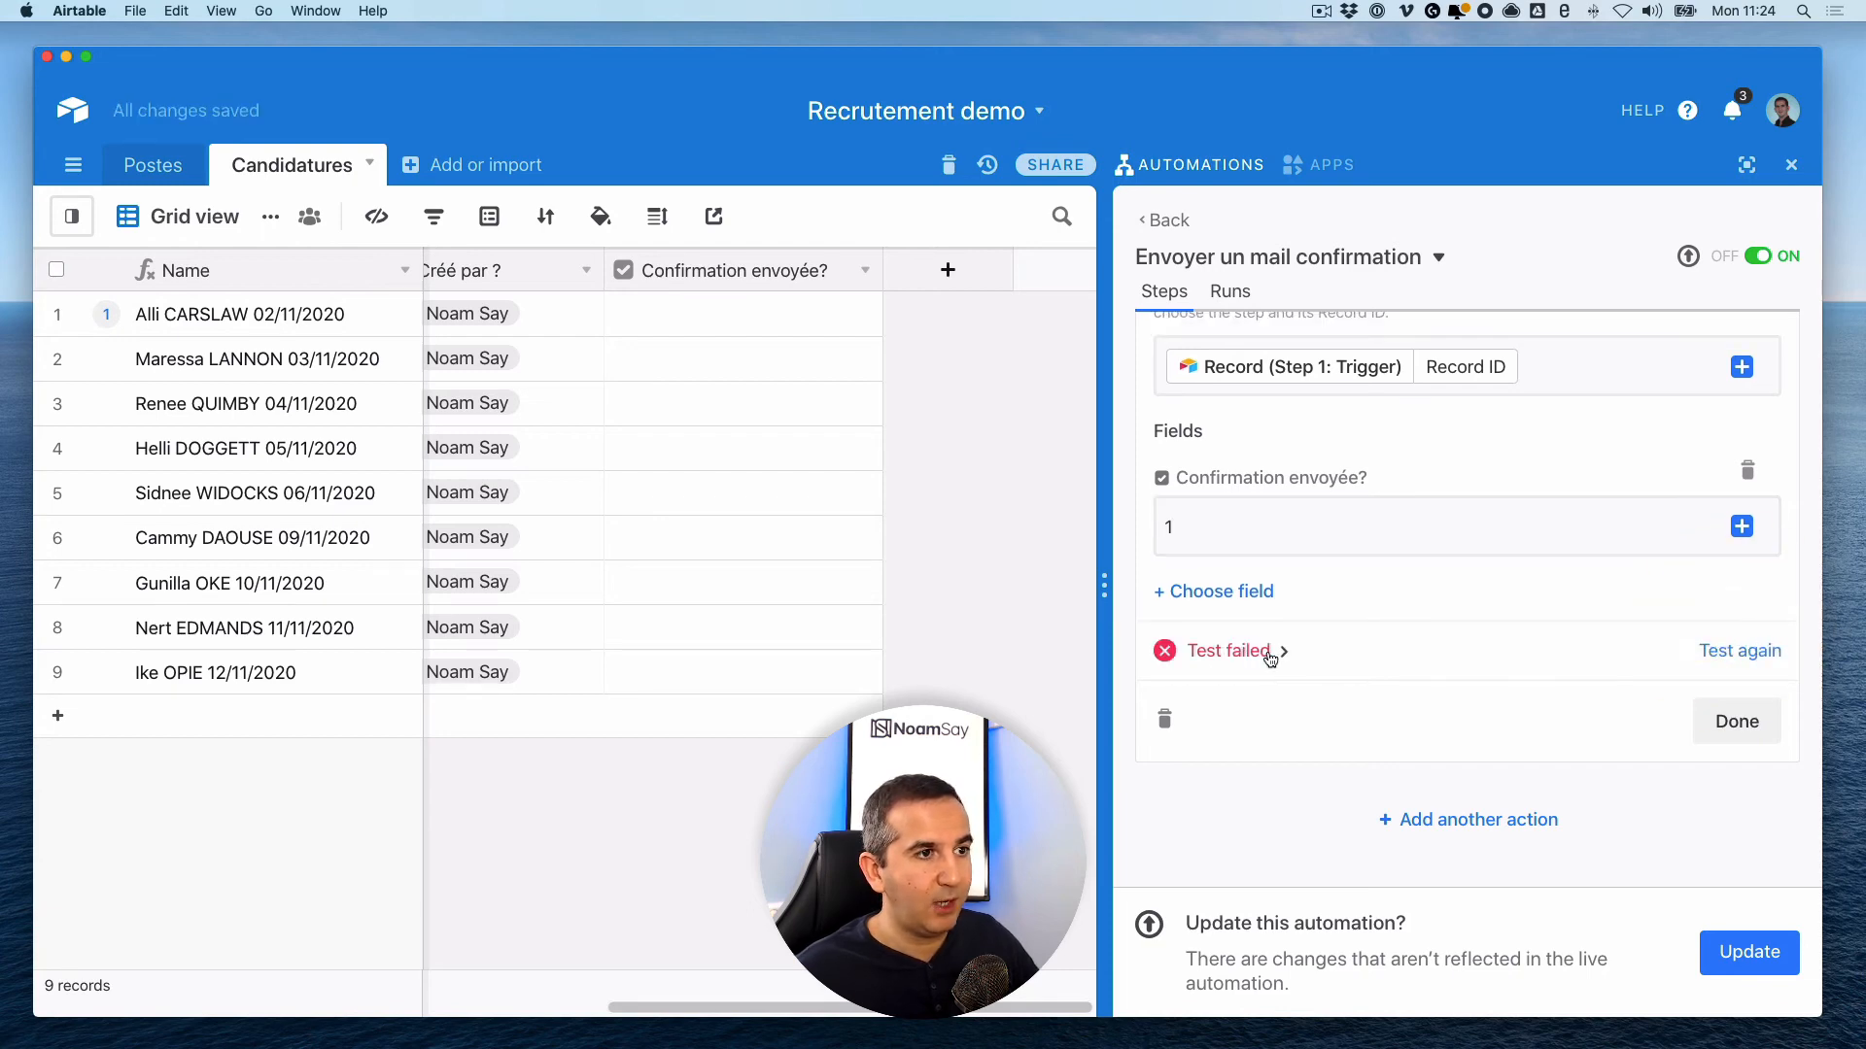
pyautogui.scroll(10, 1345, 639)
pyautogui.scroll(-10, 1344, 639)
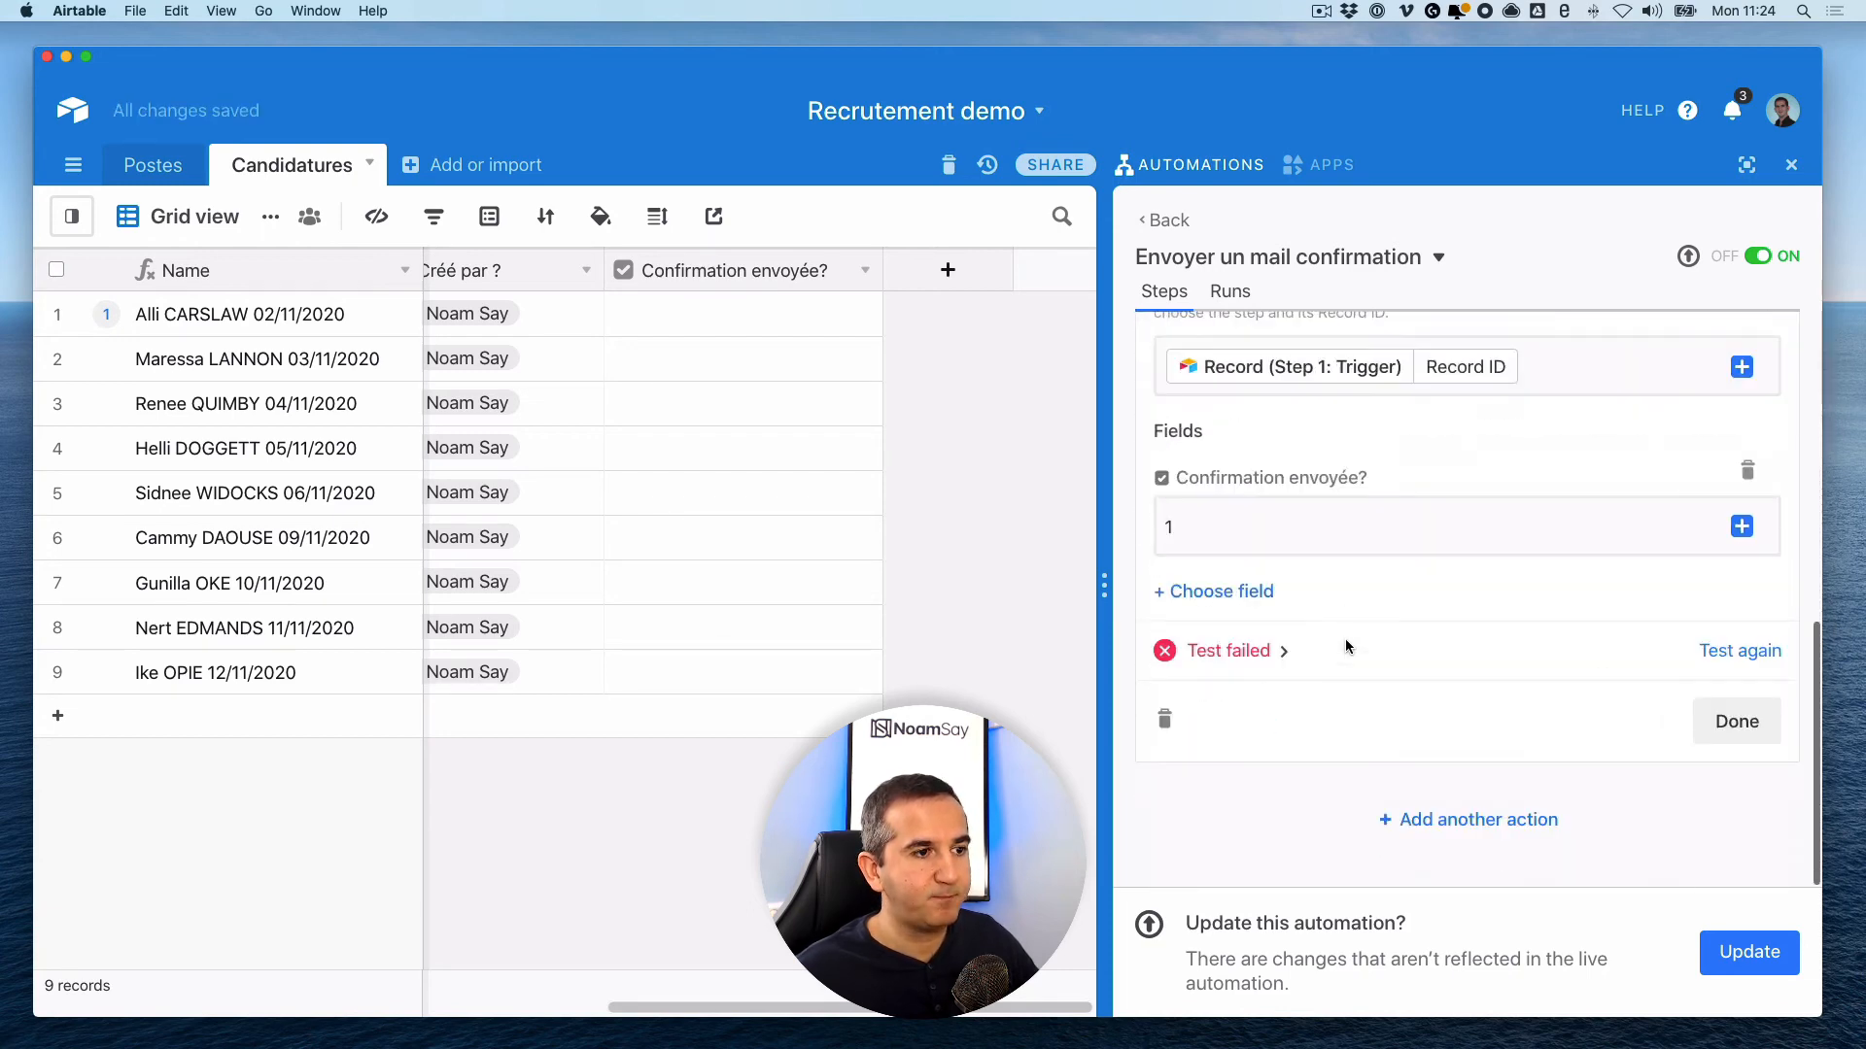
pyautogui.click(1271, 650)
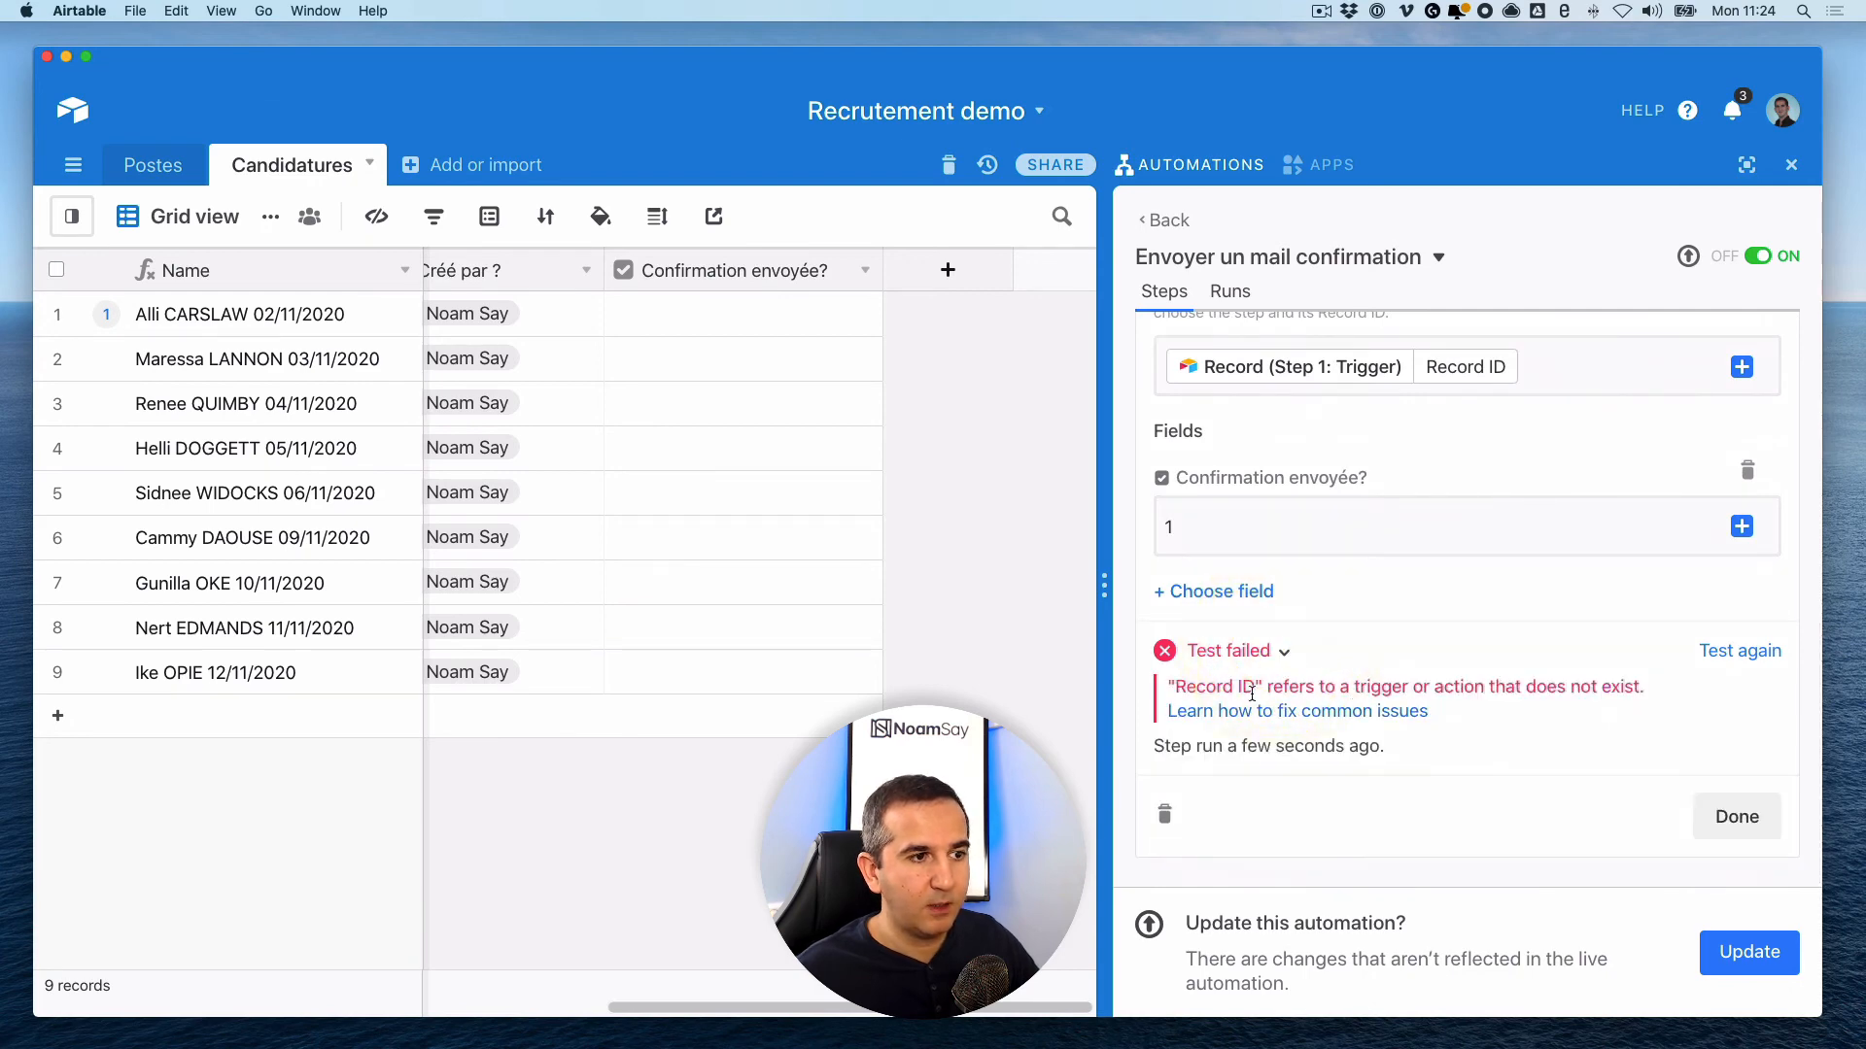
pyautogui.scroll(10, 1542, 690)
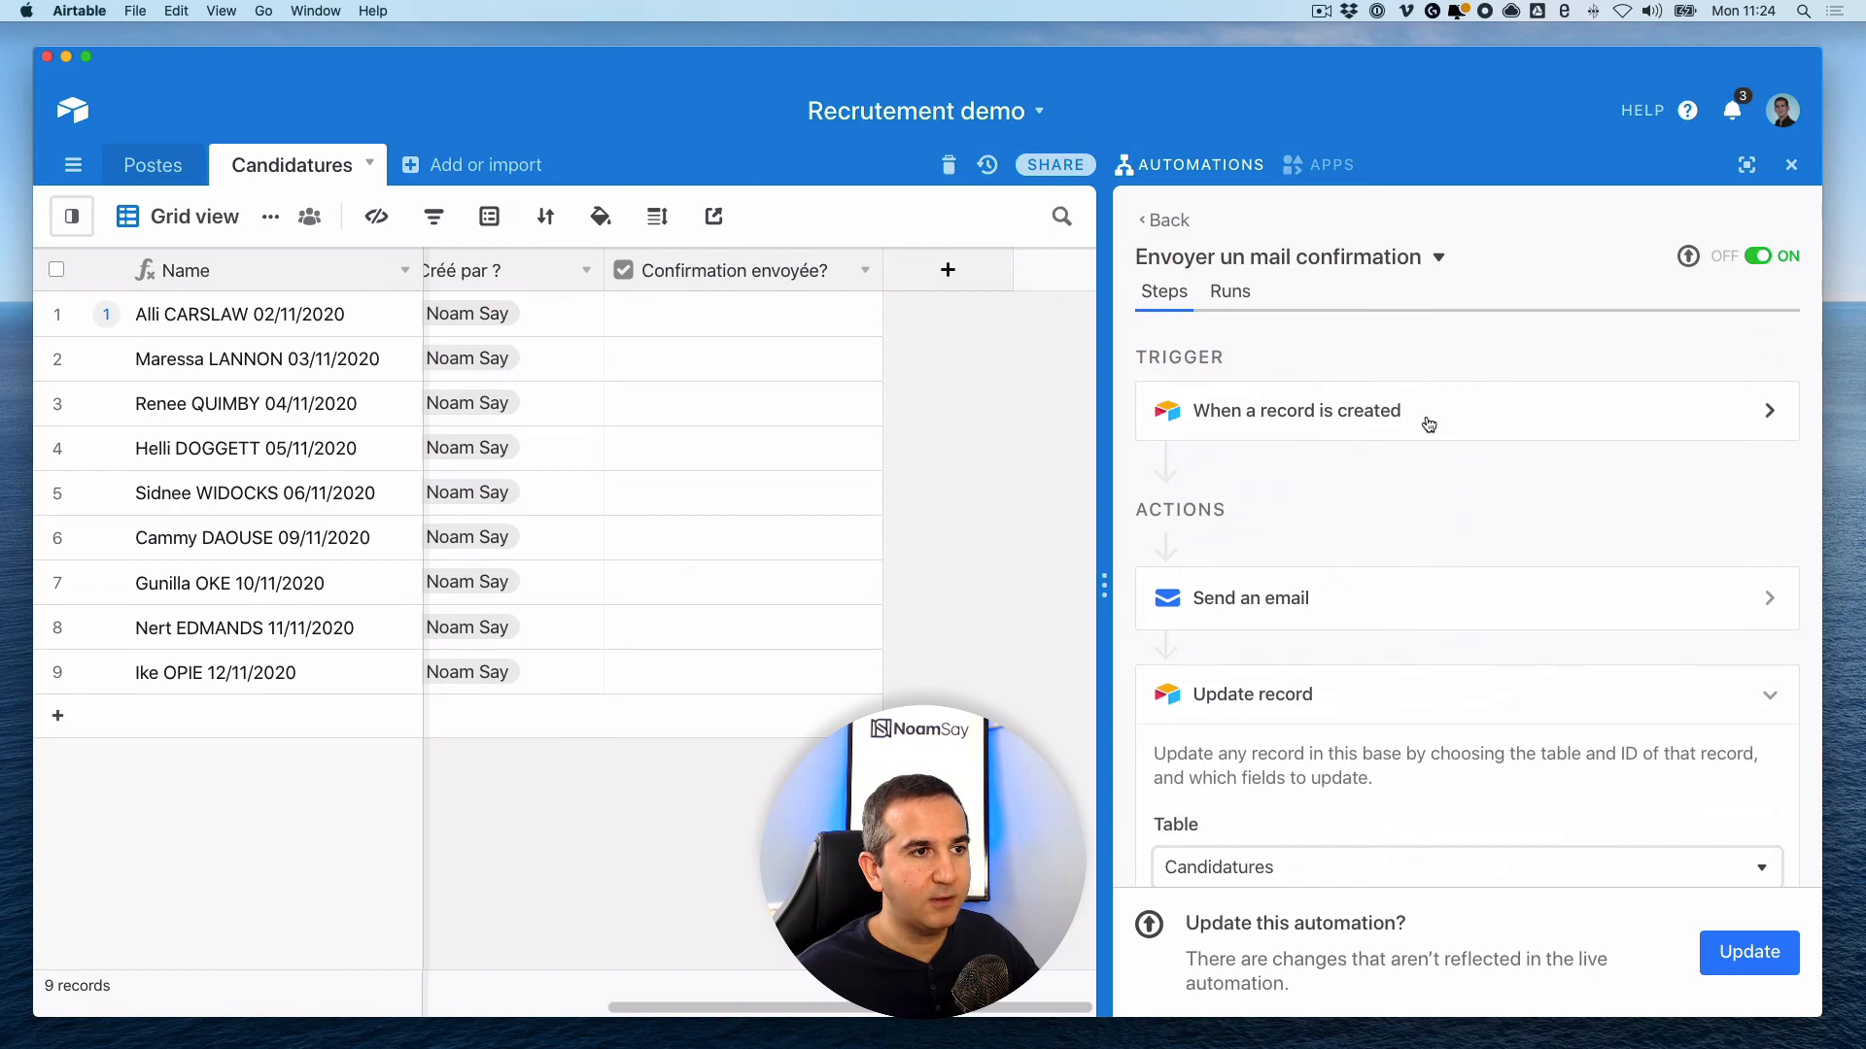
# - Rerun the record-created trigger's test and review the trigger record's field values
pyautogui.click(1426, 416)
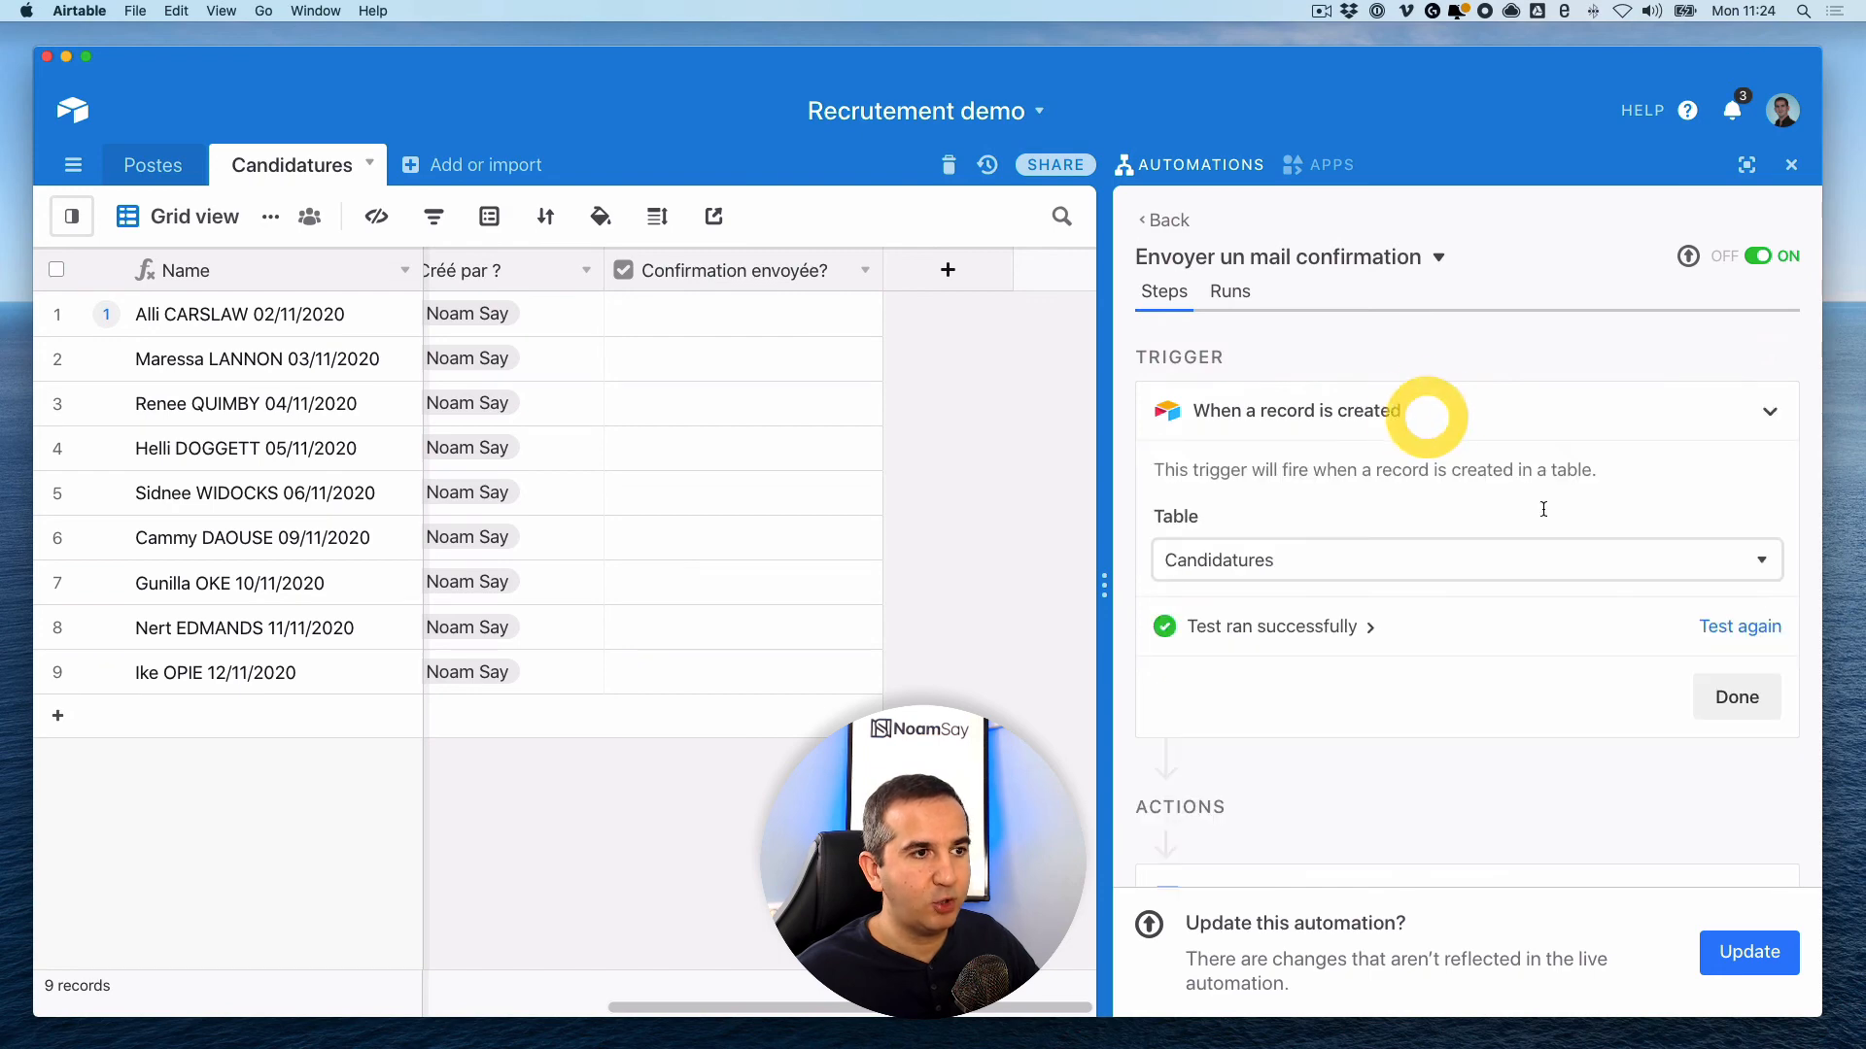
pyautogui.click(1746, 629)
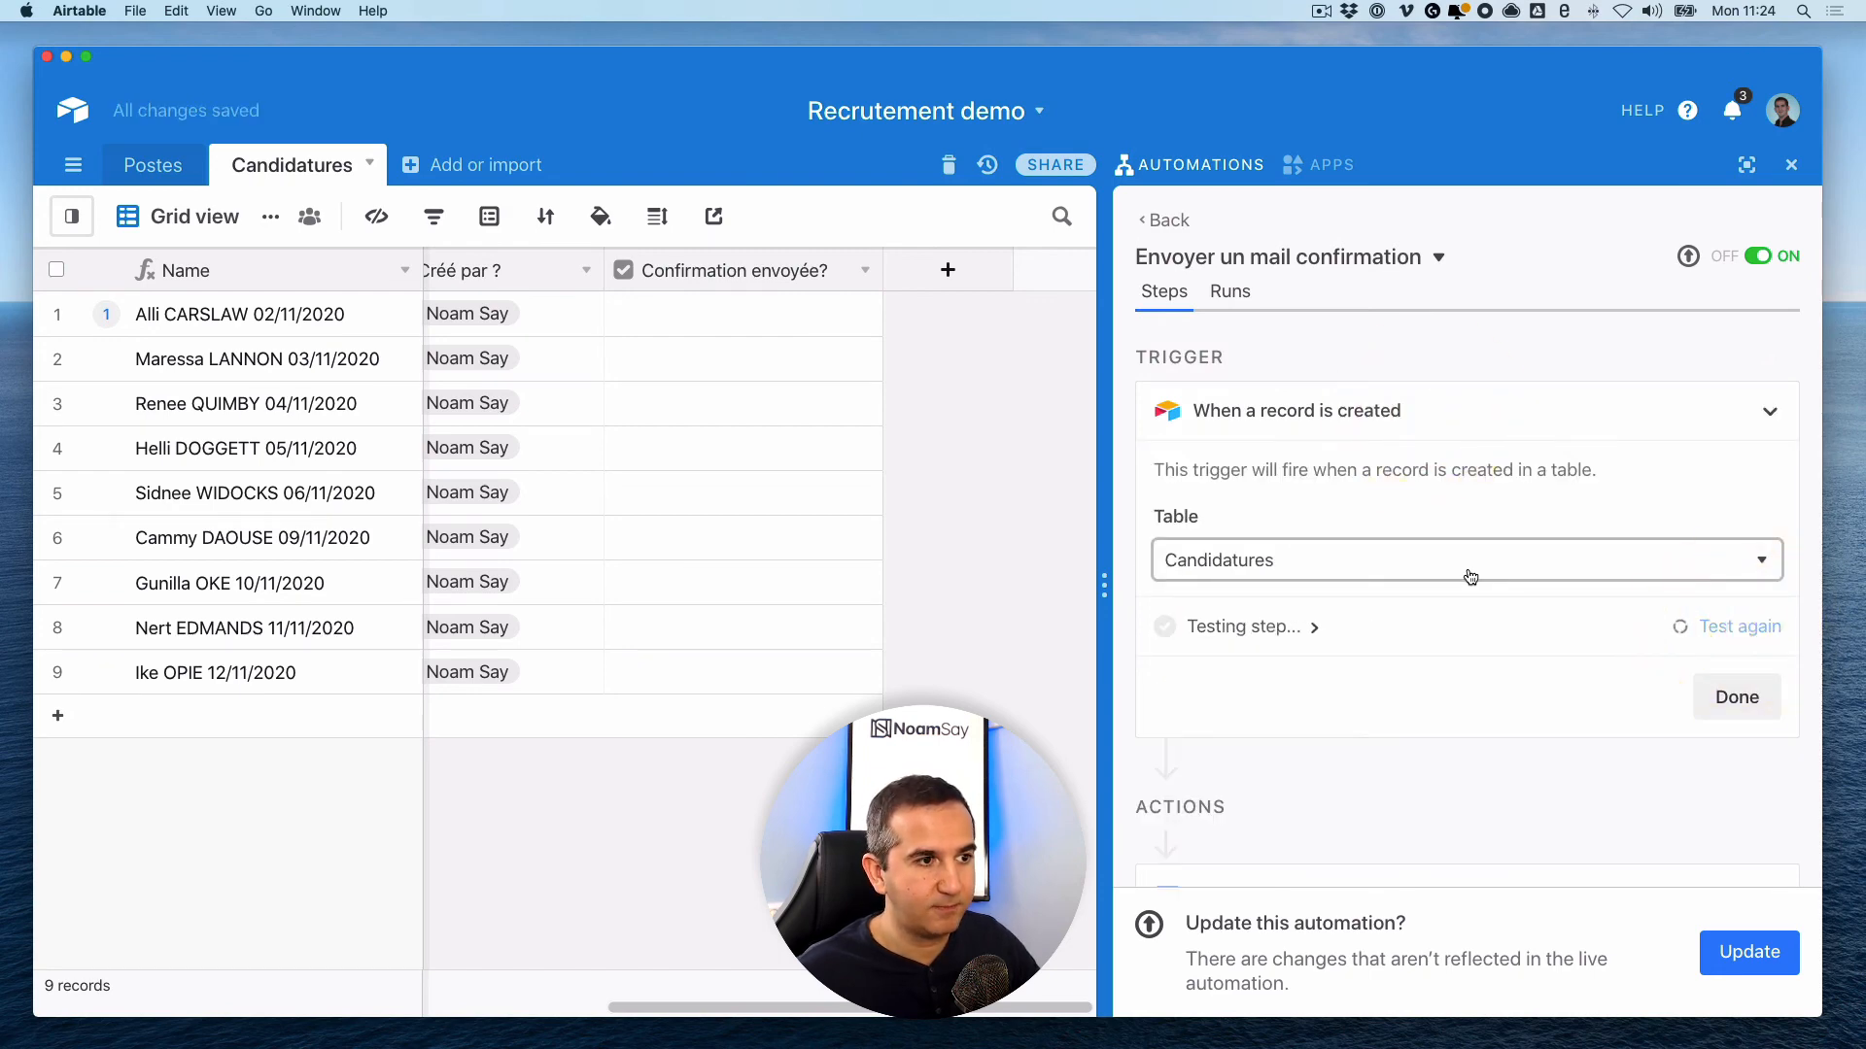
pyautogui.scroll(-3, 1460, 635)
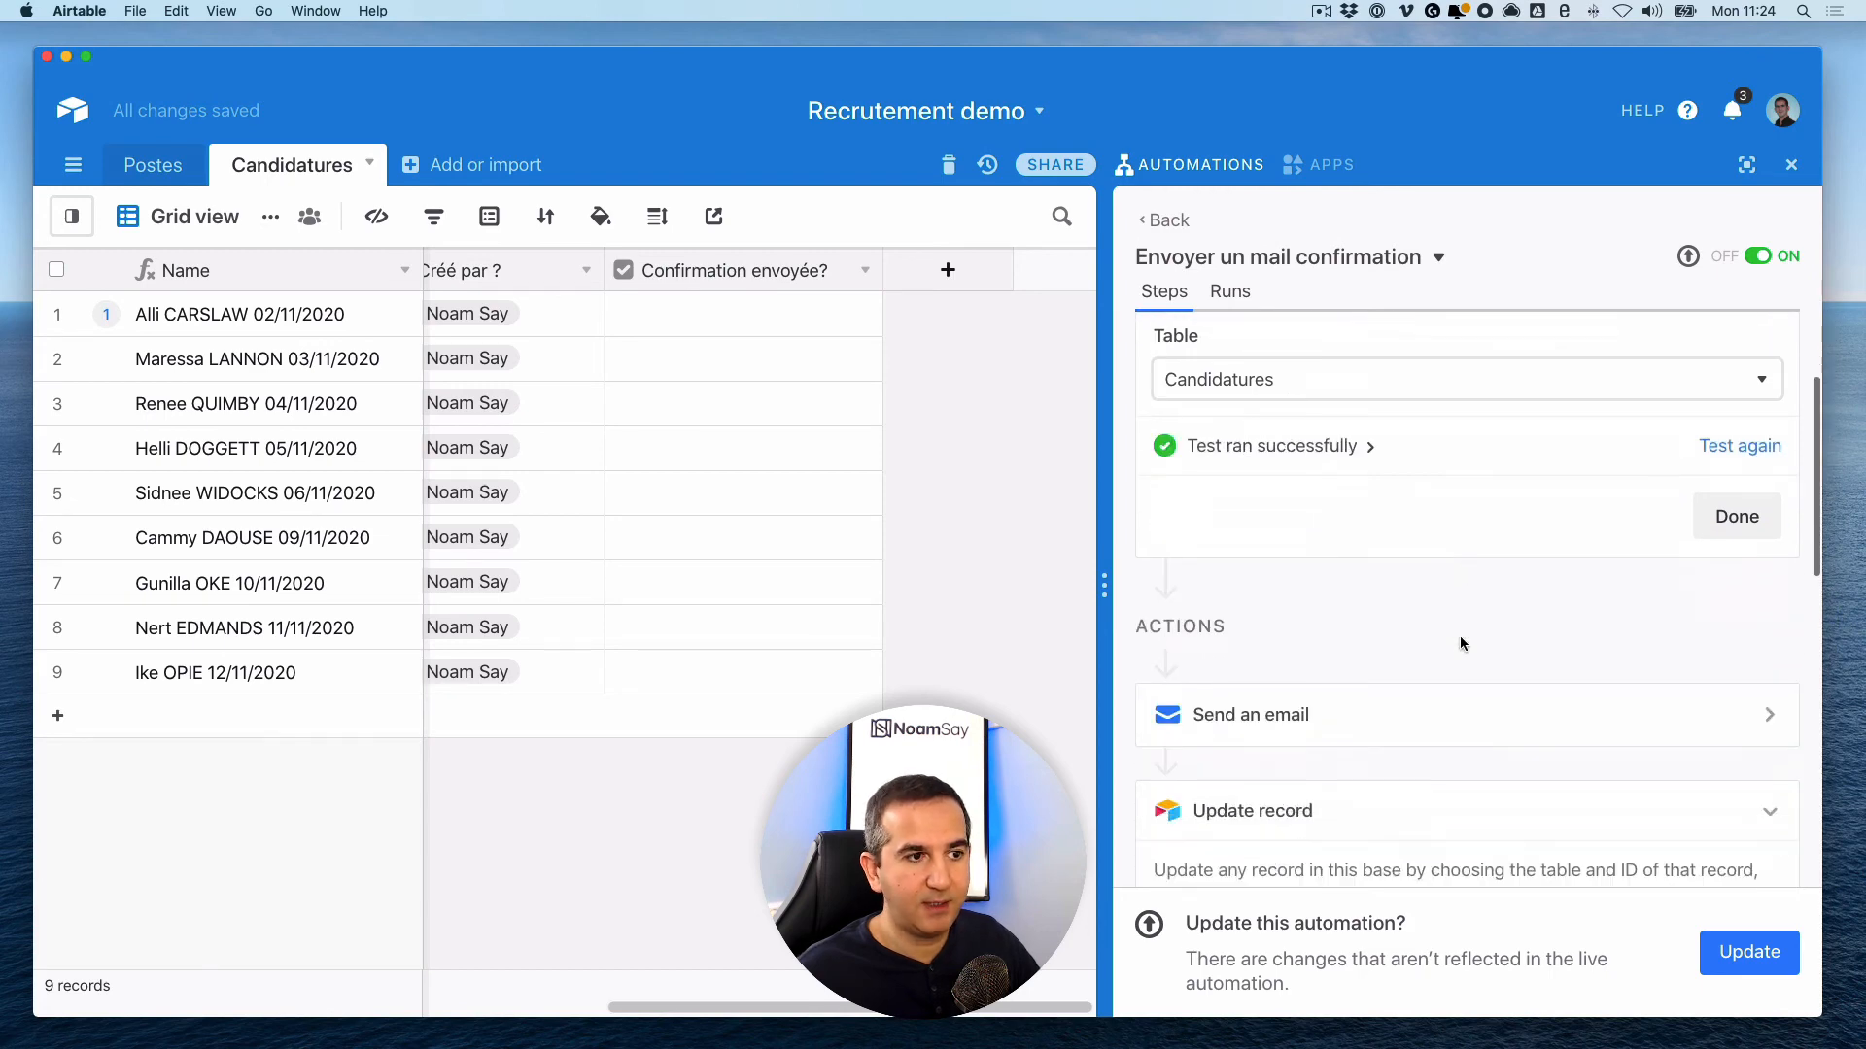
pyautogui.click(1369, 430)
pyautogui.scroll(2, 1452, 430)
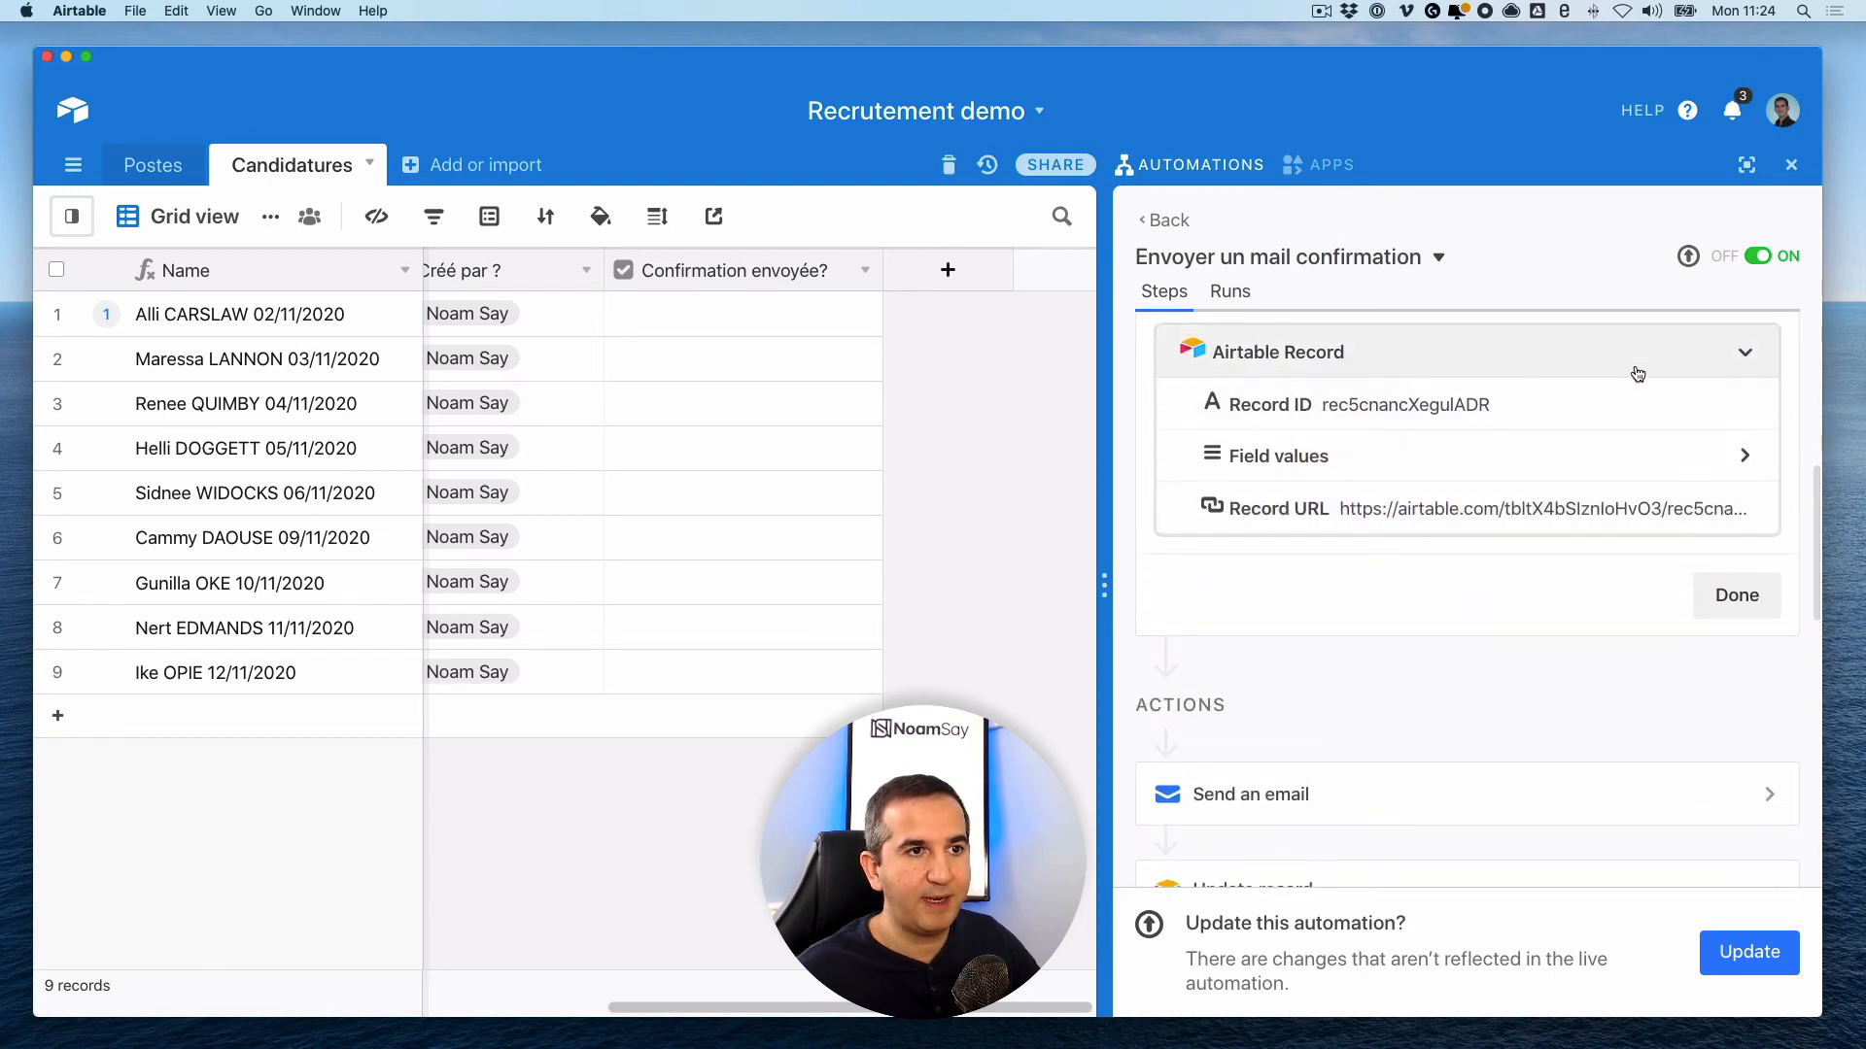
pyautogui.click(1707, 469)
pyautogui.scroll(1, 1696, 471)
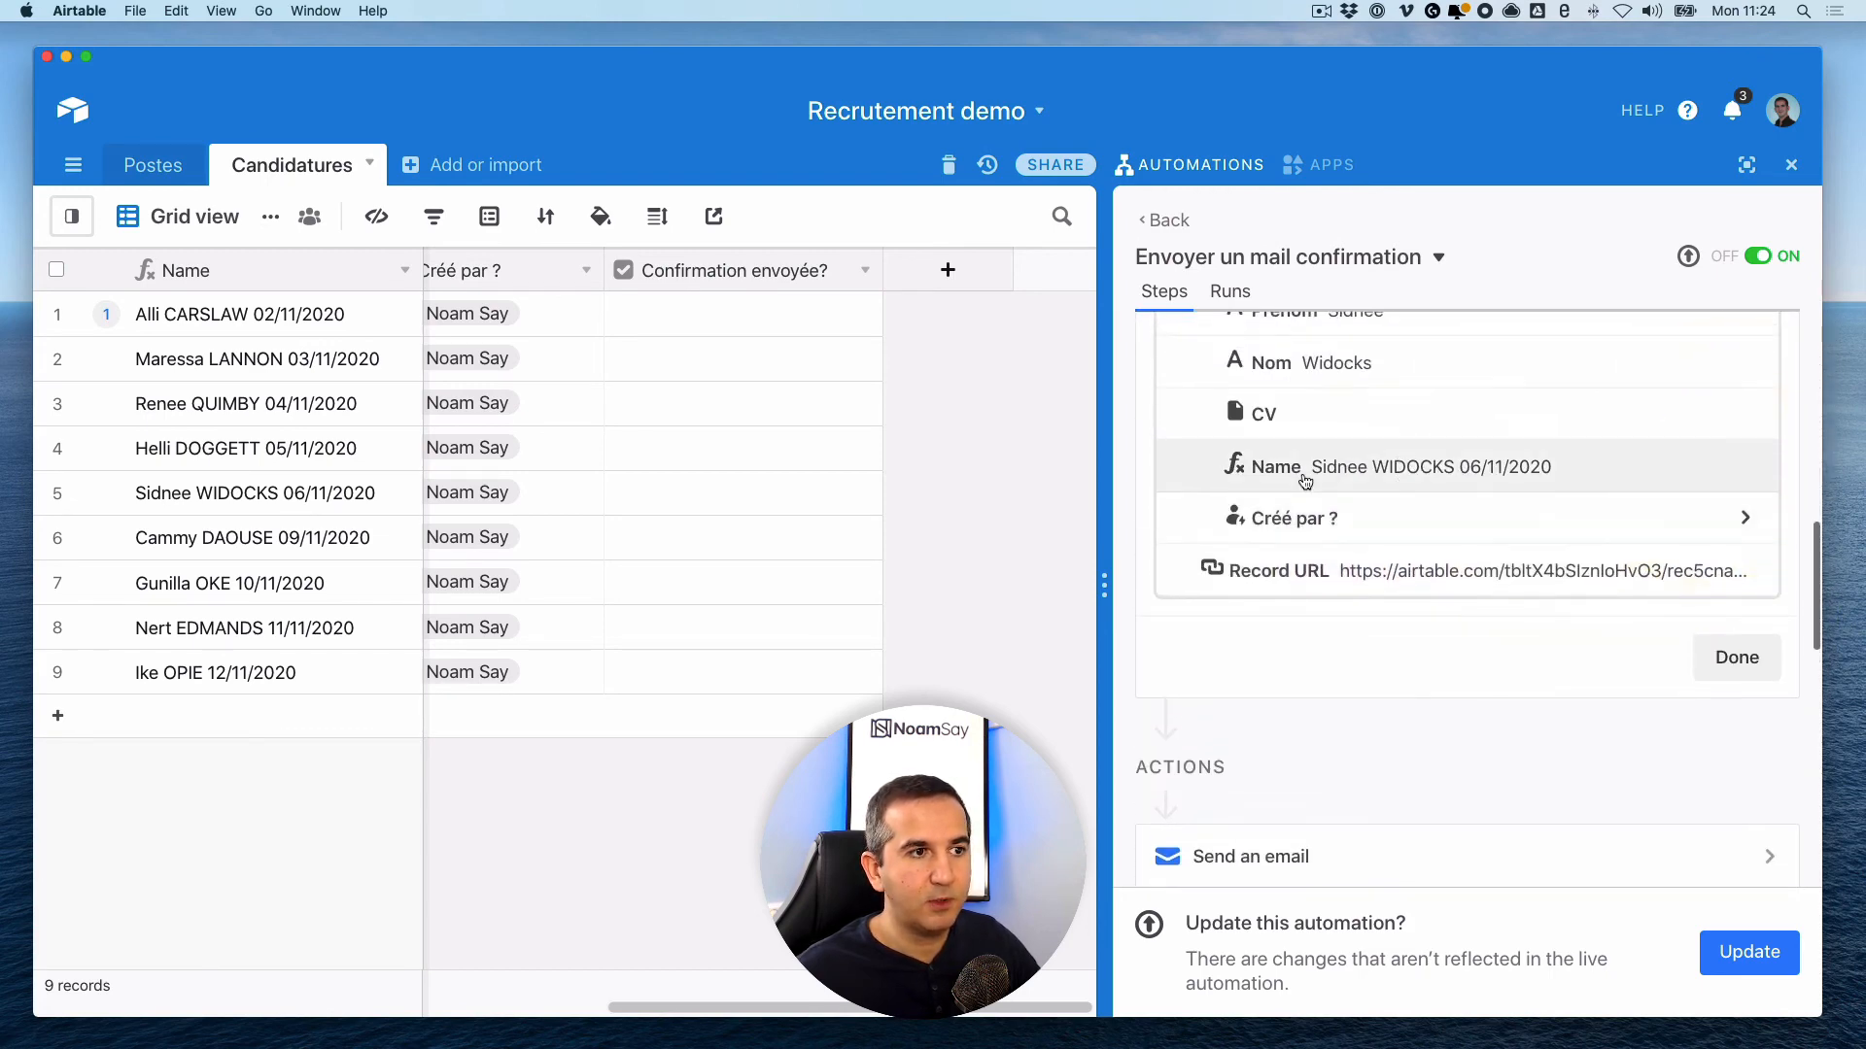
pyautogui.click(1716, 658)
pyautogui.scroll(-5, 1477, 622)
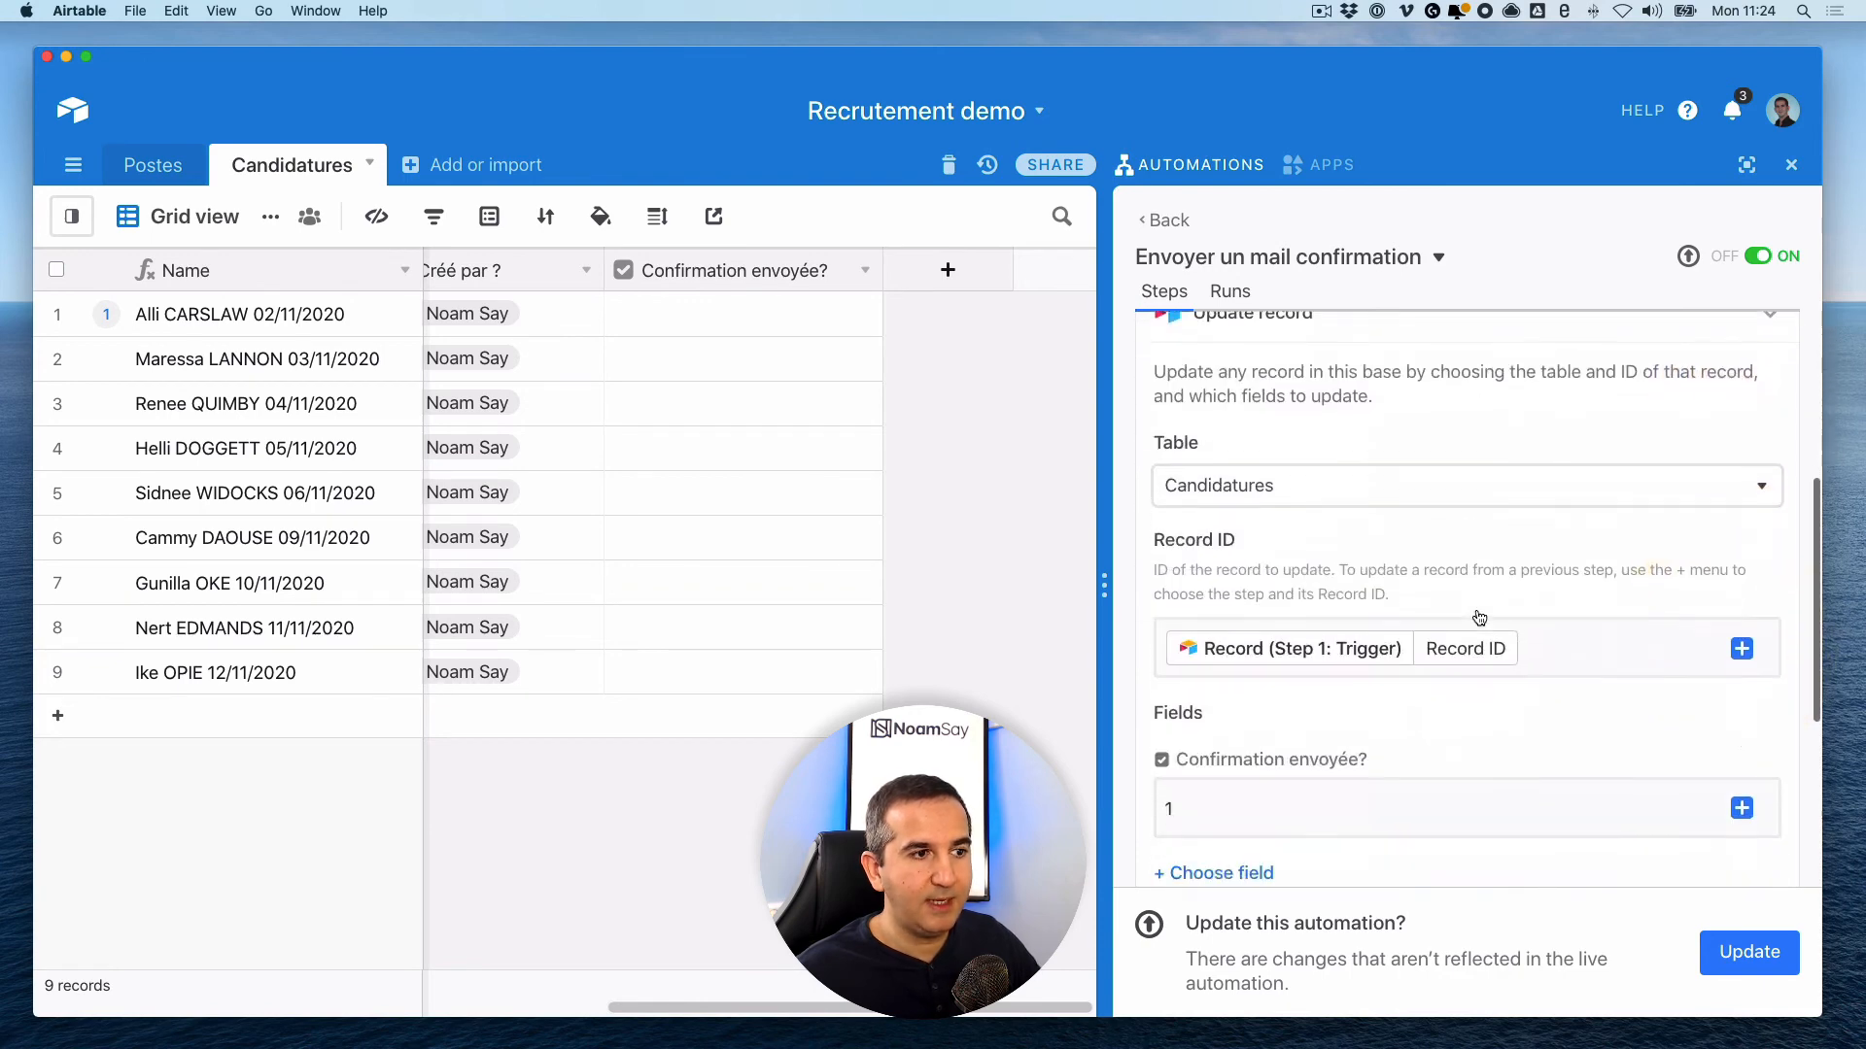
pyautogui.scroll(-1, 1473, 634)
# - Retest the Update record step so row 5 gets ticked, then click Done
pyautogui.click(1720, 590)
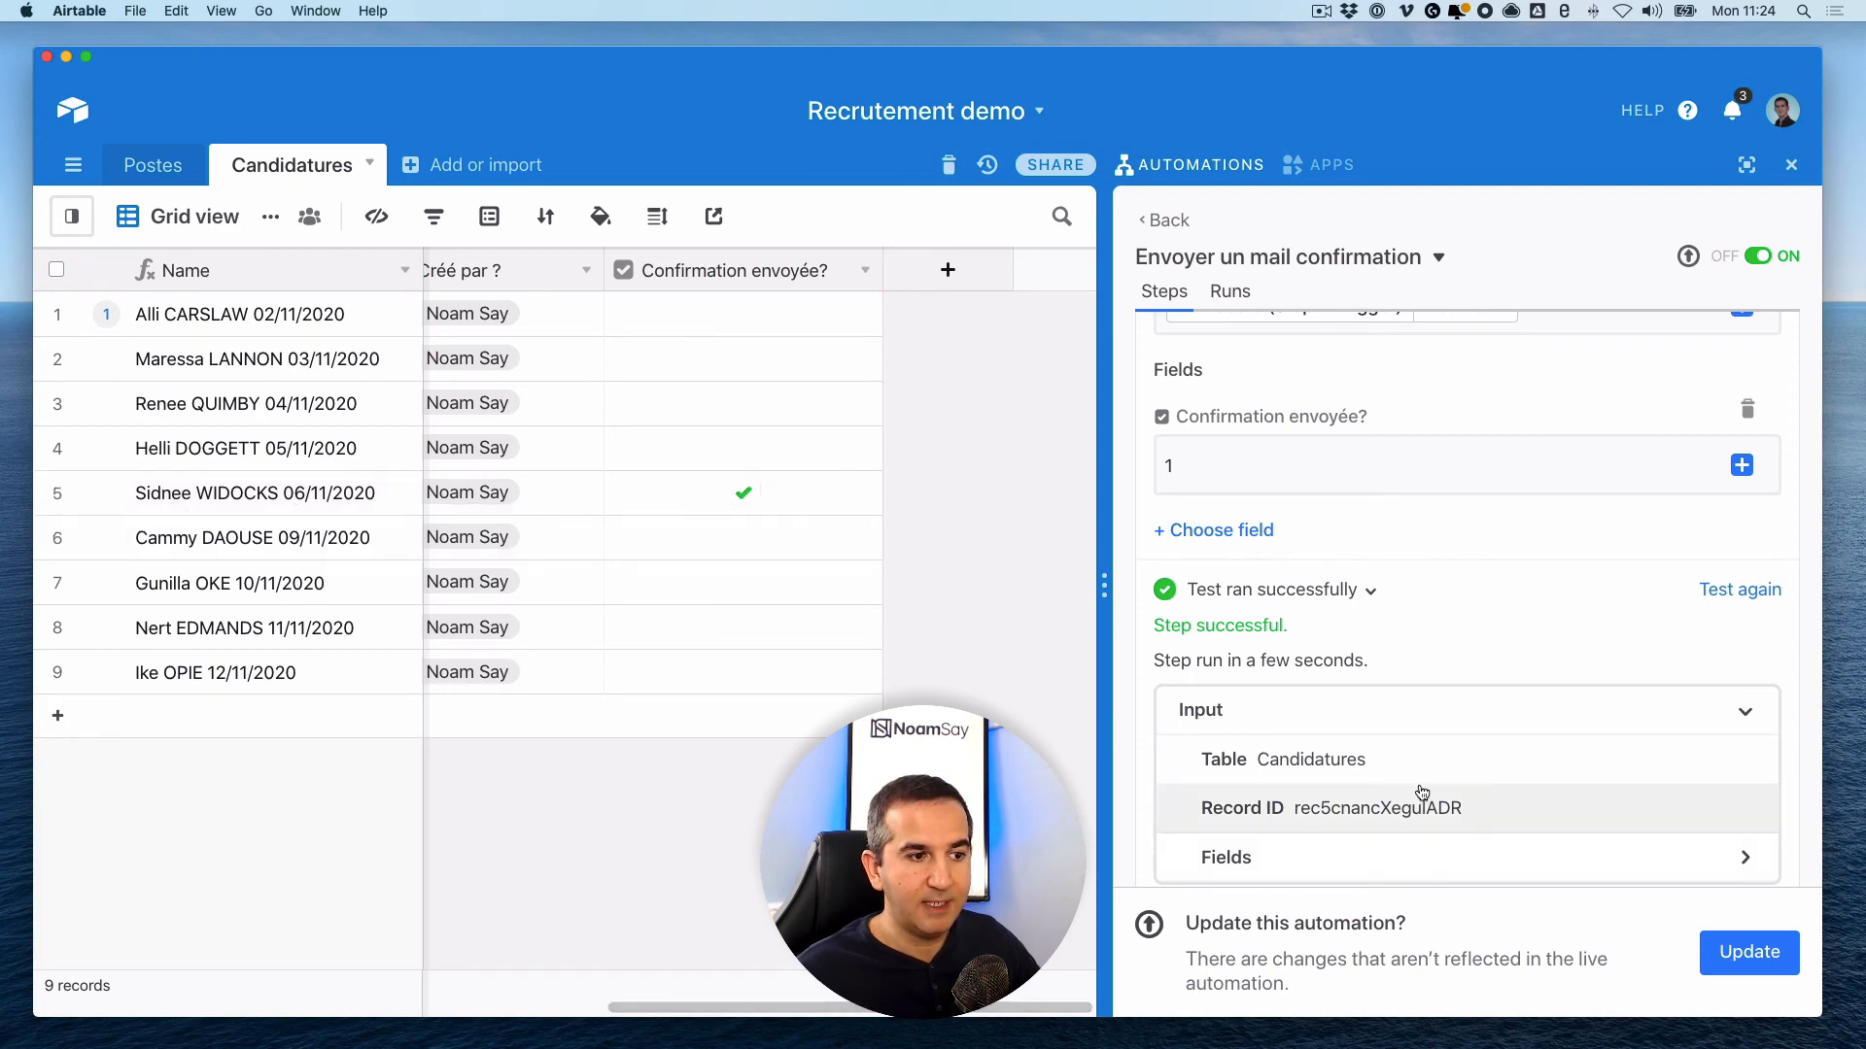
pyautogui.scroll(-5, 1421, 778)
pyautogui.scroll(-3, 1424, 787)
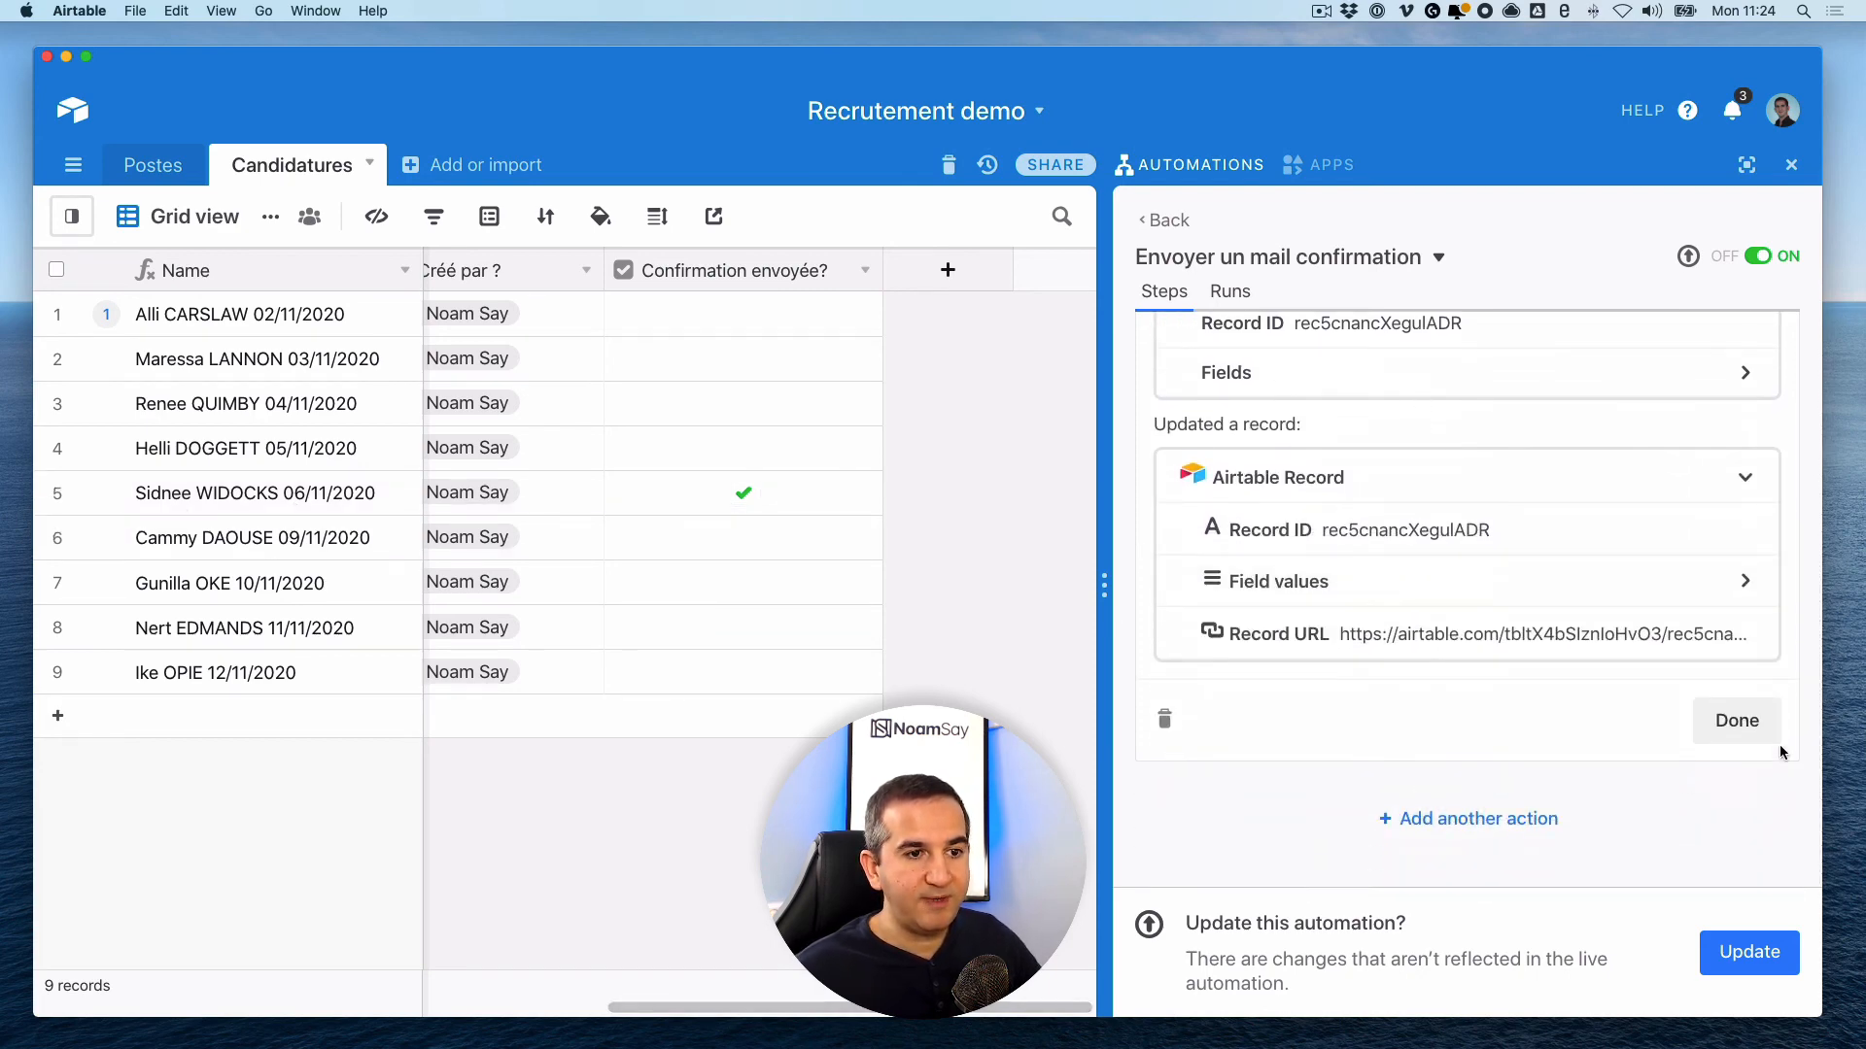
pyautogui.click(1735, 719)
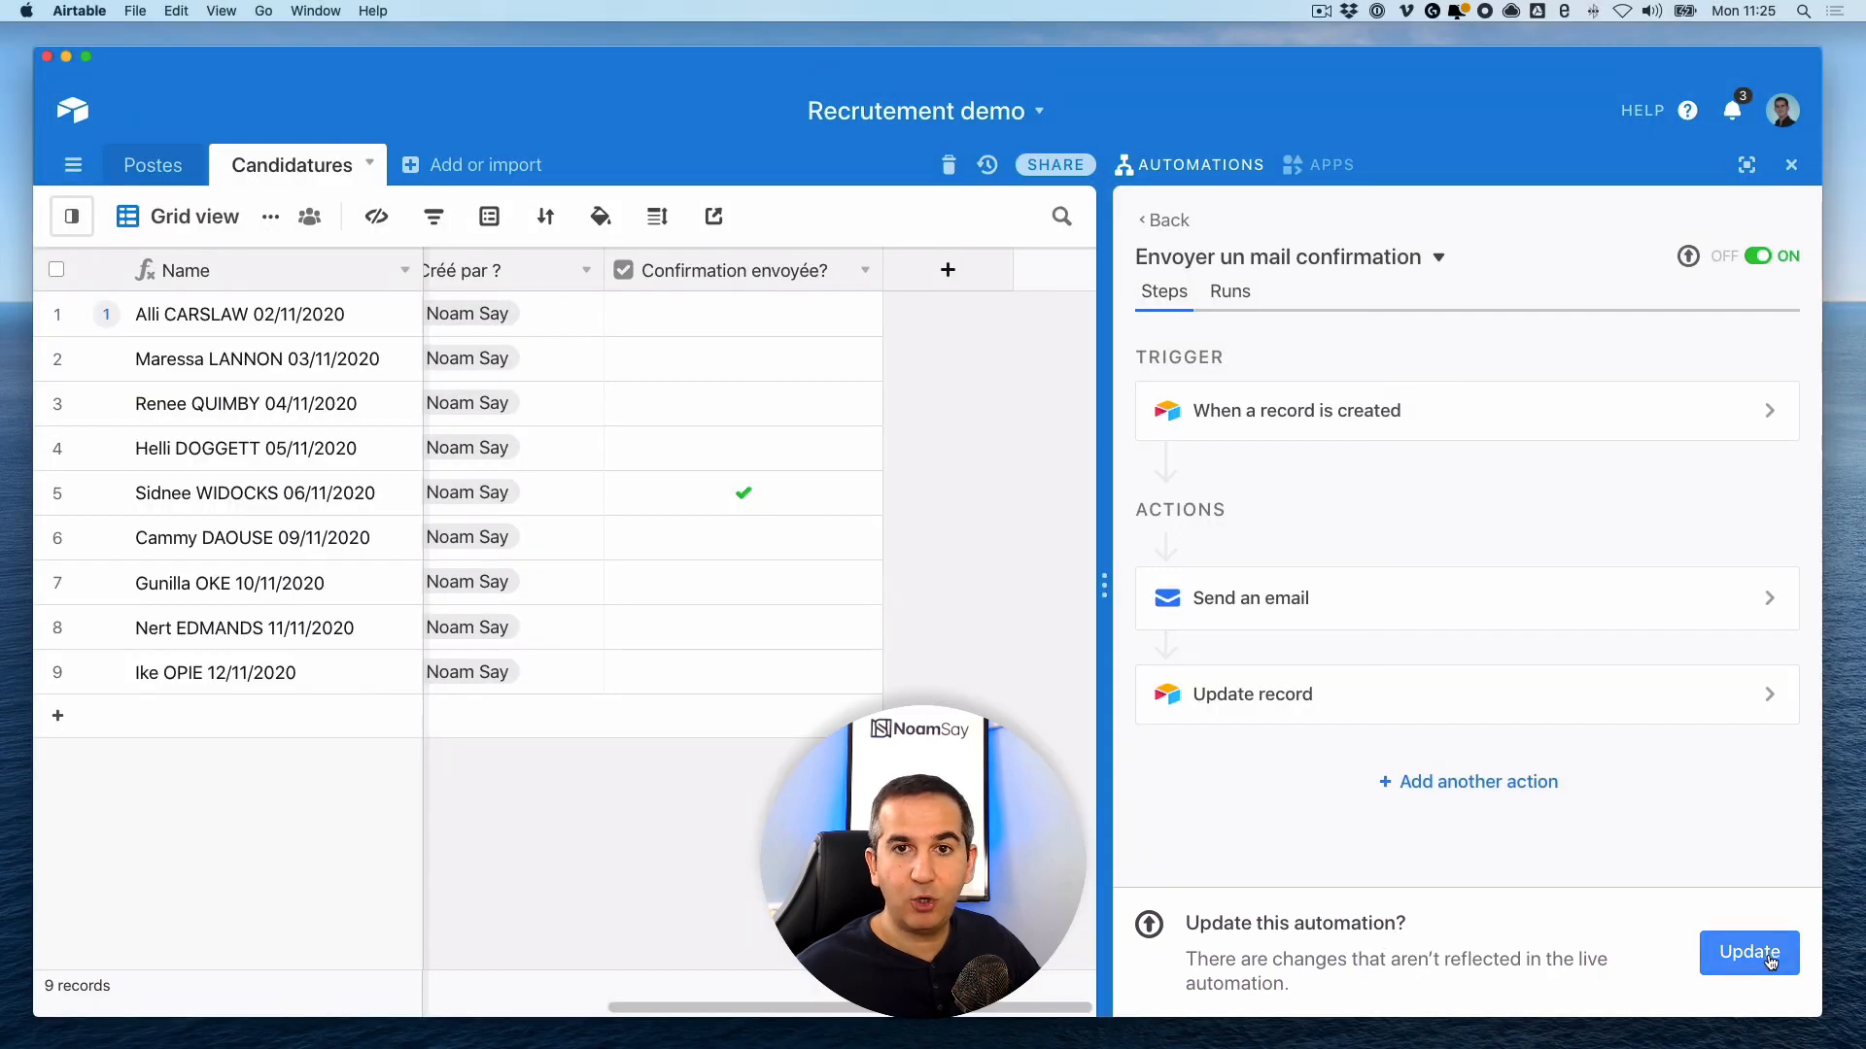
# - Publish the automation changes and open the 'Formulaire de candidature' form live in Chrome
pyautogui.click(1768, 959)
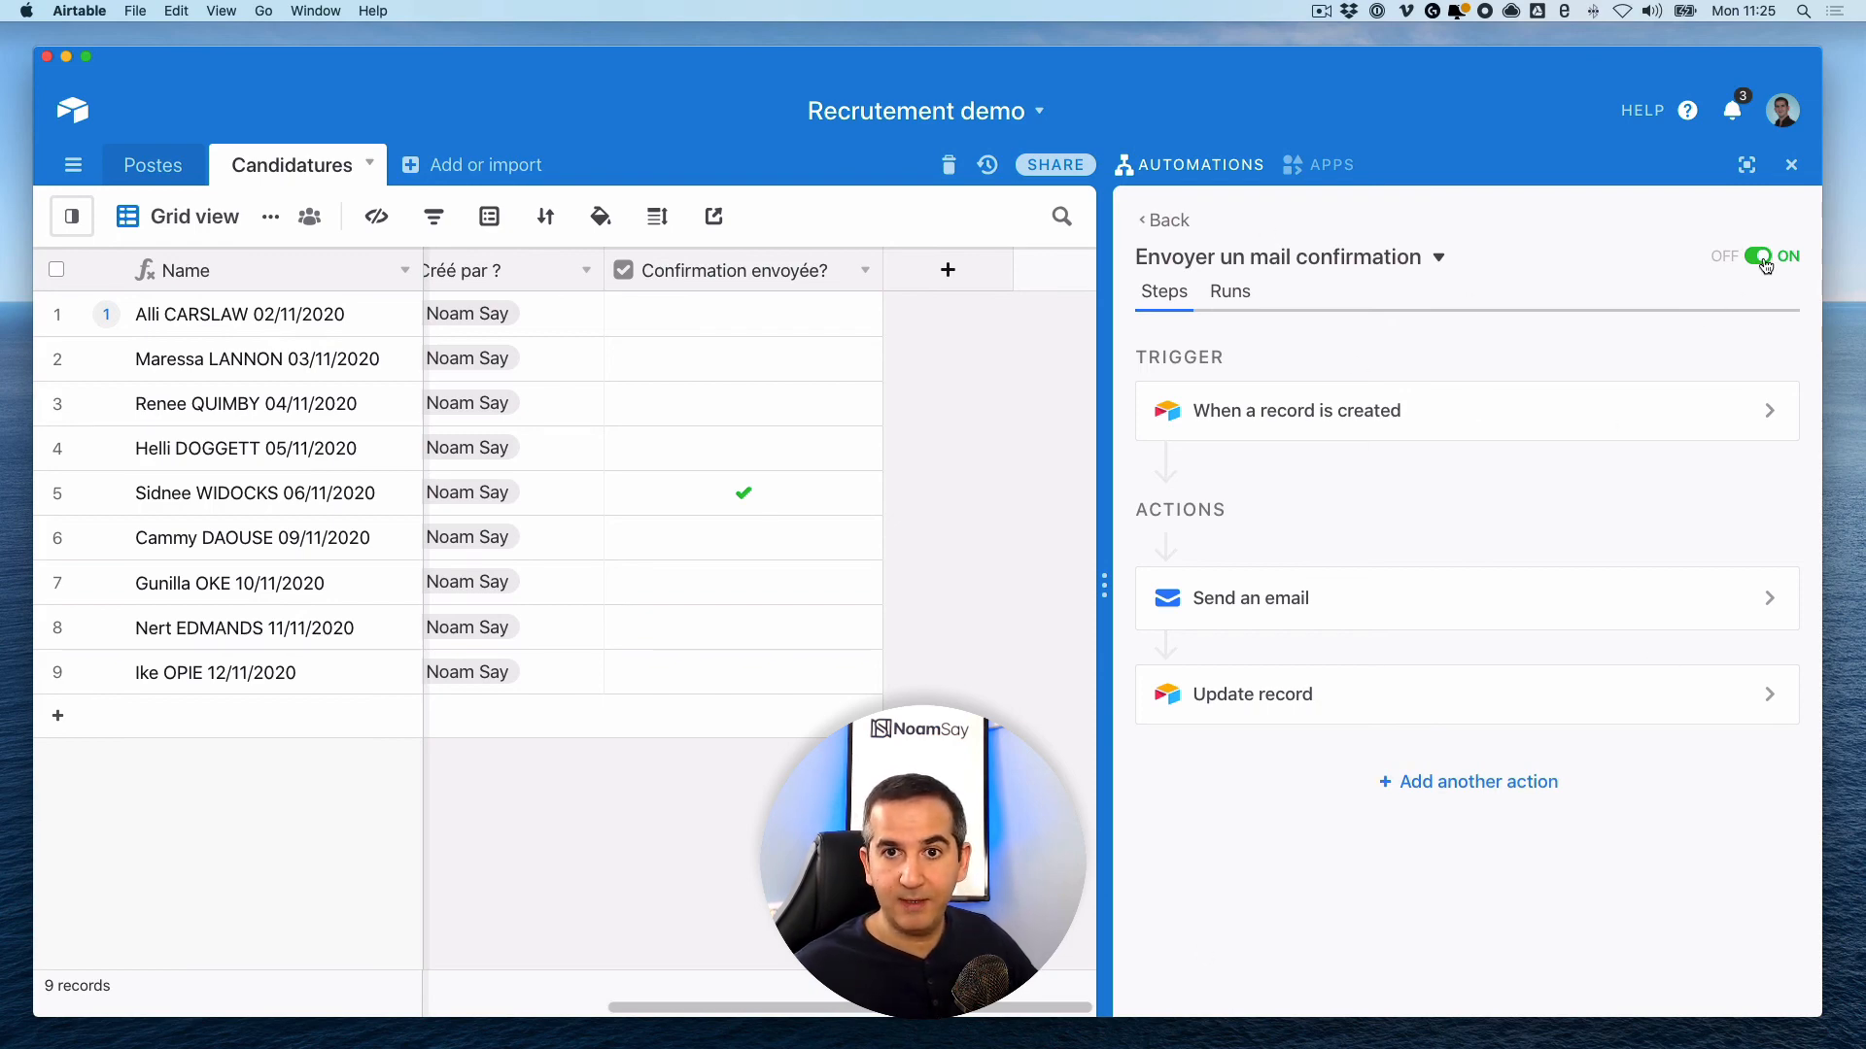
pyautogui.click(1790, 168)
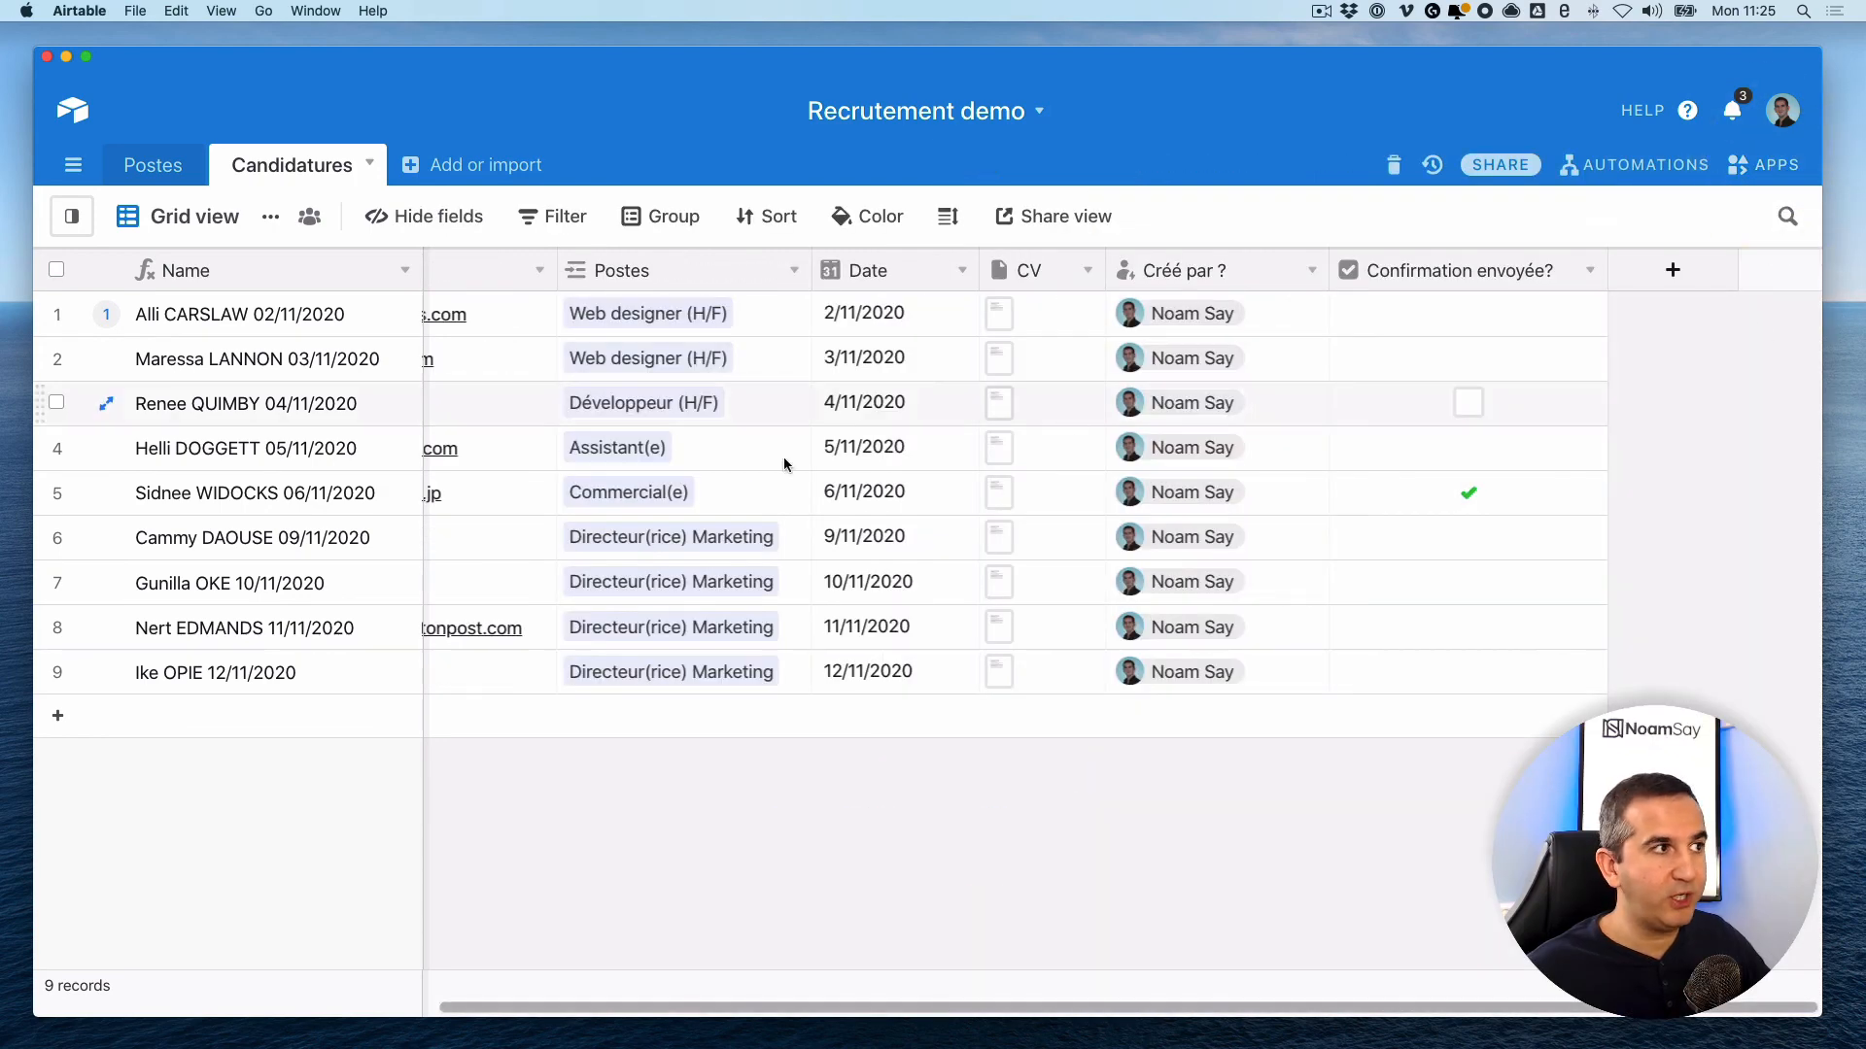
pyautogui.click(71, 216)
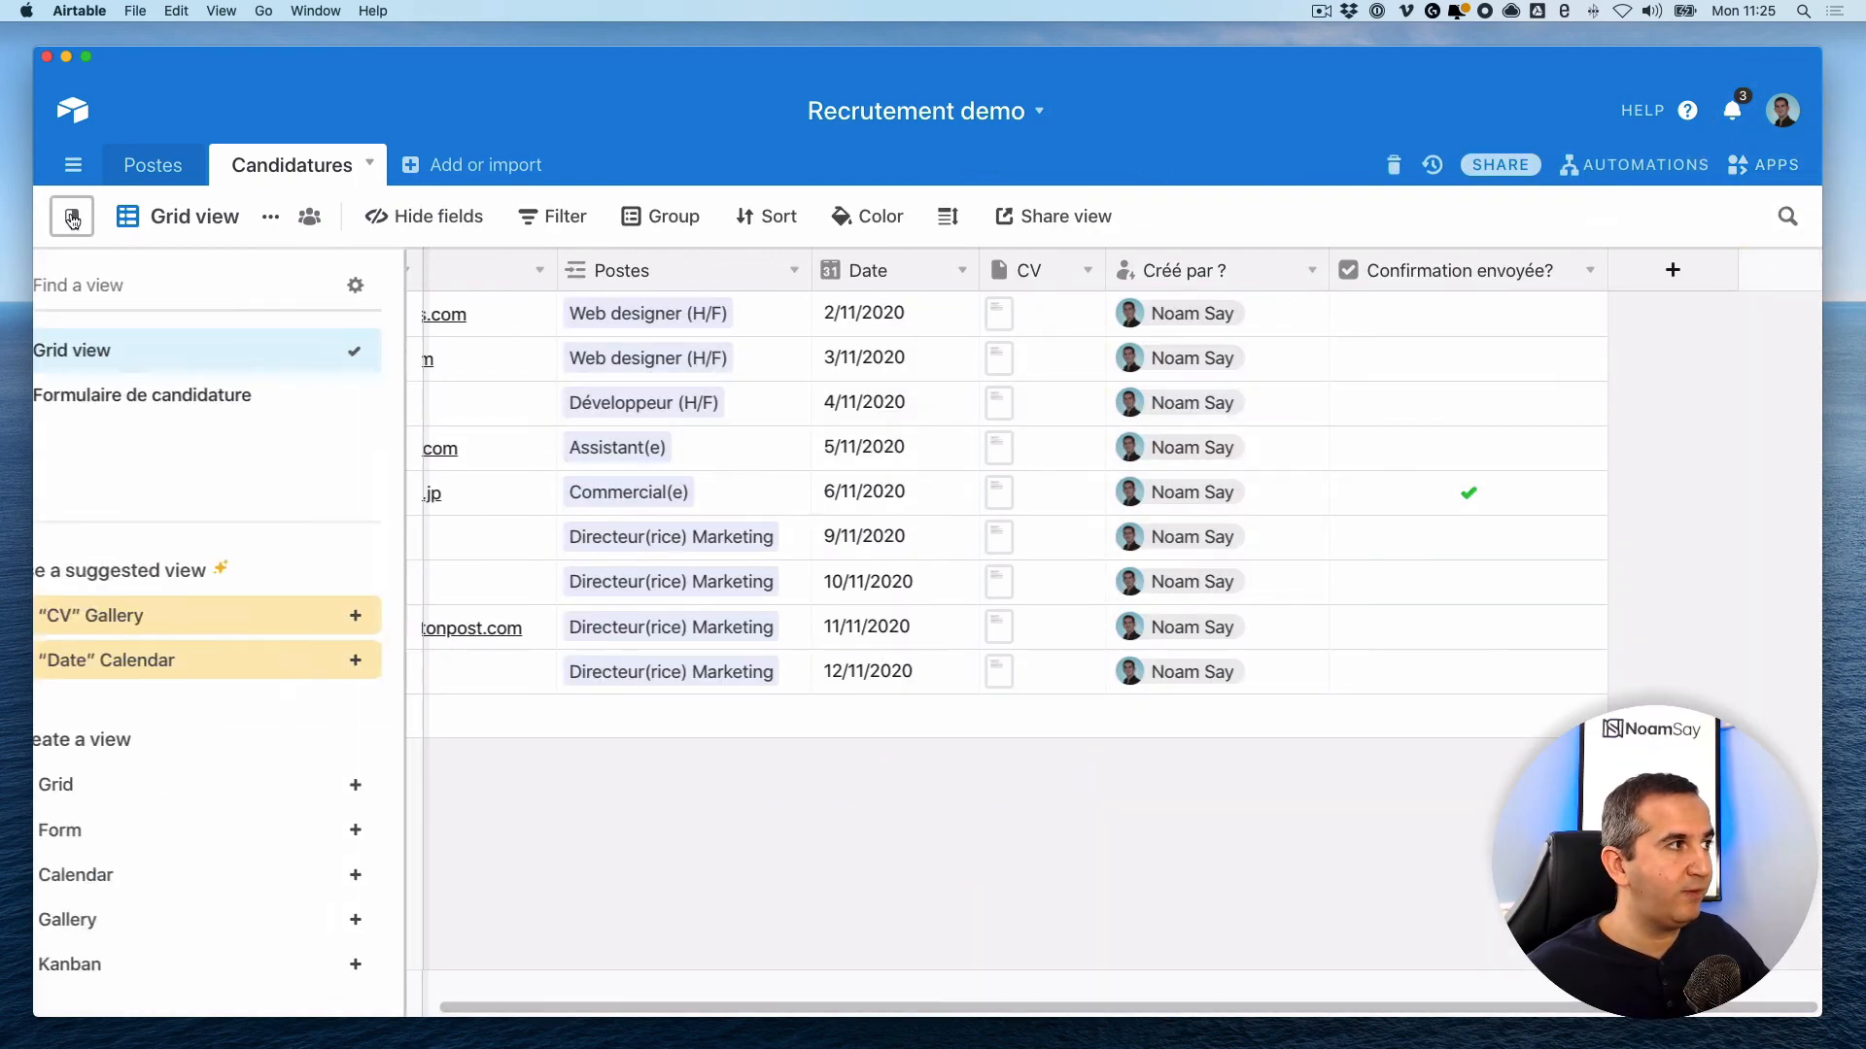
pyautogui.click(144, 396)
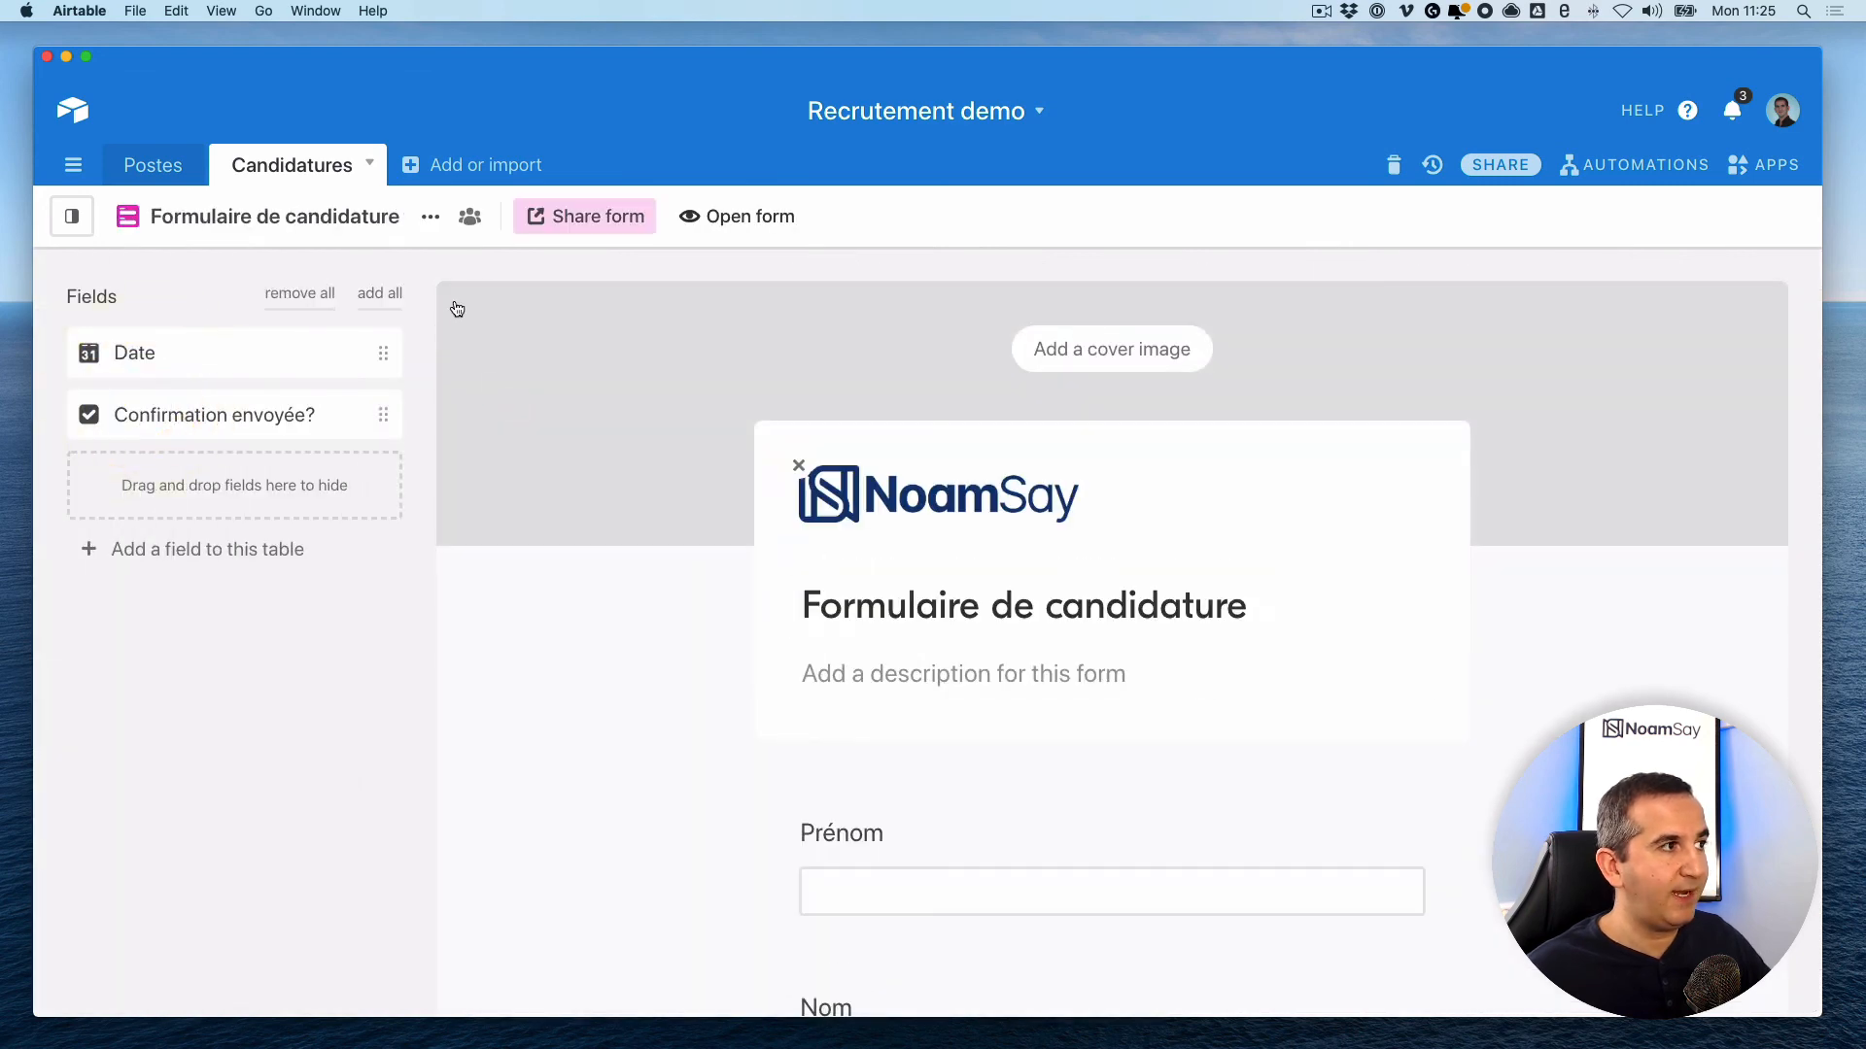
pyautogui.click(750, 215)
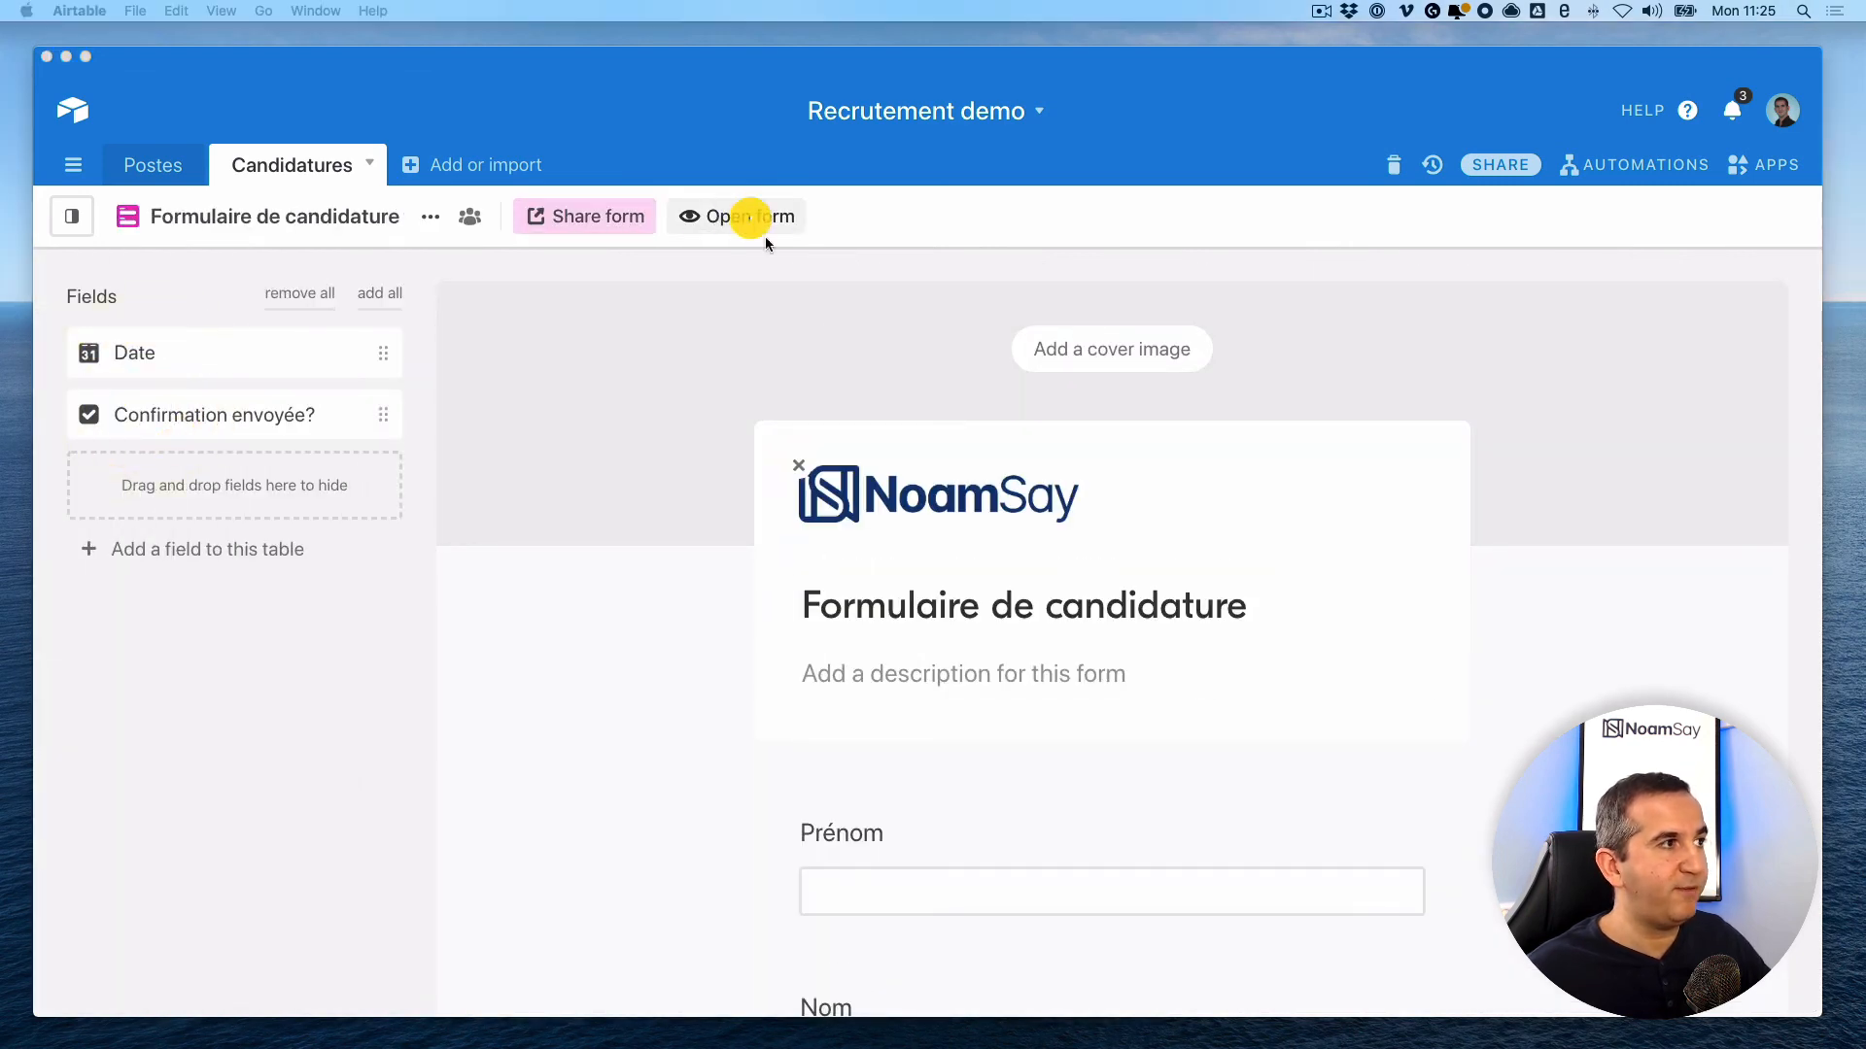
pyautogui.moveTo(0, 117); pyautogui.dragTo(1444, 75)
# - Fill in a test first name, last name and e-mail, pick Web designer (H/F), and submit
pyautogui.click(820, 408)
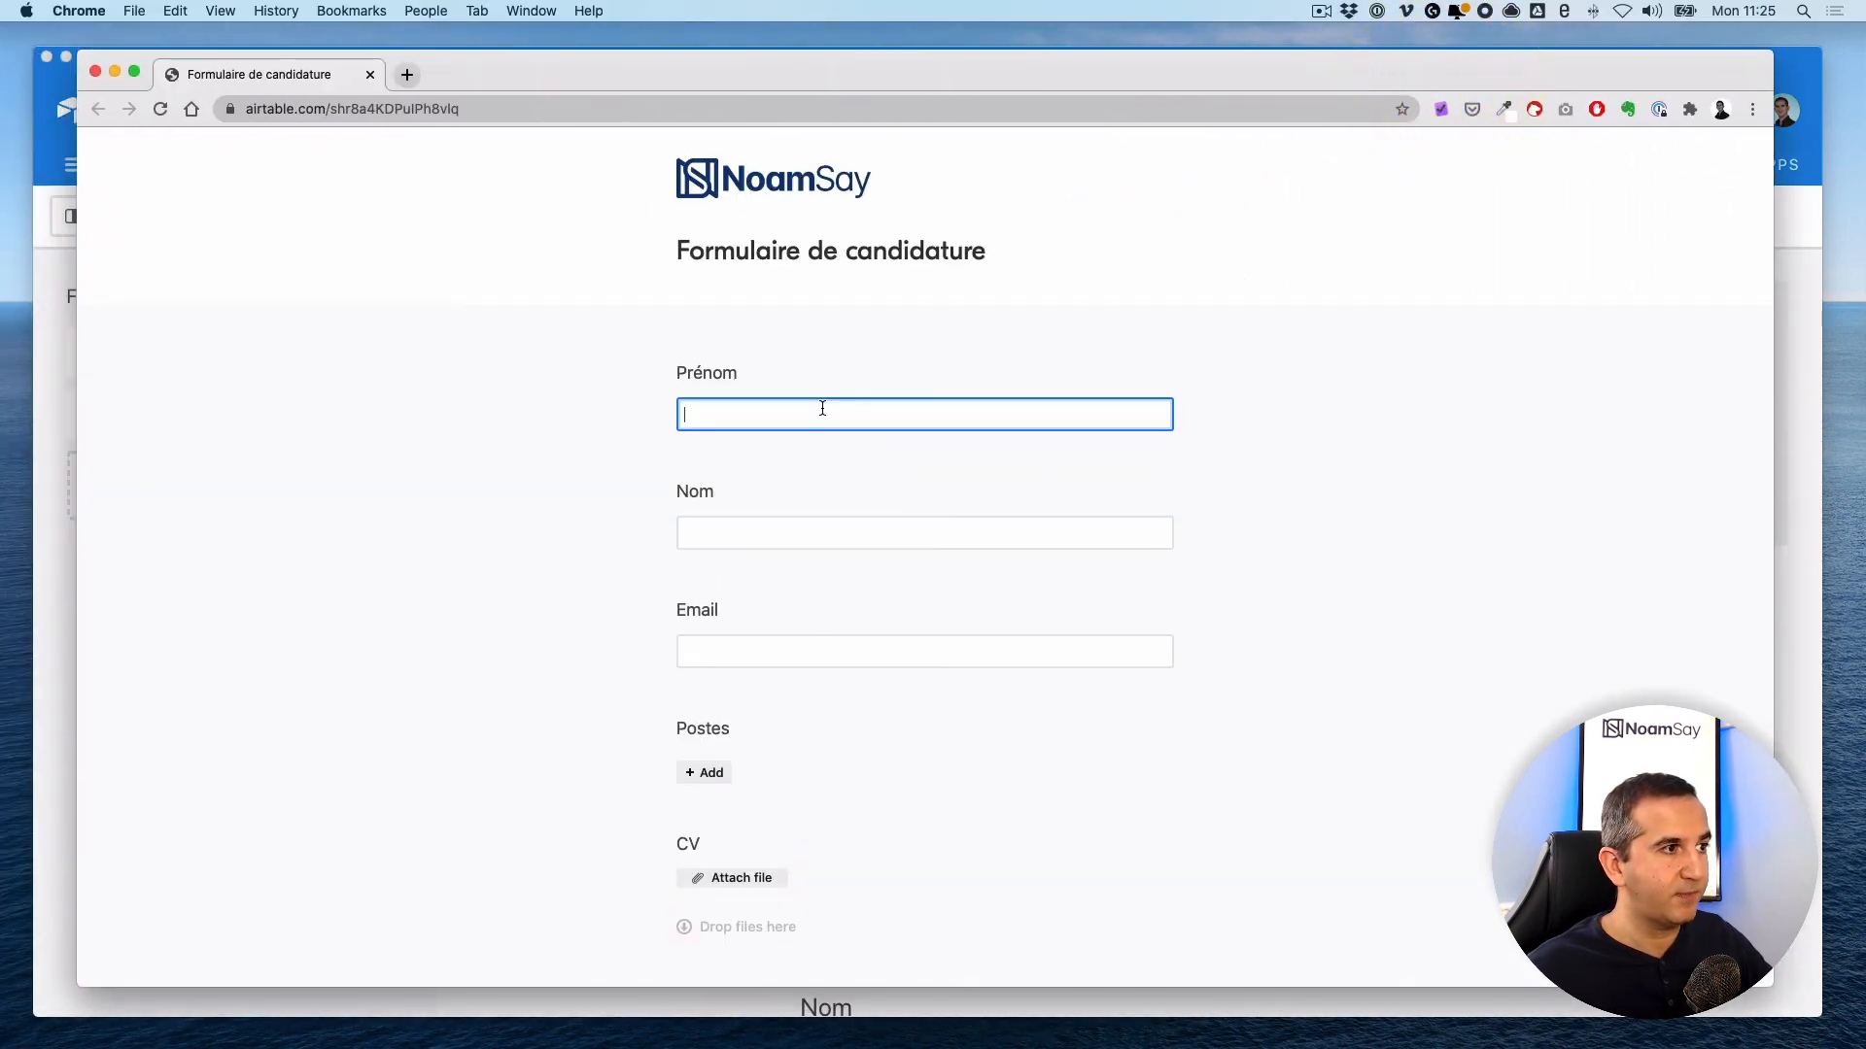
pyautogui.press('Tab')
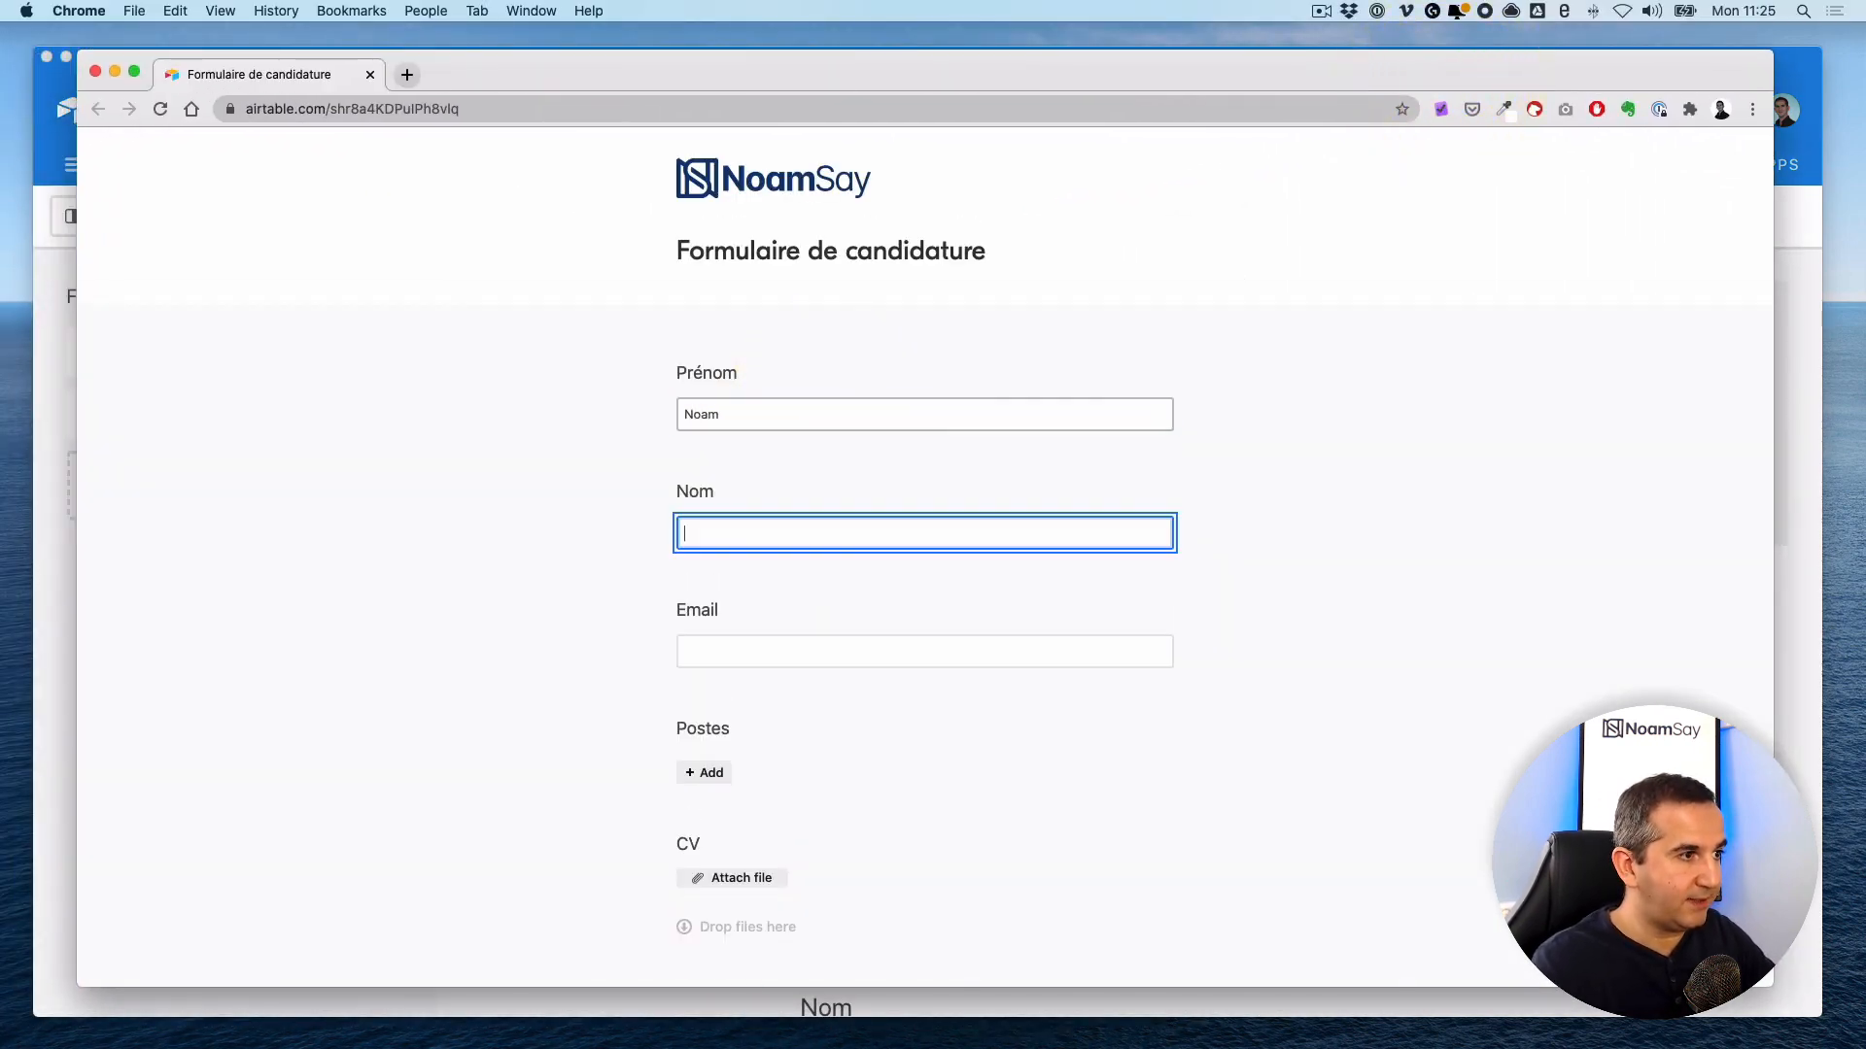
pyautogui.press('Tab')
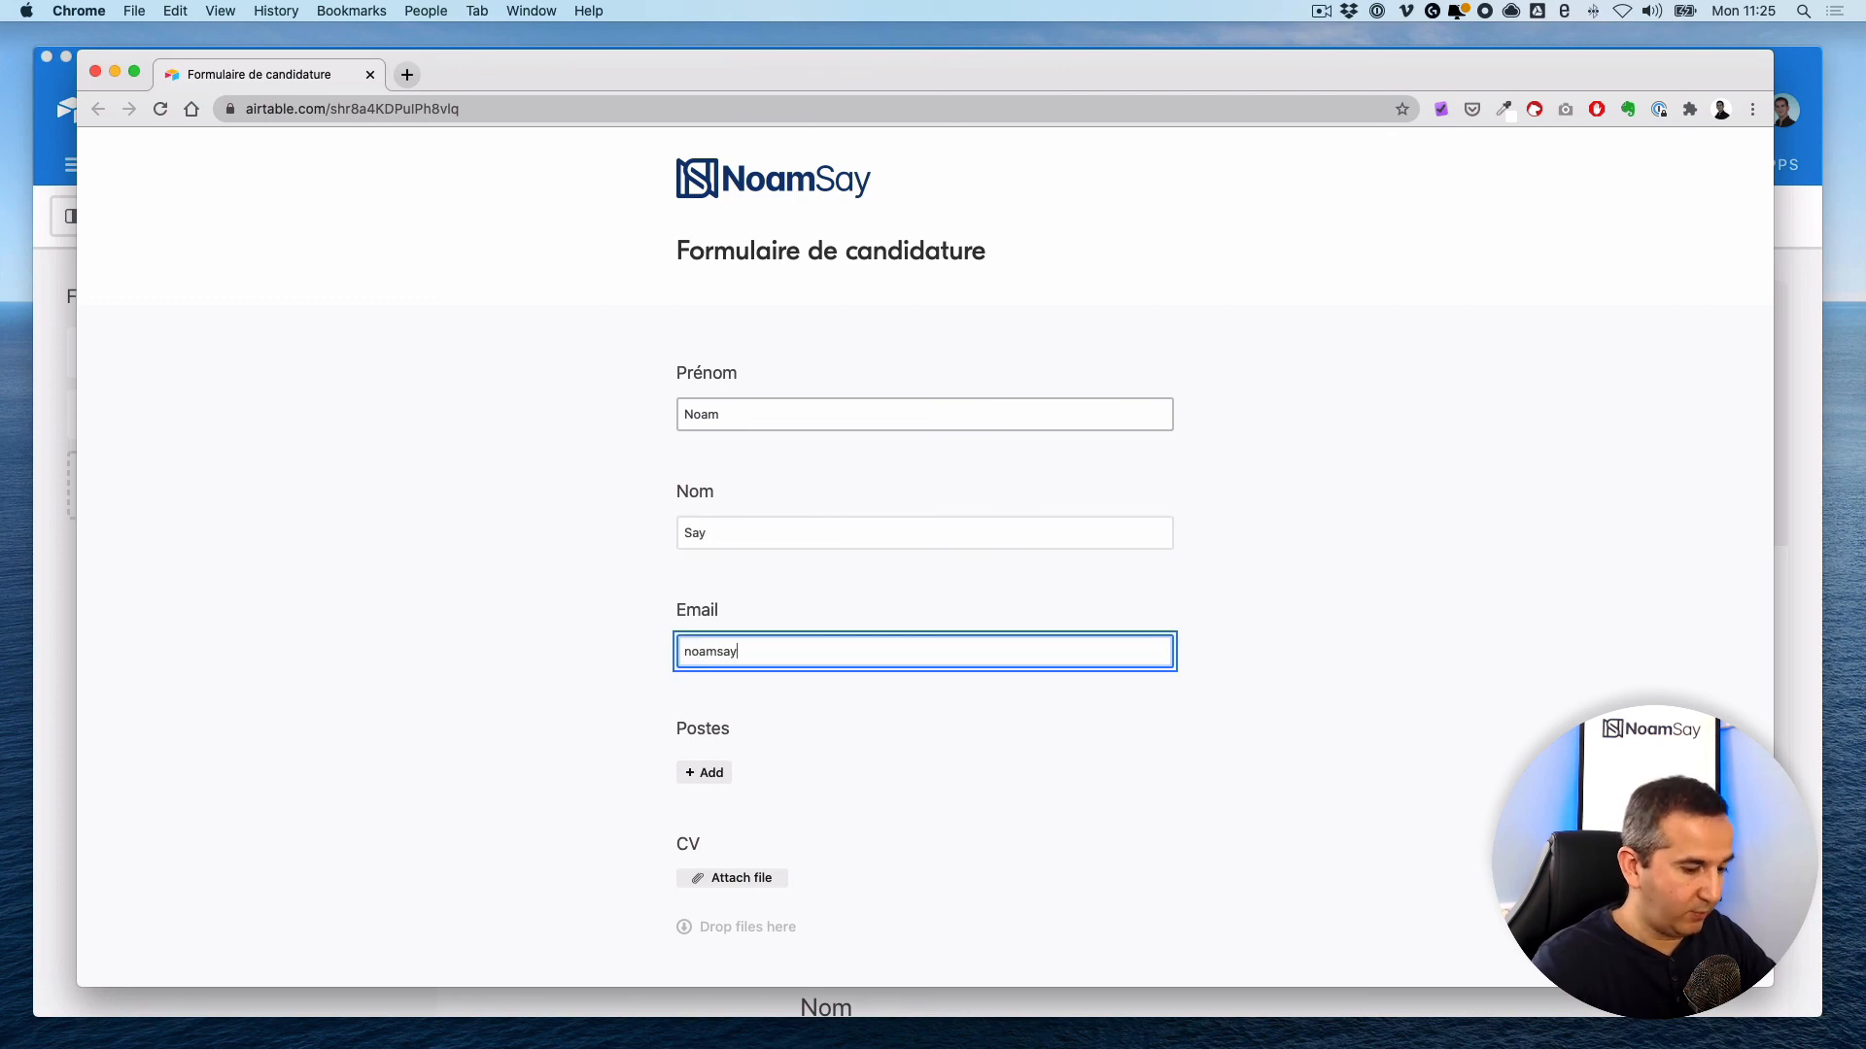
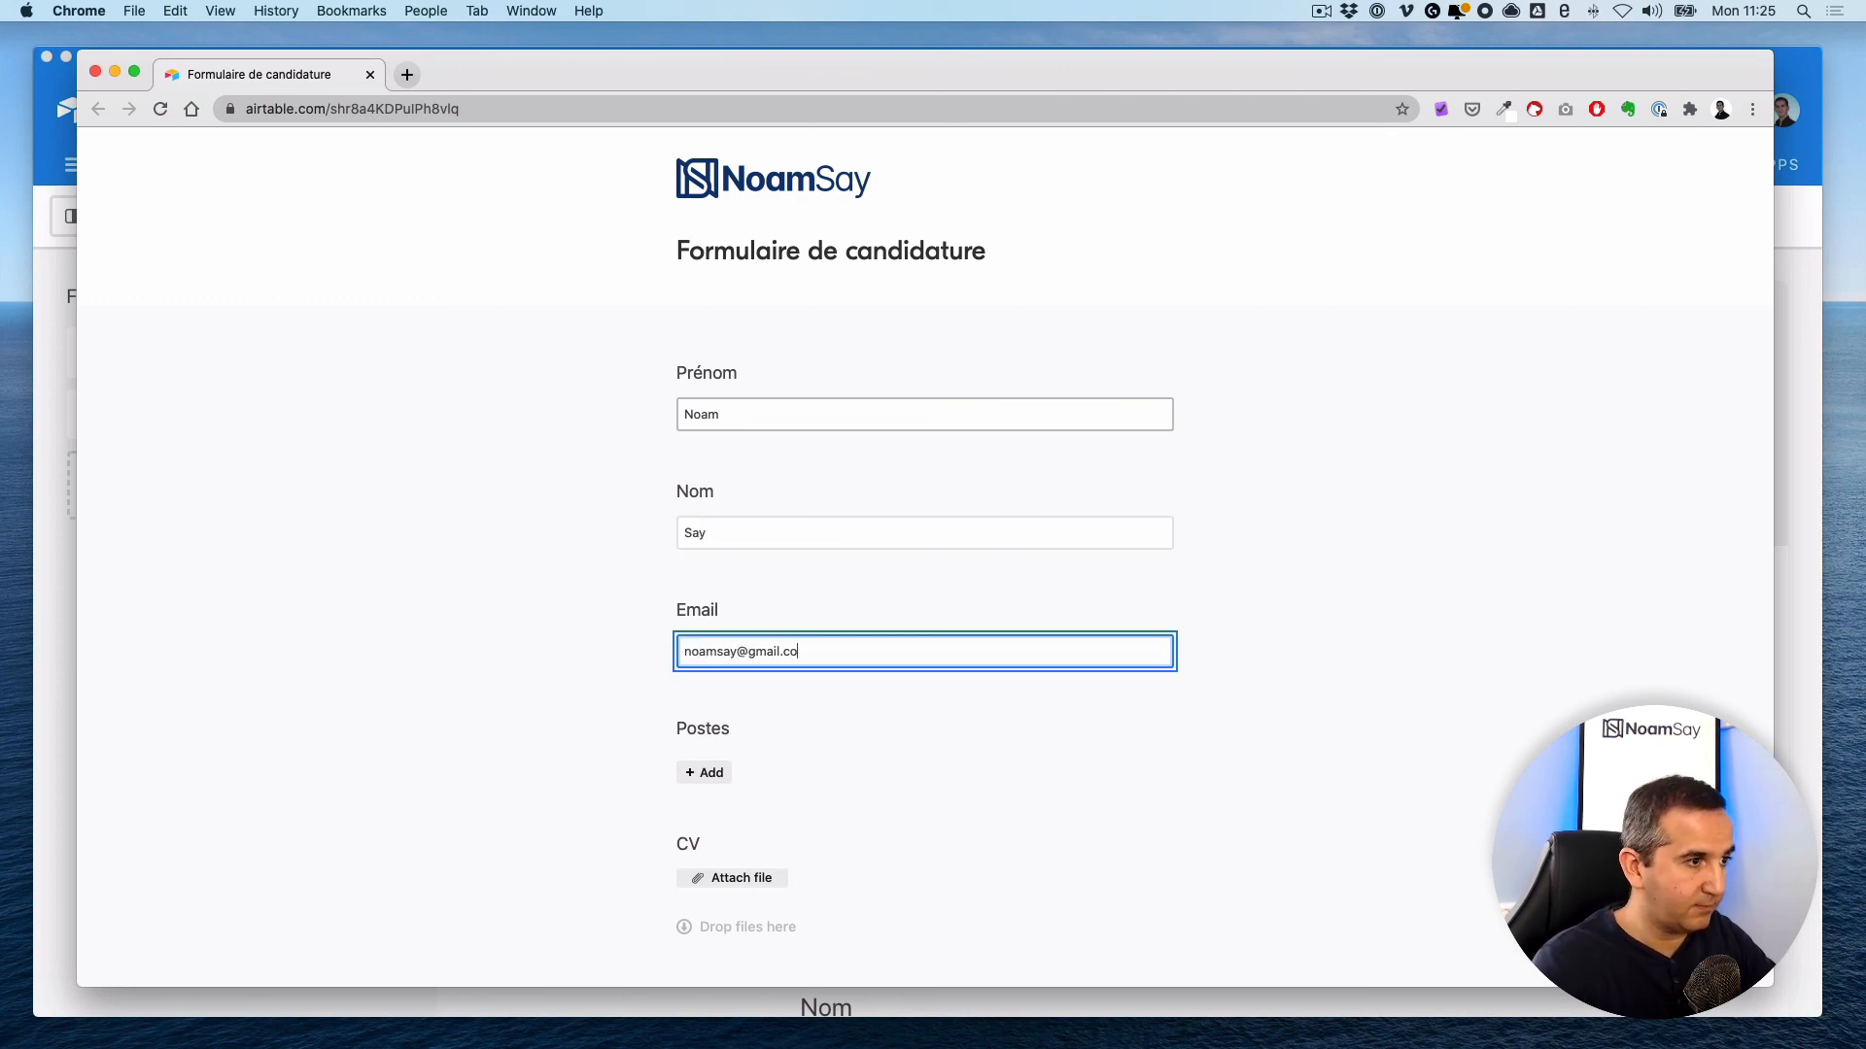
pyautogui.scroll(-3, 779, 595)
pyautogui.click(704, 607)
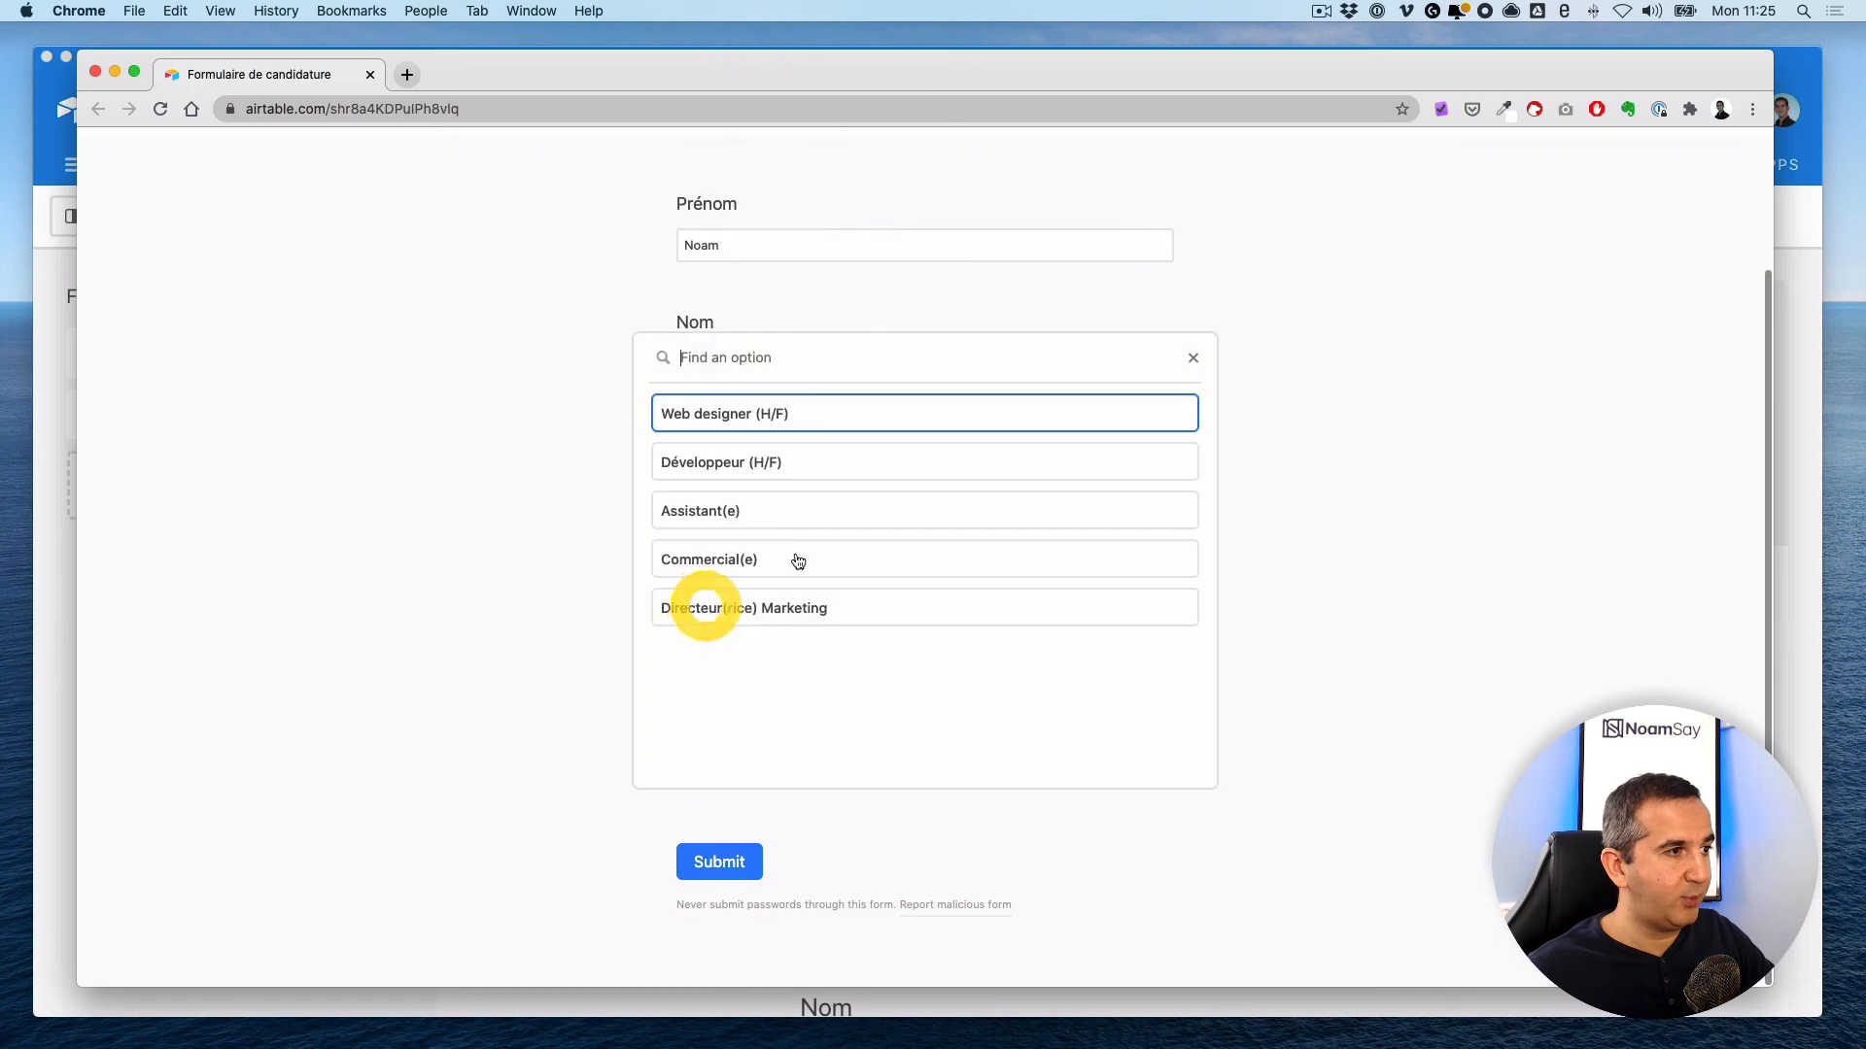
pyautogui.click(775, 414)
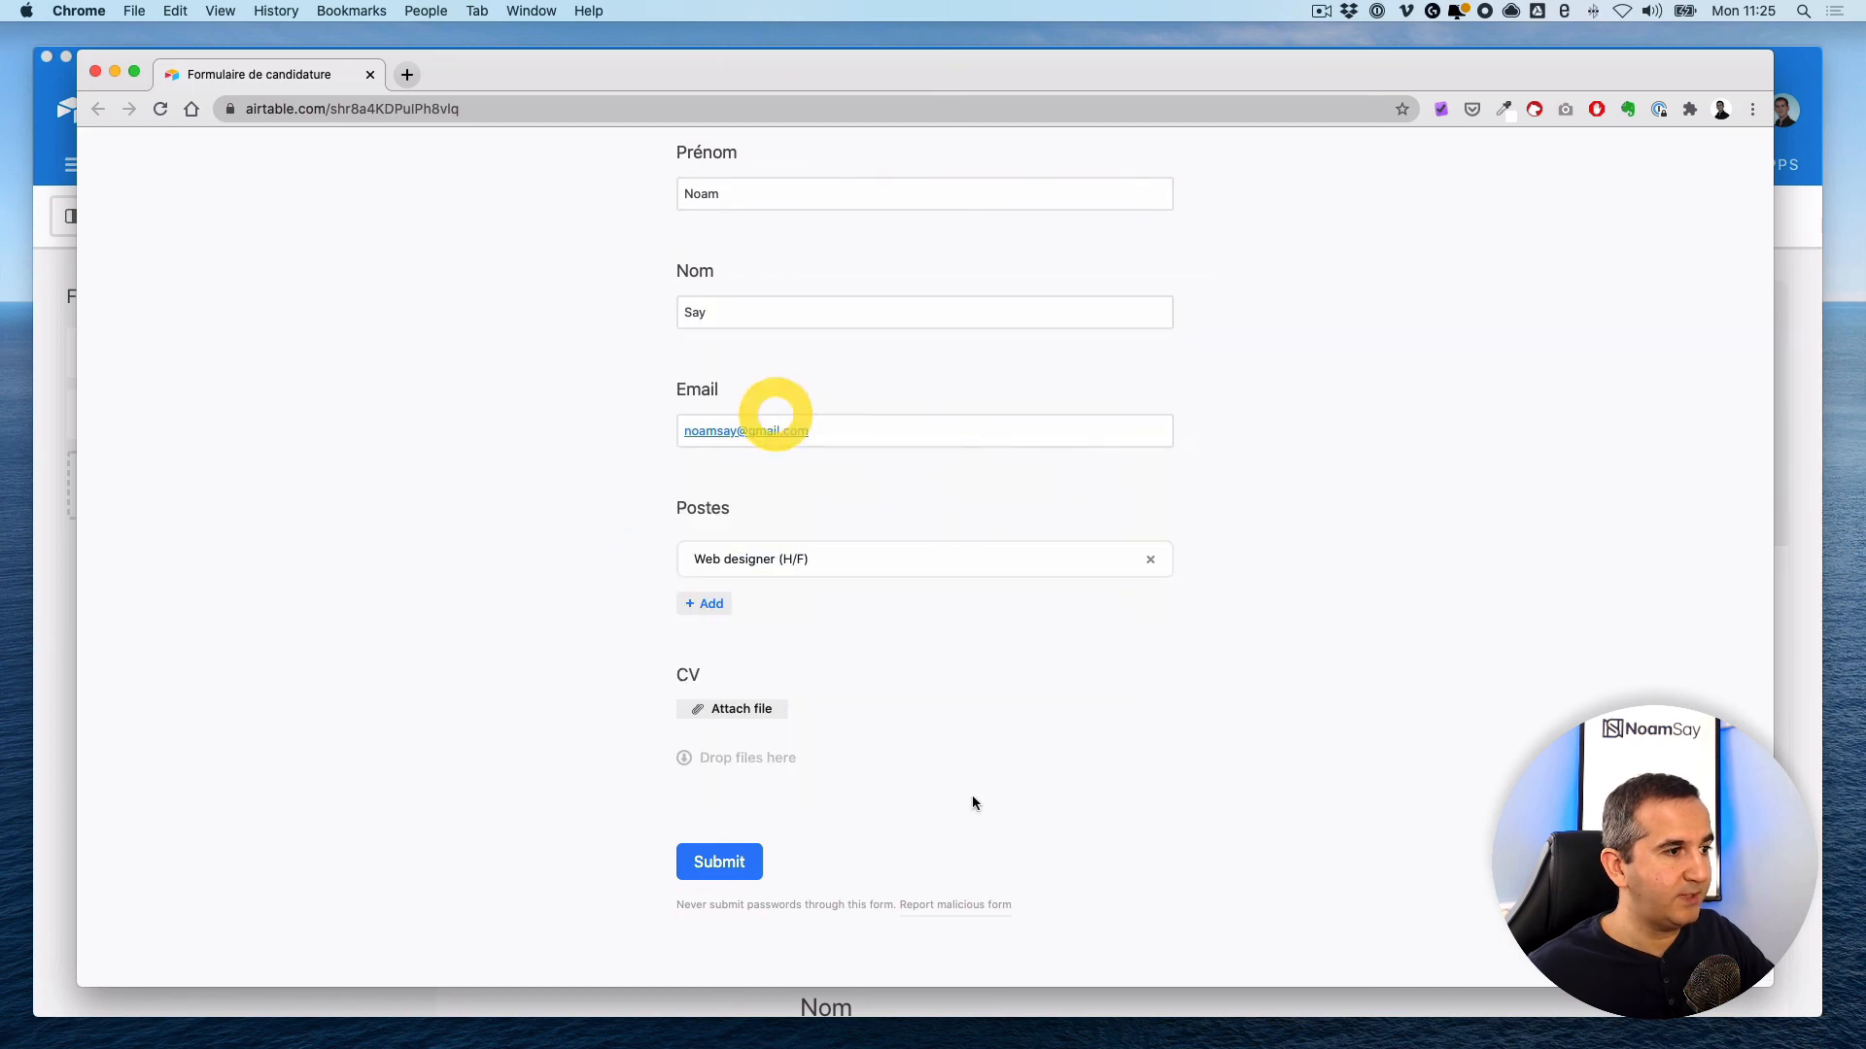
pyautogui.click(729, 862)
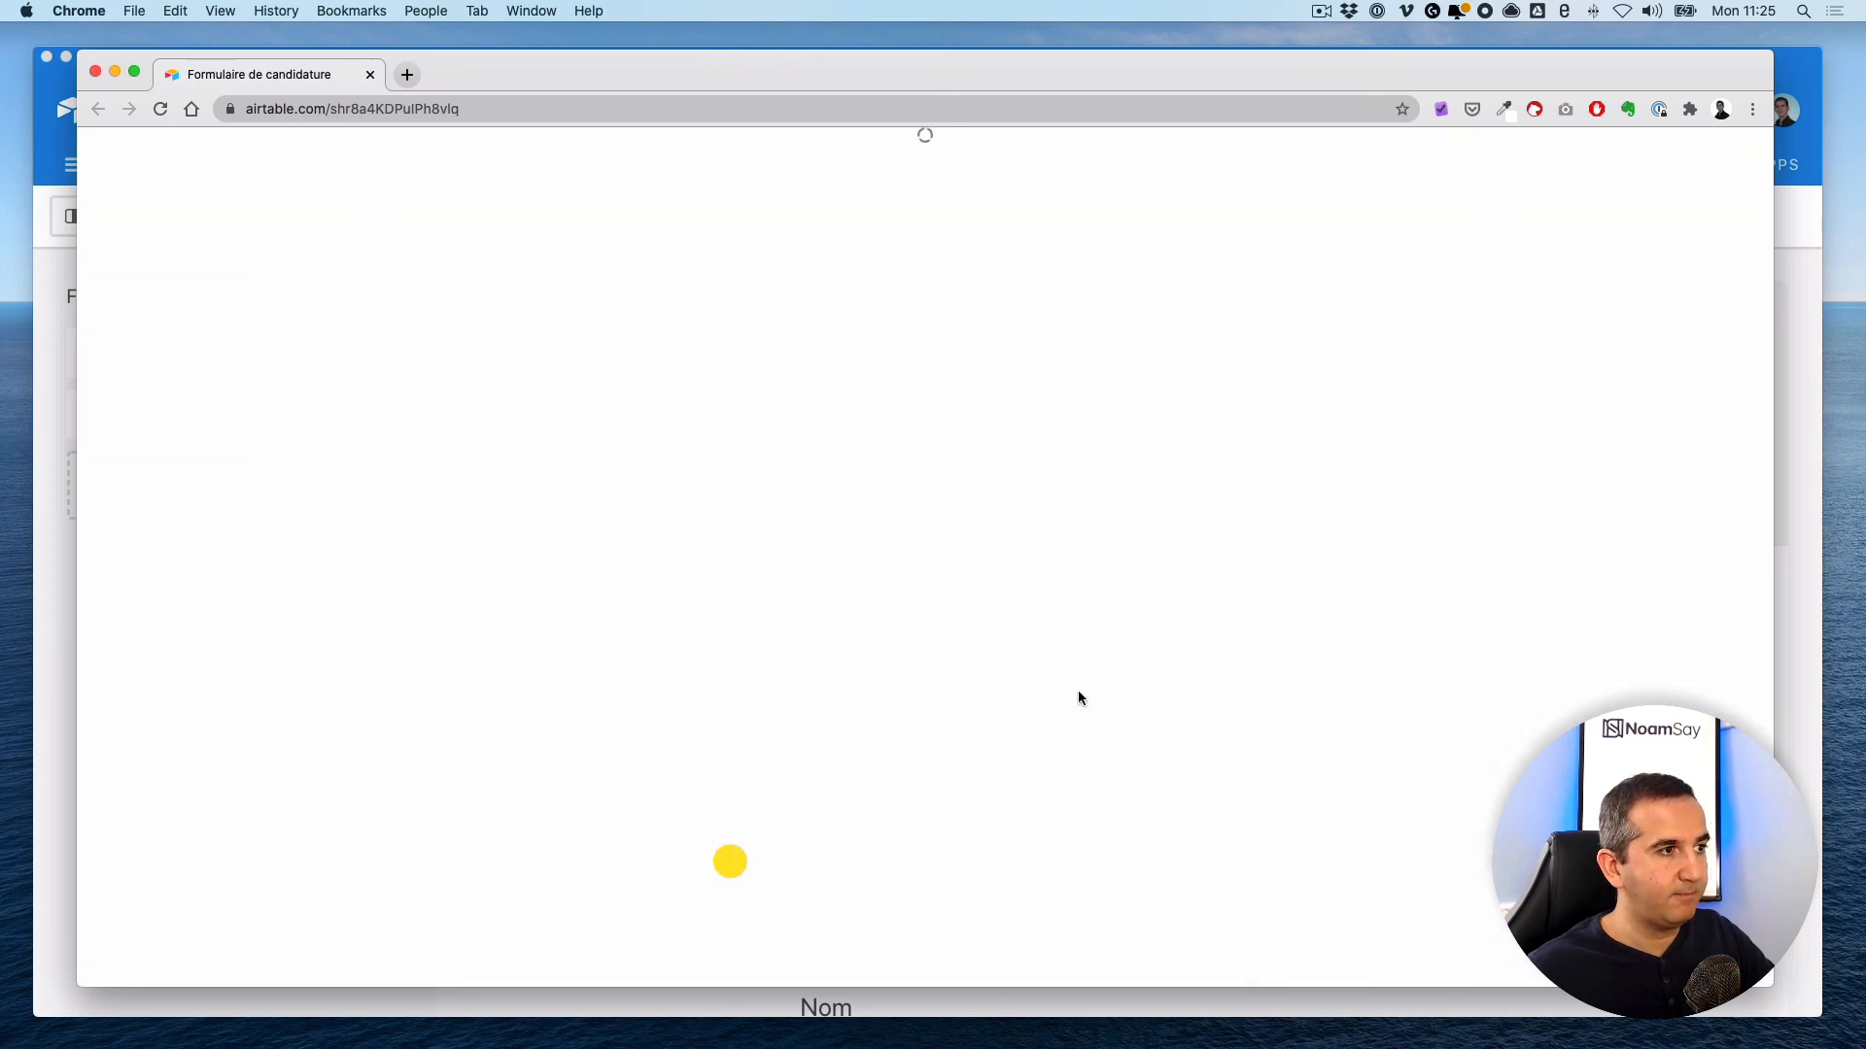
pyautogui.moveTo(1083, 55); pyautogui.dragTo(5, 83)
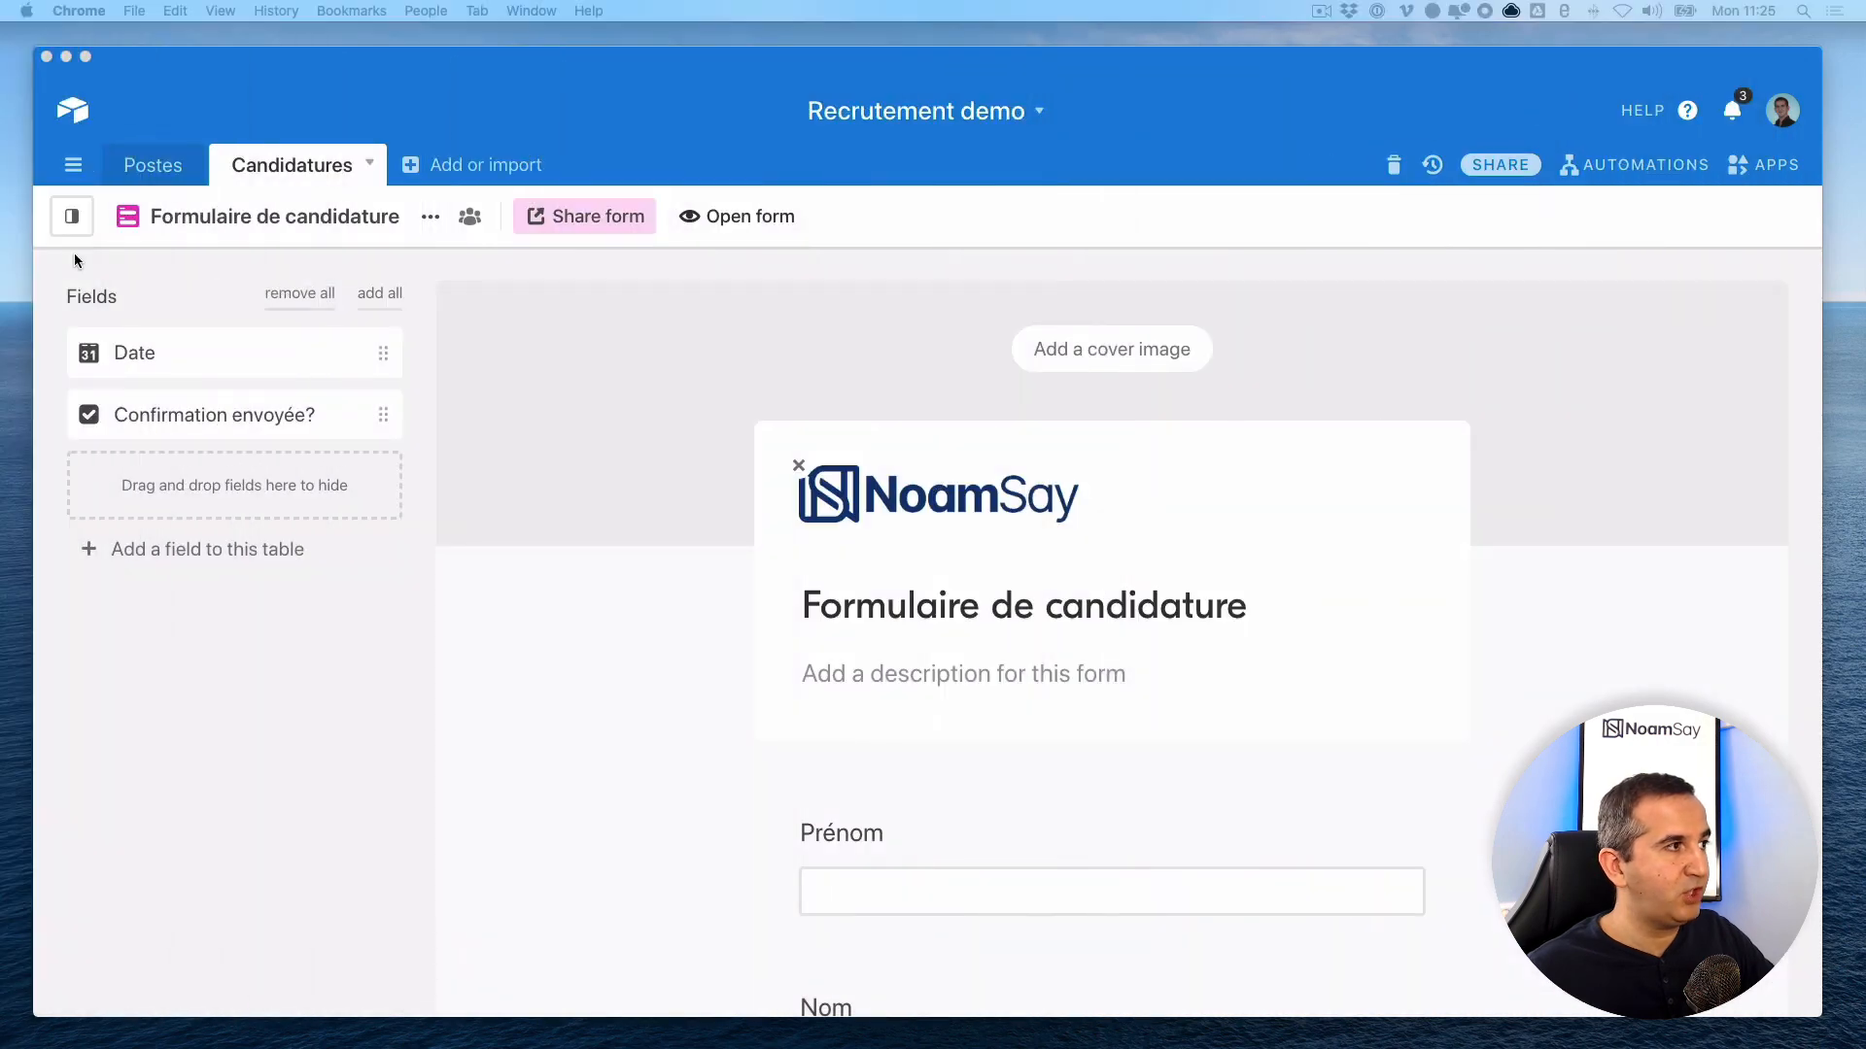
# - Switch back to the Grid view of Candidatures and close the views sidebar
pyautogui.click(72, 215)
pyautogui.click(148, 354)
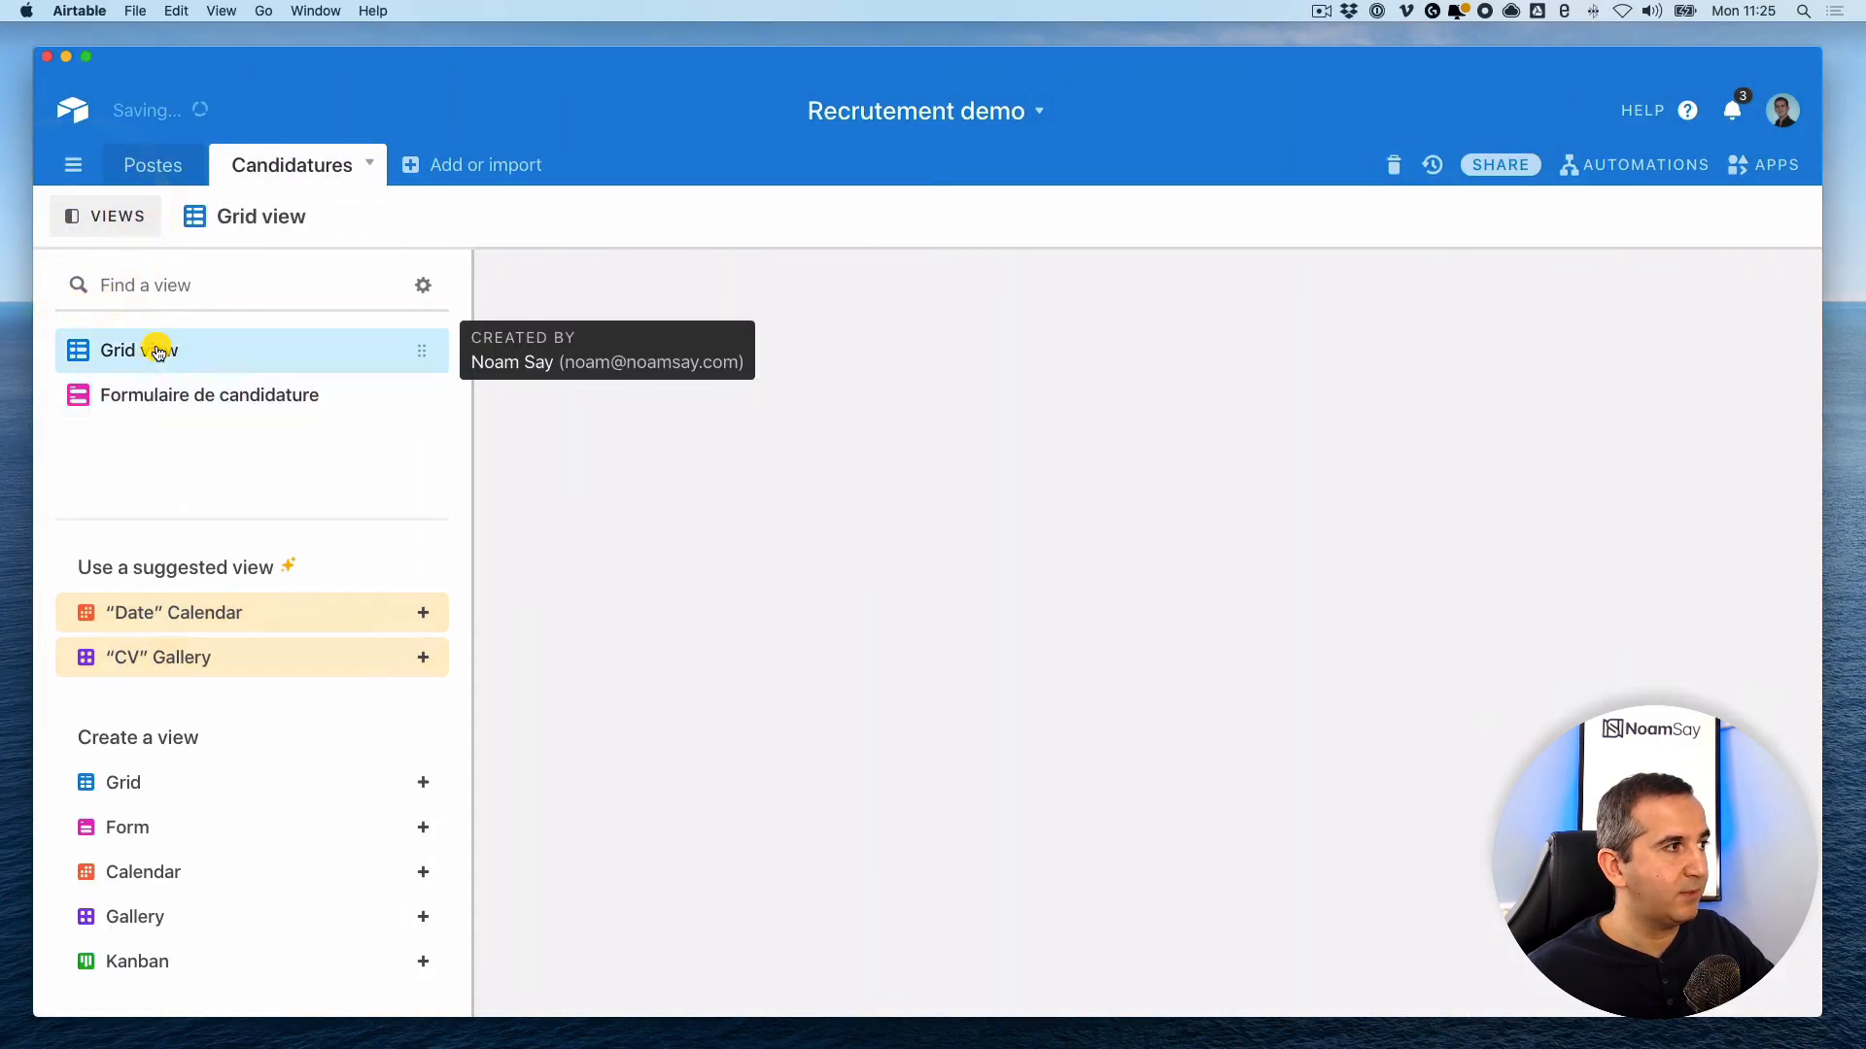
pyautogui.click(119, 216)
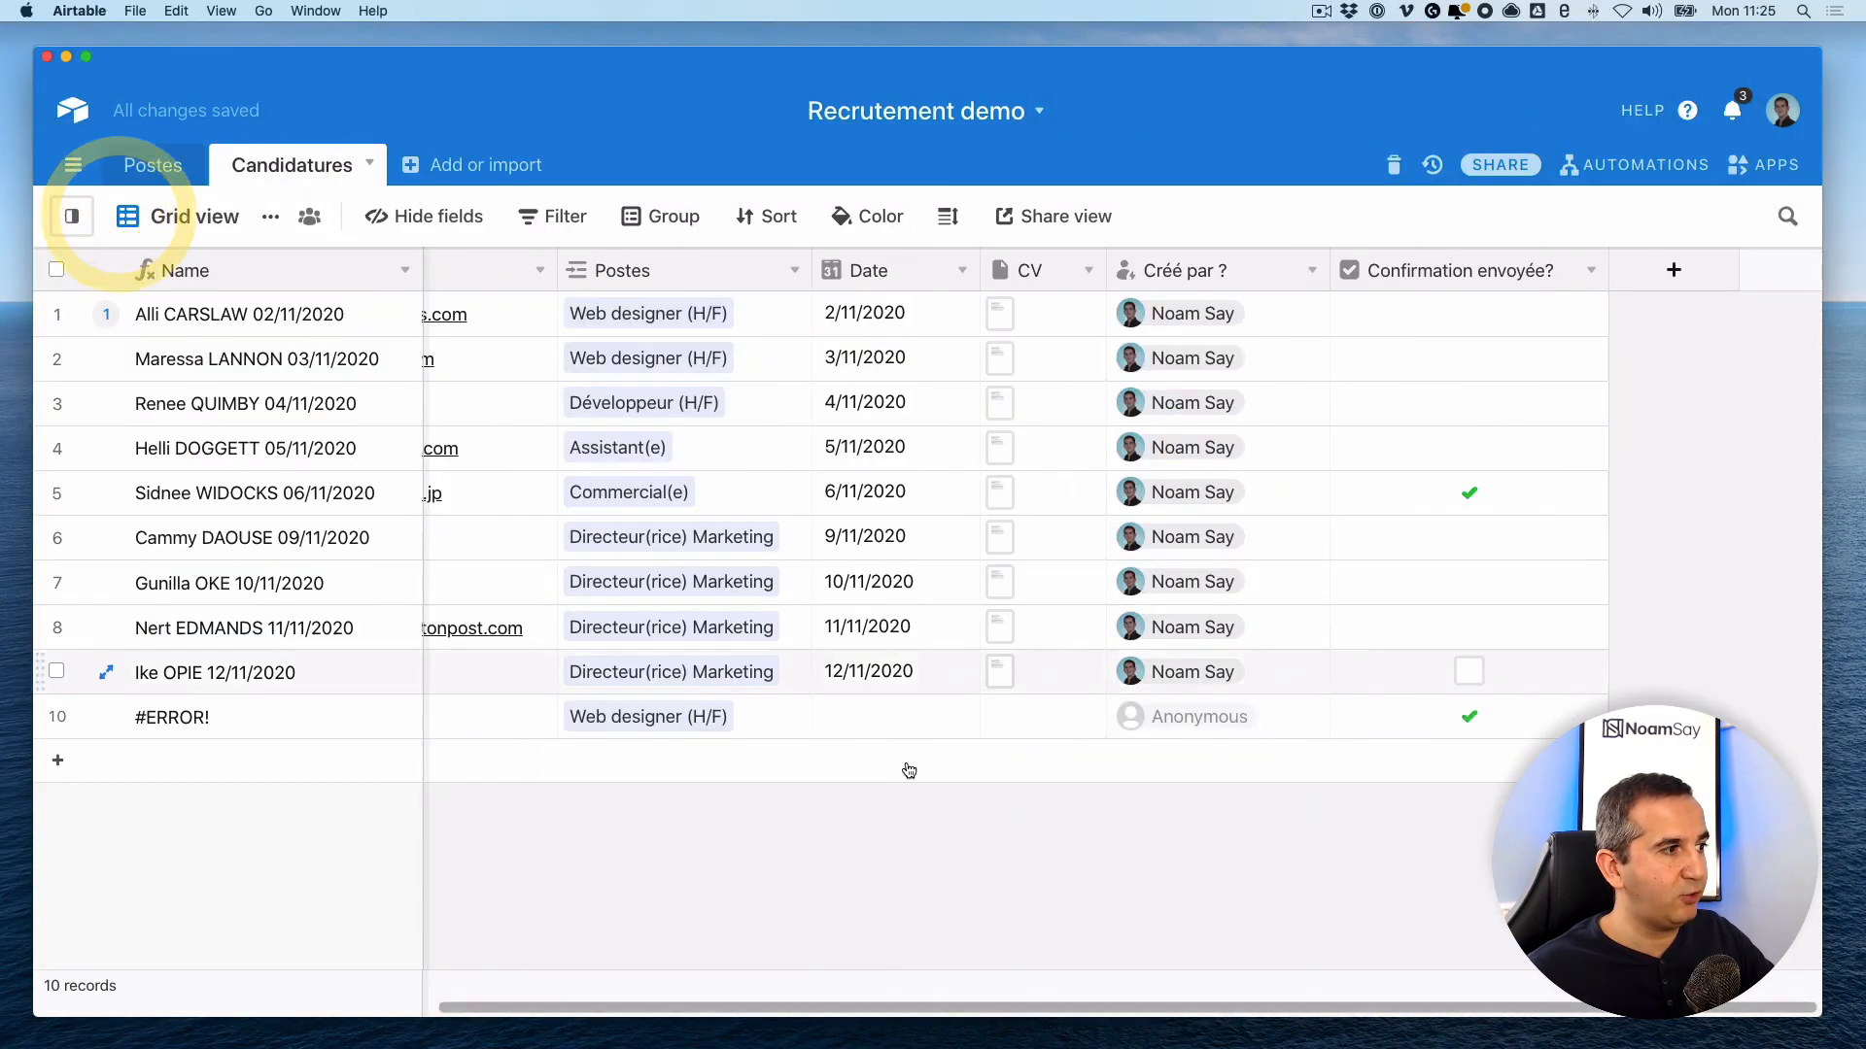
pyautogui.hscroll(-5, 940, 806)
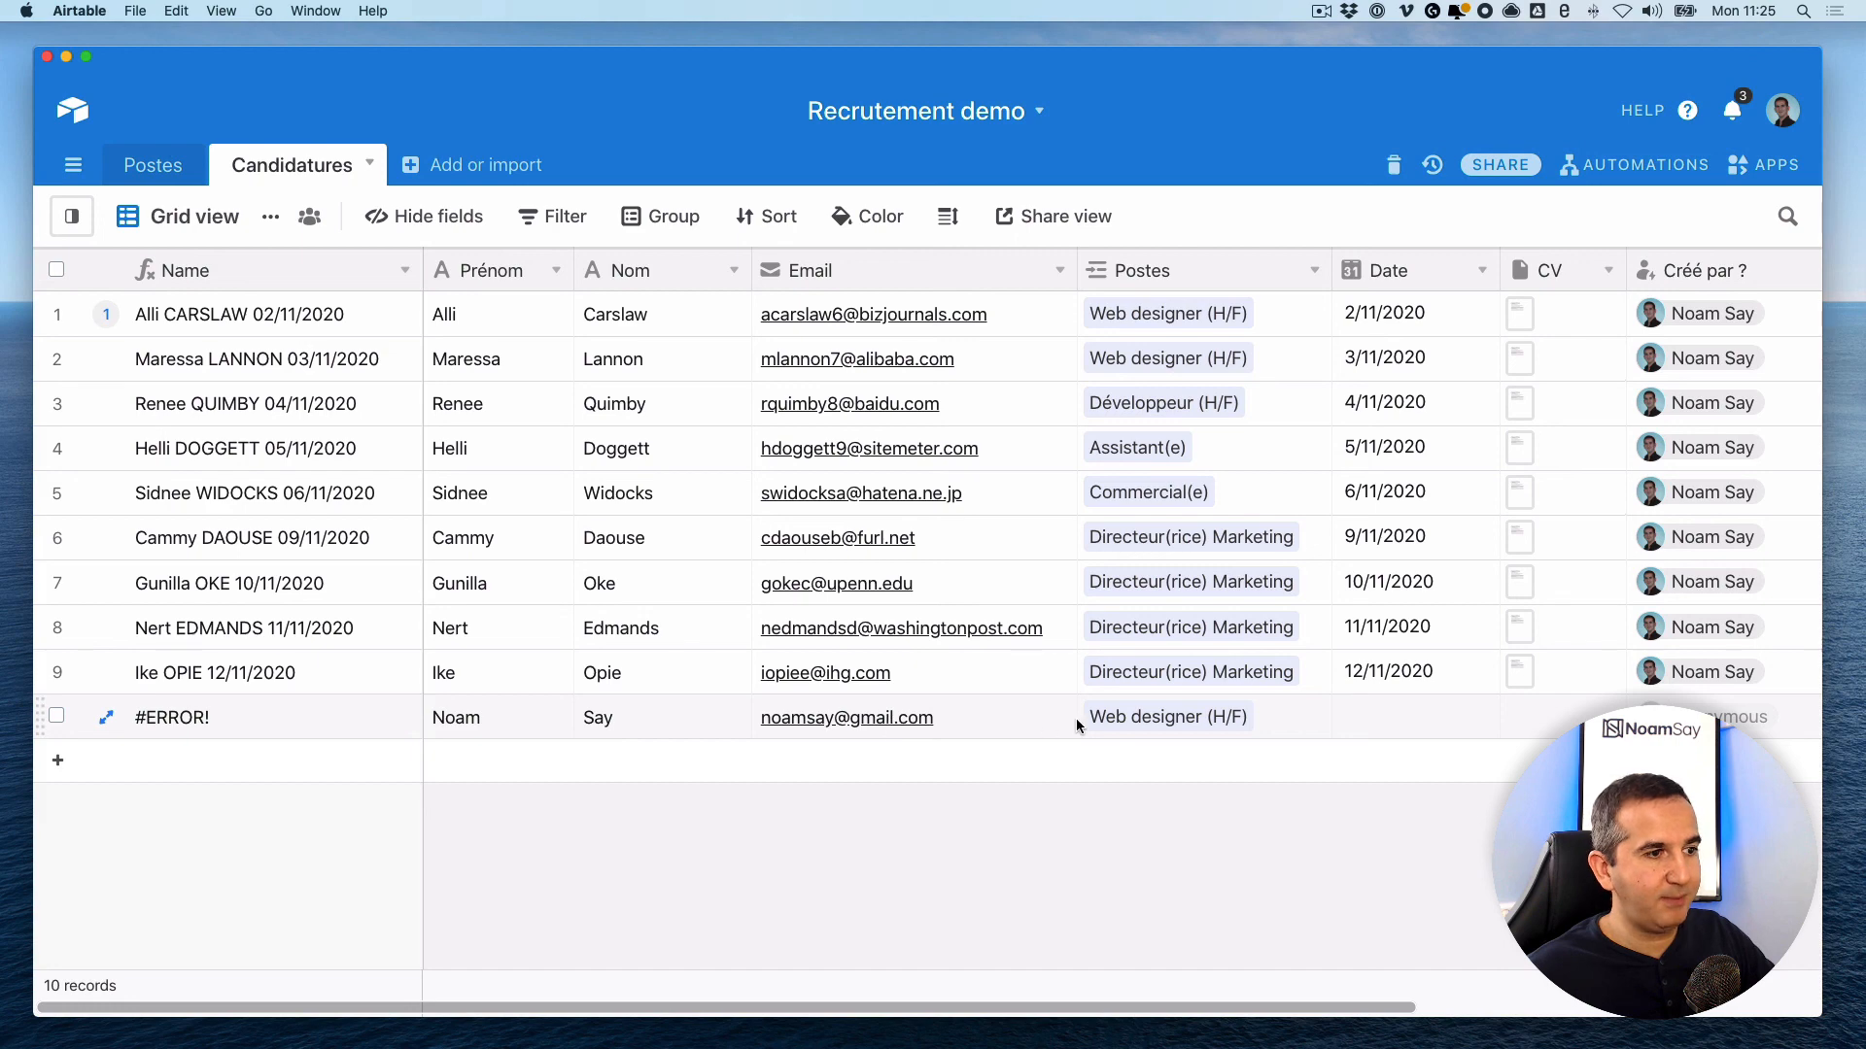
pyautogui.hscroll(1, 1197, 720)
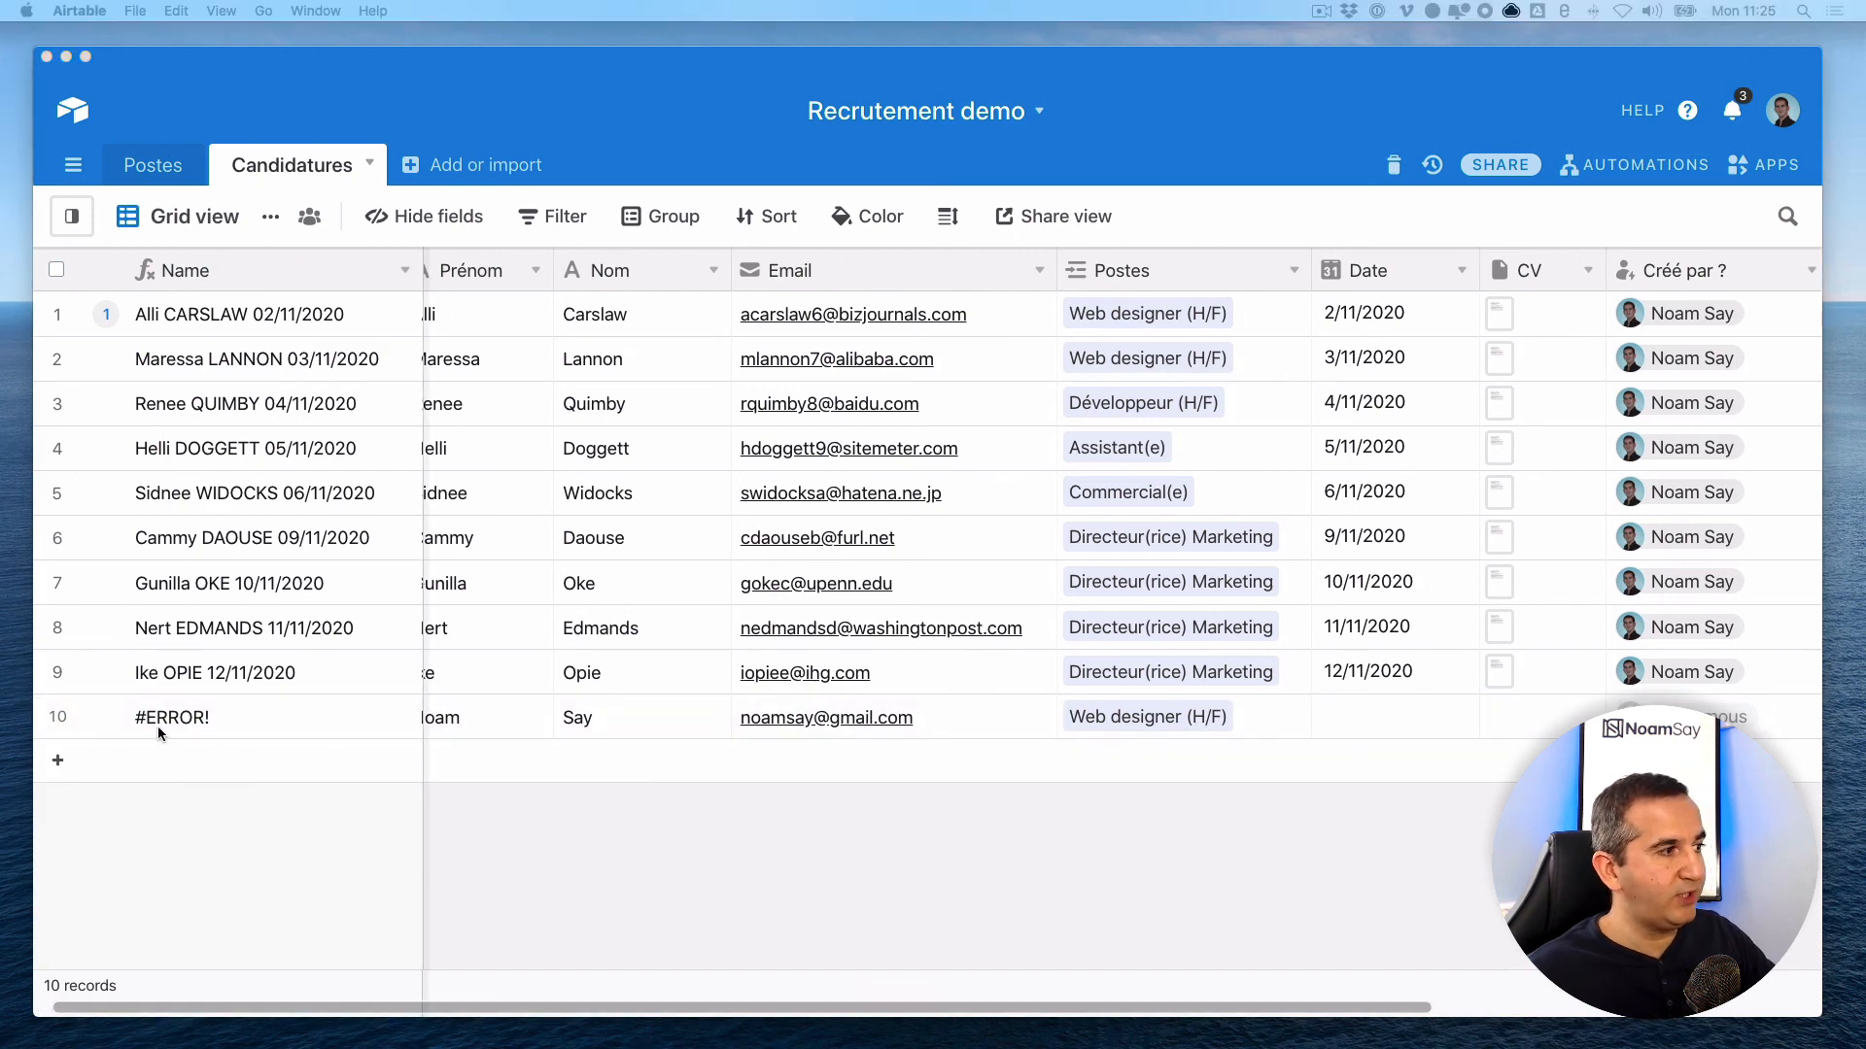
# - Set the new row 10 record's Date to 7/12/2020
pyautogui.doubleClick(1370, 717)
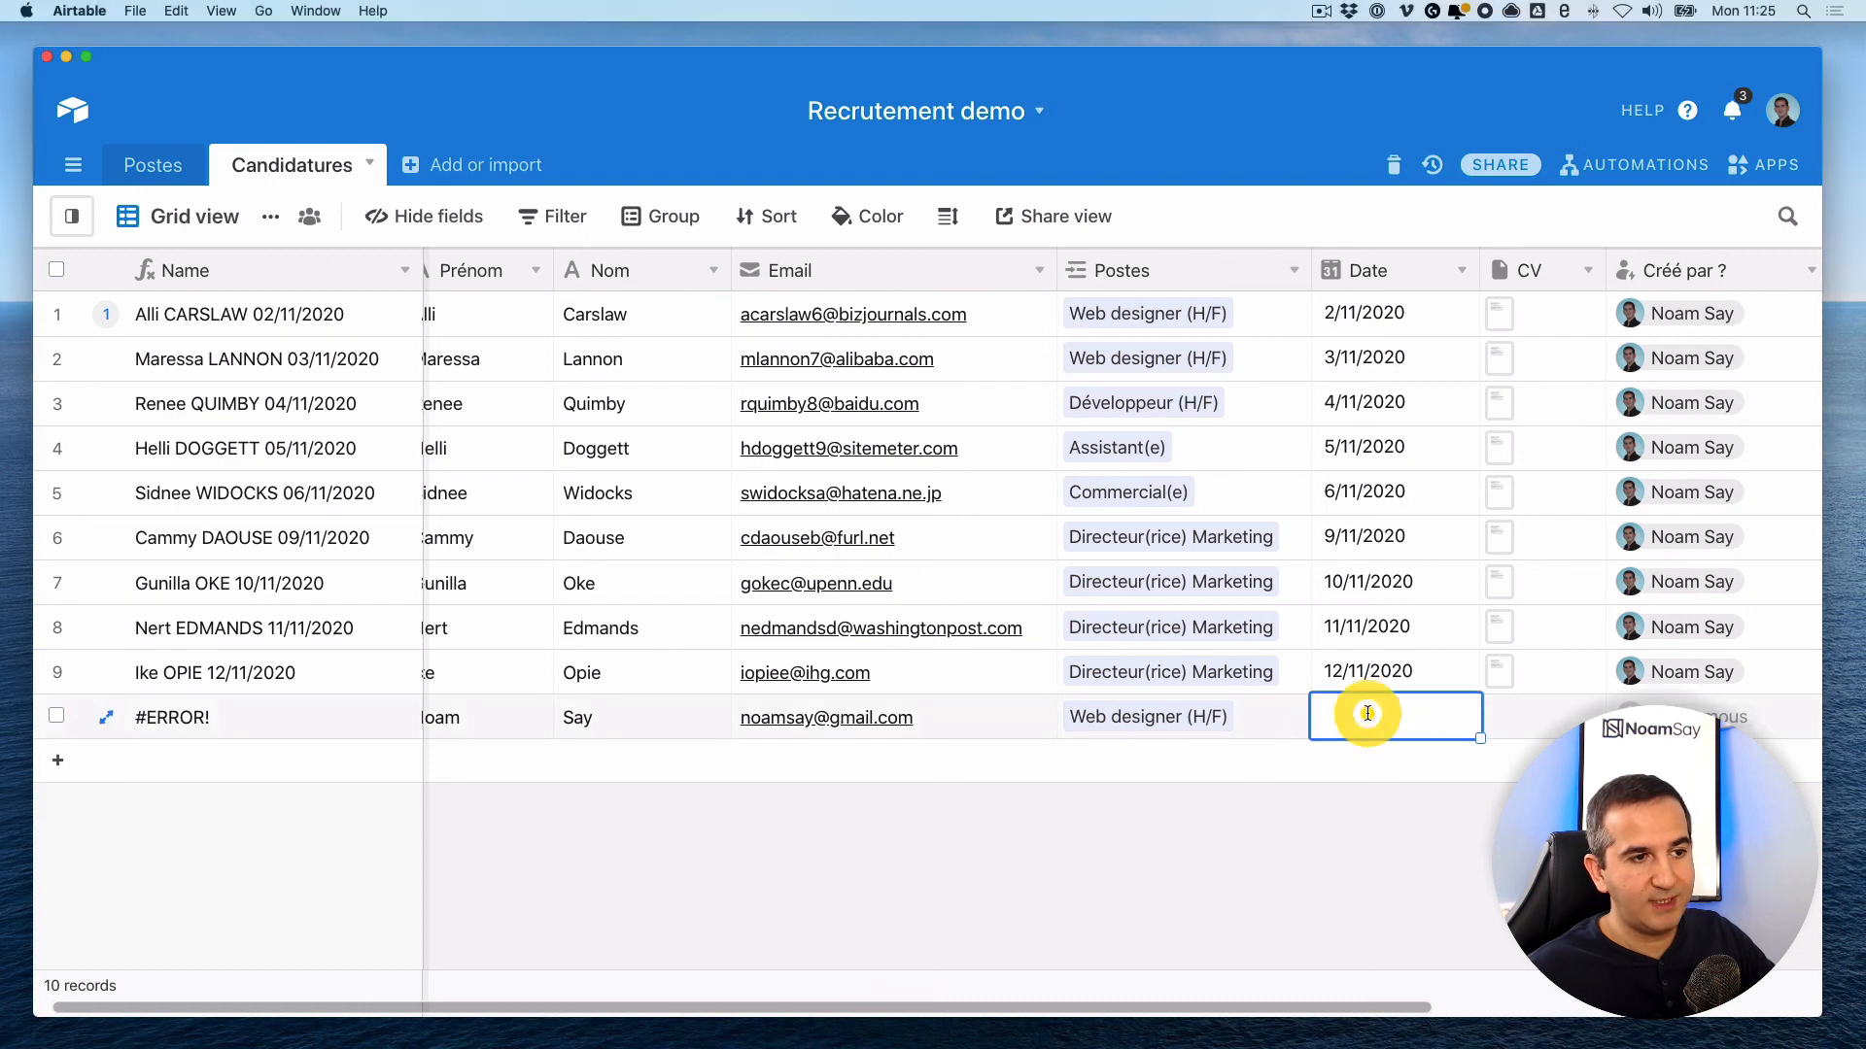
pyautogui.click(1392, 533)
pyautogui.click(1395, 886)
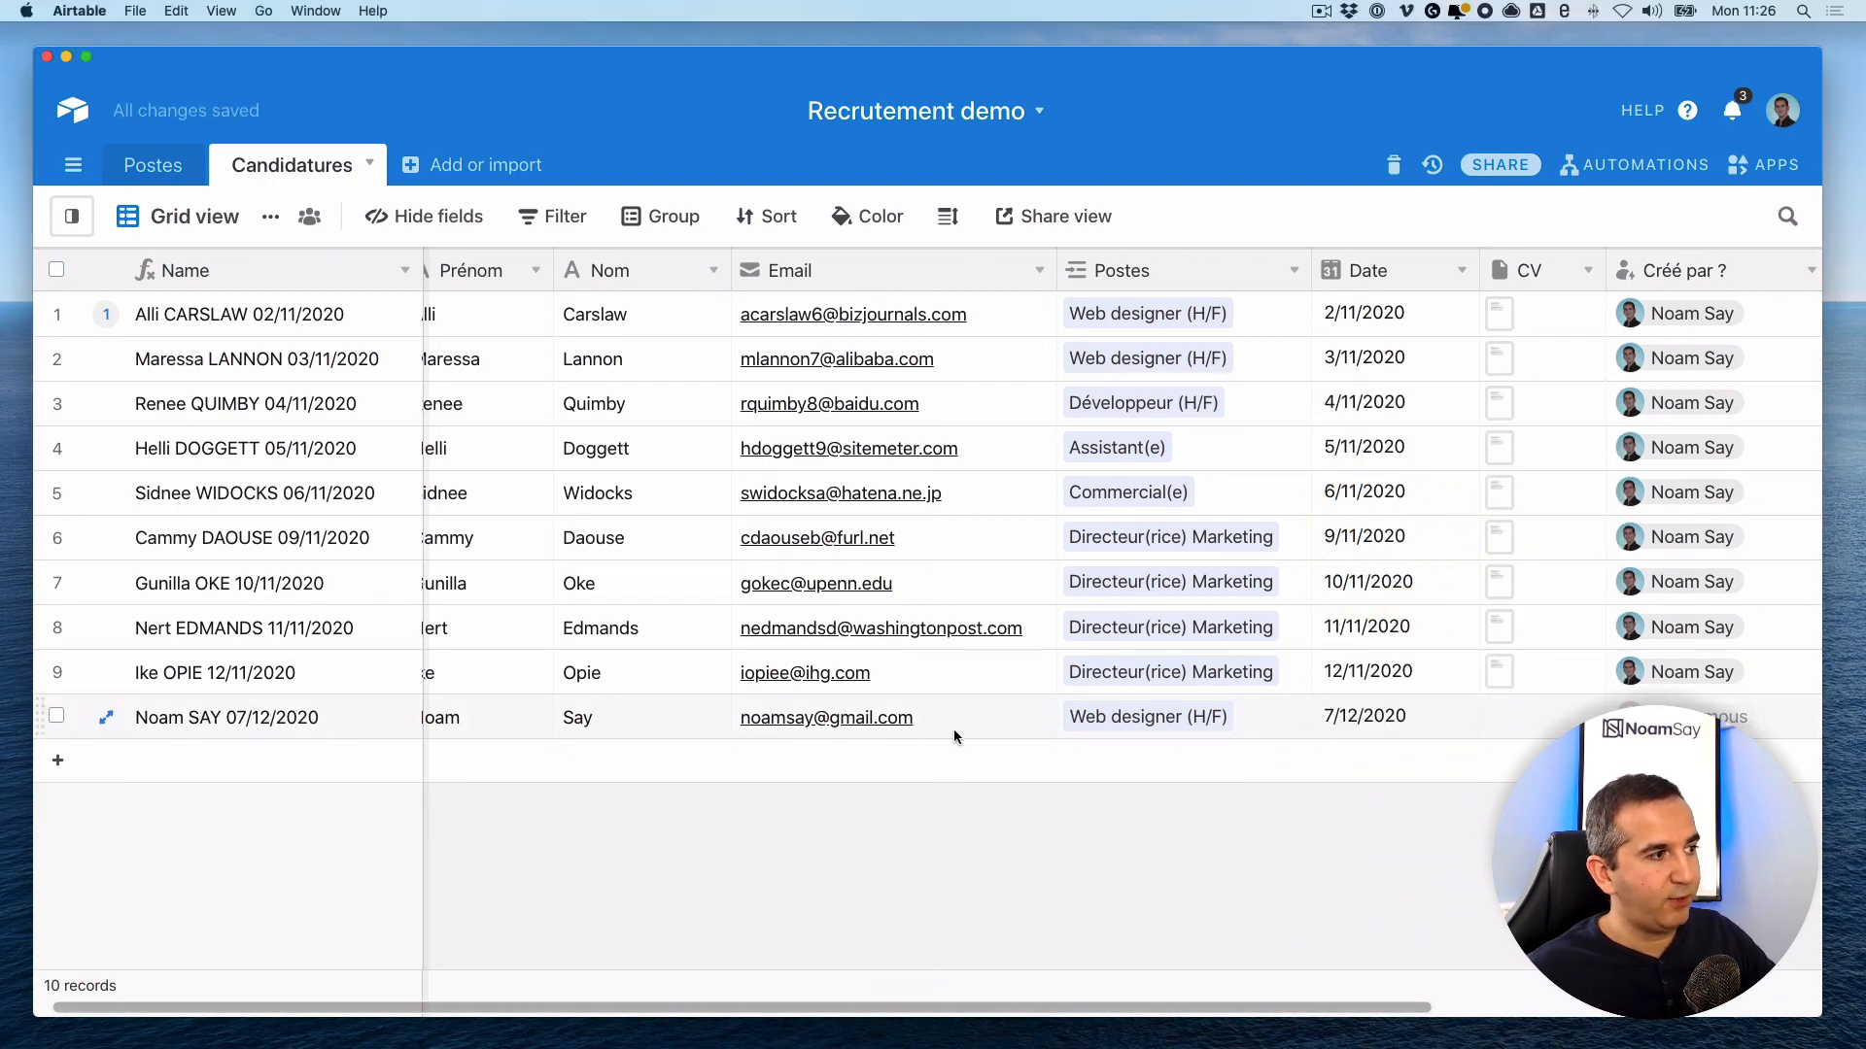
pyautogui.hscroll(5, 1010, 768)
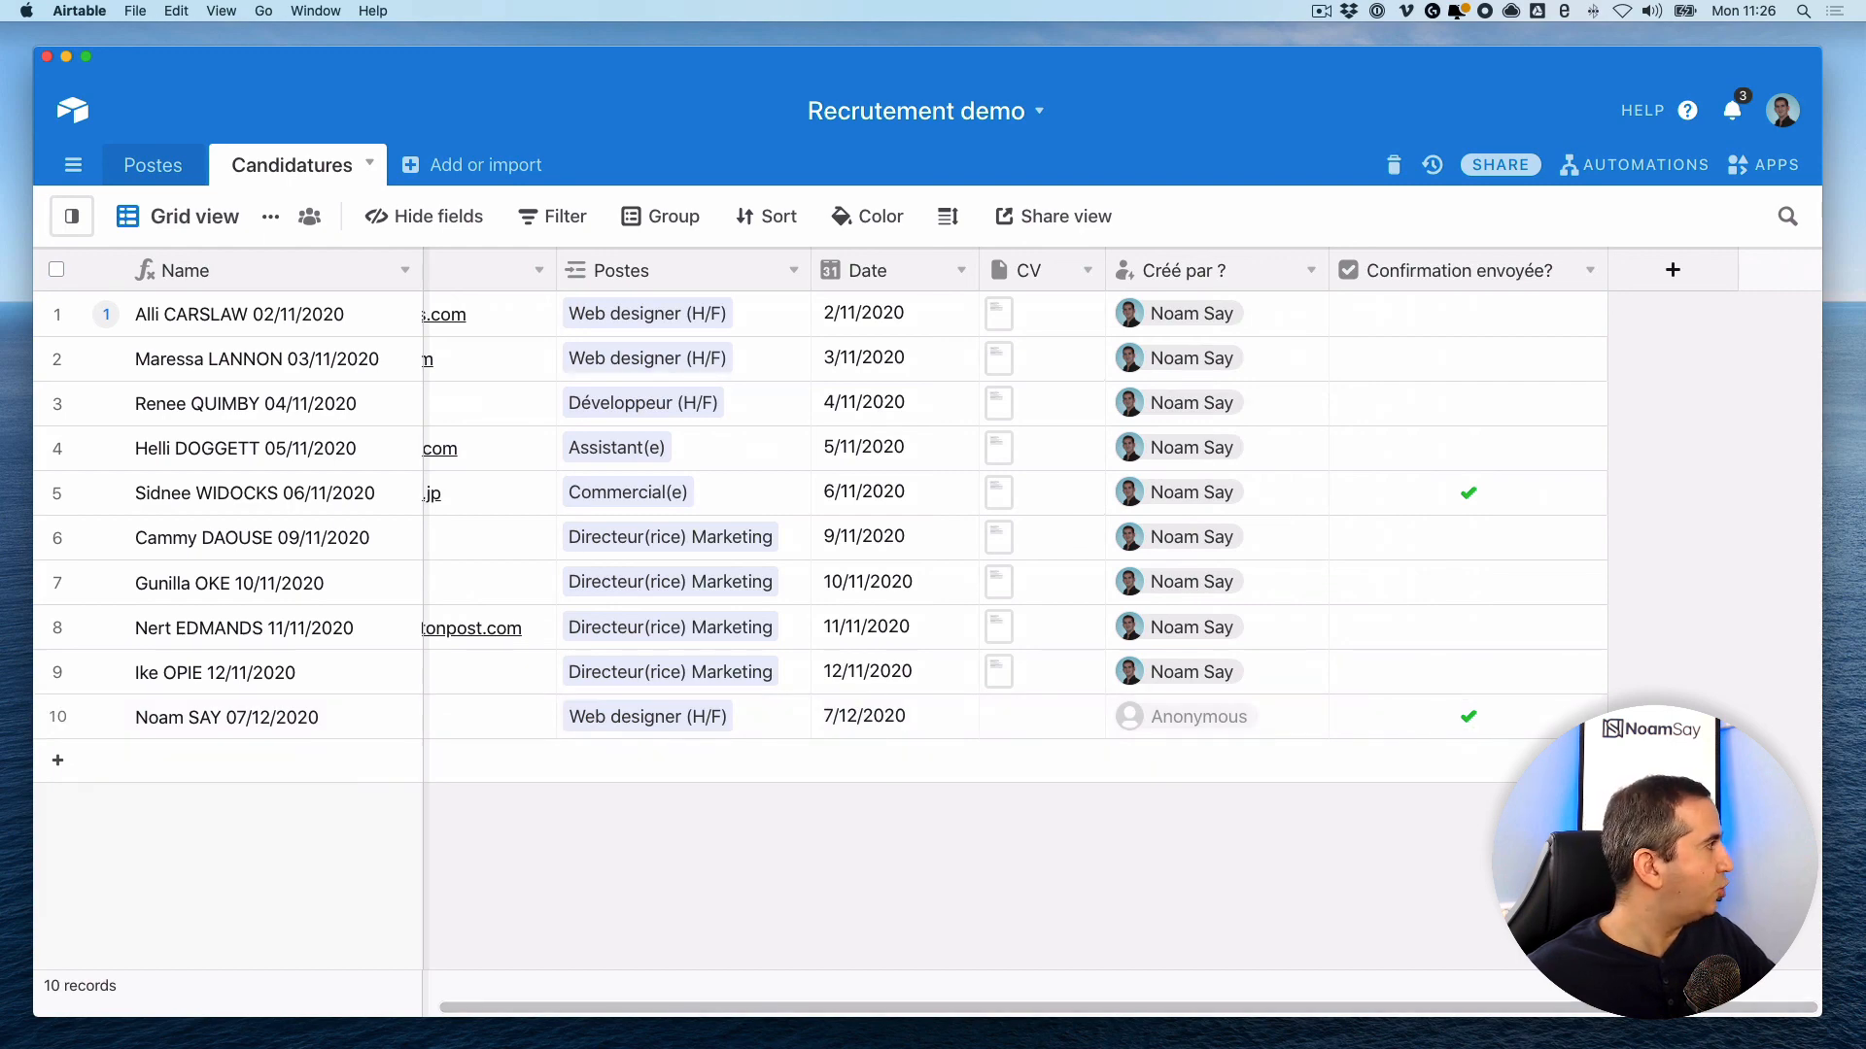
pyautogui.moveTo(0, 231); pyautogui.dragTo(793, 216)
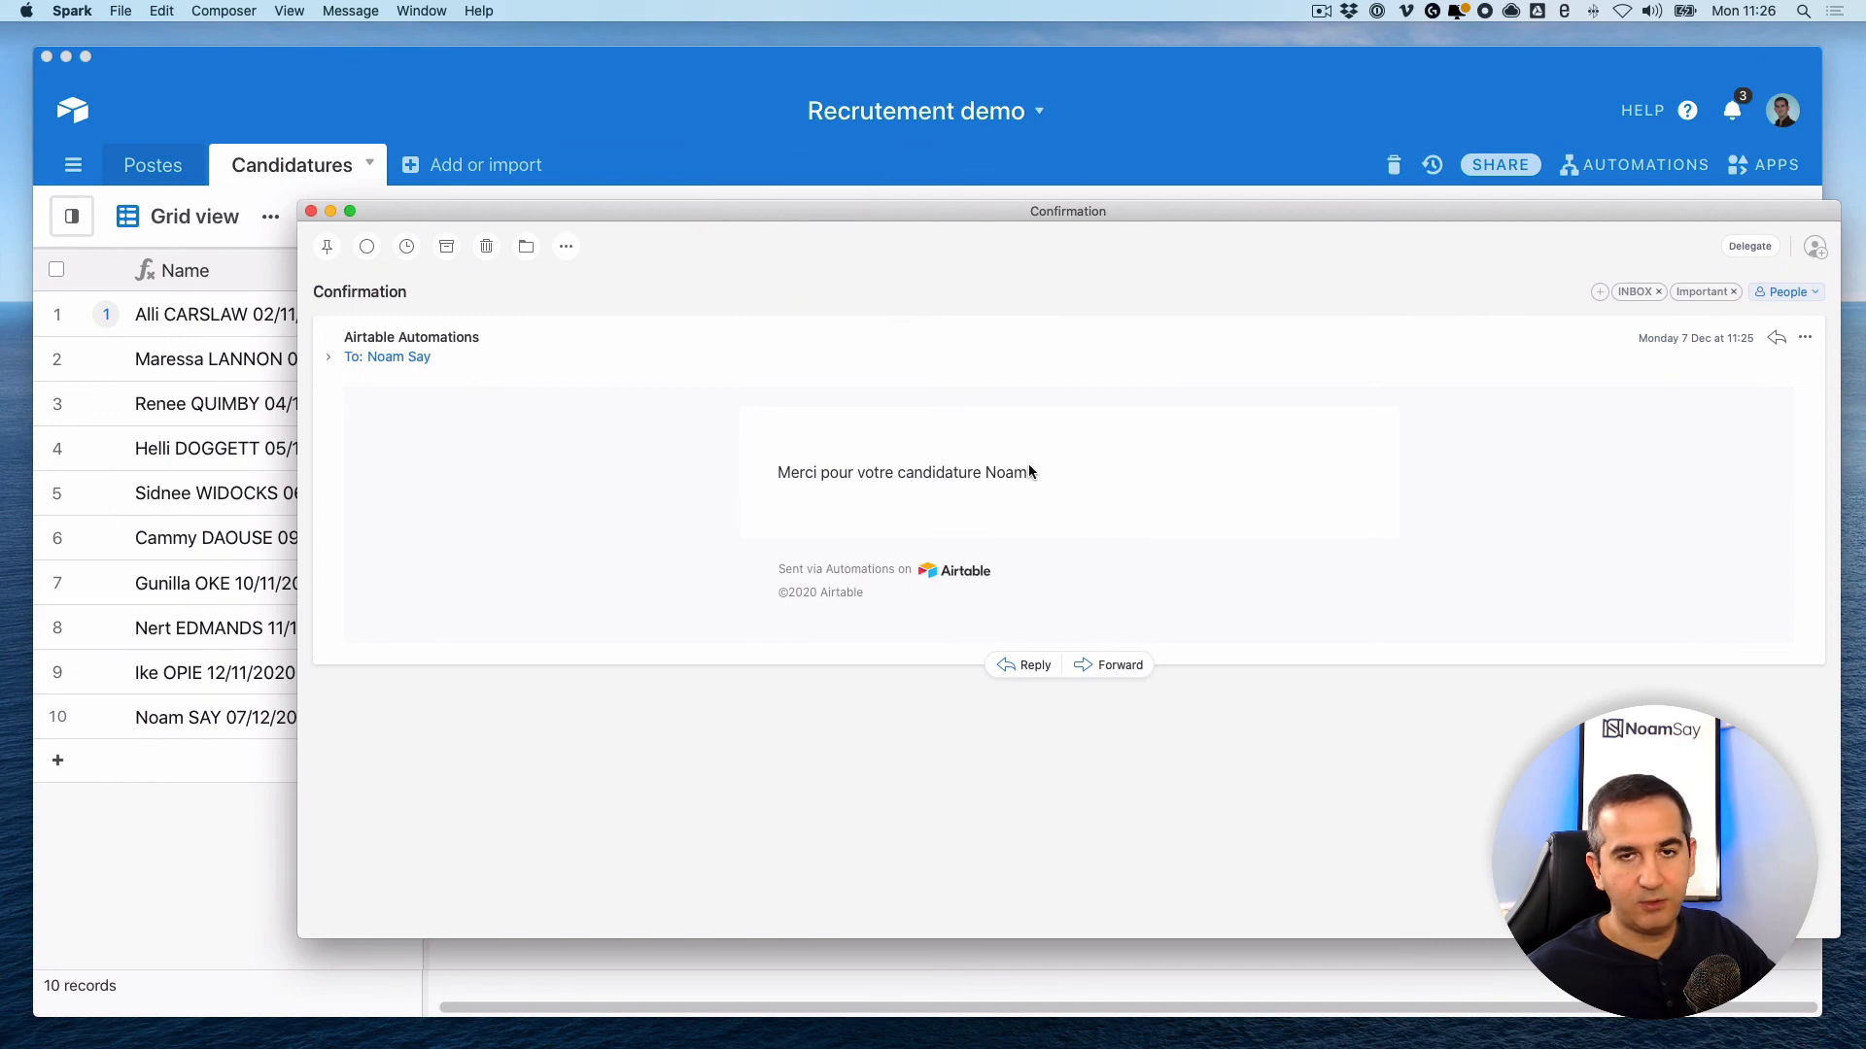
pyautogui.moveTo(1318, 214); pyautogui.dragTo(1179, 208)
pyautogui.click(939, 54)
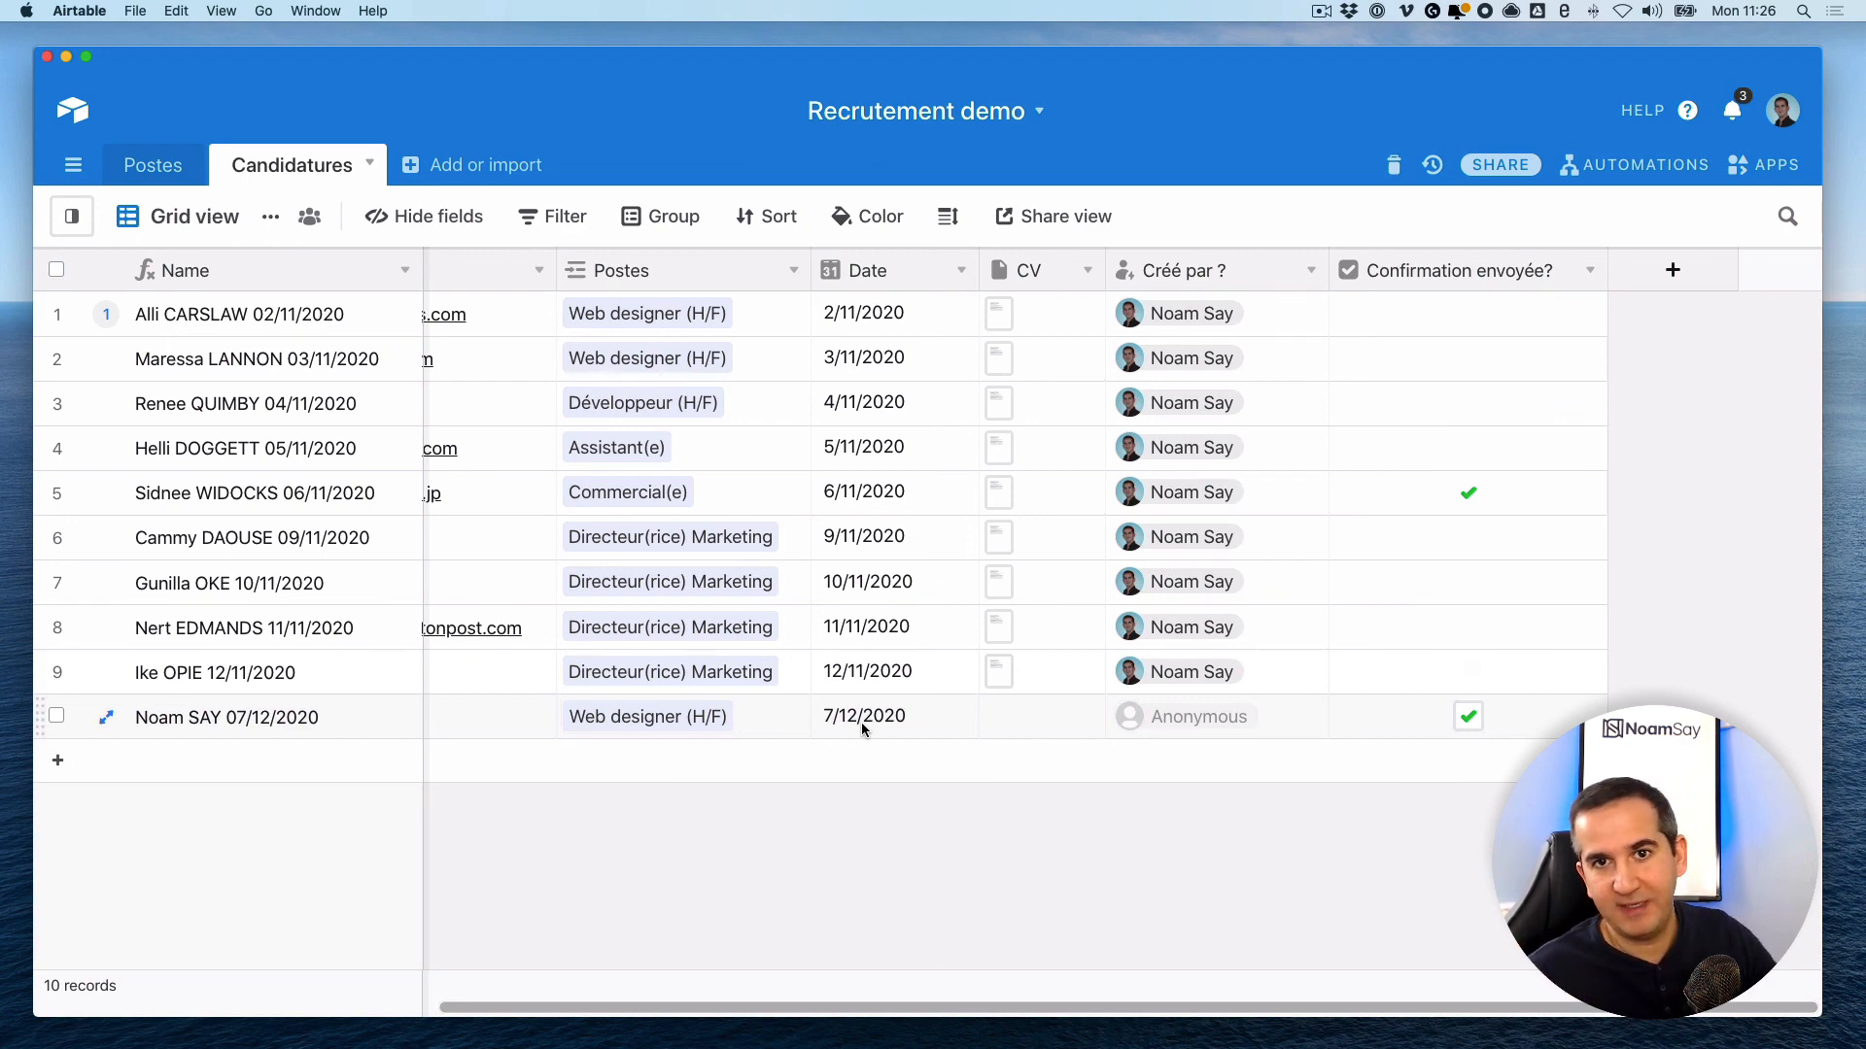
pyautogui.hscroll(-5, 847, 773)
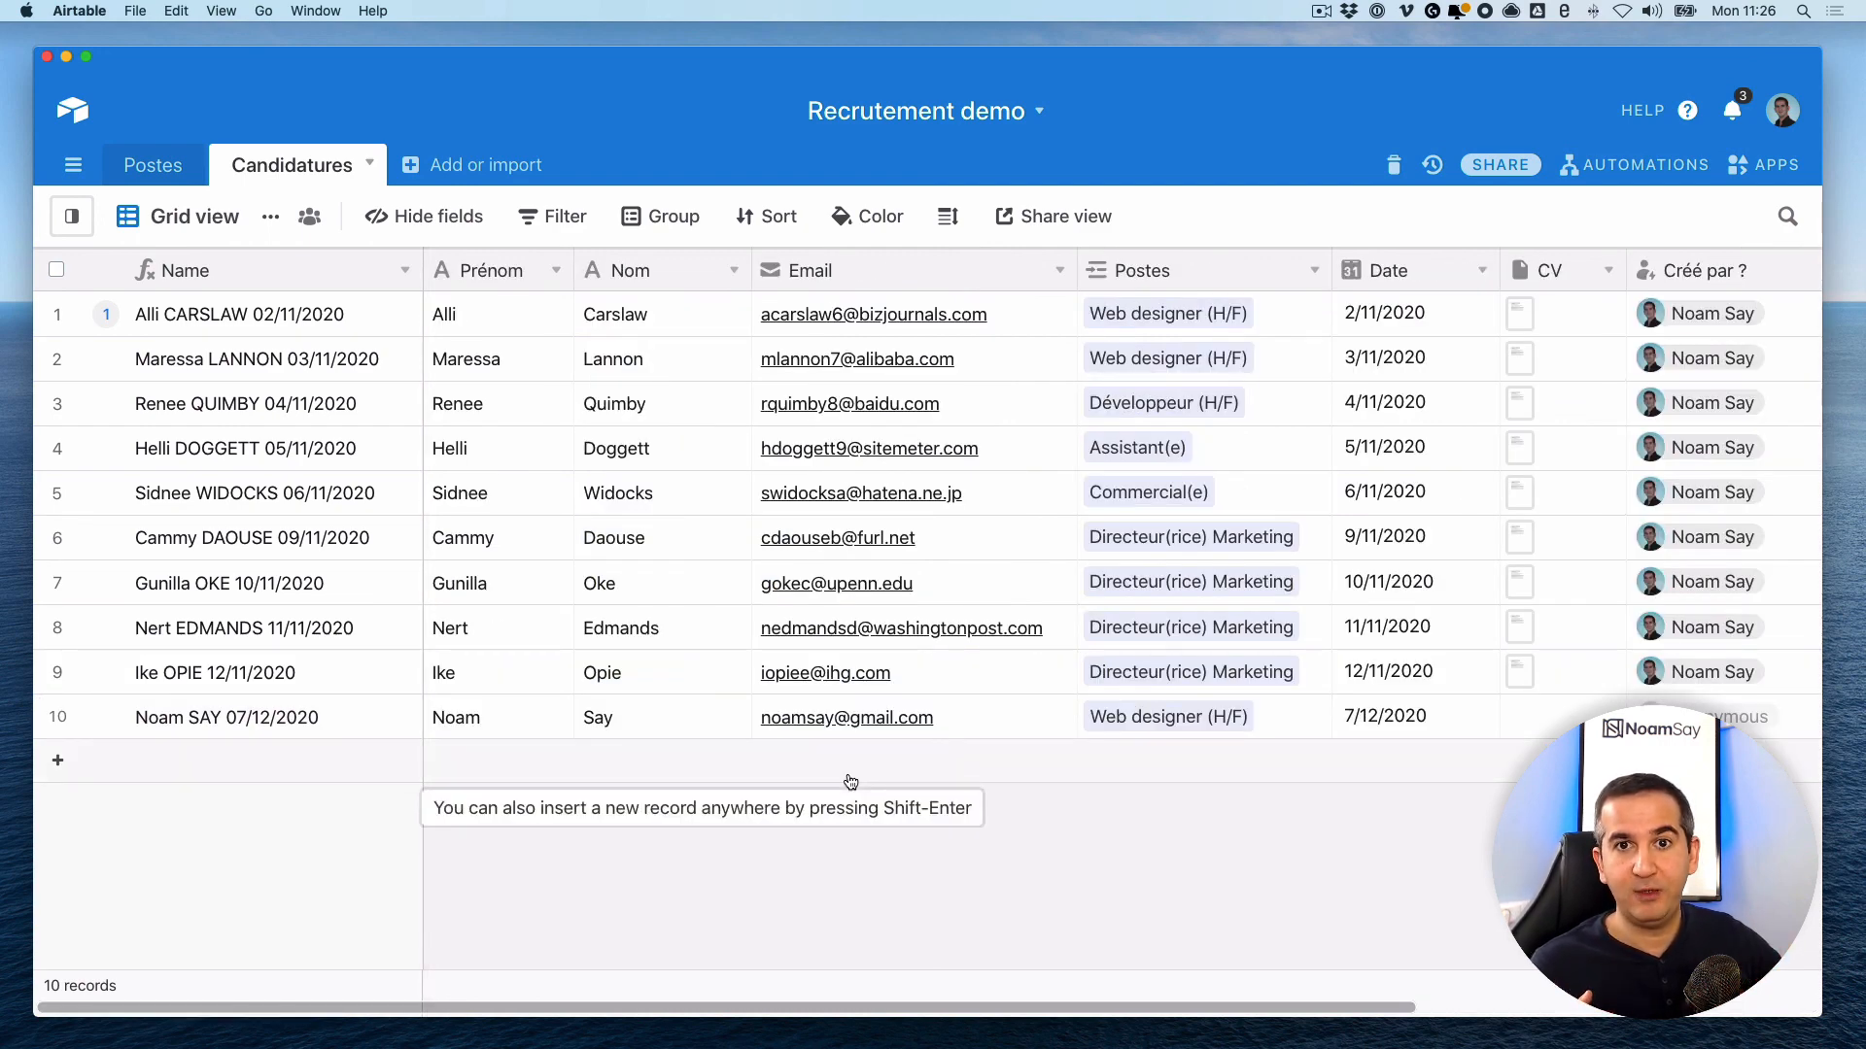
pyautogui.click(1609, 165)
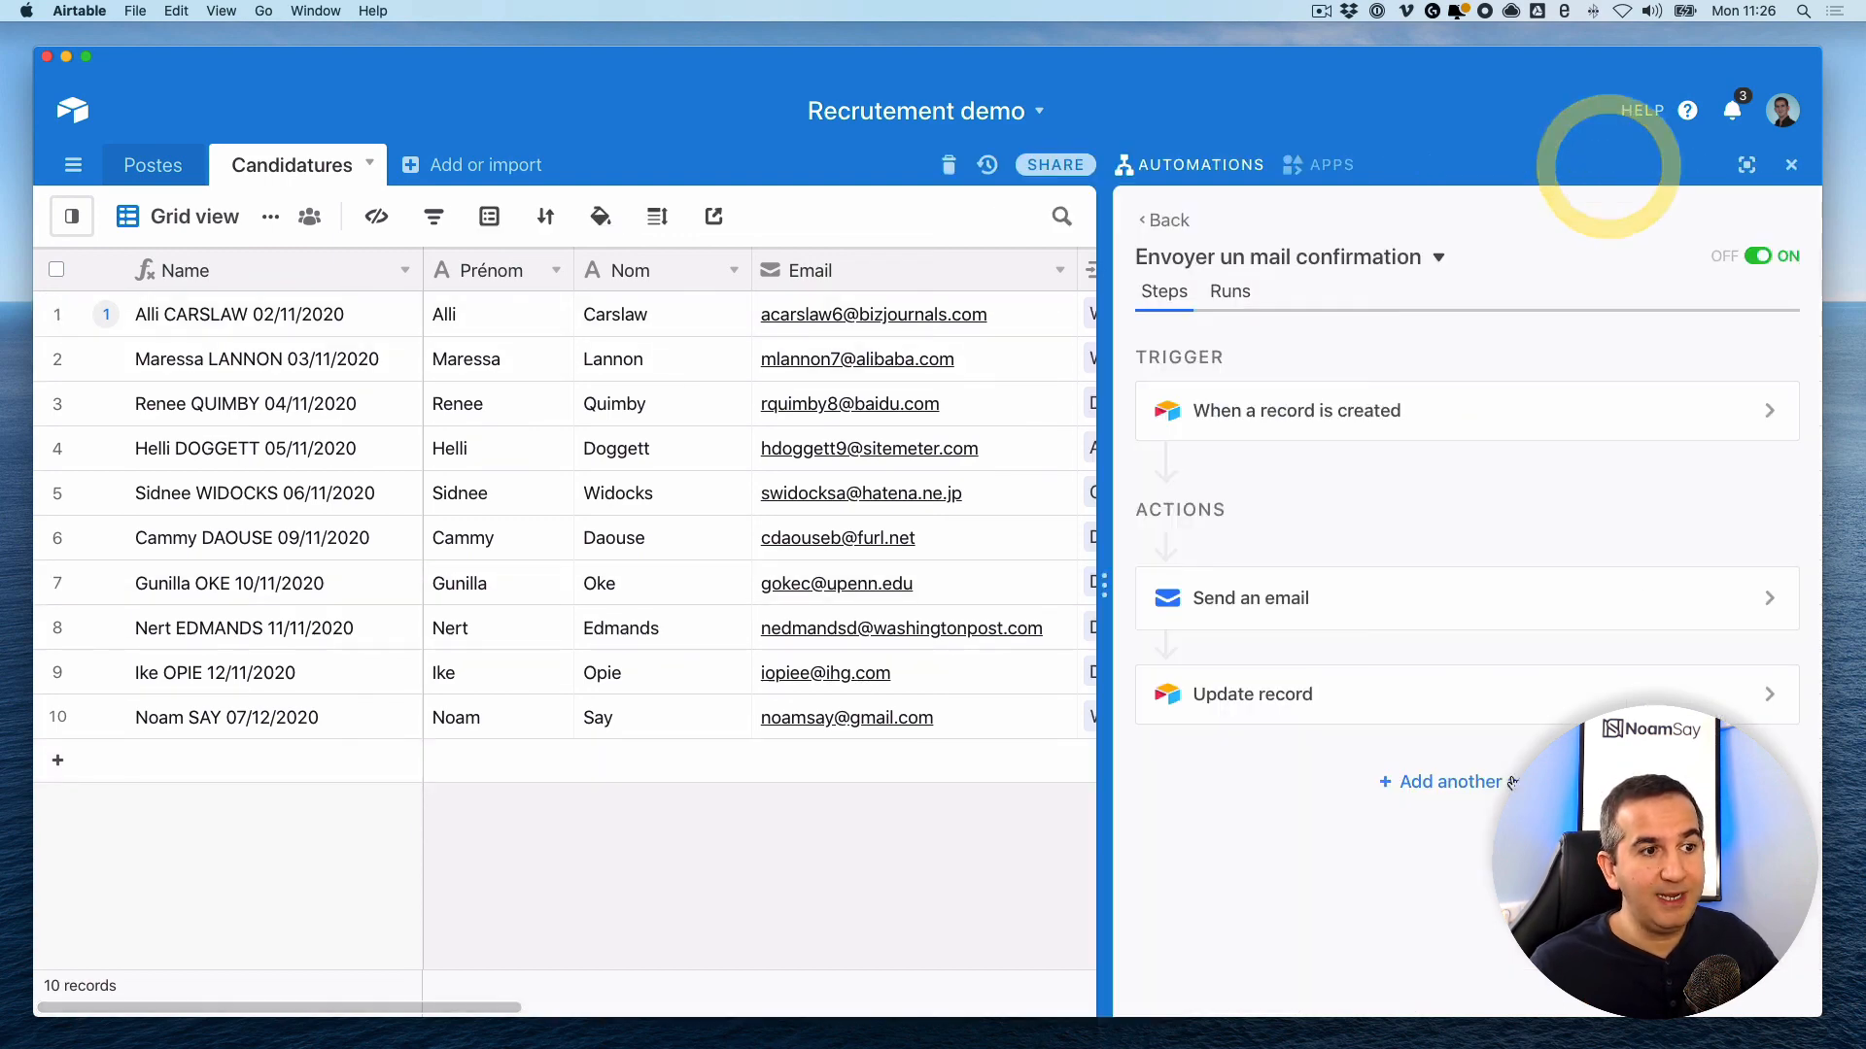
pyautogui.click(1463, 792)
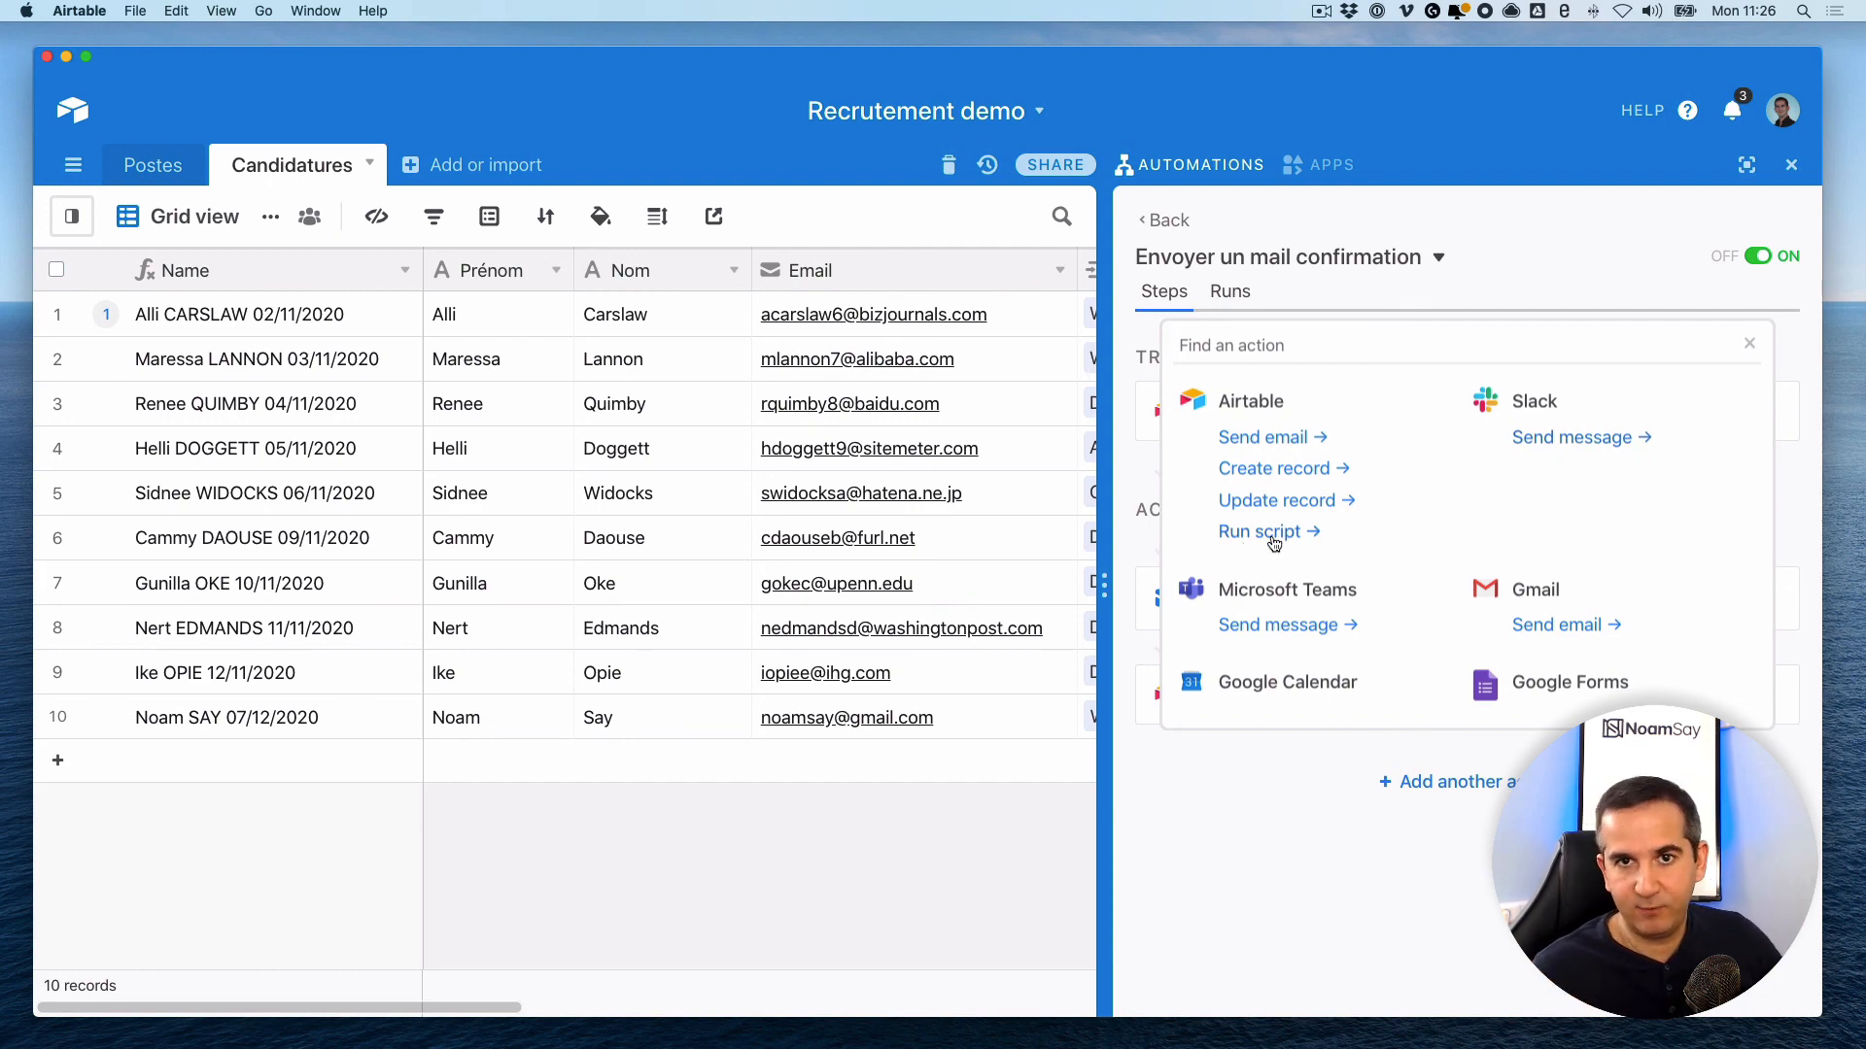
pyautogui.click(1749, 343)
pyautogui.click(1791, 164)
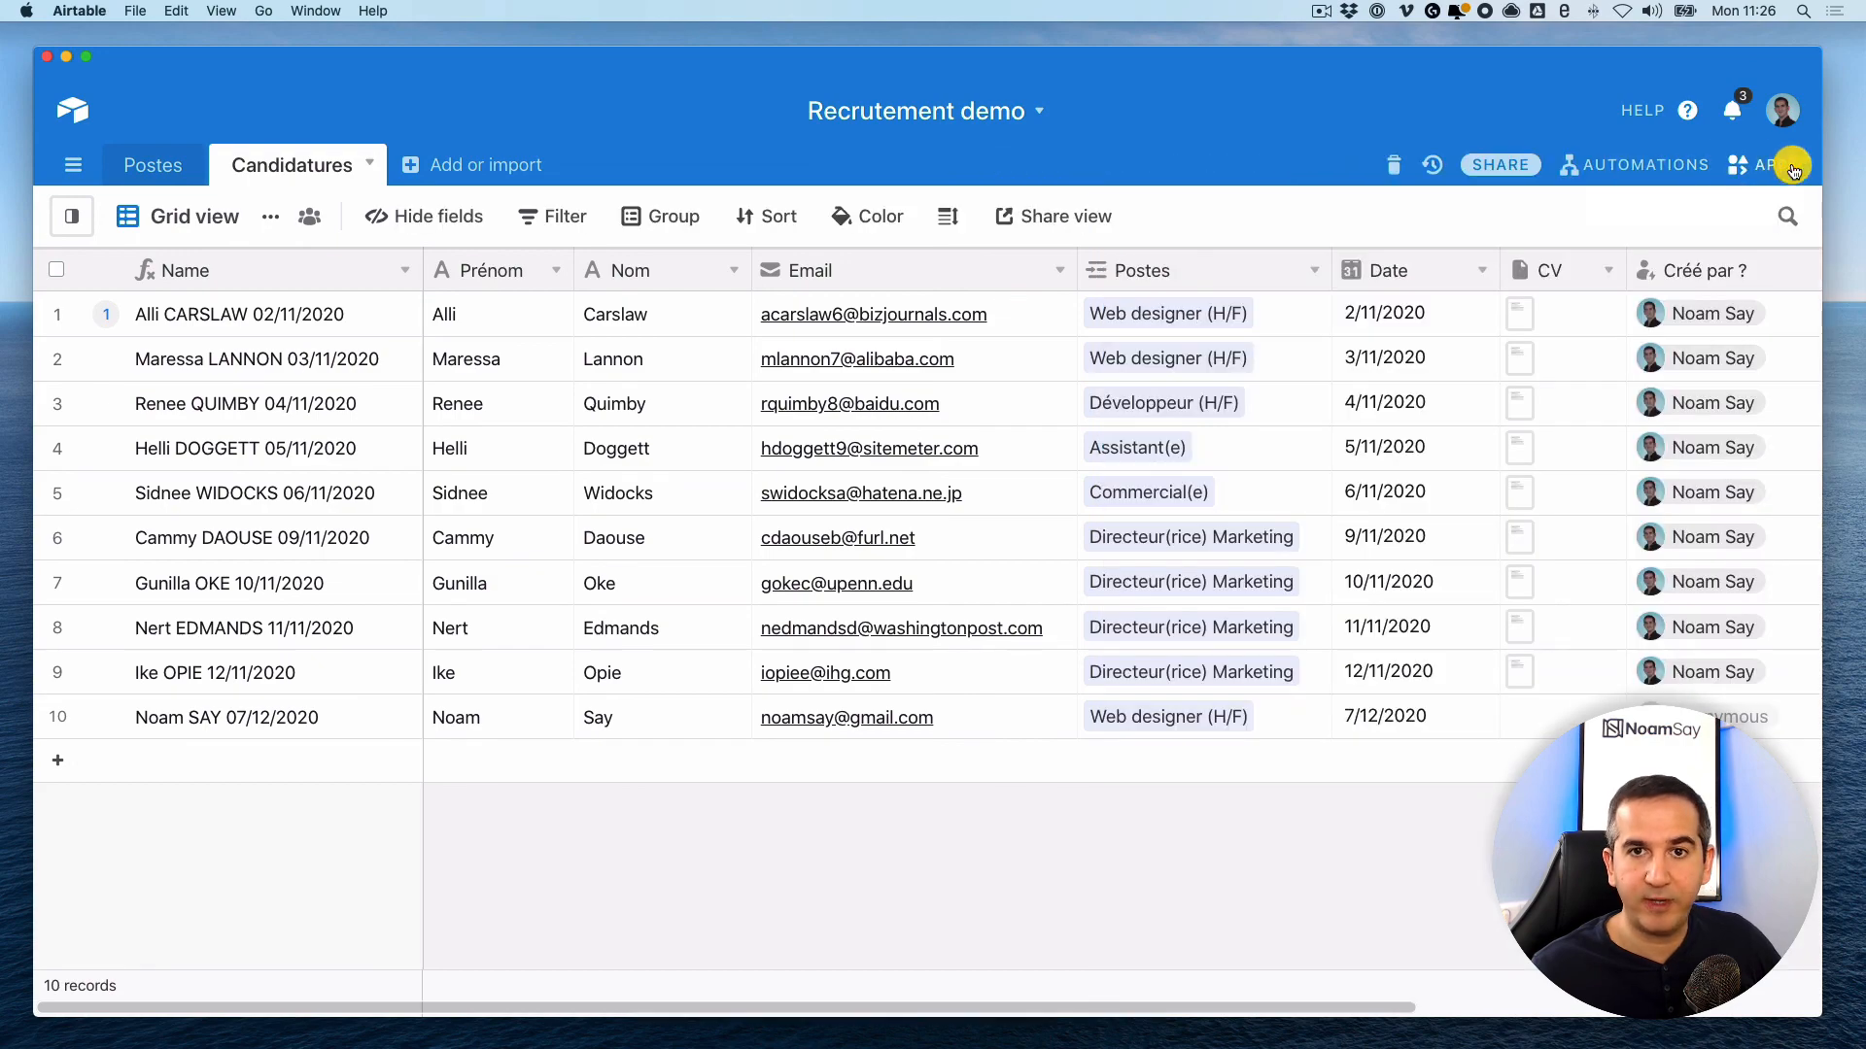